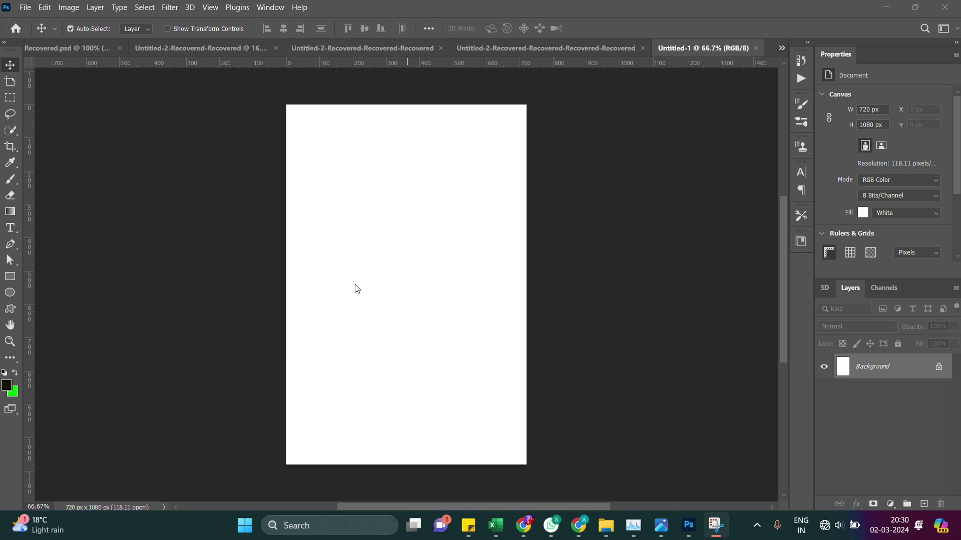
Switch from the blank 720 × 1080 px Photoshop canvas to the Downloads folder window
{"action": "left_click", "coordinate": [385, 343]}
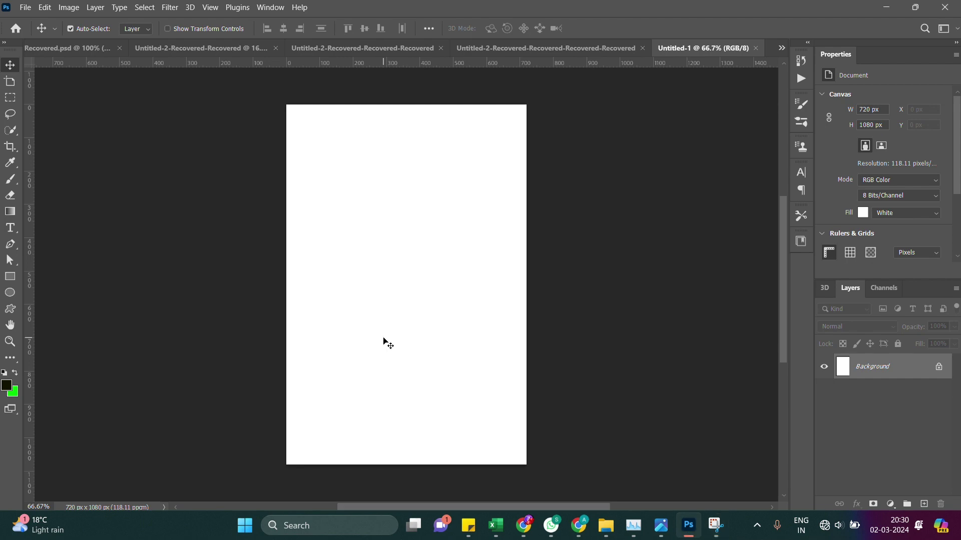
{"action": "key", "text": "super+shift+s"}
{"action": "key", "text": "alt+Tab"}
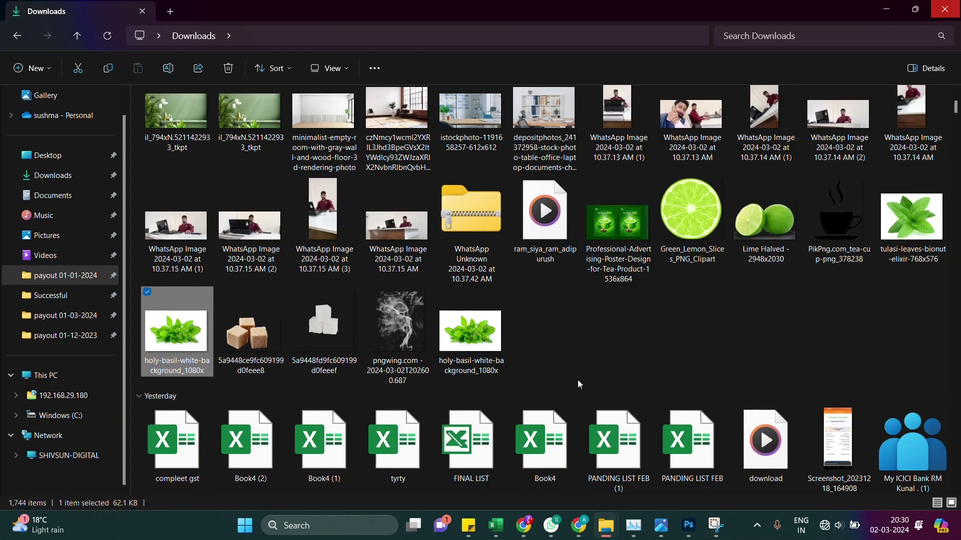
Drag the PikPng.com_tea-cup-png_378238 image from Downloads over to Photoshop
{"action": "left_click", "coordinate": [574, 365]}
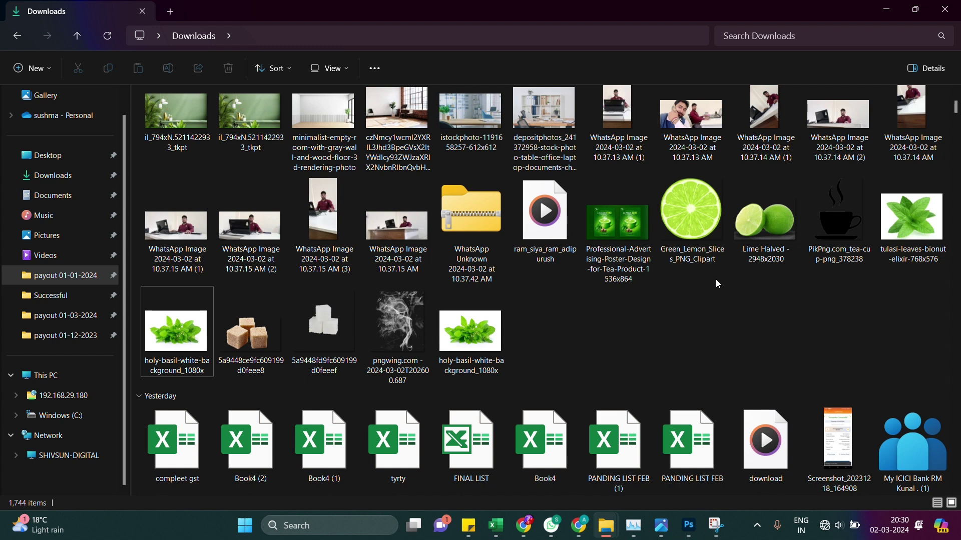
{"action": "left_click", "coordinate": [832, 236]}
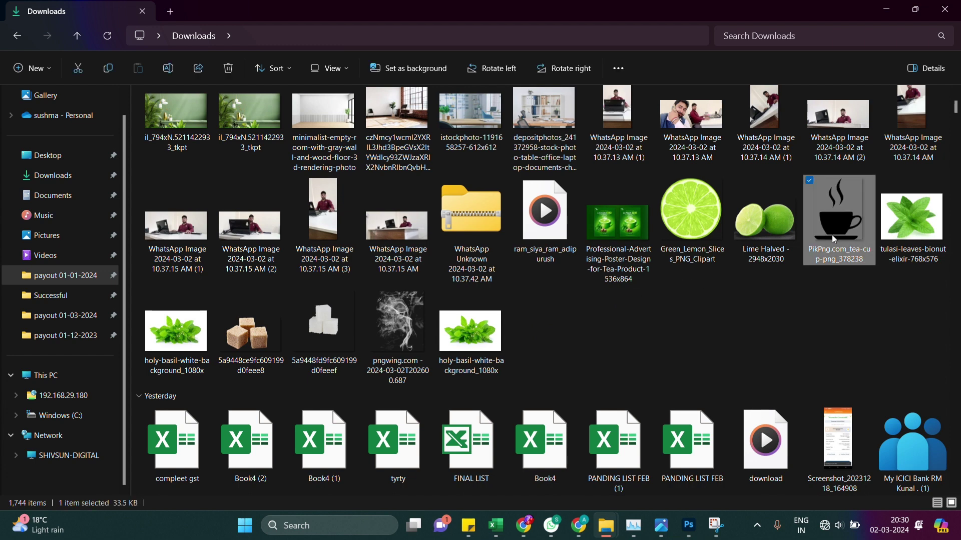
{"action": "left_click_drag", "start_coordinate": [832, 235], "coordinate": [695, 528]}
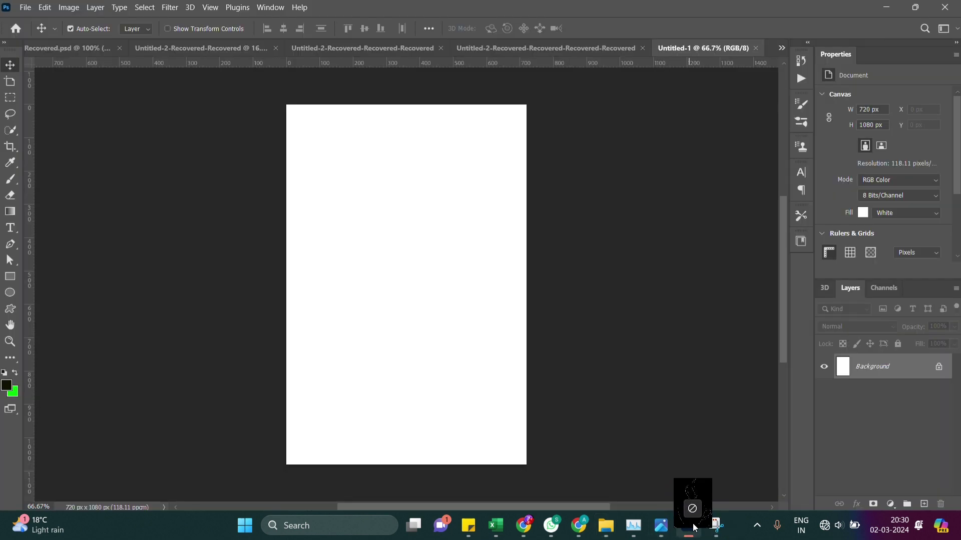
Place the tea-cup silhouette on the canvas and shrink it toward the page centre
{"action": "left_click_drag", "start_coordinate": [694, 528], "coordinate": [418, 232]}
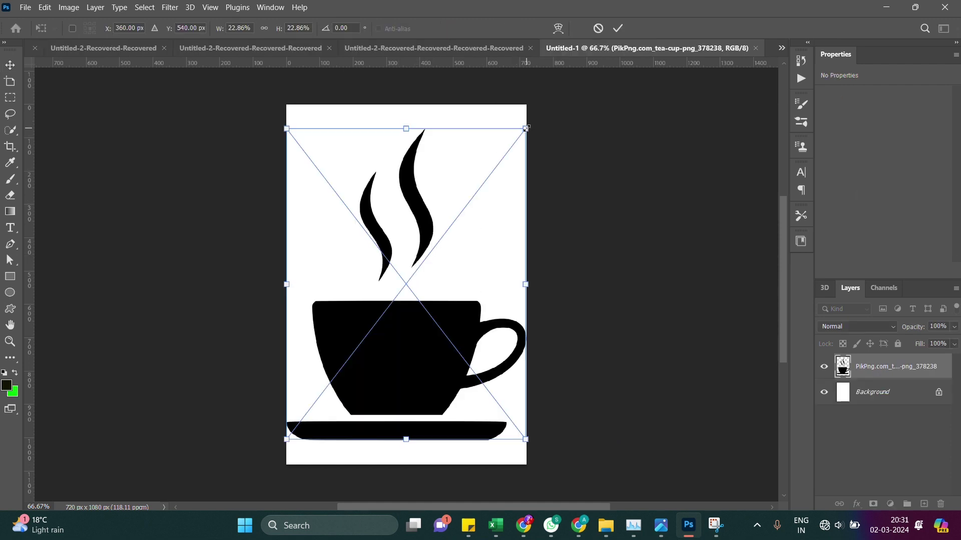
{"action": "left_click_drag", "start_coordinate": [522, 131], "coordinate": [405, 284]}
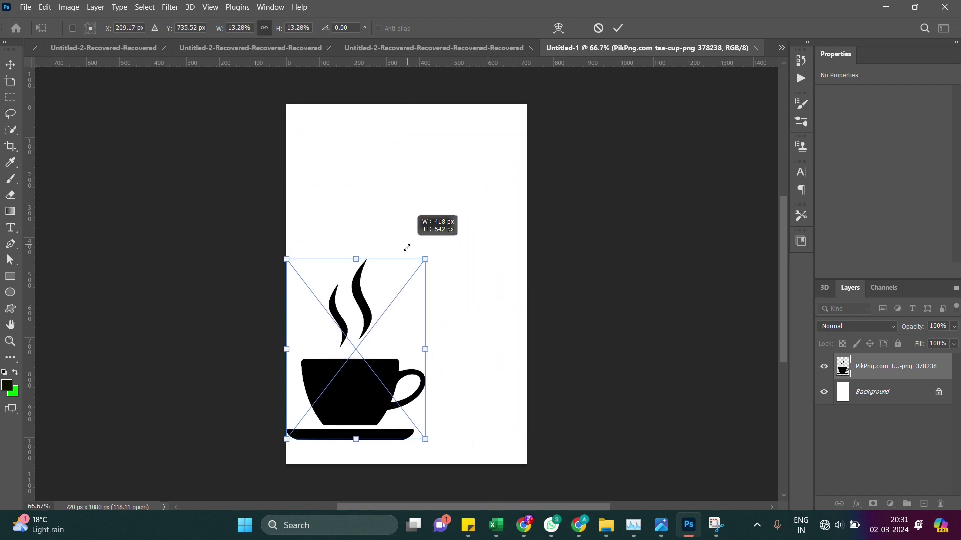
{"action": "left_click_drag", "start_coordinate": [331, 395], "coordinate": [400, 319]}
{"action": "left_click_drag", "start_coordinate": [477, 207], "coordinate": [448, 247]}
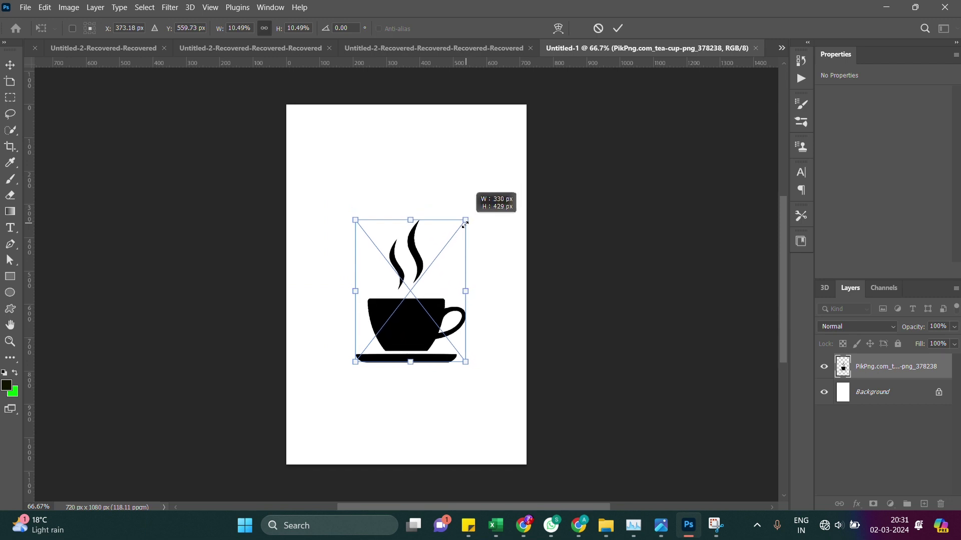
{"action": "key", "text": "Return"}
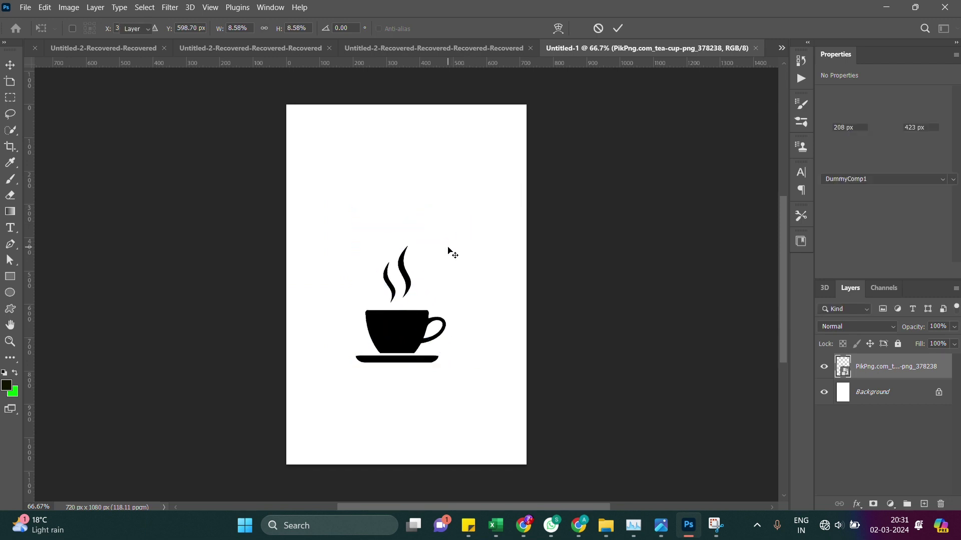
Resize the tea cup to about 13% and position it near the page centre
{"action": "left_click", "coordinate": [427, 259]}
{"action": "key", "text": "ctrl+t"}
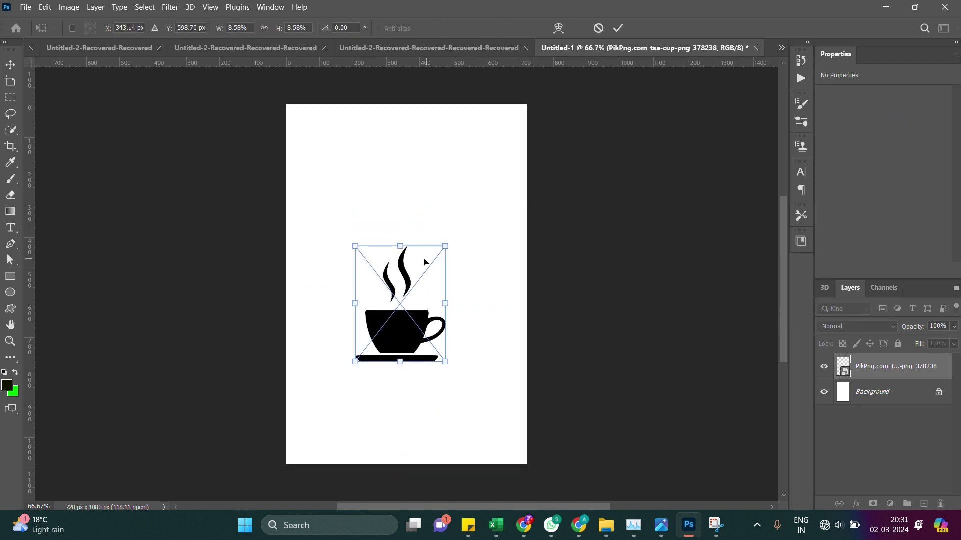
{"action": "left_click_drag", "start_coordinate": [446, 246], "coordinate": [476, 232]}
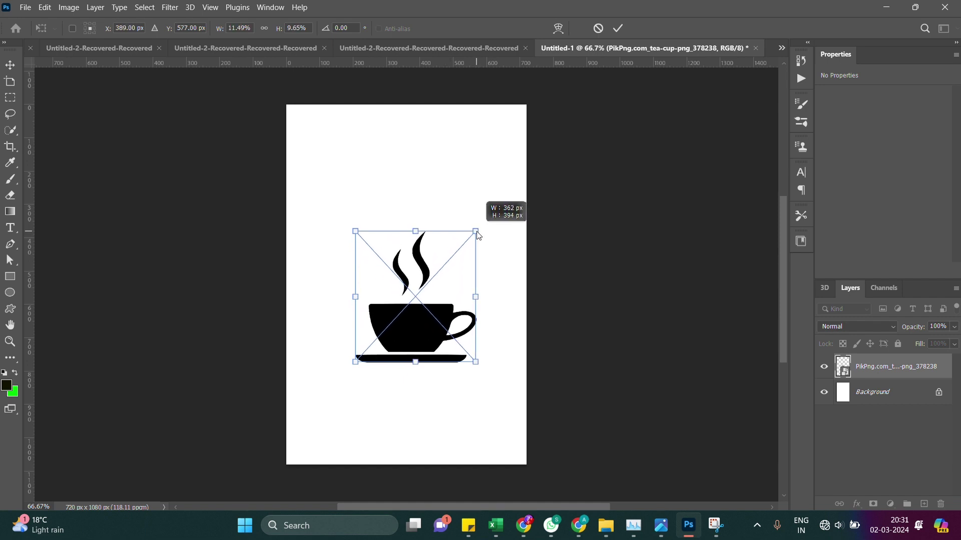
{"action": "key", "text": "Return"}
{"action": "key", "text": "ctrl+z"}
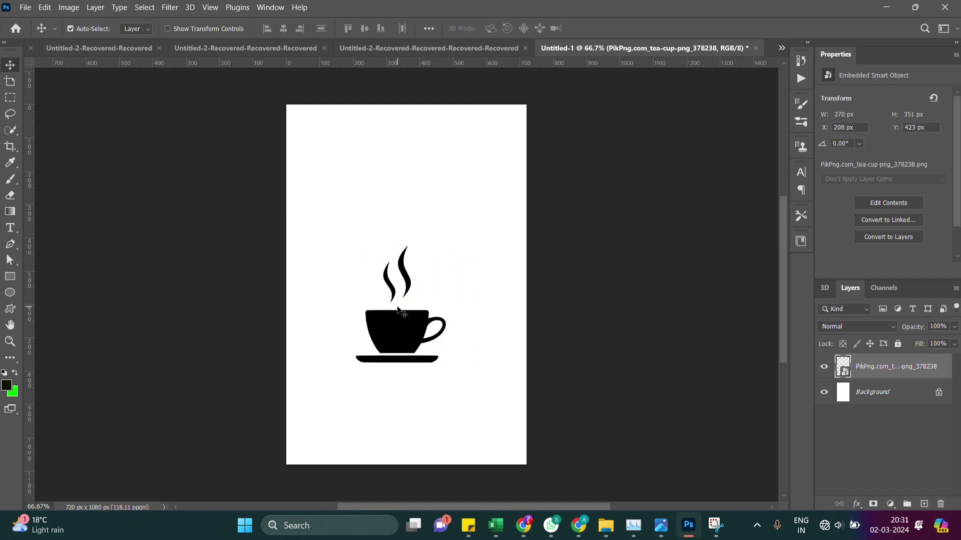
{"action": "left_click", "coordinate": [399, 310]}
{"action": "left_click", "coordinate": [398, 310]}
{"action": "key", "text": "ctrl+t"}
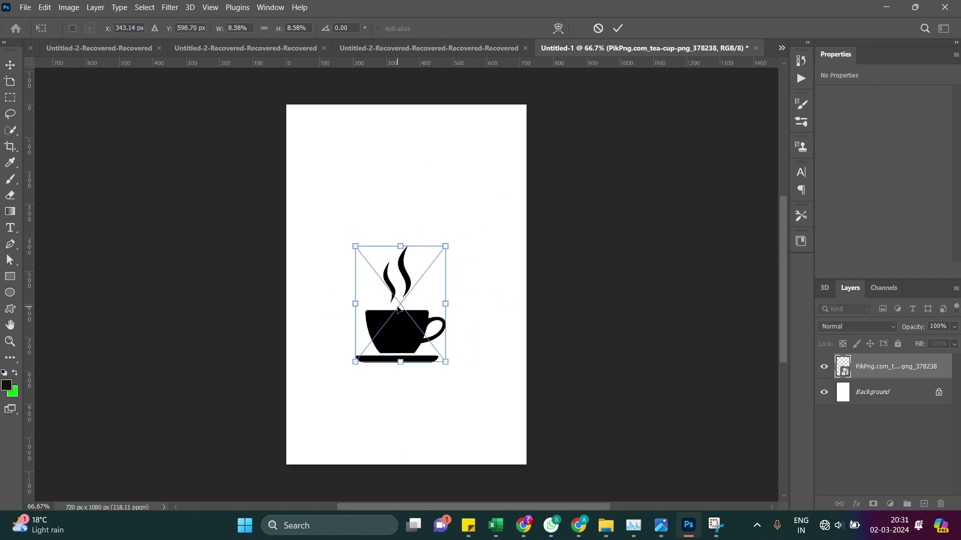
{"action": "left_click_drag", "start_coordinate": [447, 304], "coordinate": [490, 304]}
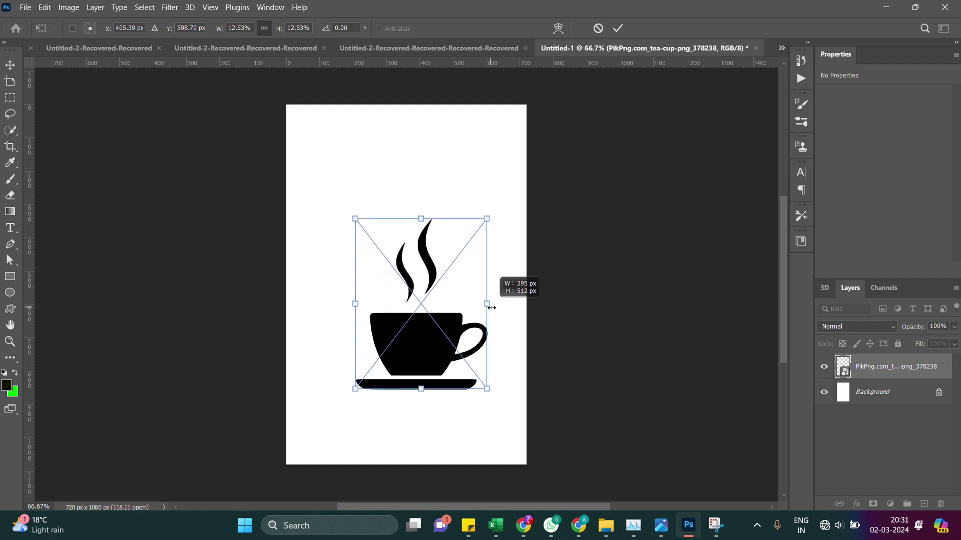
{"action": "left_click_drag", "start_coordinate": [429, 333], "coordinate": [411, 308]}
{"action": "key", "text": "Return"}
Drag the Lime Halved image from Downloads into Photoshop
{"action": "key", "text": "alt+Tab"}
{"action": "key", "text": "Tab"}
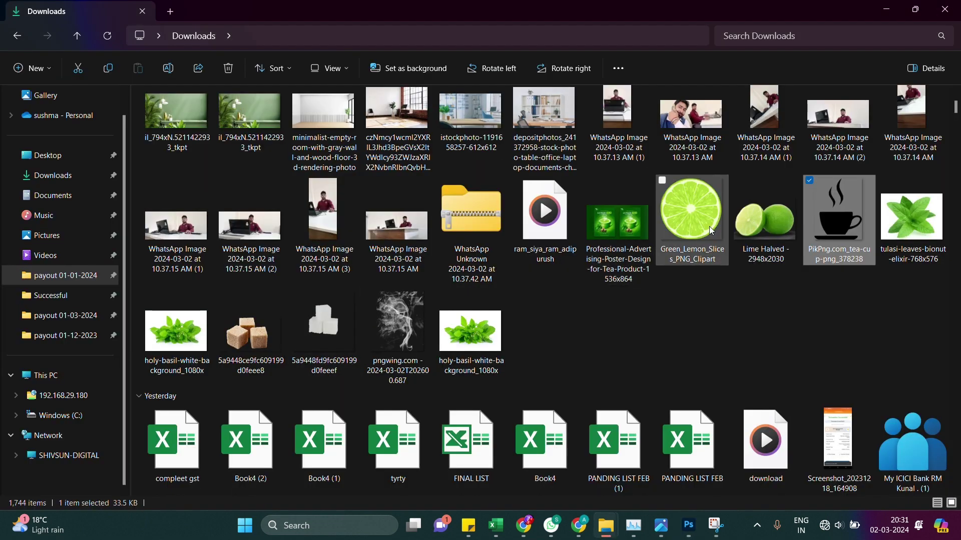
{"action": "left_click_drag", "start_coordinate": [747, 230], "coordinate": [614, 346]}
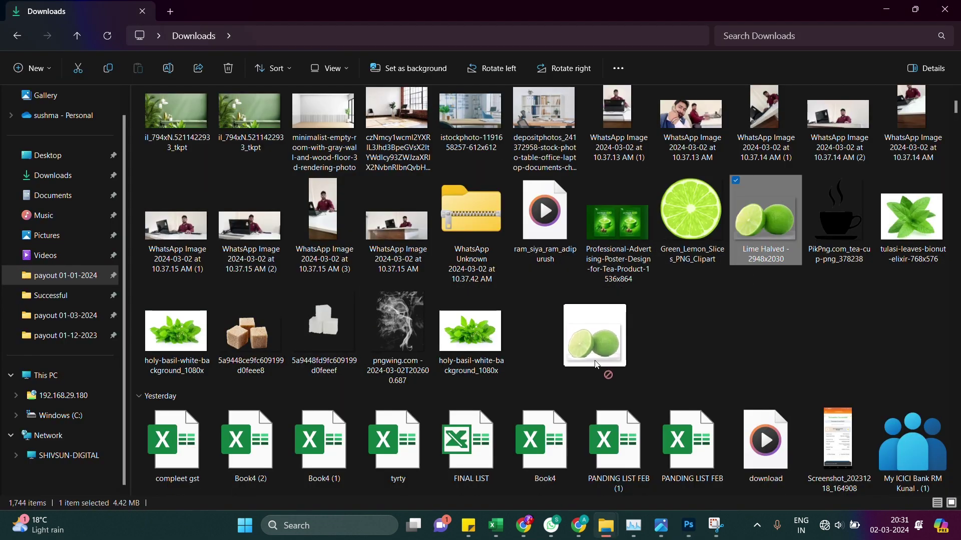
{"action": "mouse_move", "coordinate": [614, 347]}
{"action": "left_mouse_down"}
{"action": "mouse_move", "coordinate": [693, 517]}
{"action": "mouse_move", "coordinate": [412, 314]}
{"action": "left_mouse_up"}
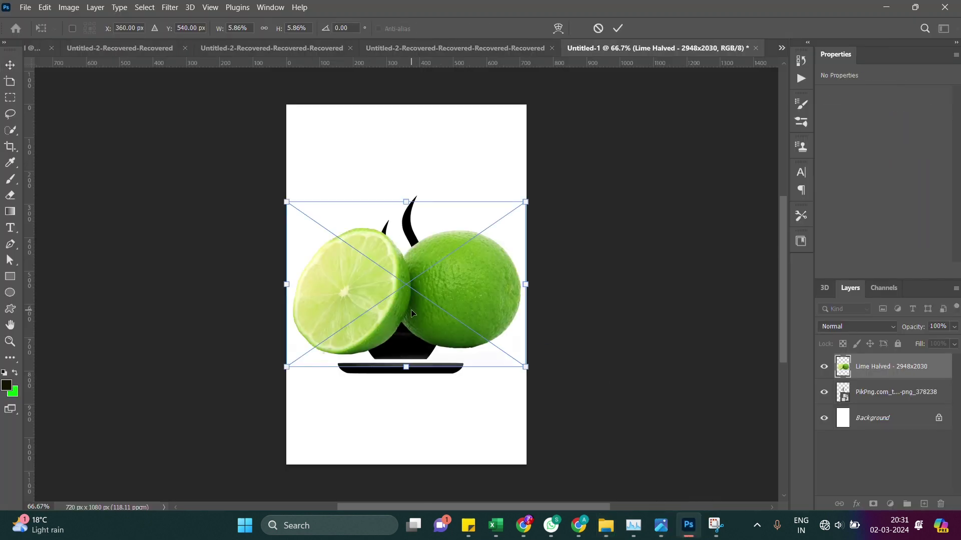
Position and slightly widen the Lime Halved photo over the cup
{"action": "left_click_drag", "start_coordinate": [462, 282], "coordinate": [411, 330]}
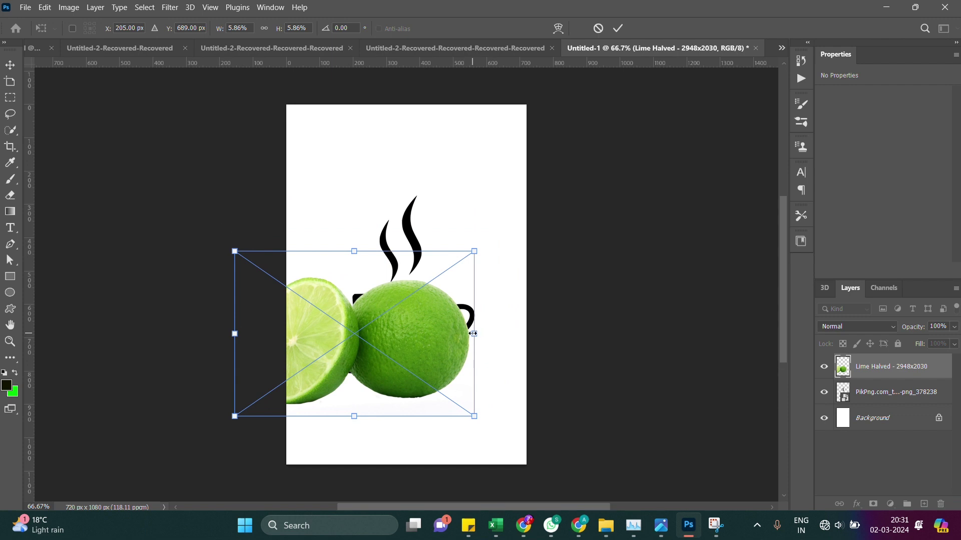
{"action": "left_click_drag", "start_coordinate": [474, 334], "coordinate": [493, 334]}
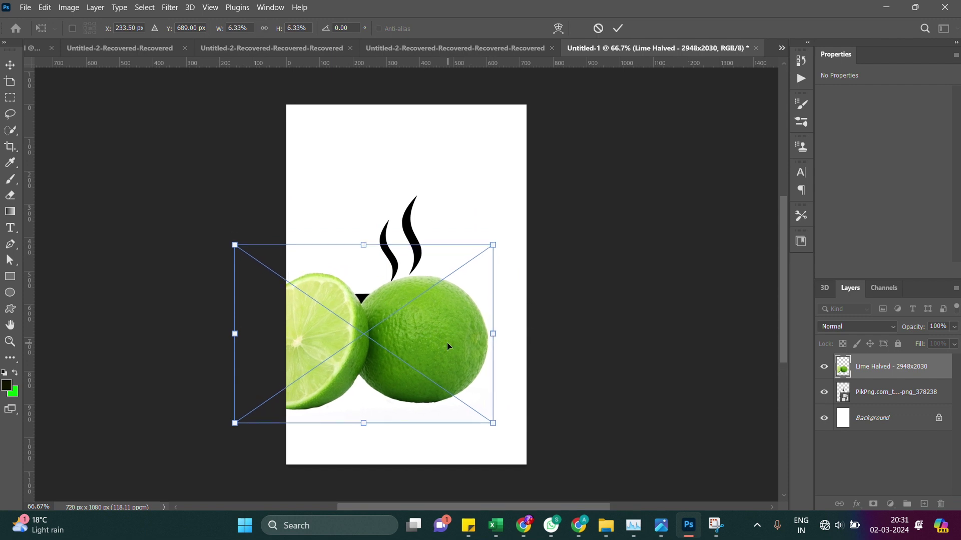
{"action": "left_click_drag", "start_coordinate": [432, 328], "coordinate": [422, 320]}
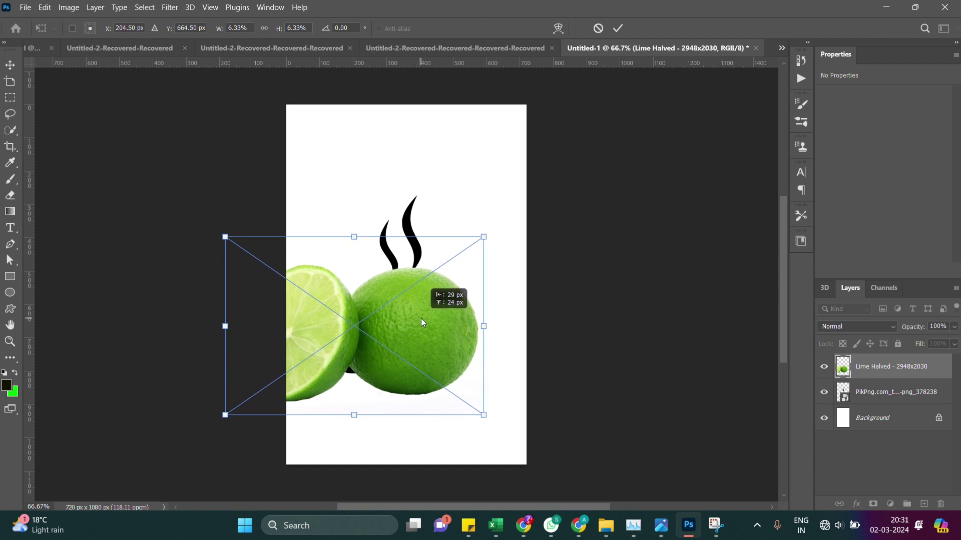
{"action": "key", "text": "Return"}
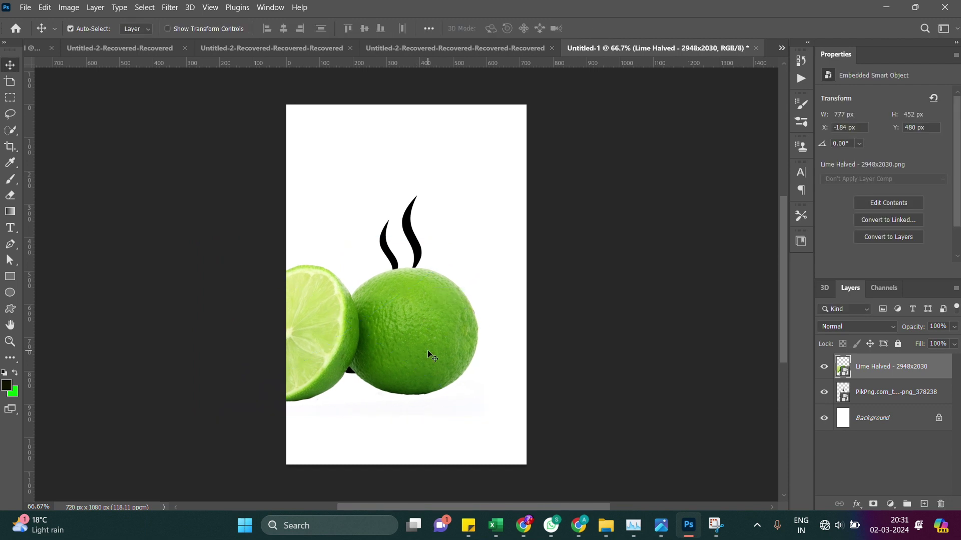
Clip the lime photo into the cup shape and widen it to 791 × 452 px
{"action": "key", "text": "ctrl+alt+g"}
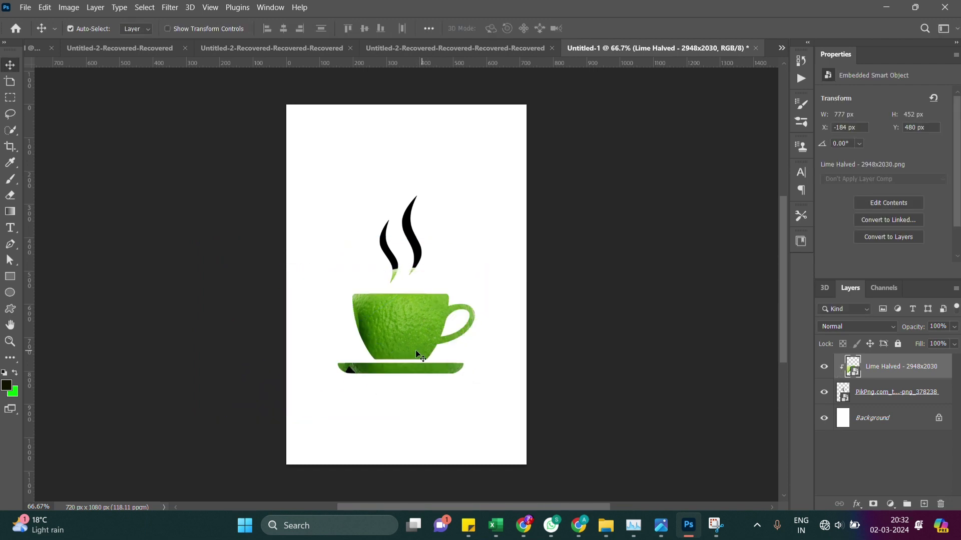
{"action": "key", "text": "Left"}
{"action": "key", "text": "Left"}
{"action": "key", "text": "Left"}
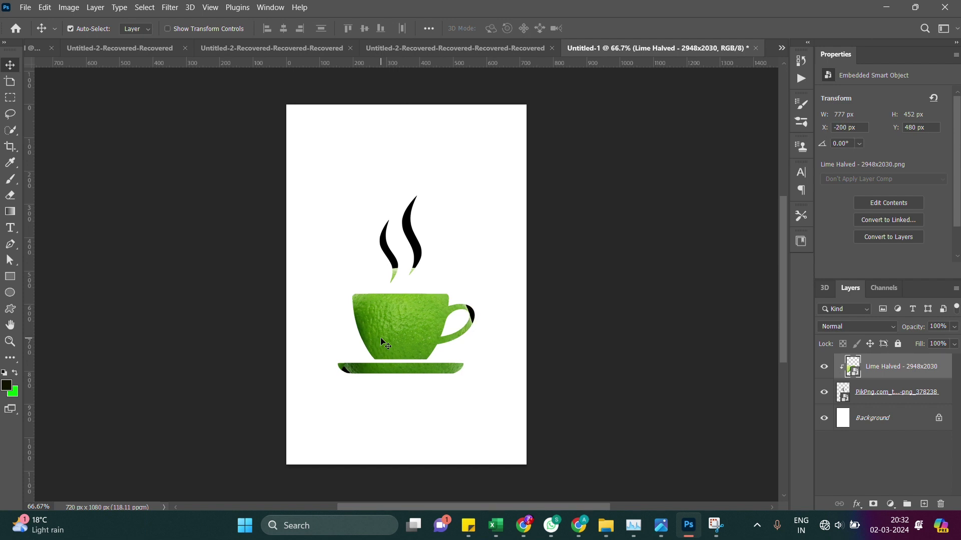
{"action": "key", "text": "Left"}
{"action": "key", "text": "Left"}
{"action": "key", "text": "Left"}
{"action": "key", "text": "Left"}
{"action": "key", "text": "Left"}
{"action": "key", "text": "Left"}
{"action": "key", "text": "Right"}
{"action": "key", "text": "Right"}
{"action": "key", "text": "Right"}
{"action": "key", "text": "Right"}
{"action": "key", "text": "Right"}
{"action": "key", "text": "Right"}
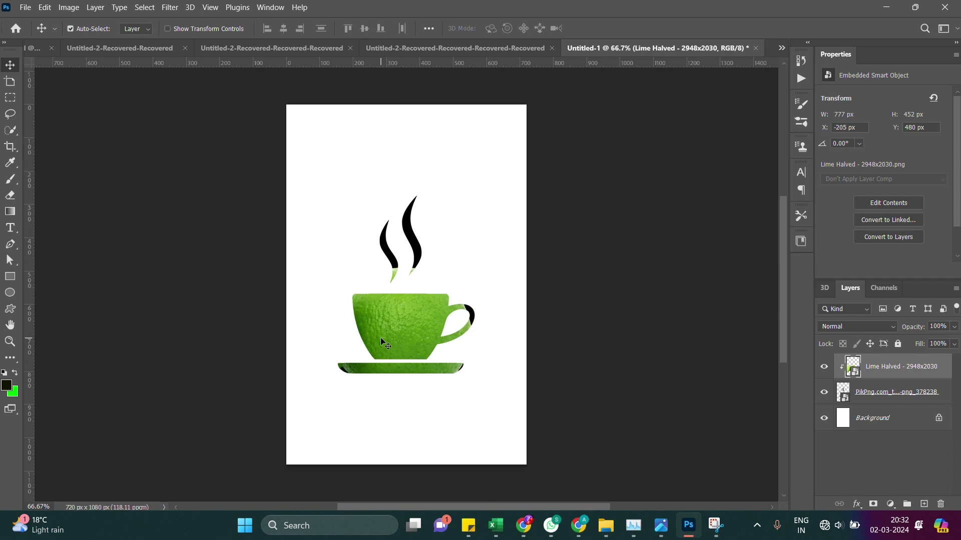
{"action": "key", "text": "Right"}
{"action": "key", "text": "Right"}
{"action": "key", "text": "Right"}
{"action": "key", "text": "Right"}
{"action": "key", "text": "Right"}
{"action": "key", "text": "Right"}
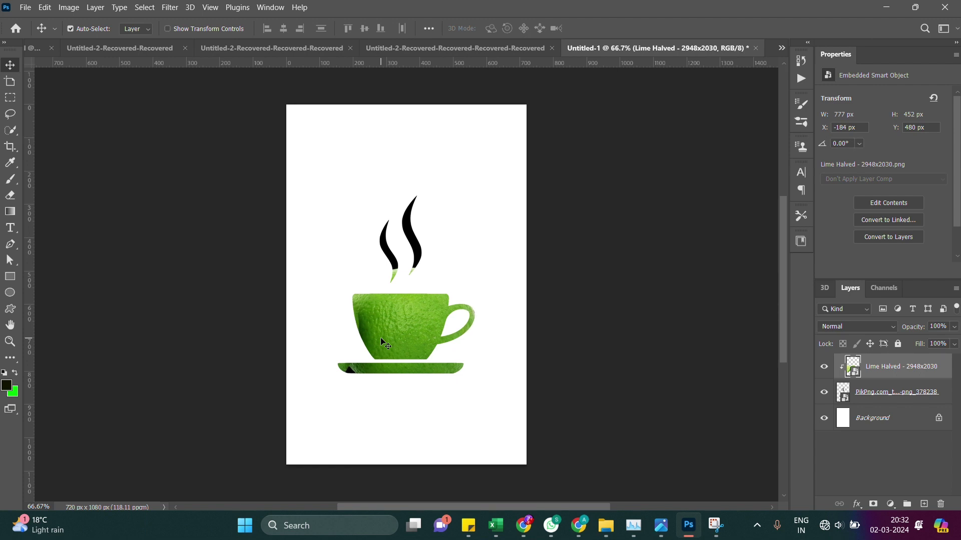
{"action": "key", "text": "ctrl+t"}
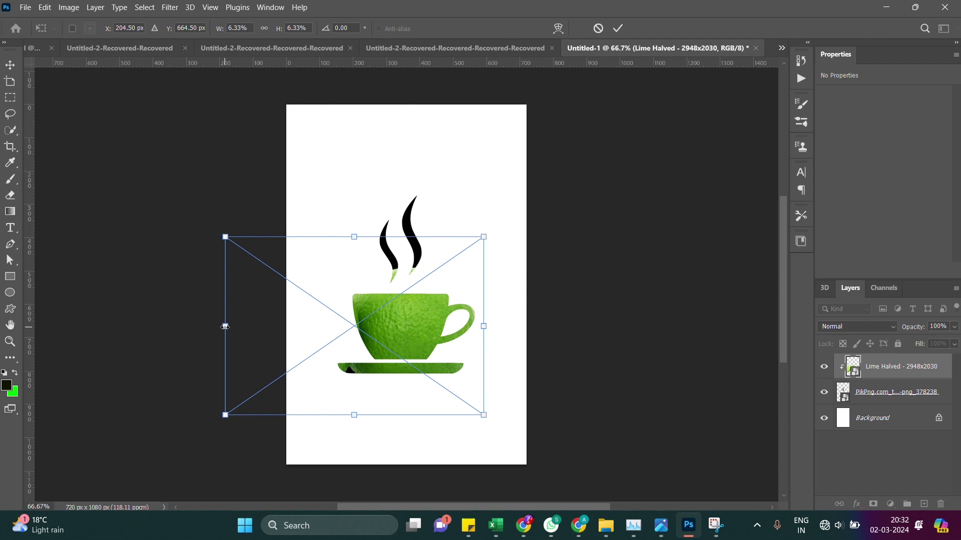
{"action": "left_click_drag", "start_coordinate": [225, 327], "coordinate": [221, 326]}
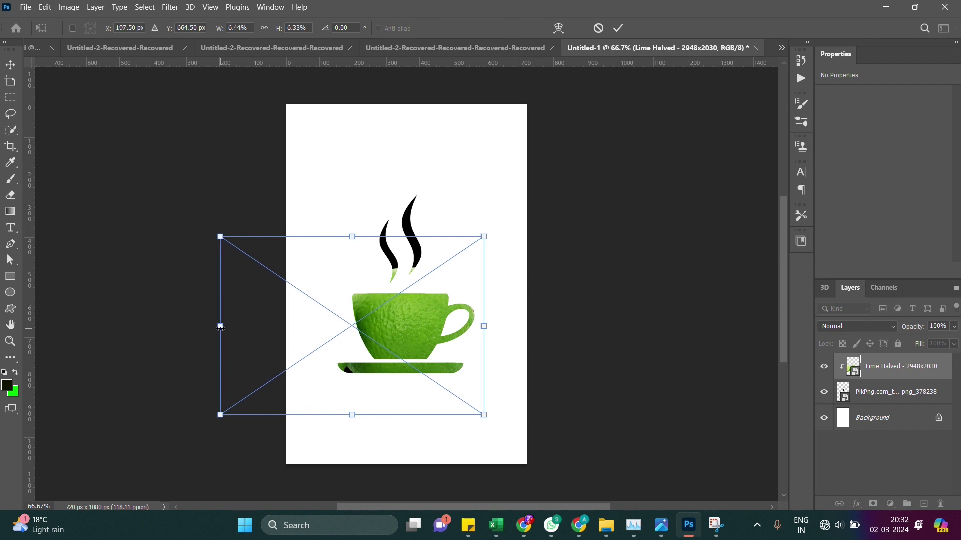
{"action": "key", "text": "Return"}
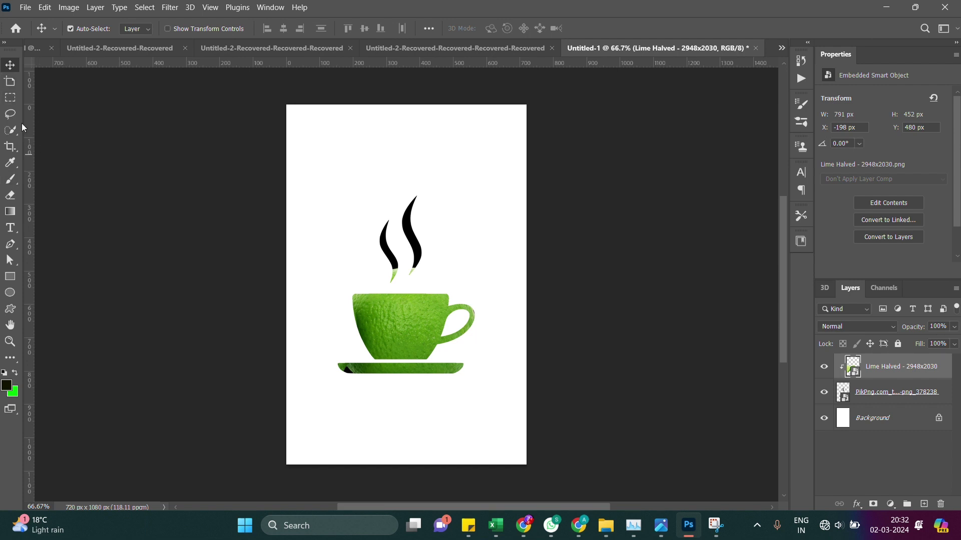
Rasterize the tea-cup layer and erase its black steam strands and saucer with the Eraser
{"action": "left_click", "coordinate": [10, 192]}
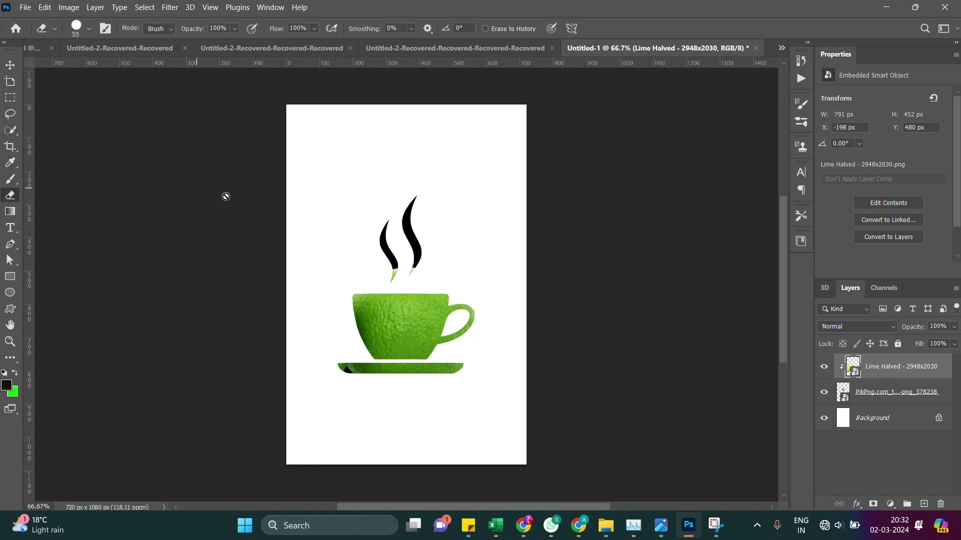
{"action": "left_click", "coordinate": [868, 392]}
{"action": "left_click", "coordinate": [421, 222]}
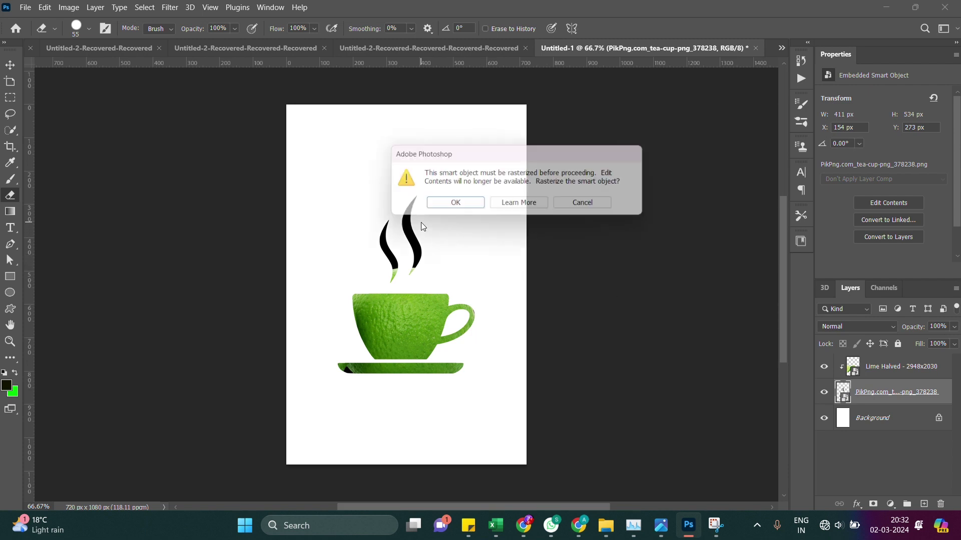
{"action": "left_click", "coordinate": [454, 205]}
{"action": "mouse_move", "coordinate": [408, 193]}
{"action": "left_mouse_down"}
{"action": "mouse_move", "coordinate": [411, 250]}
{"action": "mouse_move", "coordinate": [383, 242]}
{"action": "mouse_move", "coordinate": [392, 221]}
{"action": "left_mouse_up"}
{"action": "left_click_drag", "start_coordinate": [461, 366], "coordinate": [328, 369]}
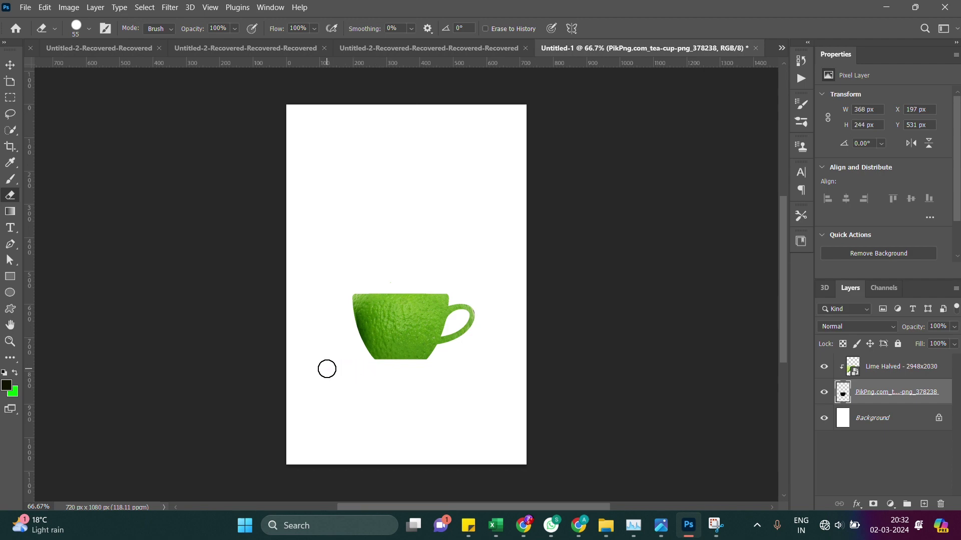
Drag Green_Lemon_Slices_PNG_Clipart from Downloads onto the cup canvas at 28.80%
{"action": "left_click", "coordinate": [606, 525]}
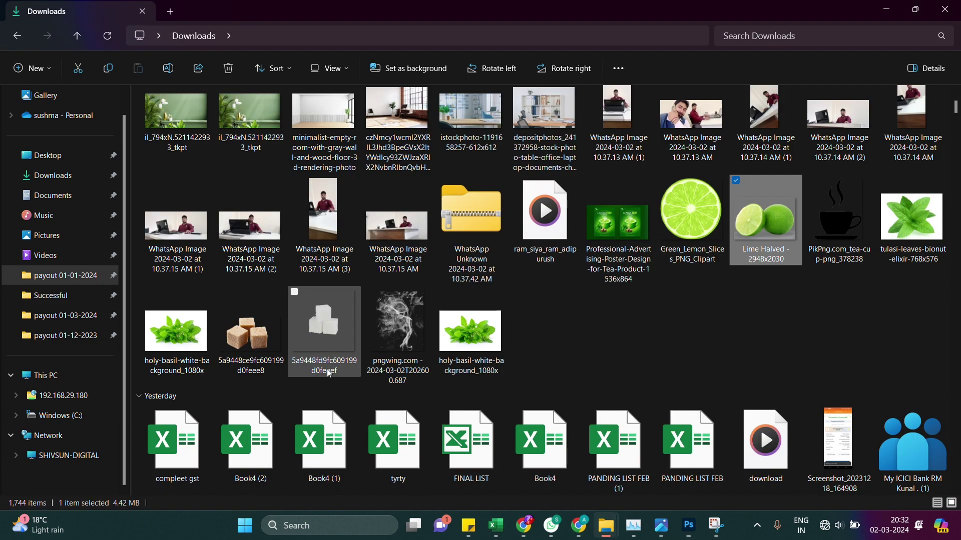
{"action": "left_click", "coordinate": [687, 234]}
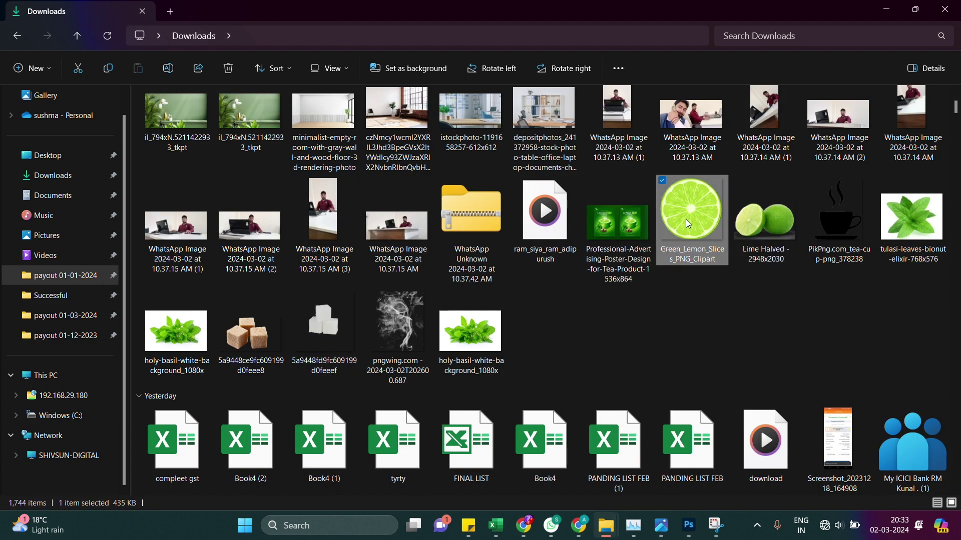
{"action": "left_click_drag", "start_coordinate": [688, 224], "coordinate": [688, 525]}
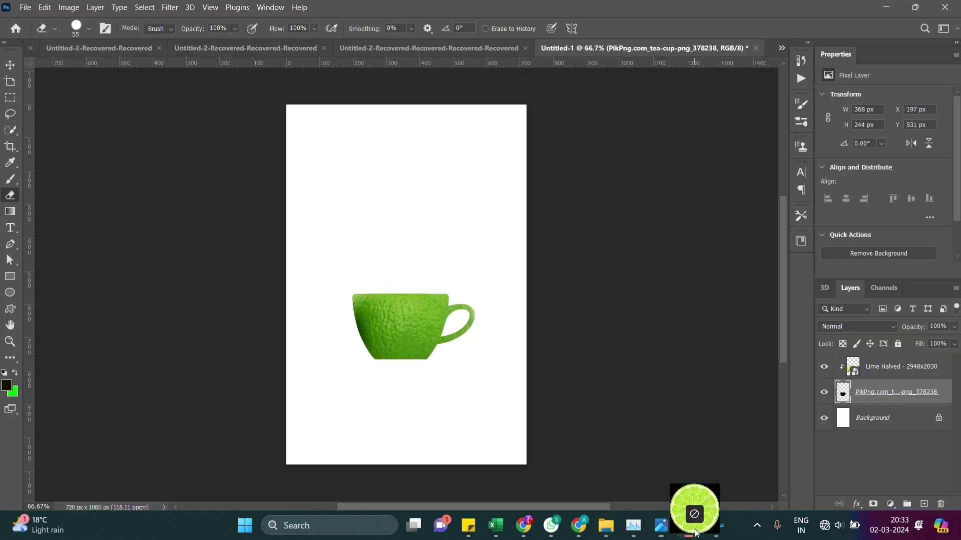
{"action": "mouse_move", "coordinate": [688, 525]}
{"action": "left_mouse_down"}
{"action": "mouse_move", "coordinate": [498, 342]}
{"action": "mouse_move", "coordinate": [416, 338]}
{"action": "left_mouse_up"}
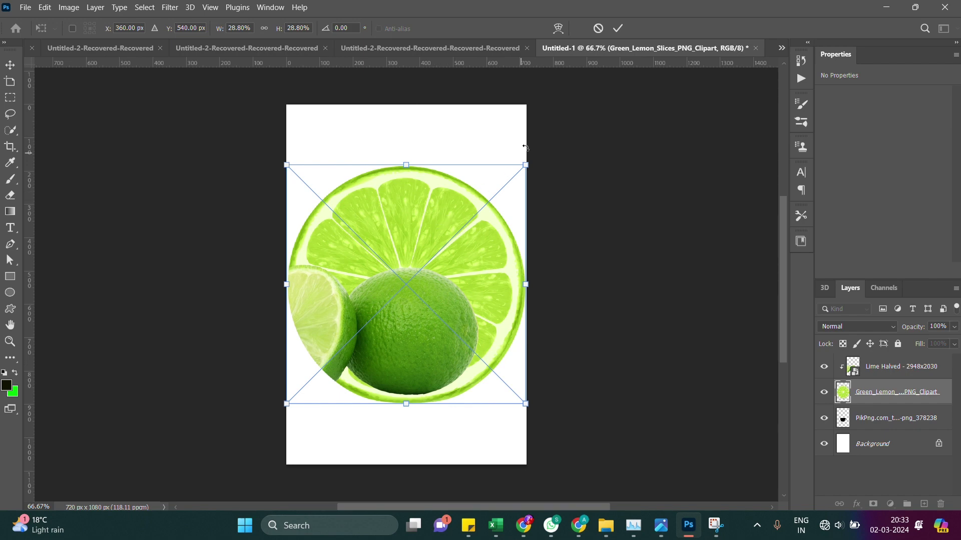
Commit the lemon slice, move its layer above Lime Halved, and clip Lime Halved to the cup
{"action": "key", "text": "Return"}
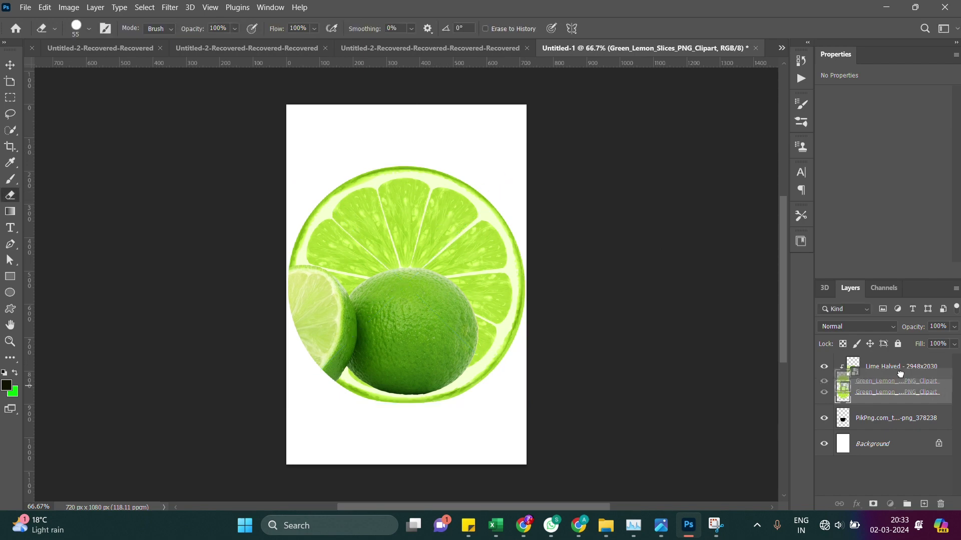
{"action": "left_click_drag", "start_coordinate": [901, 389], "coordinate": [901, 357]}
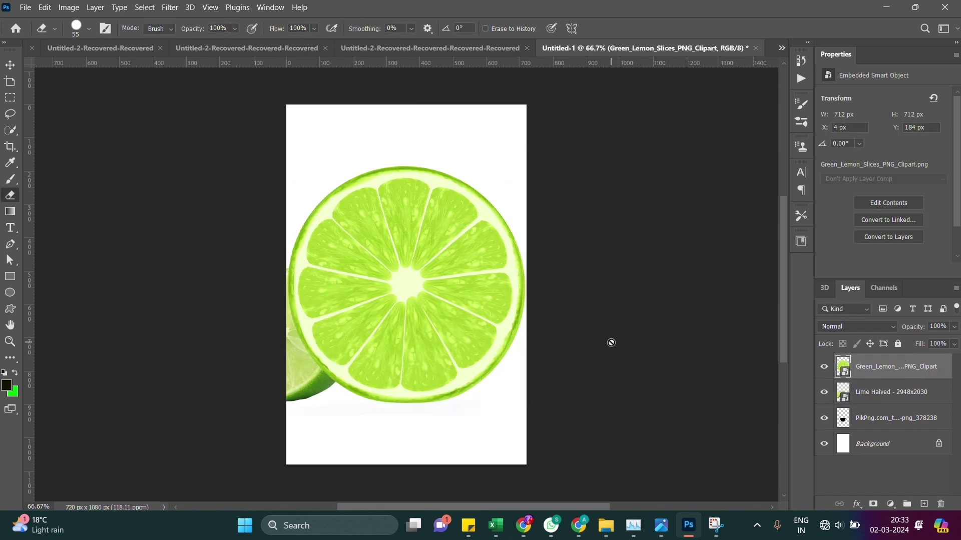
{"action": "left_click", "coordinate": [869, 395]}
{"action": "key", "text": "ctrl+alt+g"}
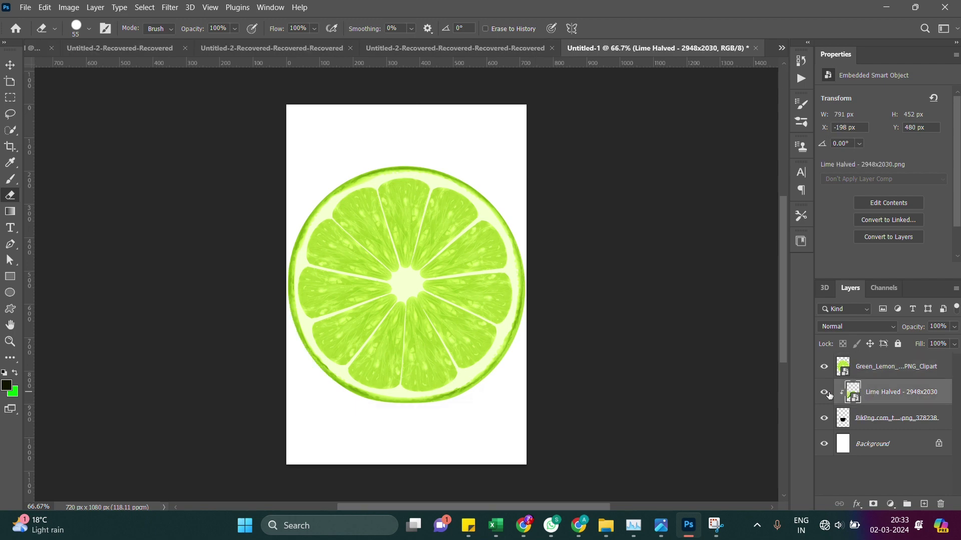
Select the lemon slice on the canvas with the Move tool and enter Free Transform
{"action": "left_click", "coordinate": [12, 65]}
{"action": "left_click", "coordinate": [372, 311]}
{"action": "key", "text": "ctrl+t"}
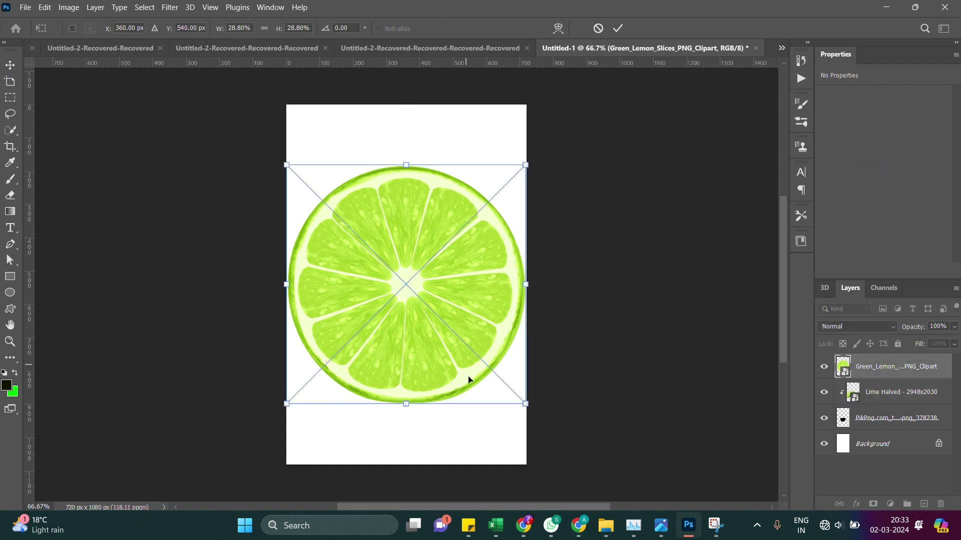
Squash and narrow the lime slice into a flat oval sitting on the cup rim
{"action": "left_click_drag", "start_coordinate": [406, 395], "coordinate": [405, 276]}
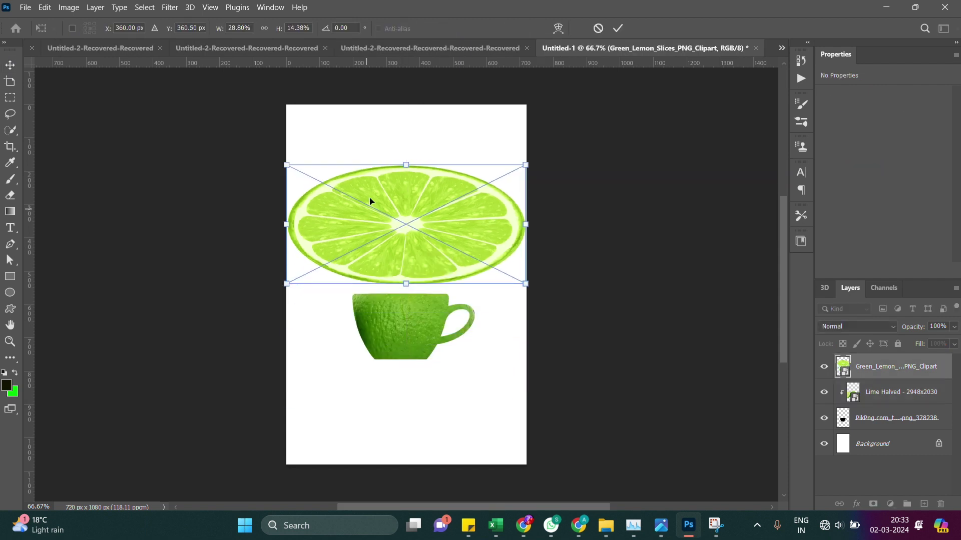
{"action": "left_click_drag", "start_coordinate": [525, 165], "coordinate": [454, 231]}
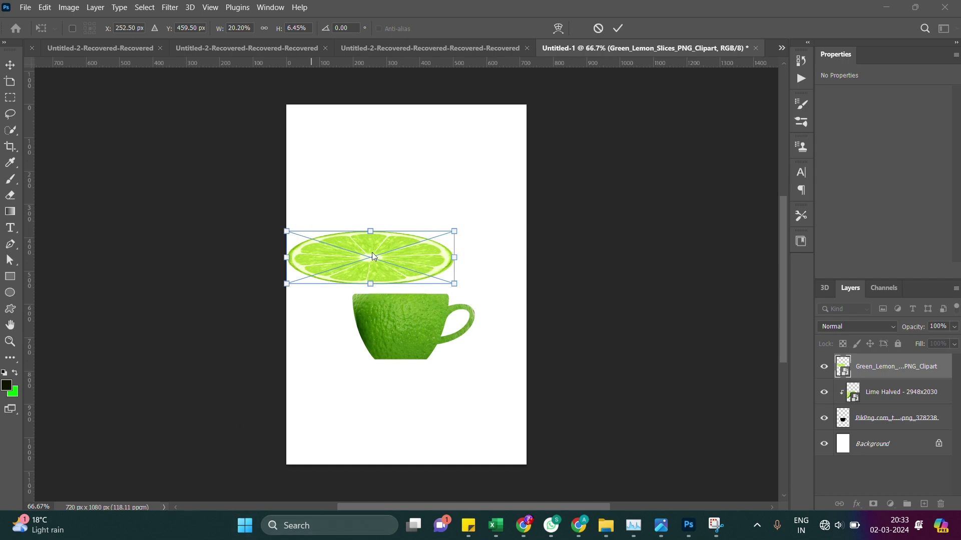
{"action": "left_click_drag", "start_coordinate": [356, 255], "coordinate": [399, 279]}
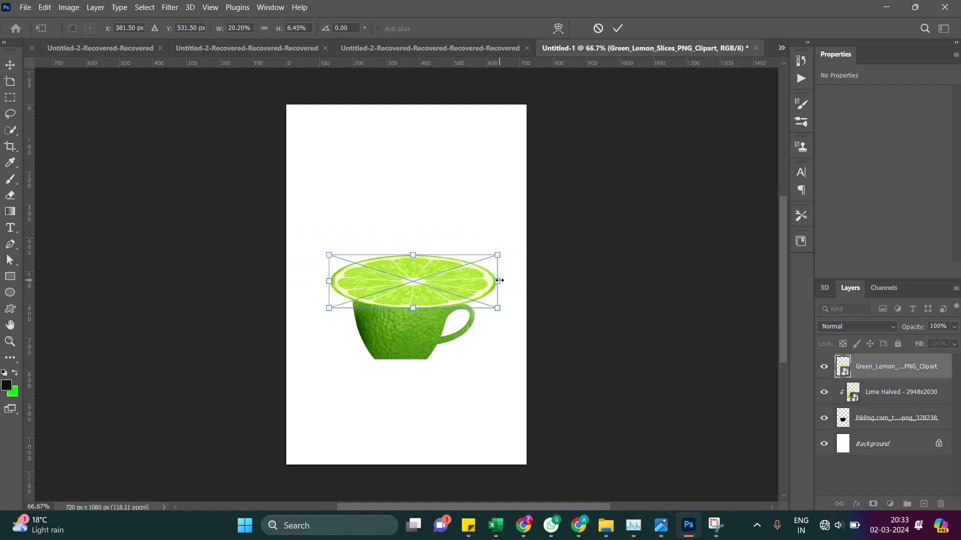
{"action": "left_click_drag", "start_coordinate": [499, 281], "coordinate": [456, 279]}
{"action": "left_click_drag", "start_coordinate": [390, 285], "coordinate": [402, 299]}
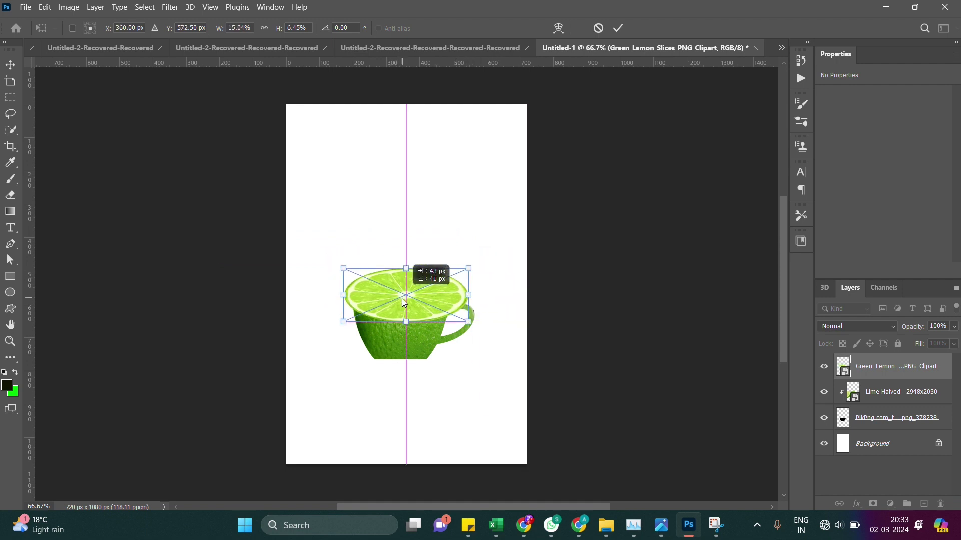
{"action": "left_click_drag", "start_coordinate": [470, 295], "coordinate": [396, 306]}
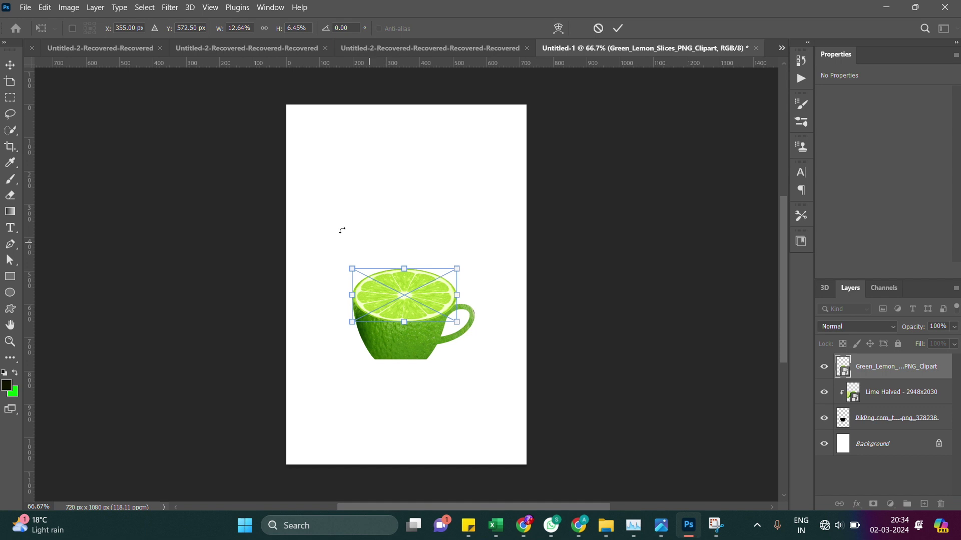
{"action": "key", "text": "Return"}
Refine the lime slice to 290 × 114 px tilted -1.73° inside the rim, then fit the page
{"action": "scroll", "coordinate": [384, 314], "scroll_direction": "up", "scroll_amount": 3}
{"action": "scroll", "coordinate": [385, 314], "scroll_direction": "up", "scroll_amount": 1}
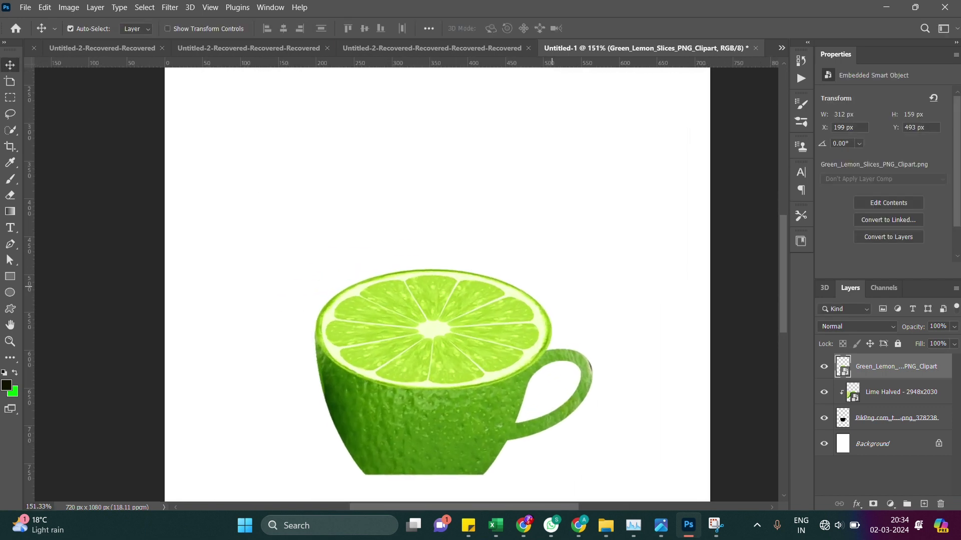
{"action": "scroll", "coordinate": [385, 315], "scroll_direction": "up", "scroll_amount": 2}
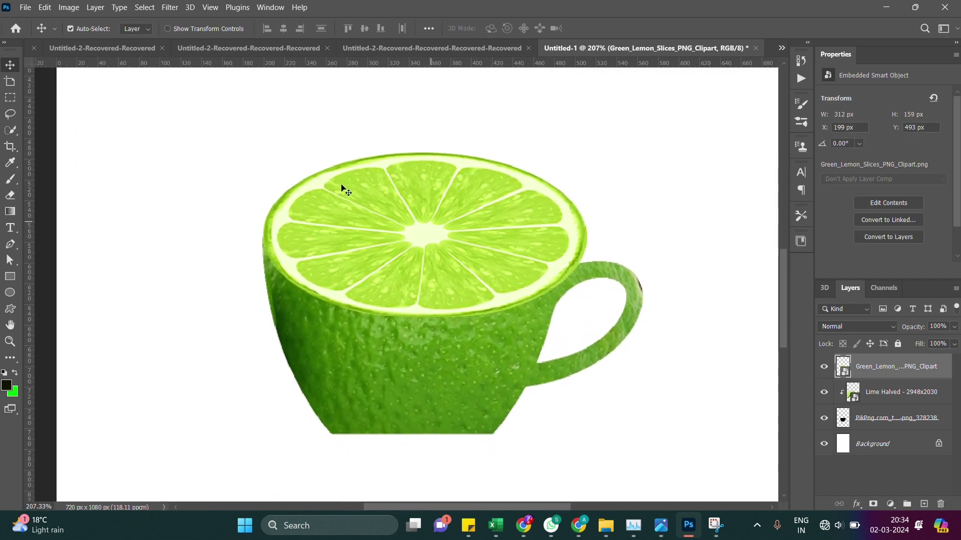
{"action": "key", "text": "ctrl+t"}
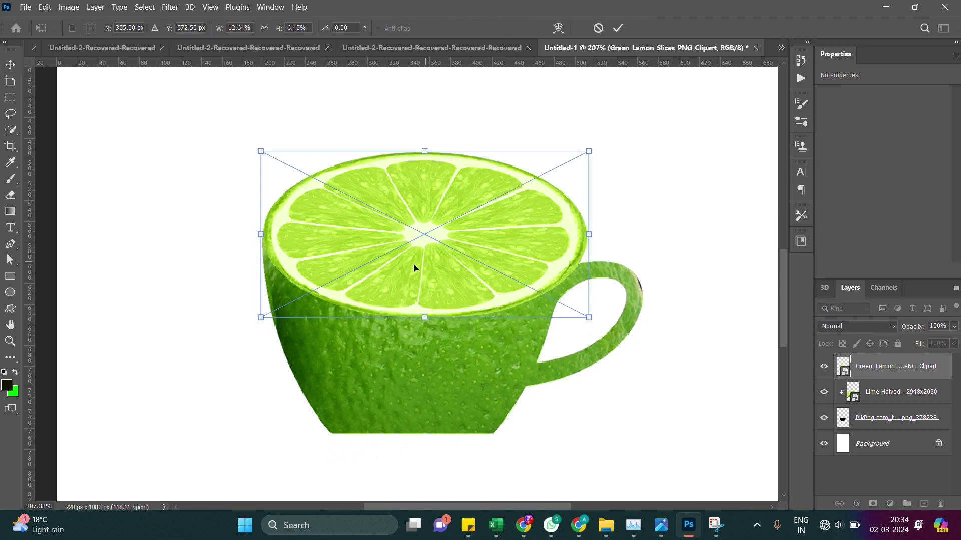
{"action": "left_click_drag", "start_coordinate": [588, 235], "coordinate": [562, 235]}
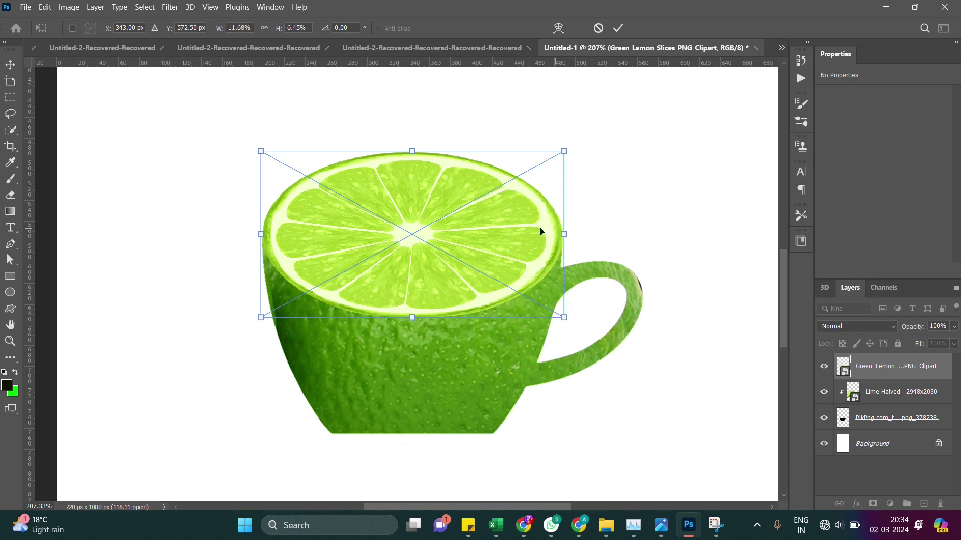
{"action": "left_click_drag", "start_coordinate": [412, 316], "coordinate": [413, 281]}
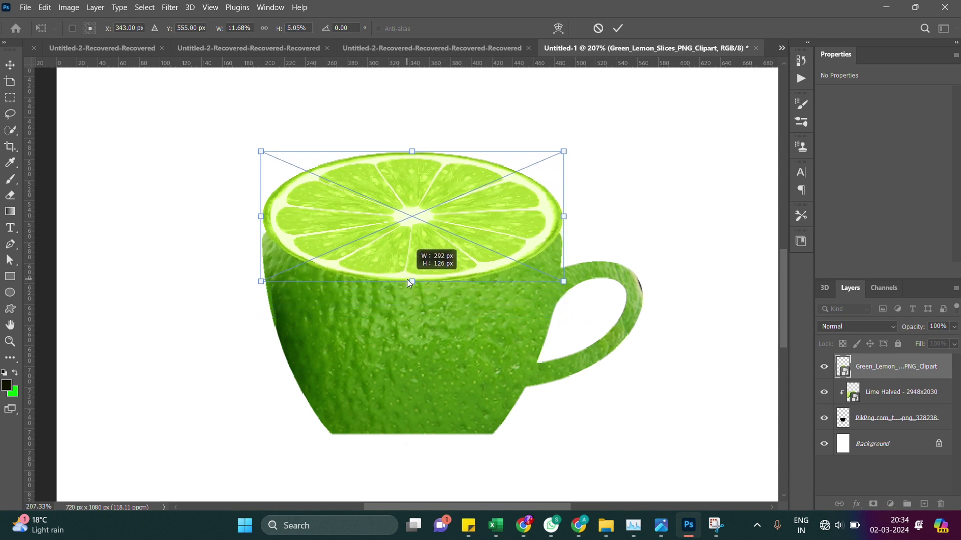
{"action": "left_click_drag", "start_coordinate": [409, 218], "coordinate": [409, 233]}
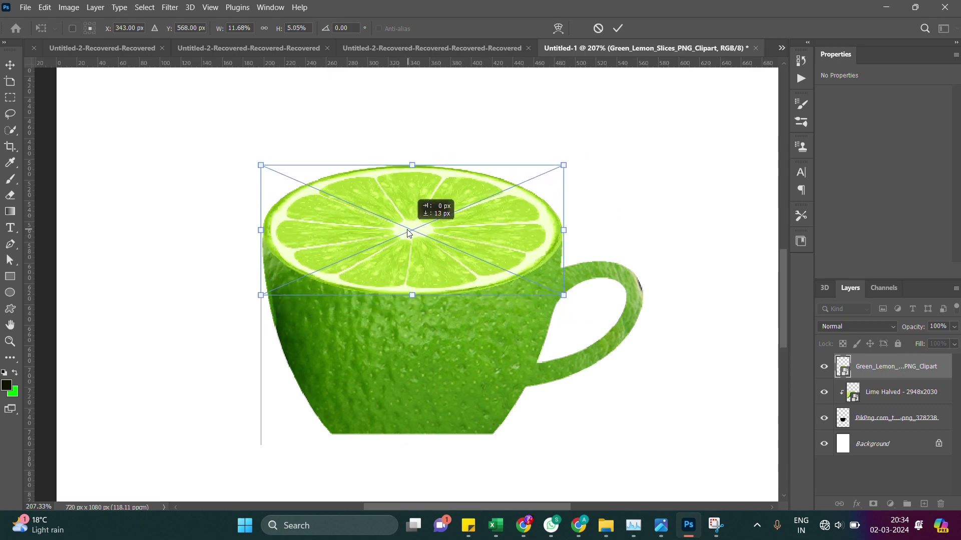
{"action": "left_click_drag", "start_coordinate": [261, 312], "coordinate": [262, 323]}
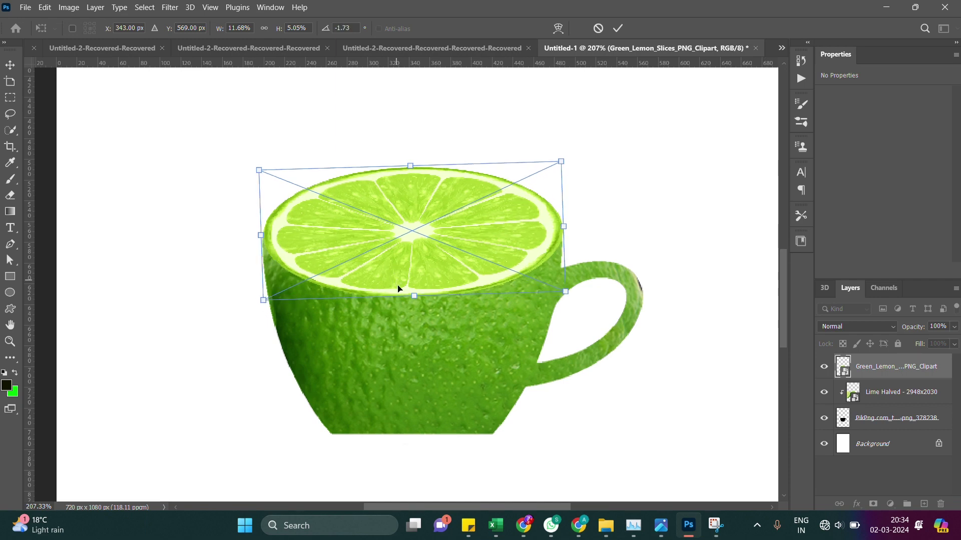
{"action": "left_click_drag", "start_coordinate": [416, 297], "coordinate": [414, 284]}
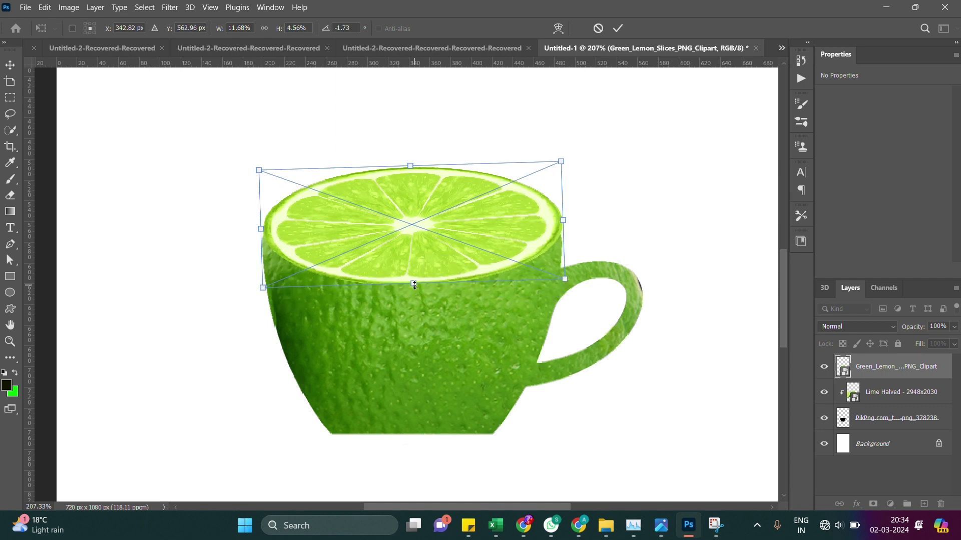
{"action": "left_click_drag", "start_coordinate": [415, 239], "coordinate": [416, 248]}
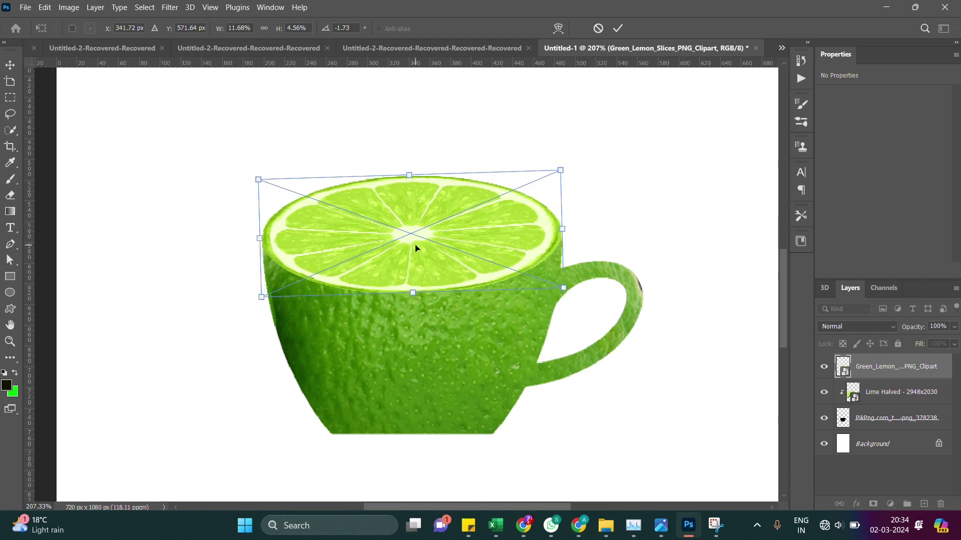
{"action": "key", "text": "Return"}
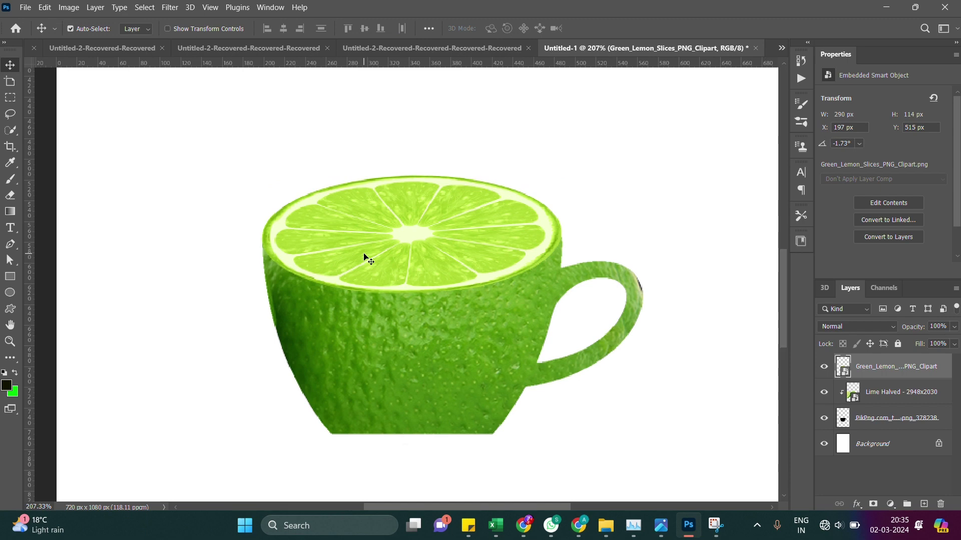
{"action": "key", "text": "ctrl+0"}
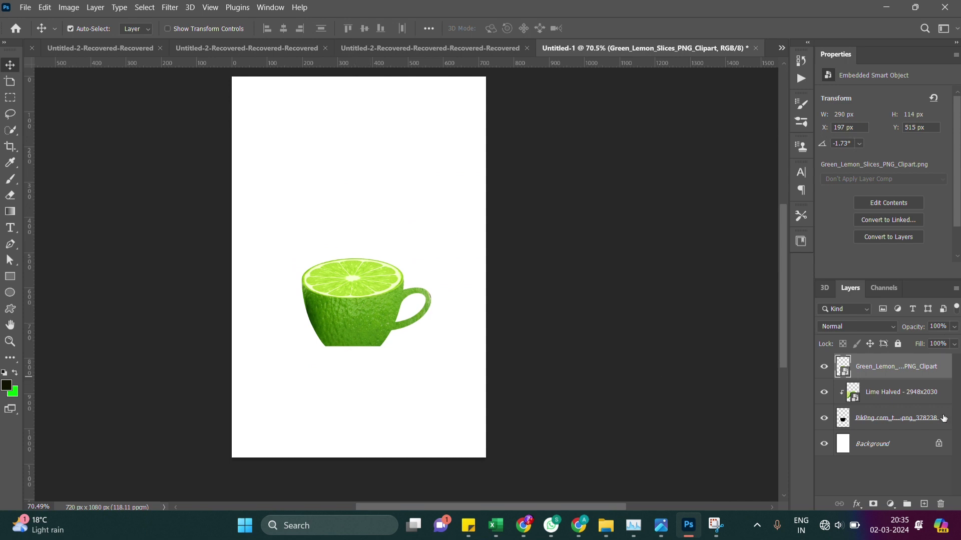
Add a Solid Color fill layer of #1e9003 directly above the Background
{"action": "left_click", "coordinate": [905, 446]}
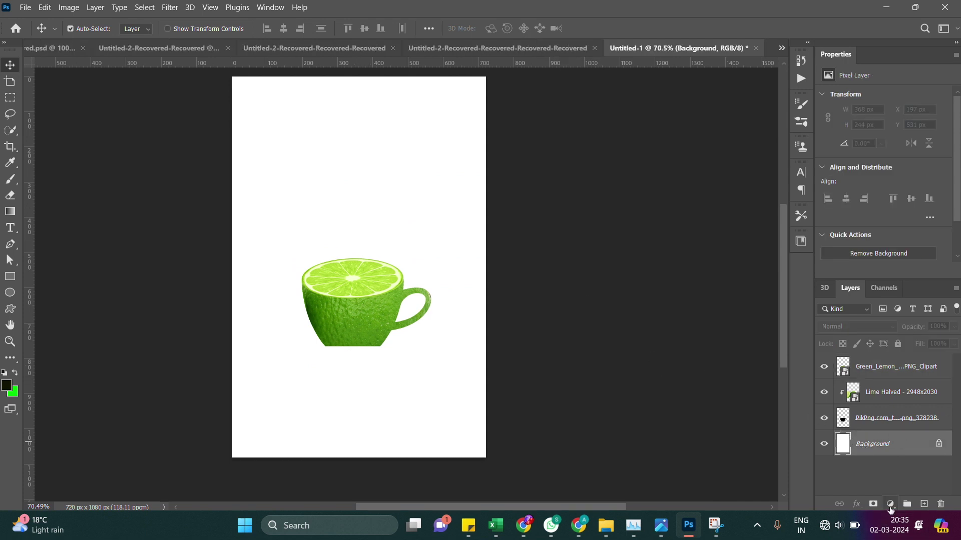
{"action": "left_click", "coordinate": [891, 505]}
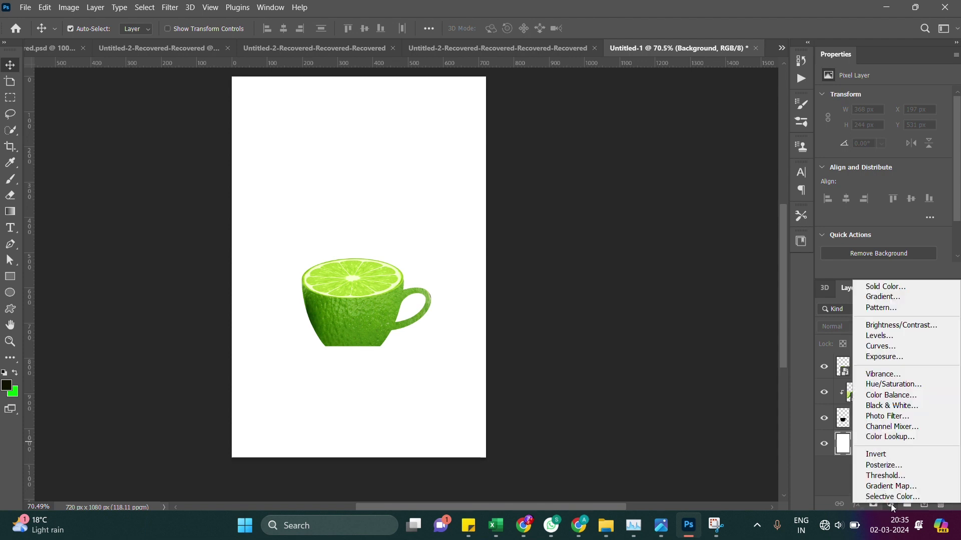
{"action": "left_click", "coordinate": [879, 286]}
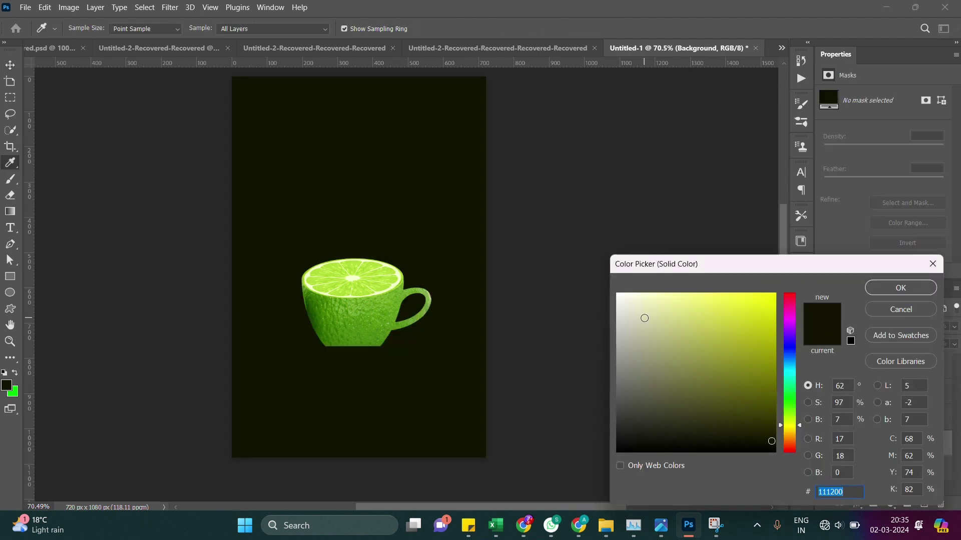
{"action": "left_click", "coordinate": [391, 300]}
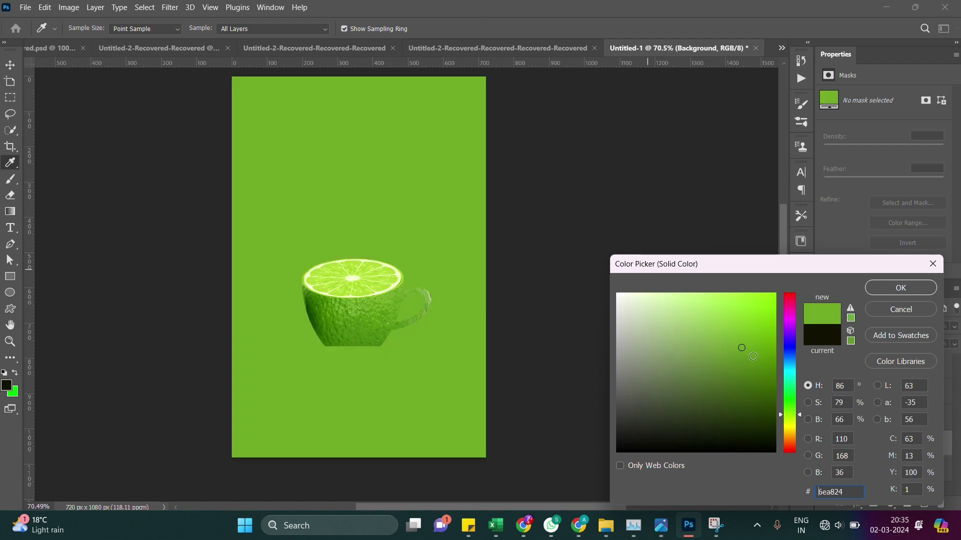
{"action": "mouse_move", "coordinate": [753, 356]}
{"action": "left_mouse_down"}
{"action": "mouse_move", "coordinate": [770, 355]}
{"action": "mouse_move", "coordinate": [758, 344]}
{"action": "left_mouse_up"}
{"action": "left_click_drag", "start_coordinate": [792, 407], "coordinate": [791, 404]}
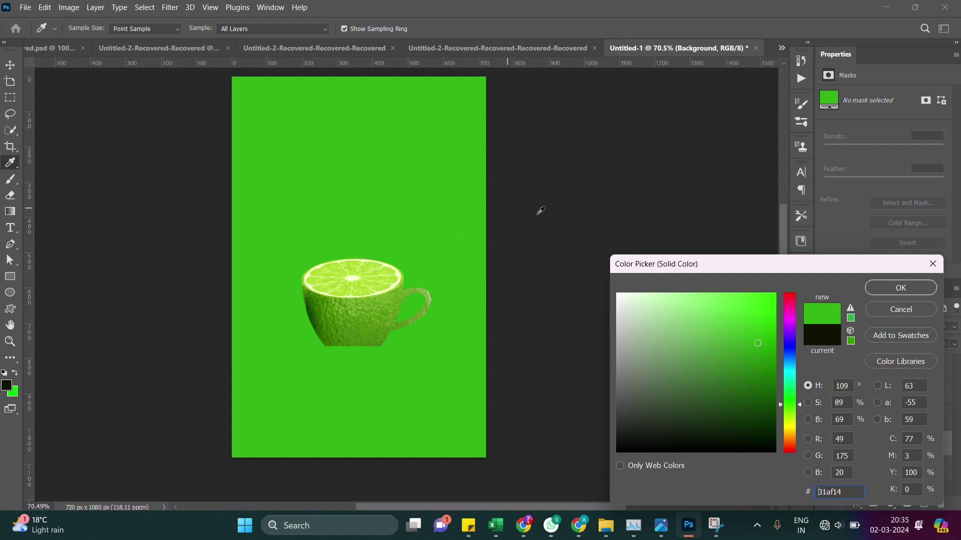
{"action": "left_click", "coordinate": [772, 363]}
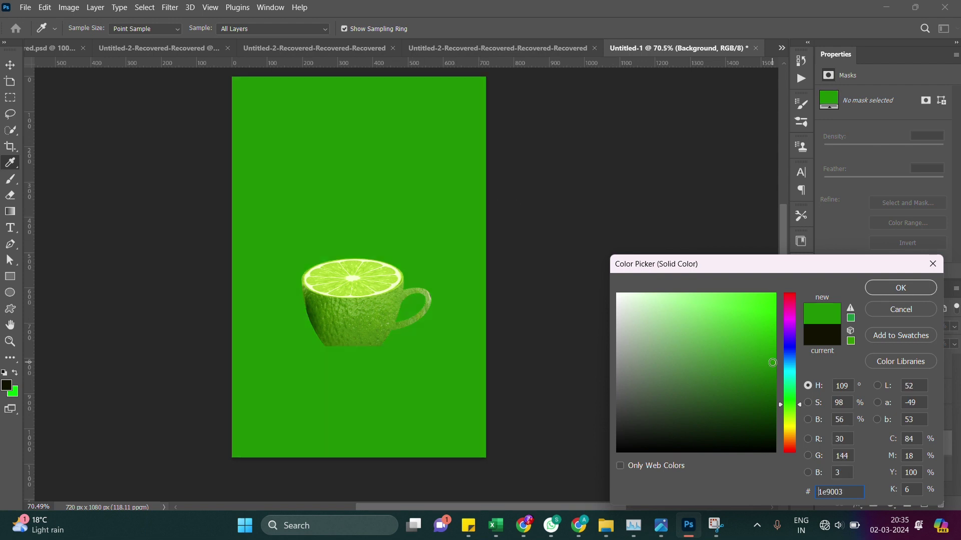
{"action": "left_click", "coordinate": [875, 289]}
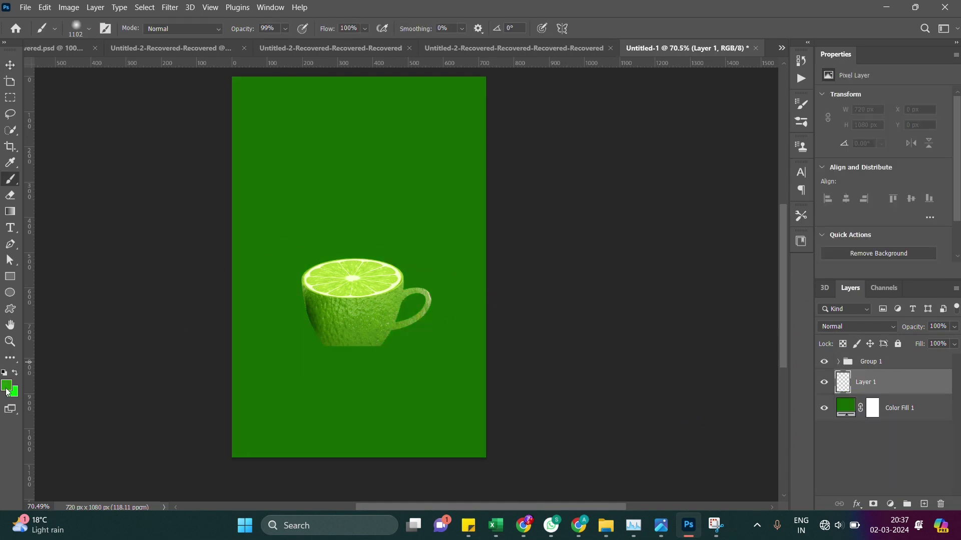
Paint a bright green soft-brush glow at the canvas centre on Layer 1
{"action": "left_click", "coordinate": [8, 384]}
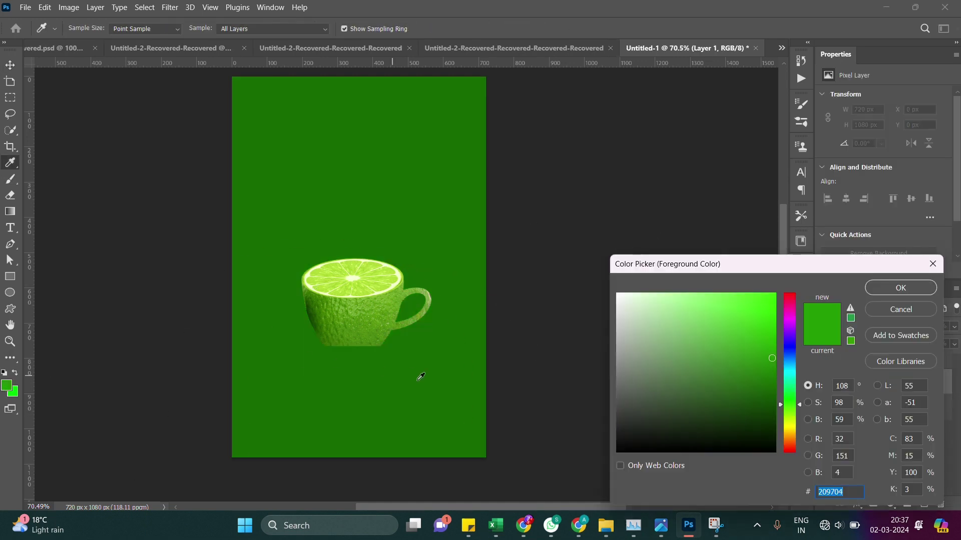
{"action": "left_click", "coordinate": [441, 389]}
{"action": "left_click", "coordinate": [775, 314]}
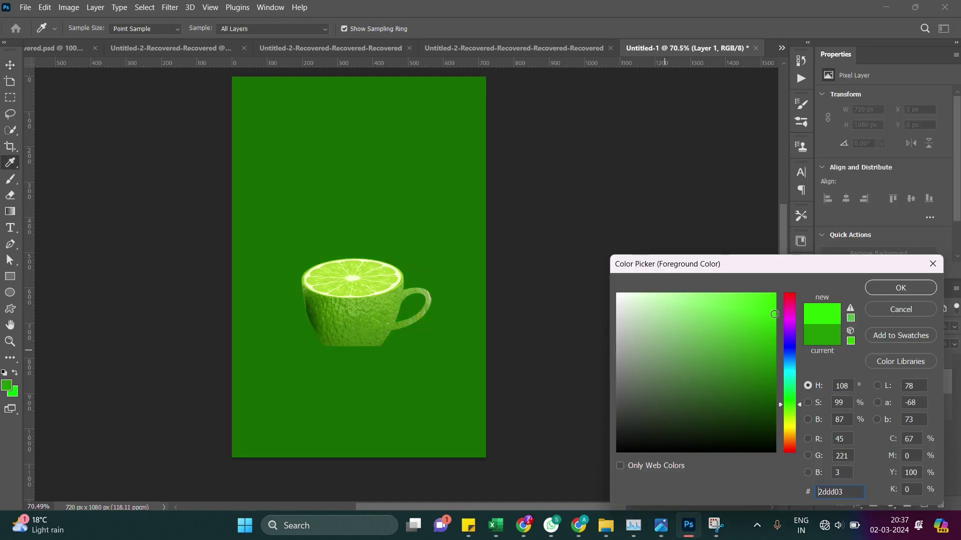
{"action": "left_click", "coordinate": [887, 287]}
{"action": "key", "text": "b"}
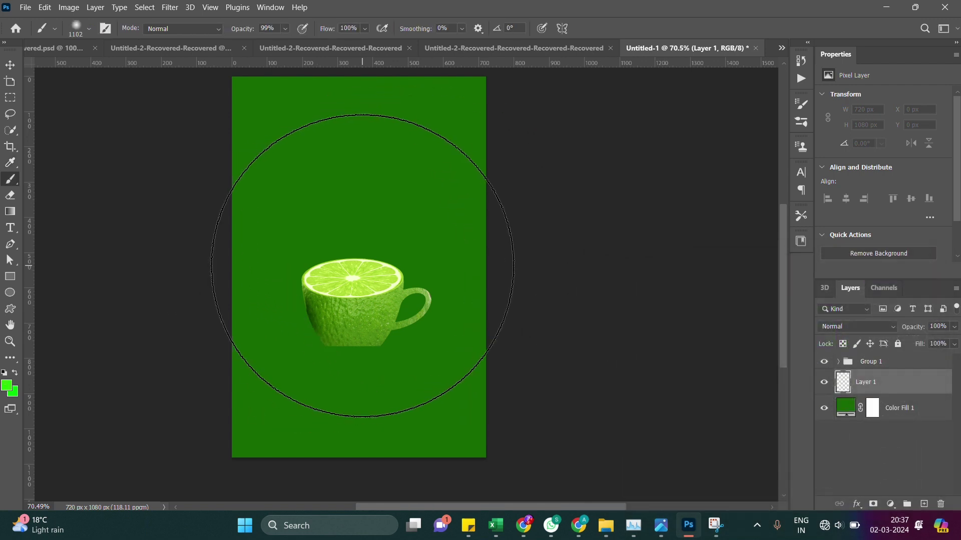
{"action": "left_click", "coordinate": [362, 266]}
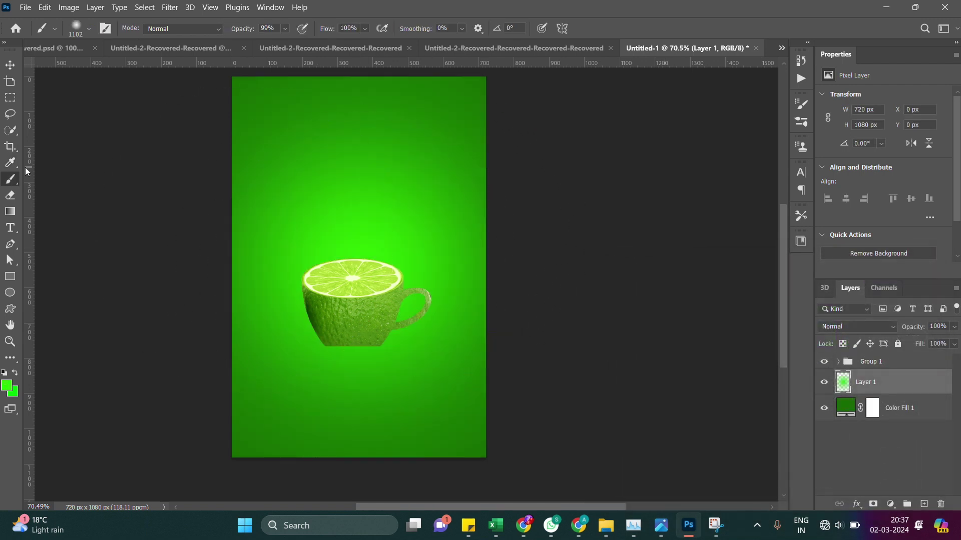
{"action": "left_click", "coordinate": [89, 28]}
{"action": "key", "text": "ctrl+minus"}
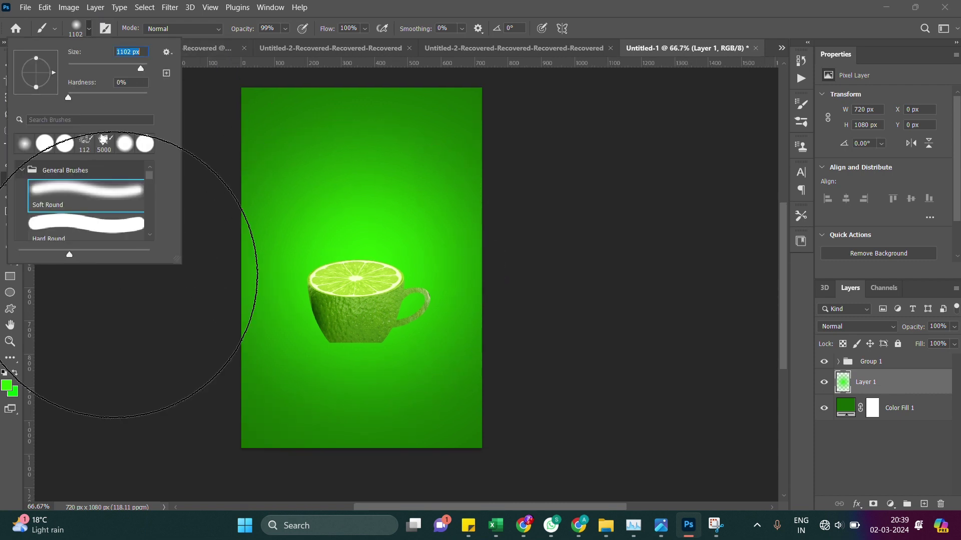
Paint a lighter green glow around the lime cup with a 511 px brush
{"action": "left_click", "coordinate": [7, 385]}
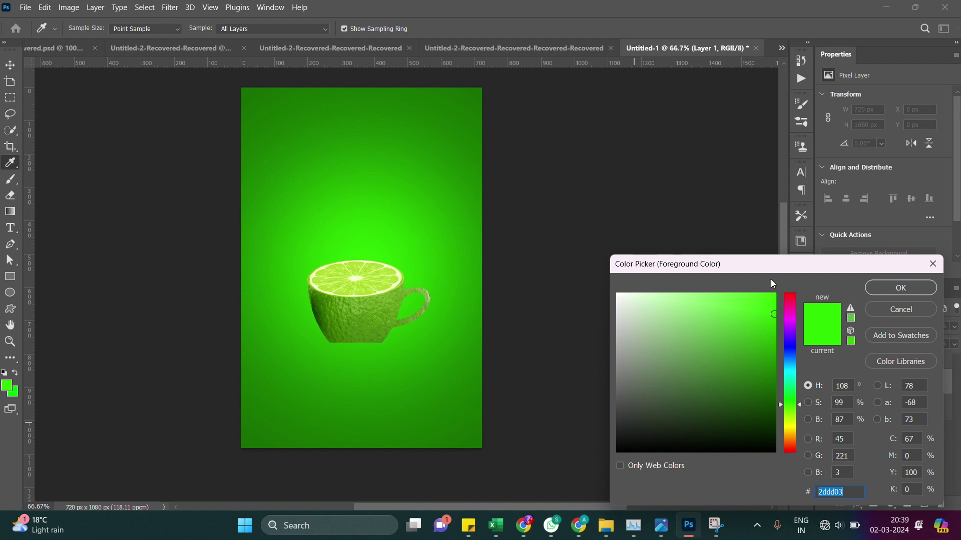
{"action": "left_click", "coordinate": [745, 296]}
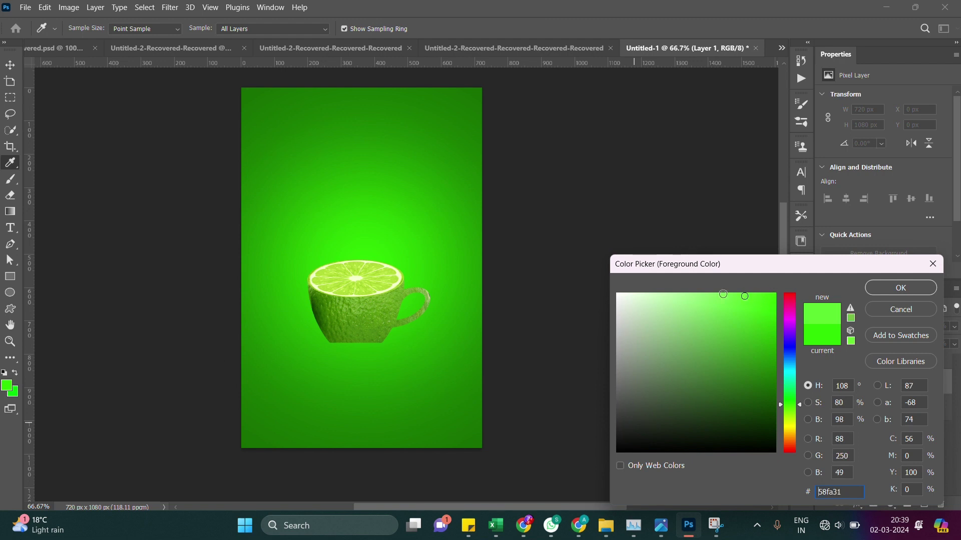
{"action": "left_click", "coordinate": [916, 290]}
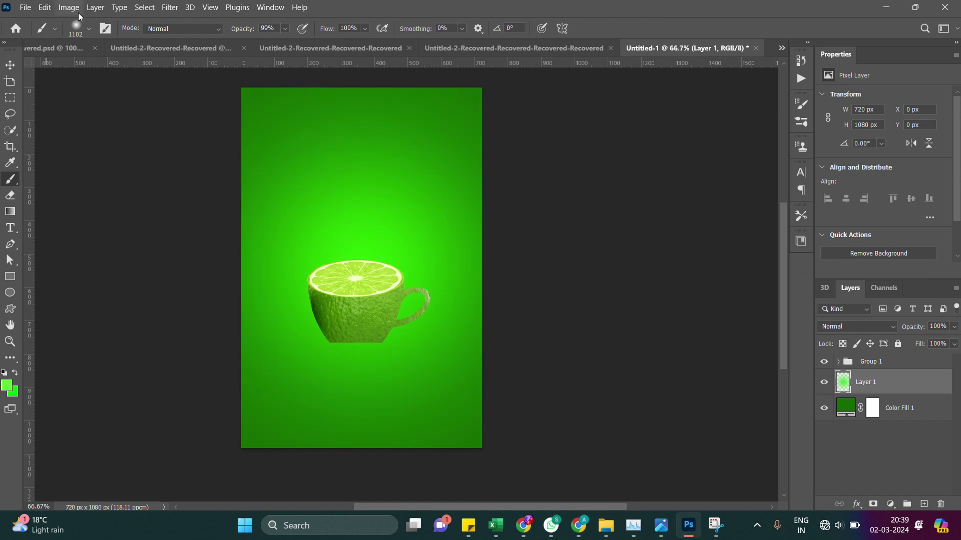
{"action": "left_click", "coordinate": [88, 28]}
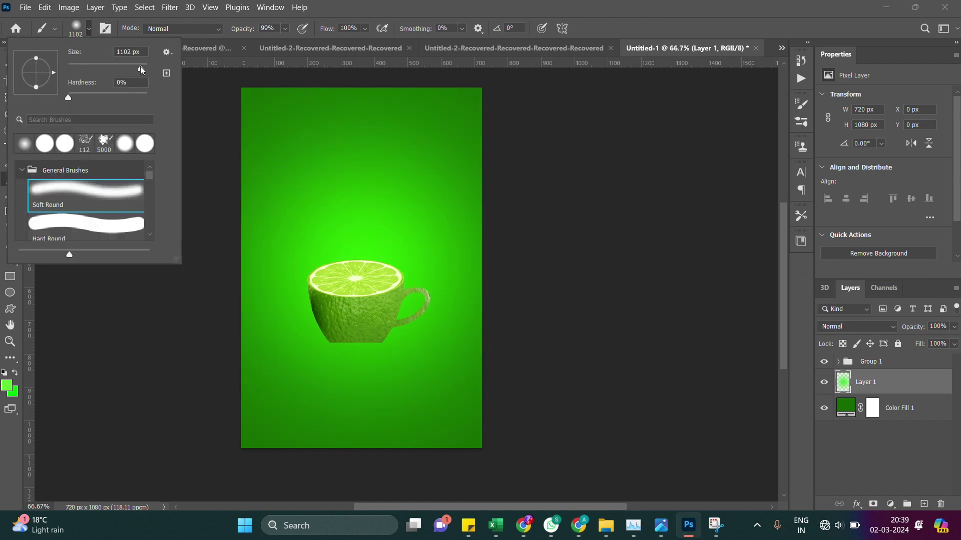
{"action": "left_click", "coordinate": [364, 272]}
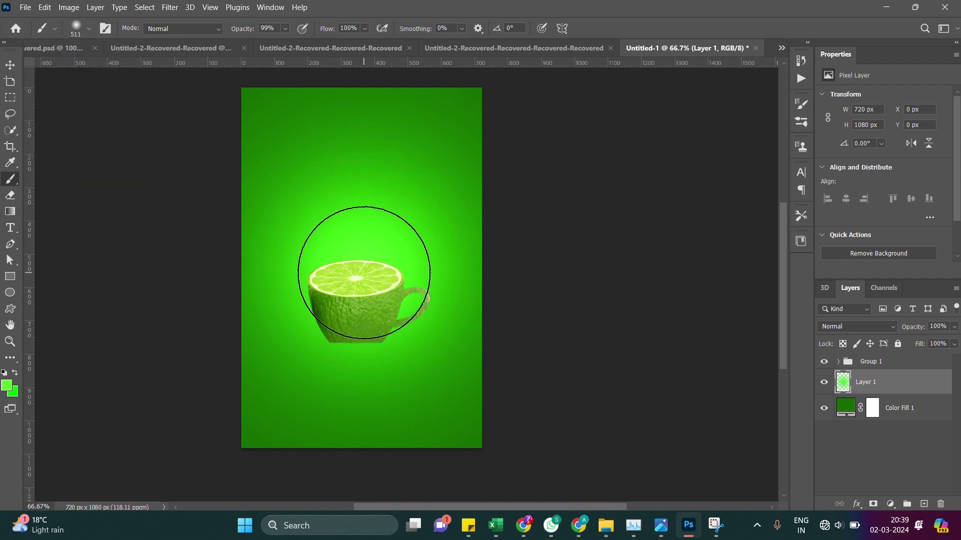
{"action": "left_click", "coordinate": [364, 273]}
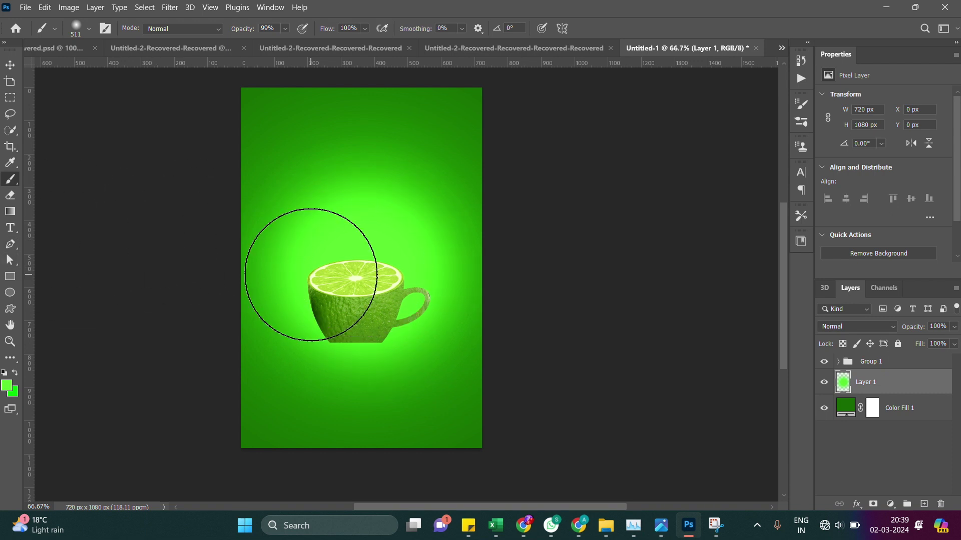
Try a paler green stroke above the lime cup, then undo it
{"action": "left_click", "coordinate": [8, 386]}
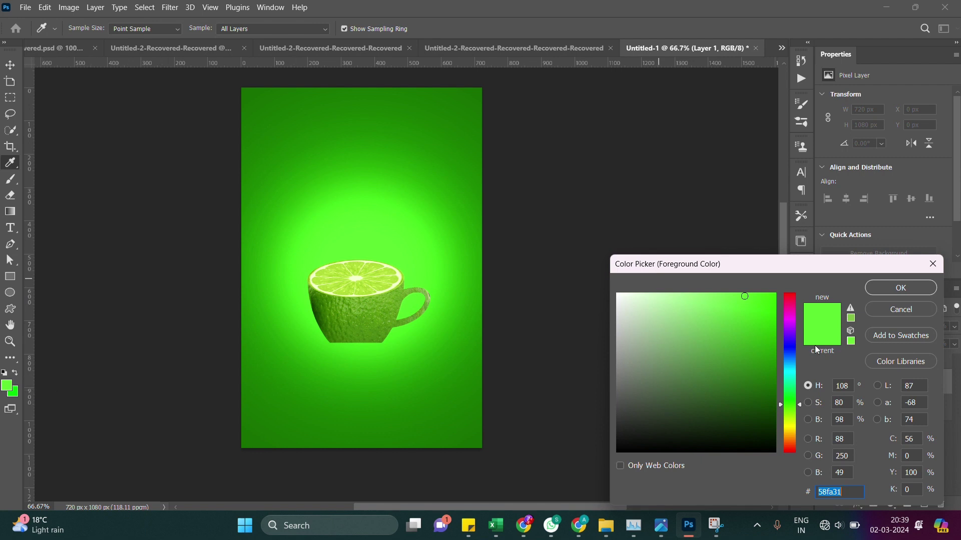
{"action": "left_click", "coordinate": [703, 293]}
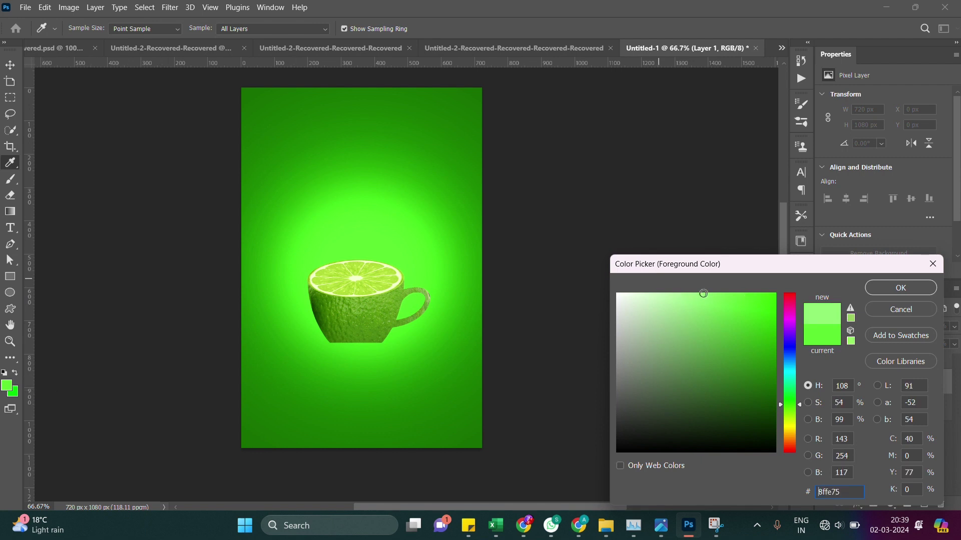
{"action": "left_click", "coordinate": [923, 285]}
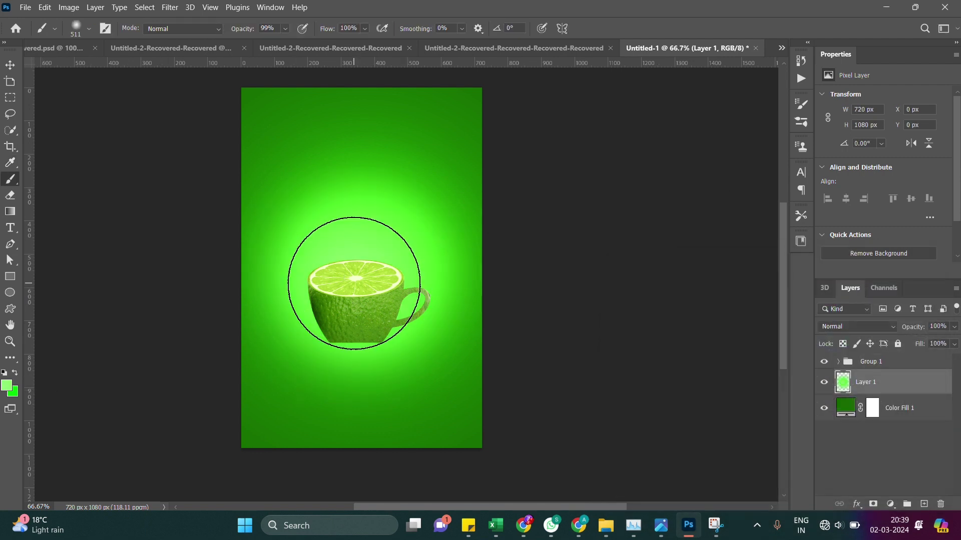
{"action": "left_click_drag", "start_coordinate": [354, 283], "coordinate": [357, 216]}
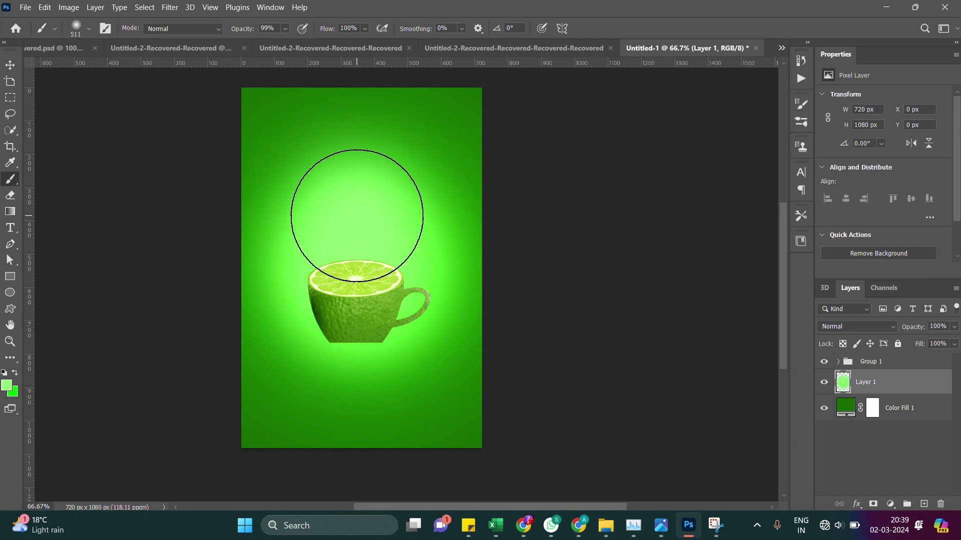
{"action": "key", "text": "ctrl+z"}
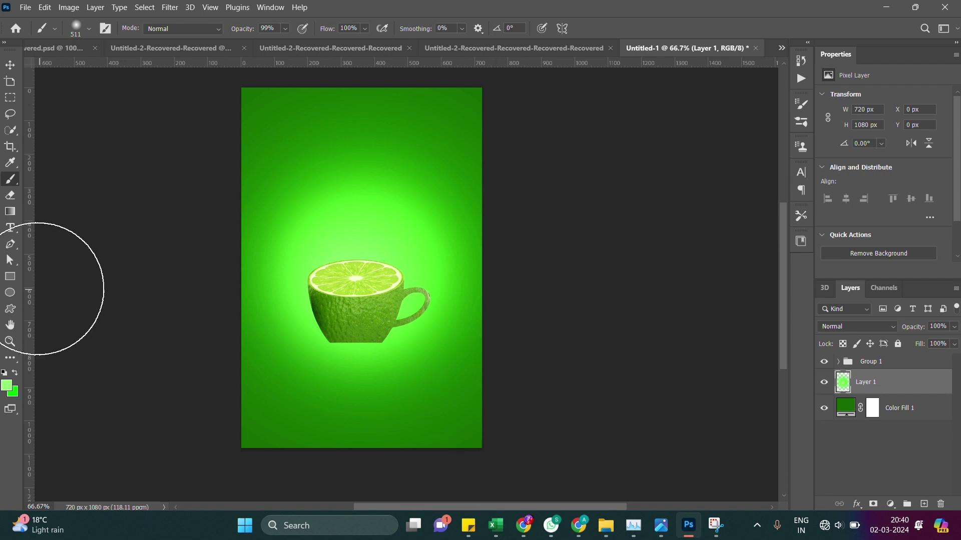
Paint yellow-green #a5fc4f around and below the cup to brighten the glow
{"action": "left_click", "coordinate": [7, 387]}
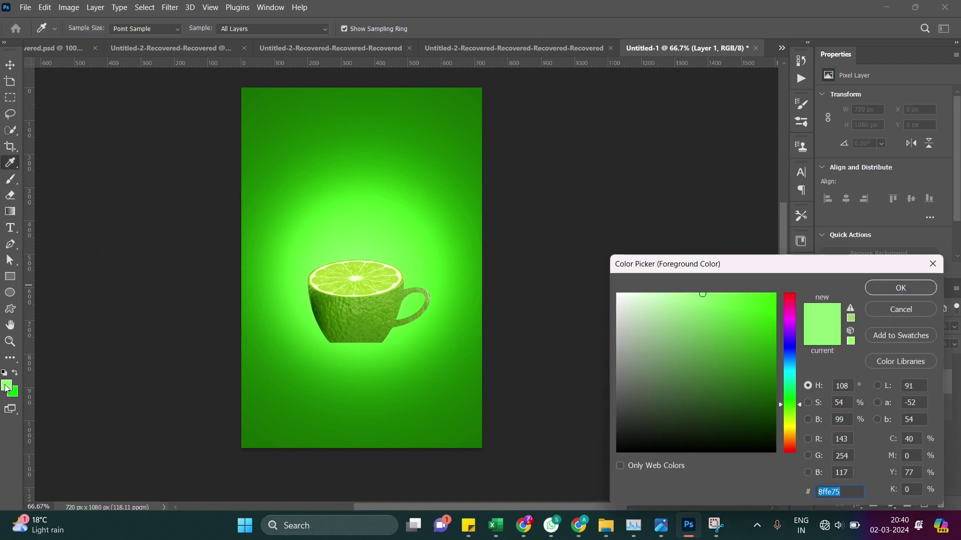
{"action": "left_click", "coordinate": [794, 426]}
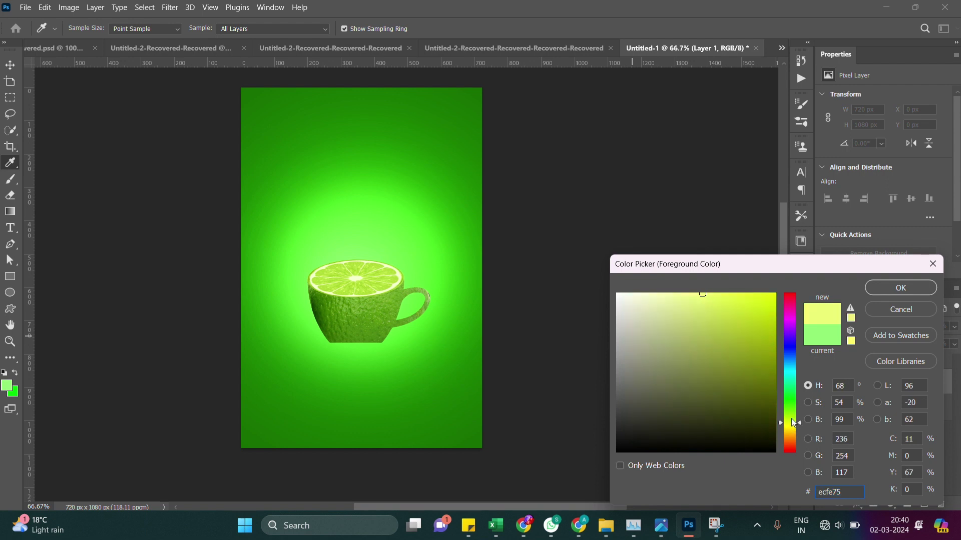
{"action": "left_click_drag", "start_coordinate": [794, 422], "coordinate": [791, 412]}
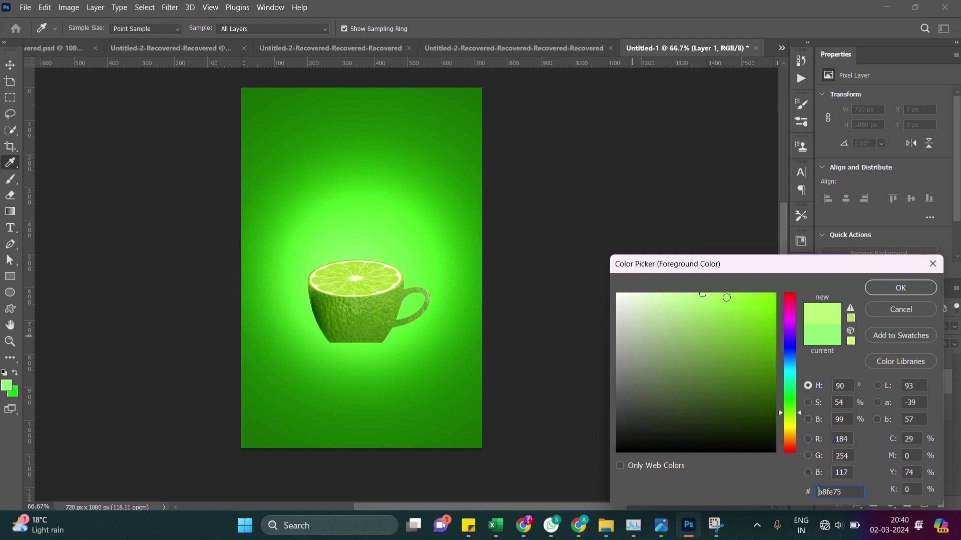
{"action": "left_click", "coordinate": [727, 295]}
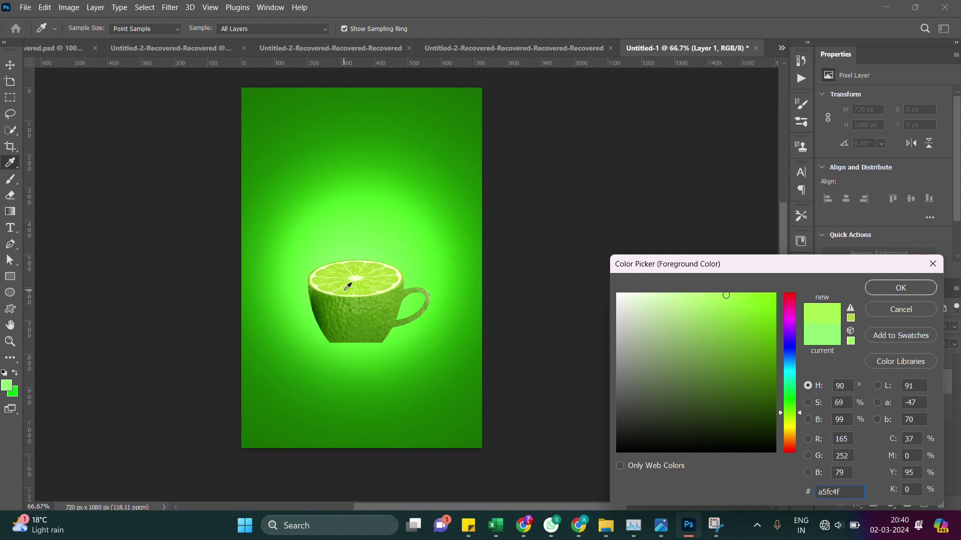
{"action": "left_click", "coordinate": [912, 289]}
{"action": "key", "text": "b"}
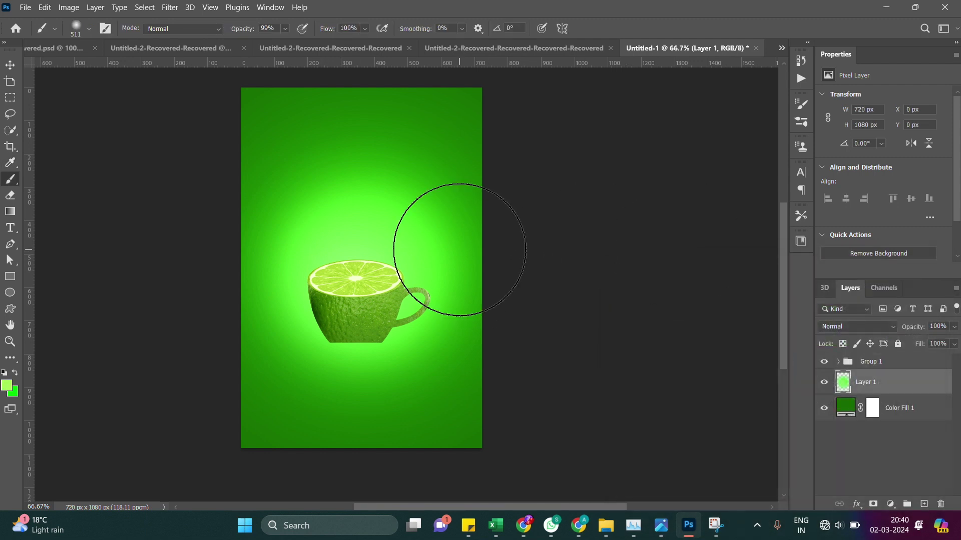
{"action": "left_click_drag", "start_coordinate": [353, 289], "coordinate": [355, 292]}
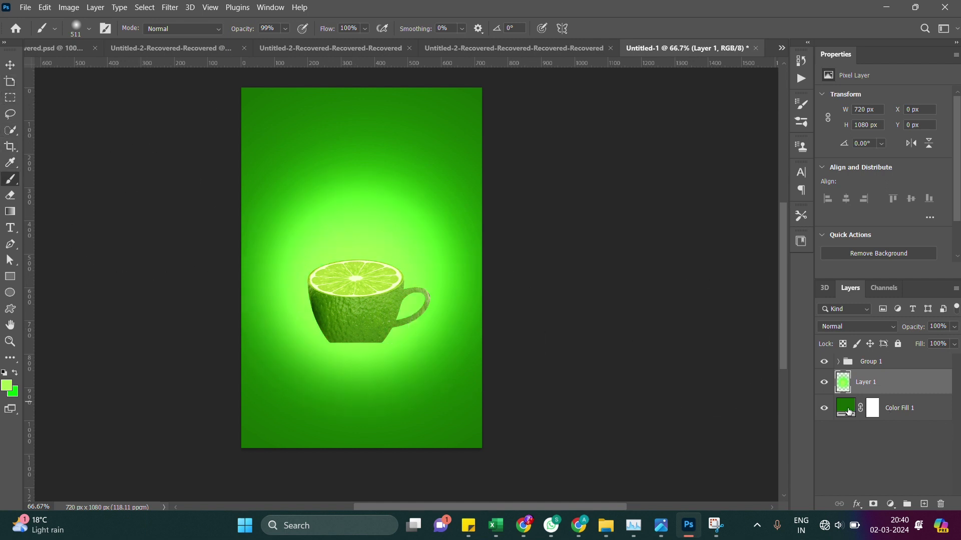
Change the Color Fill 1 background to the deeper green #104f01
{"action": "double_click", "coordinate": [849, 412]}
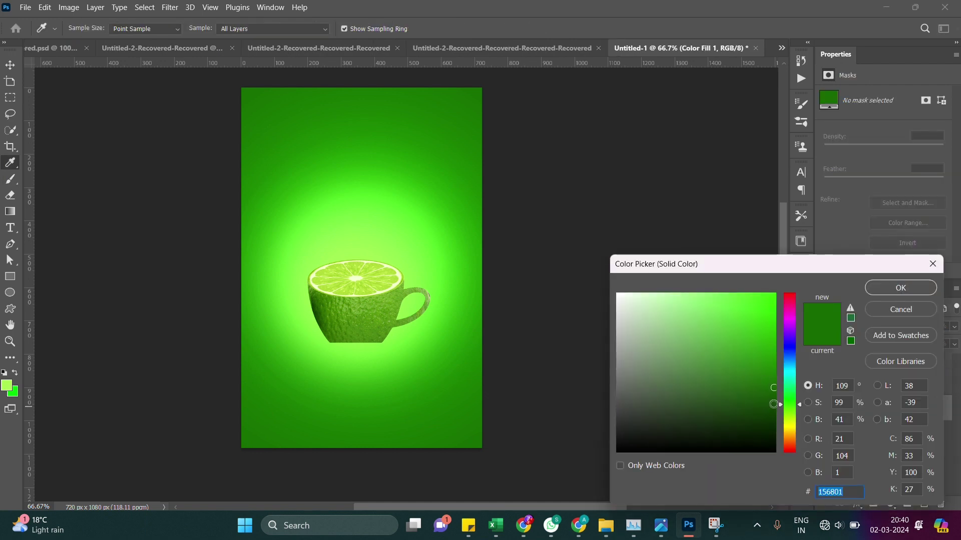
{"action": "left_click", "coordinate": [773, 403]}
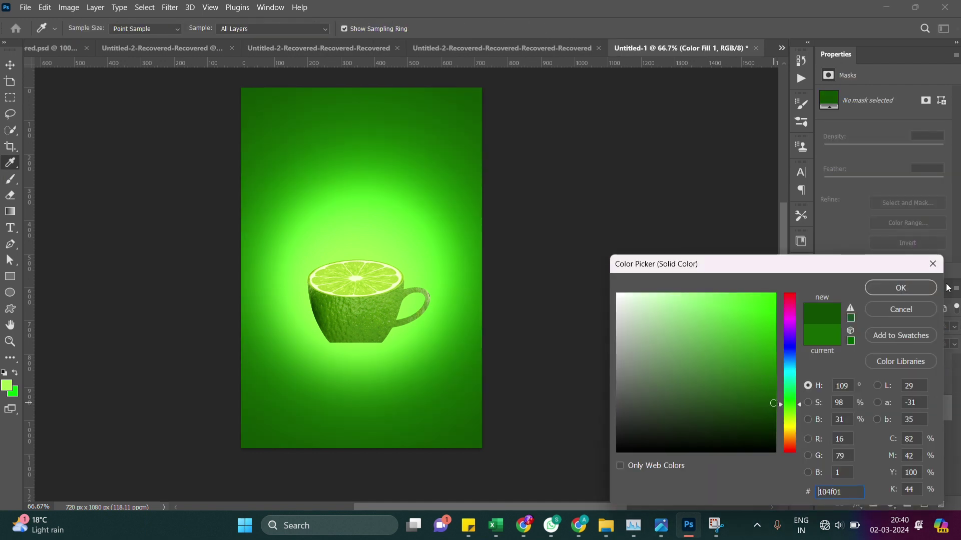
{"action": "left_click", "coordinate": [911, 287]}
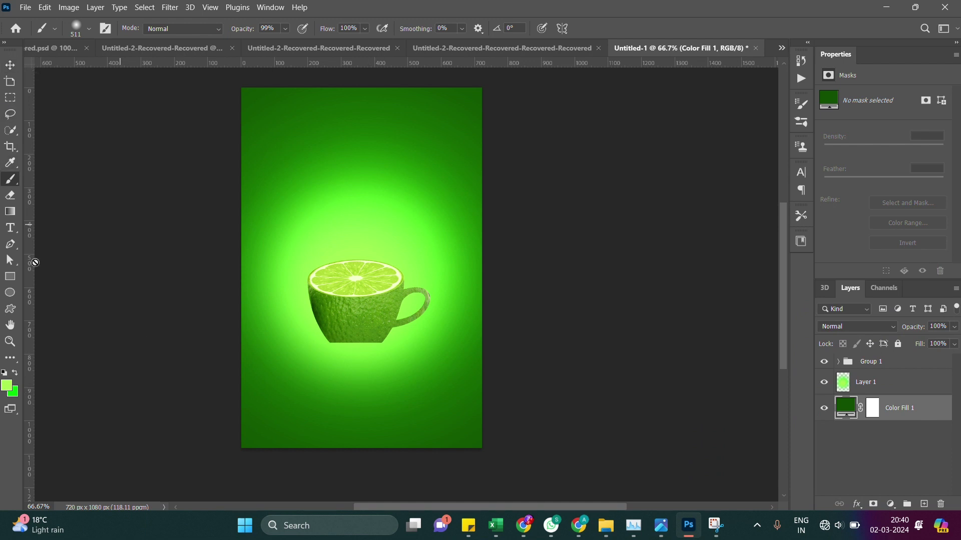
{"action": "left_click", "coordinate": [867, 363]}
Scale the lime-cup Group 1 to about 122% and recentre it over the glow
{"action": "key", "text": "ctrl+t"}
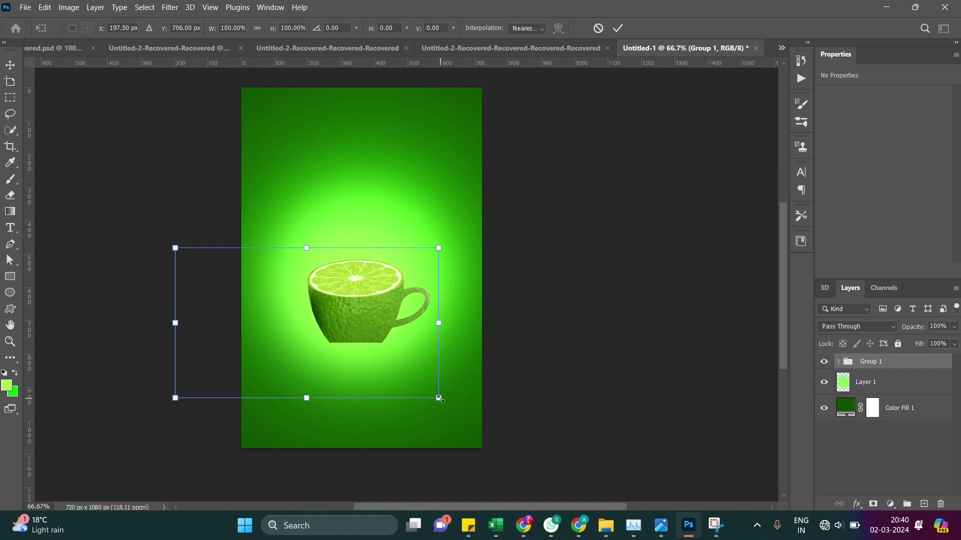
{"action": "left_click_drag", "start_coordinate": [439, 399], "coordinate": [483, 423]}
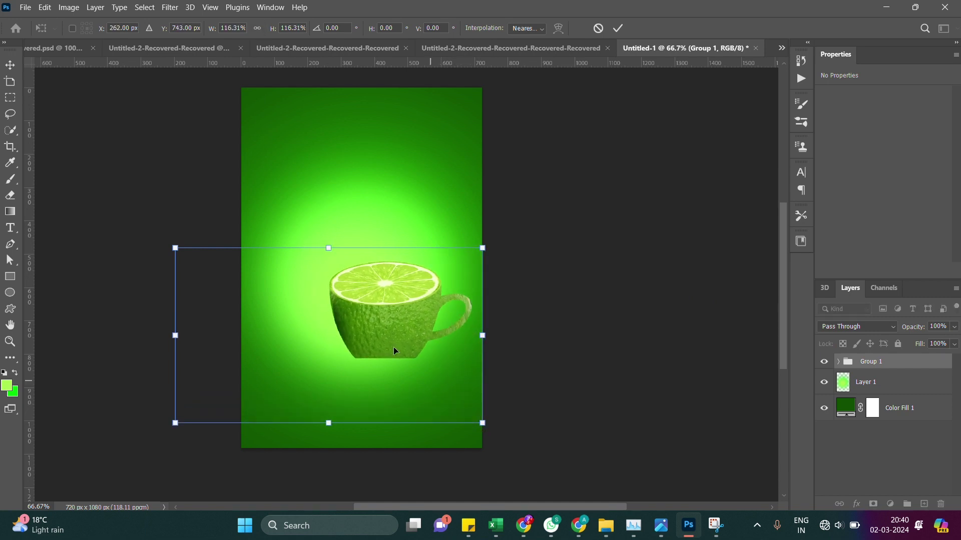
{"action": "left_click_drag", "start_coordinate": [370, 326], "coordinate": [341, 312]}
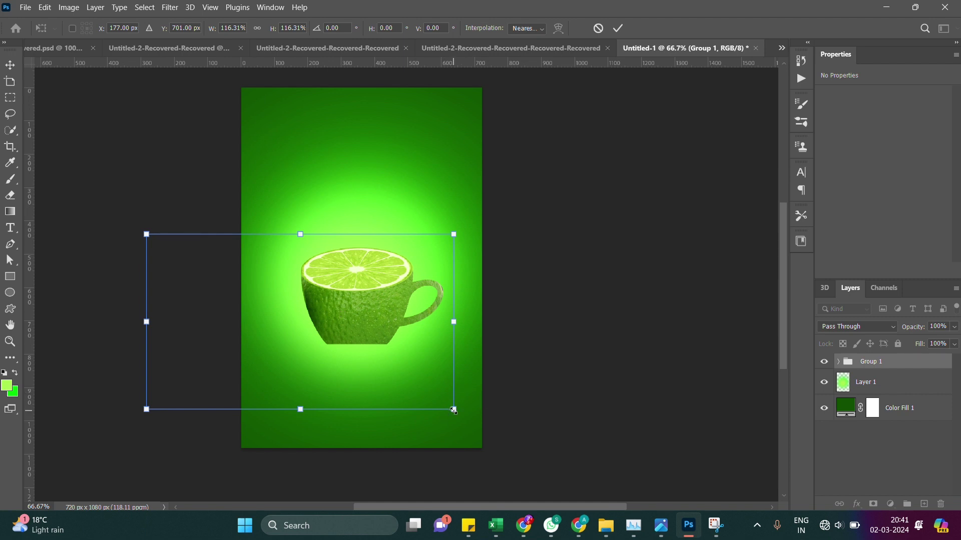
{"action": "left_click_drag", "start_coordinate": [454, 410], "coordinate": [469, 414]}
{"action": "left_click_drag", "start_coordinate": [367, 328], "coordinate": [359, 323]}
{"action": "key", "text": "Return"}
{"action": "key", "text": "b"}
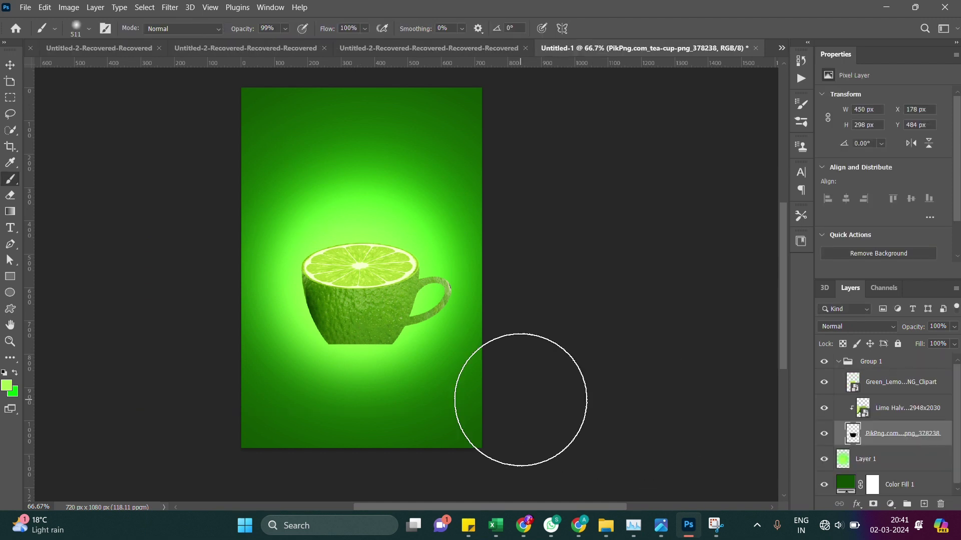
Draw a closed, curved pen path along the bottom of the lime cup
{"action": "left_click", "coordinate": [8, 114]}
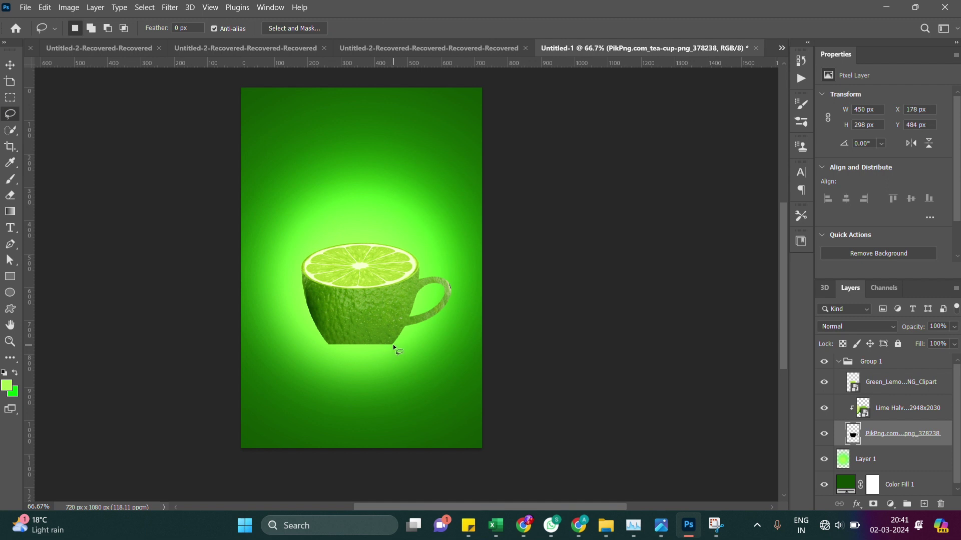
{"action": "left_click", "coordinate": [10, 244]}
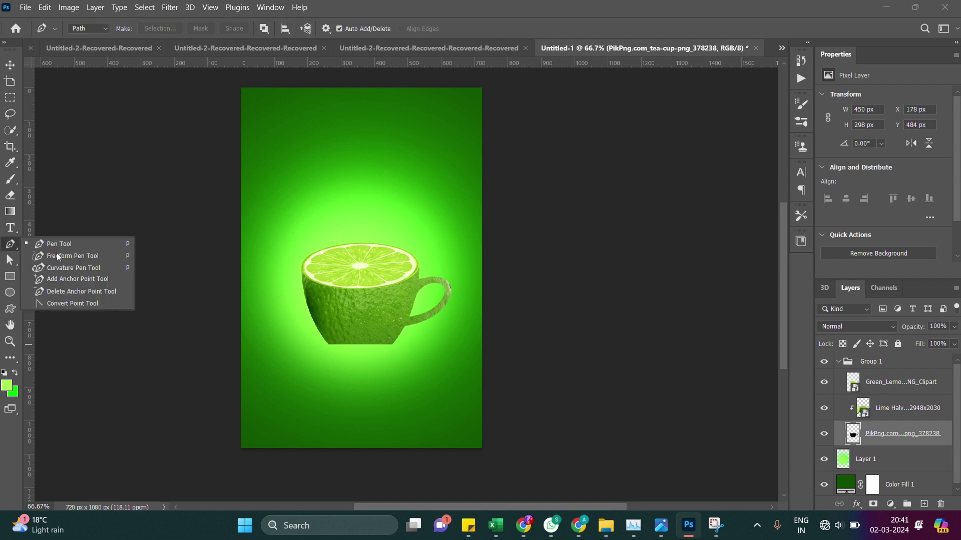
{"action": "left_click", "coordinate": [76, 243]}
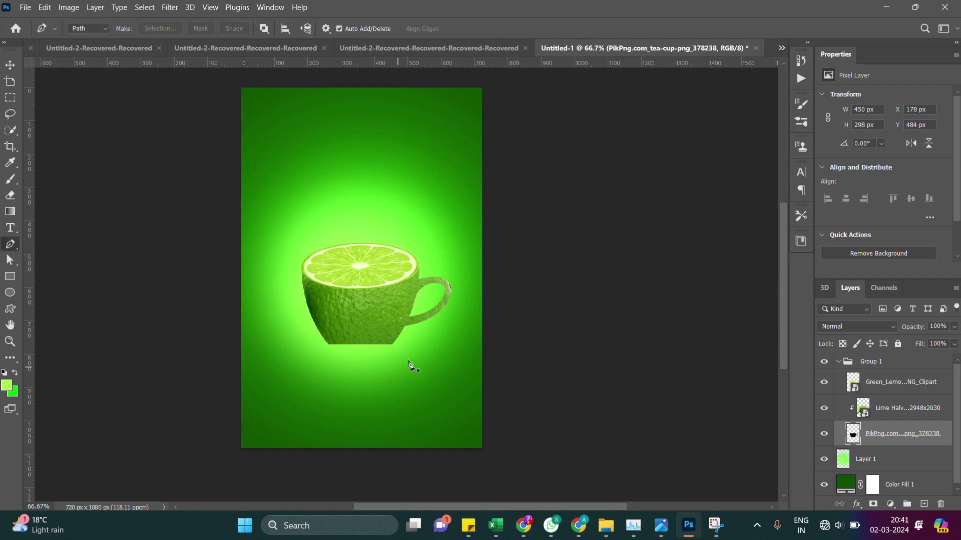
{"action": "left_click", "coordinate": [392, 344]}
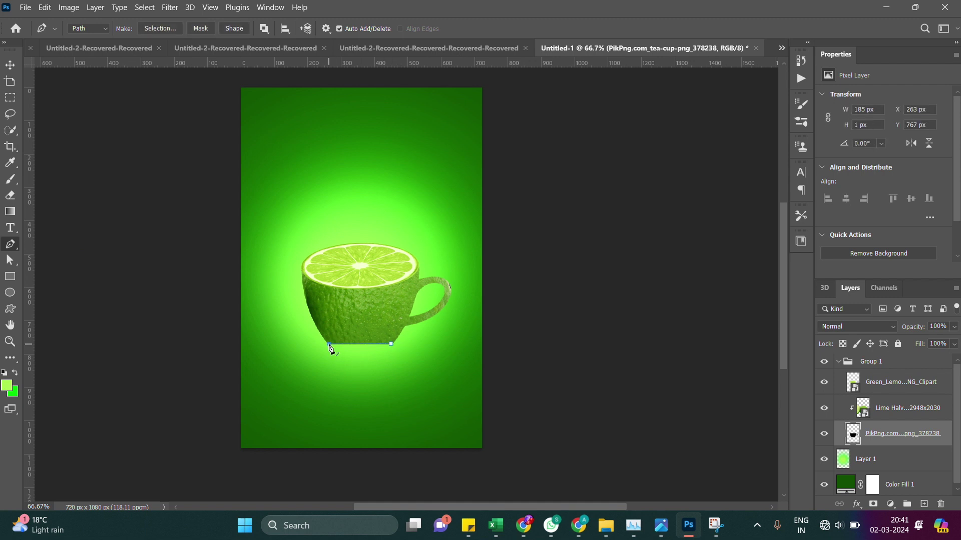
{"action": "key", "text": "ctrl+z"}
{"action": "left_click_drag", "start_coordinate": [329, 345], "coordinate": [301, 326]}
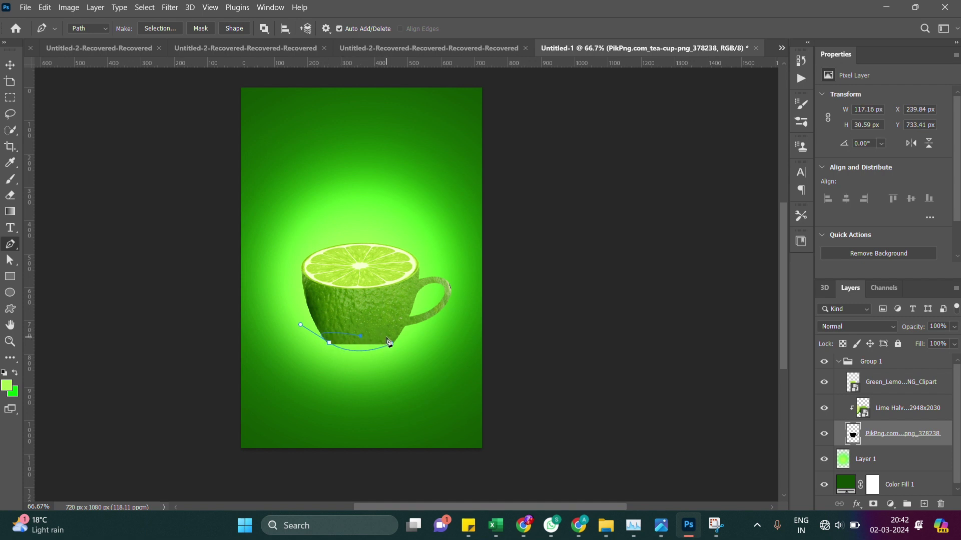
{"action": "left_click", "coordinate": [394, 346]}
Convert the path into a selection with a 1-pixel feather radius
{"action": "right_click", "coordinate": [354, 349]}
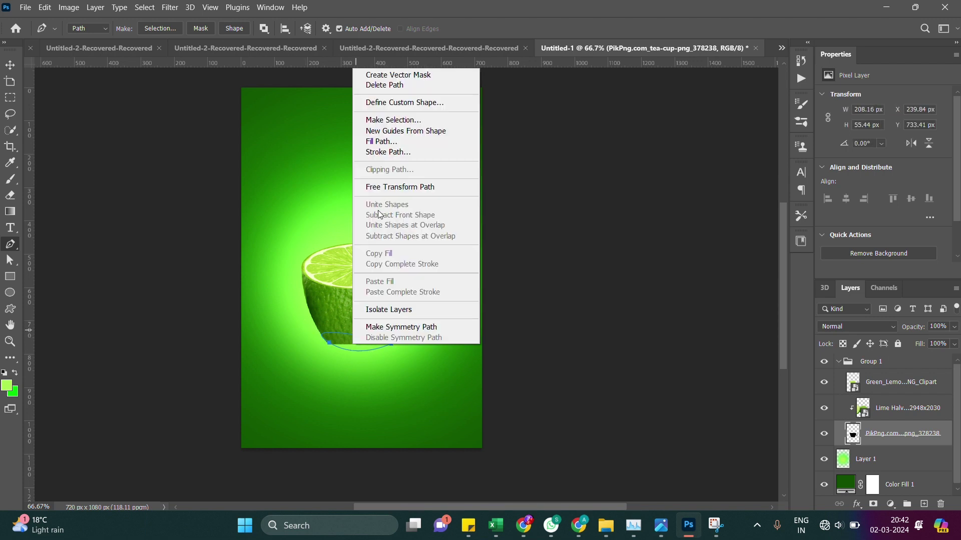
{"action": "left_click", "coordinate": [369, 120]}
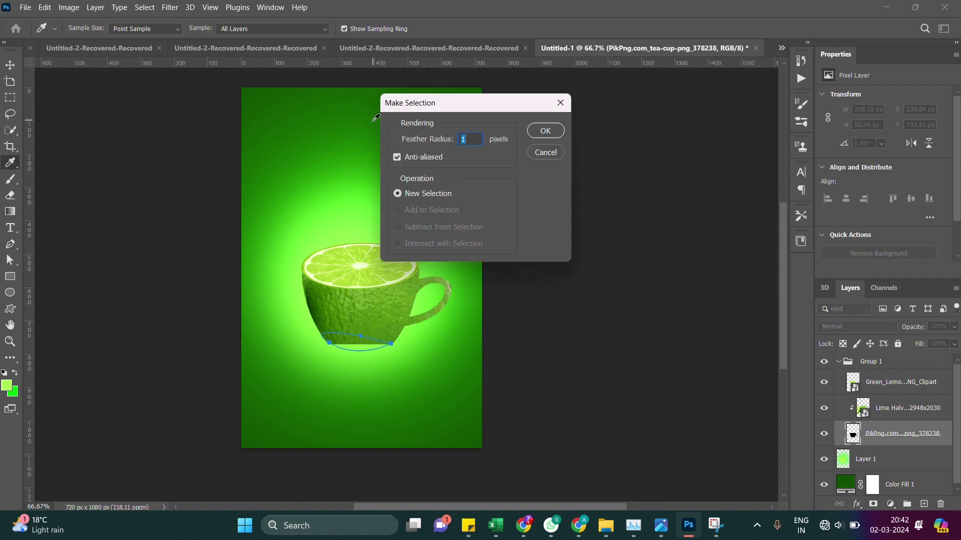
{"action": "left_click", "coordinate": [537, 132]}
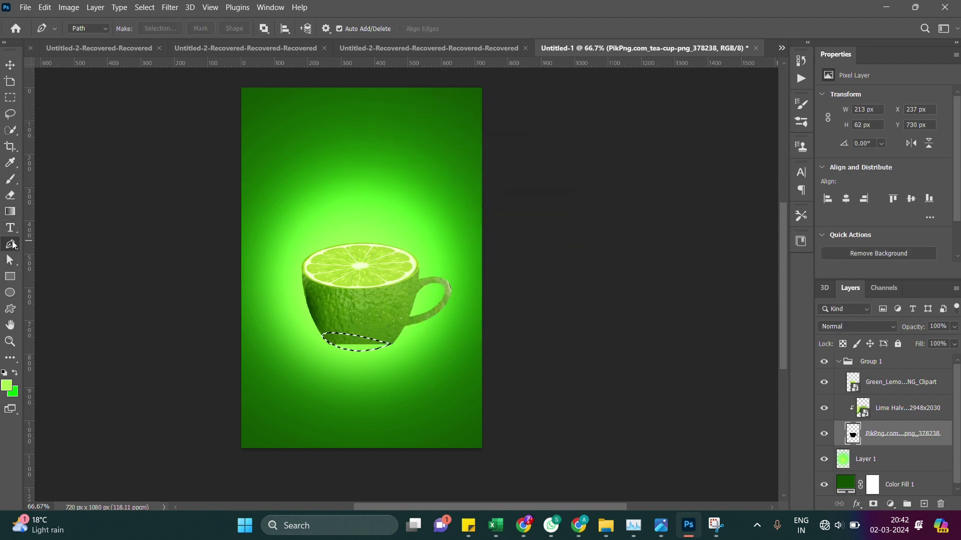
Brush black #000000 into the cup-base selection, then deselect
{"action": "left_click", "coordinate": [11, 180]}
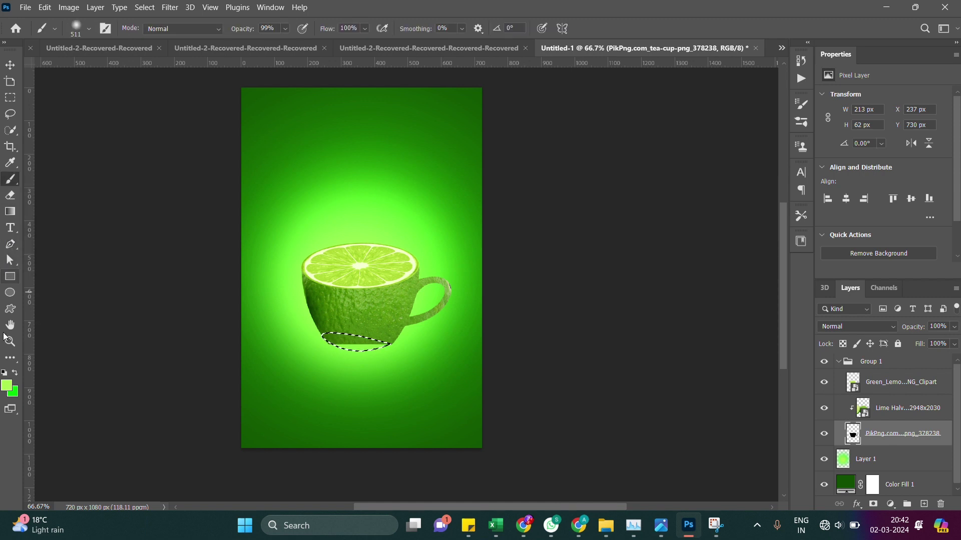
{"action": "left_click", "coordinate": [13, 394]}
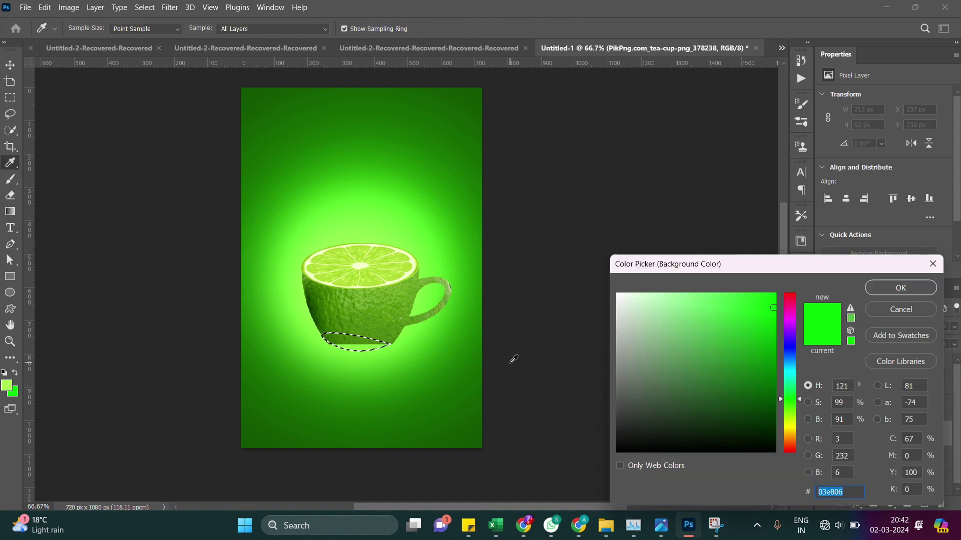
{"action": "left_click", "coordinate": [770, 449]}
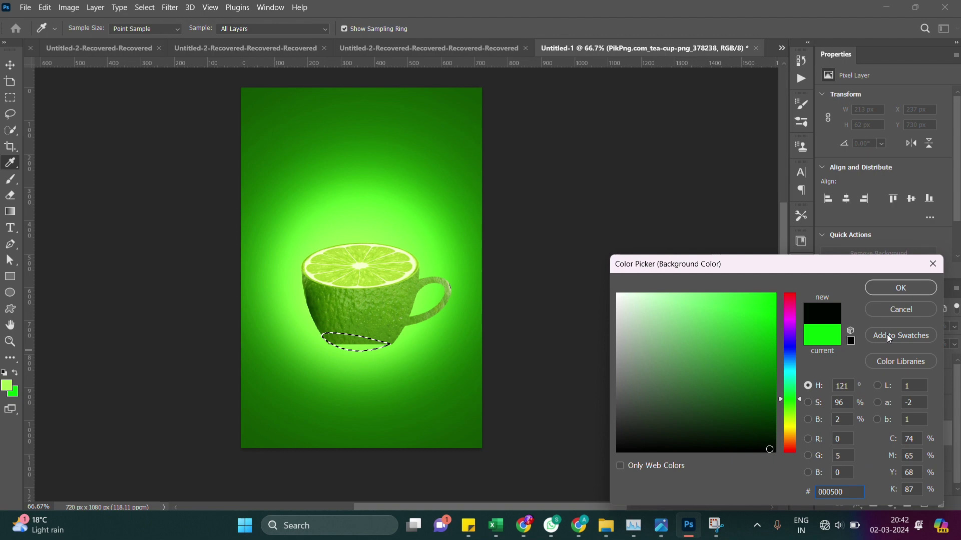
{"action": "left_click", "coordinate": [775, 452]}
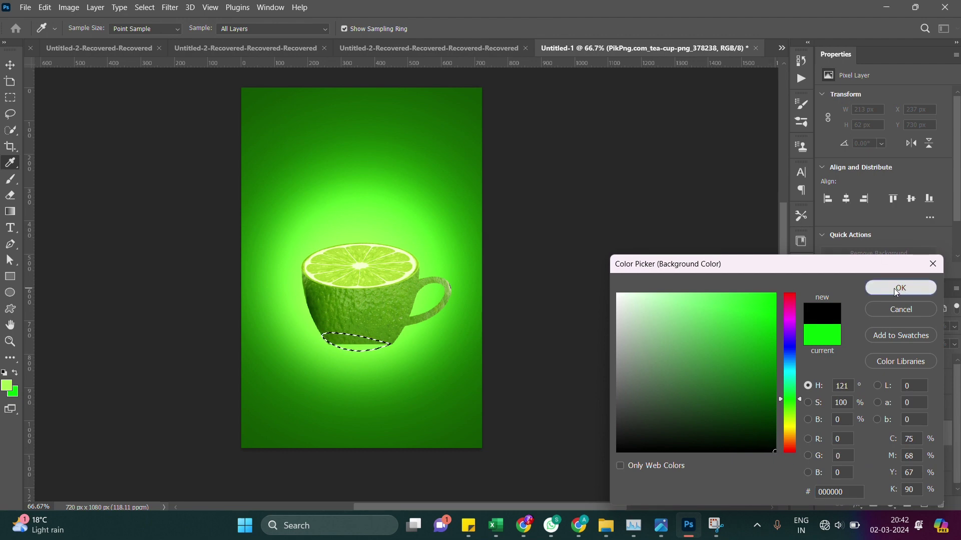
{"action": "left_click", "coordinate": [894, 288]}
{"action": "left_click", "coordinate": [16, 374]}
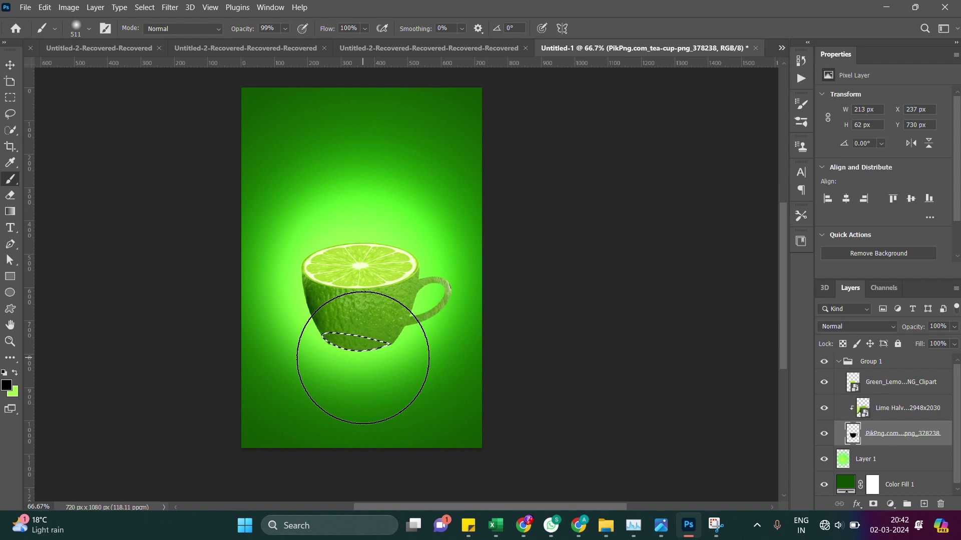
{"action": "key", "text": "ctrl+d"}
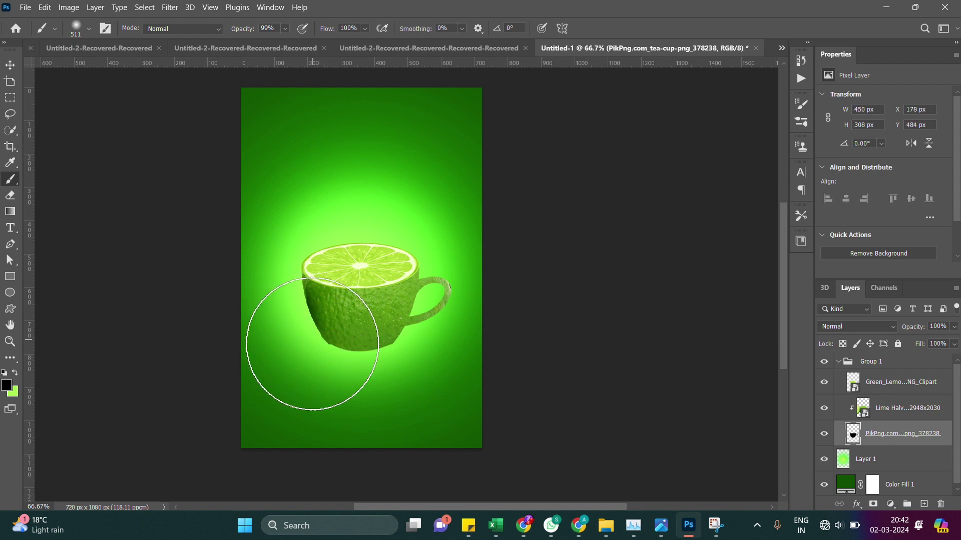
Zoom in on the cup's base, erase its stray edges, then zoom back out
{"action": "scroll", "coordinate": [311, 403], "scroll_direction": "up", "scroll_amount": 5}
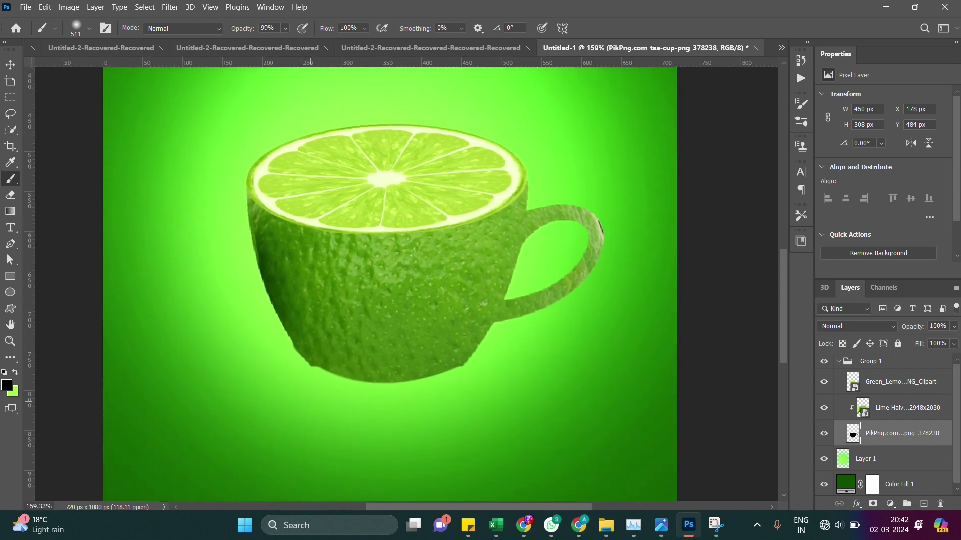
{"action": "scroll", "coordinate": [310, 402], "scroll_direction": "up", "scroll_amount": 3}
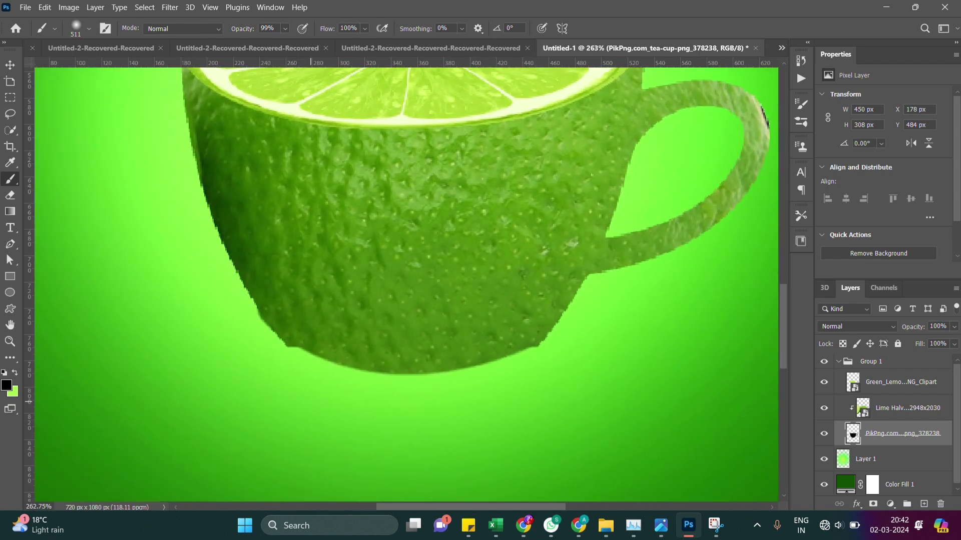
{"action": "left_click", "coordinate": [10, 195]}
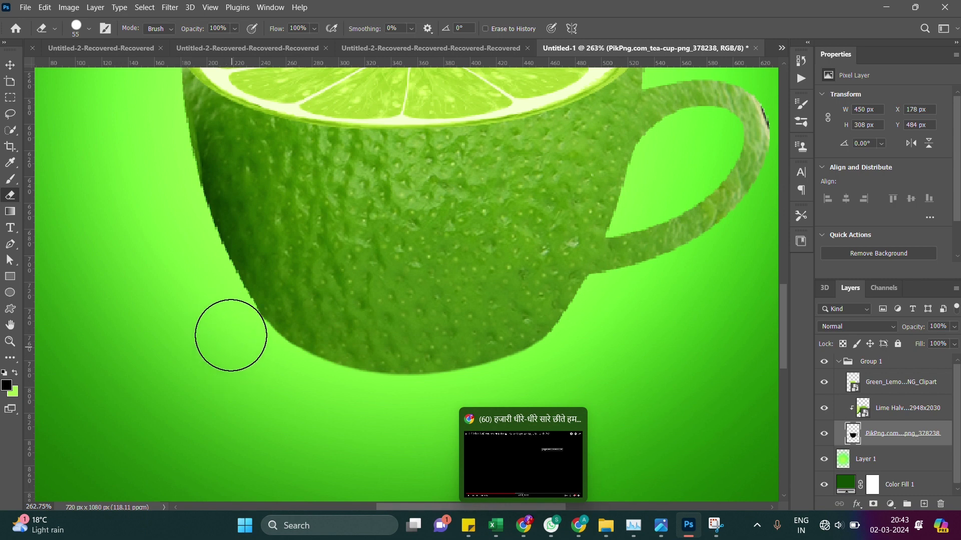
{"action": "mouse_move", "coordinate": [524, 526]}
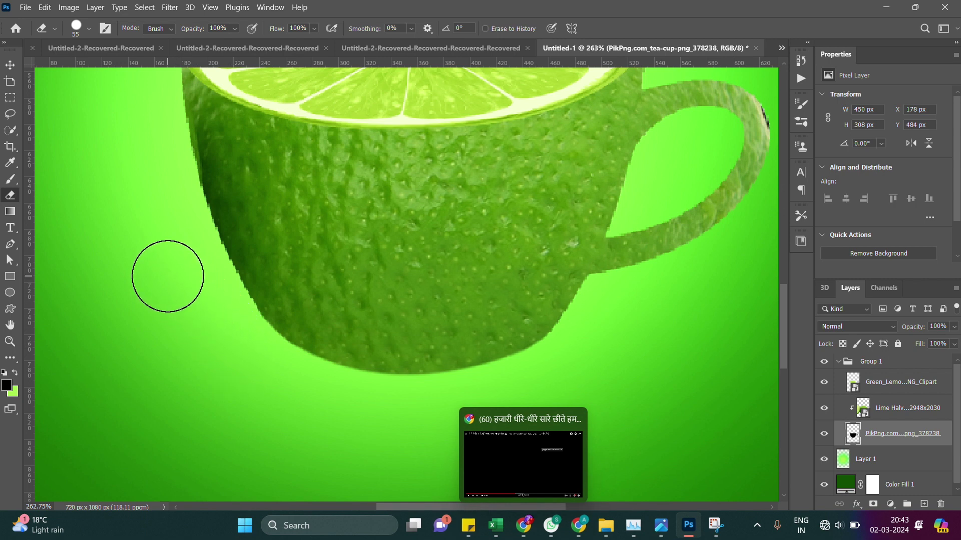
{"action": "scroll", "coordinate": [168, 276], "scroll_direction": "down", "scroll_amount": 5}
{"action": "scroll", "coordinate": [375, 435], "scroll_direction": "down", "scroll_amount": 1}
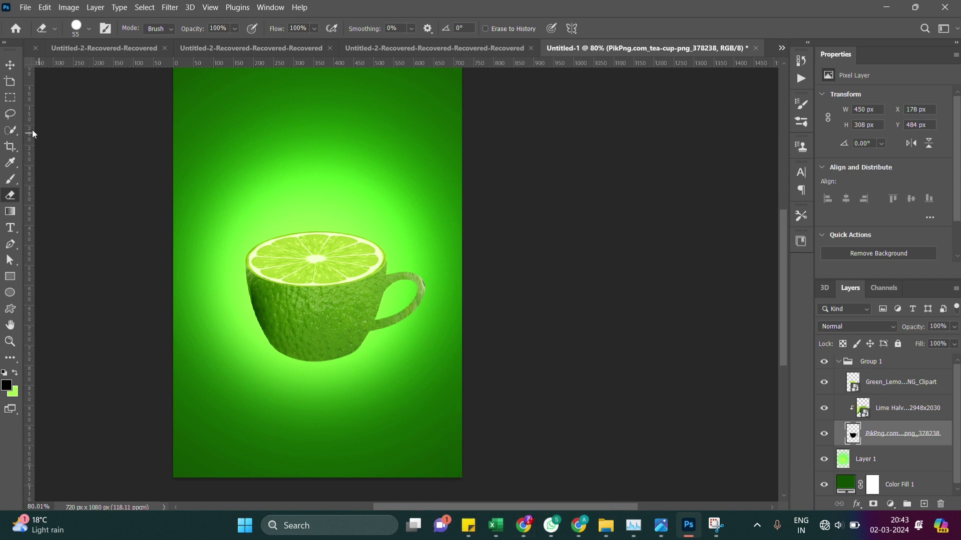
{"action": "scroll", "coordinate": [39, 130], "scroll_direction": "down", "scroll_amount": 3}
{"action": "scroll", "coordinate": [327, 317], "scroll_direction": "up", "scroll_amount": 2}
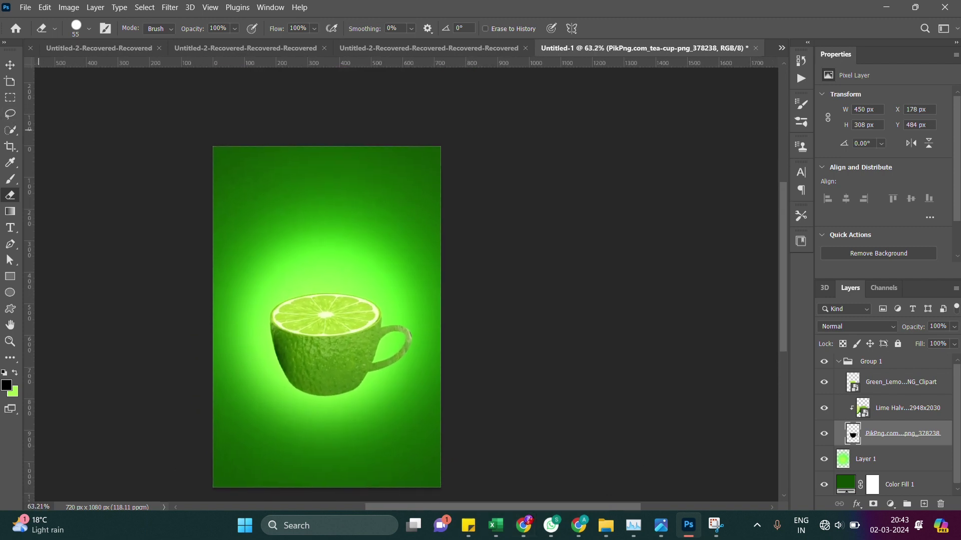
Nudge the Lime Halved layer right and back left, then reselect the tea-cup layer
{"action": "left_click", "coordinate": [10, 65]}
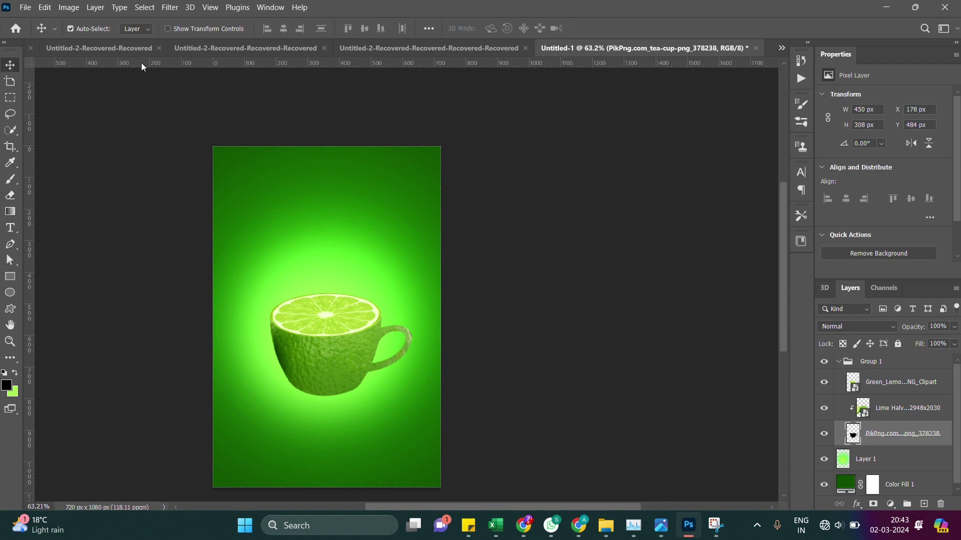
{"action": "left_click", "coordinate": [889, 416]}
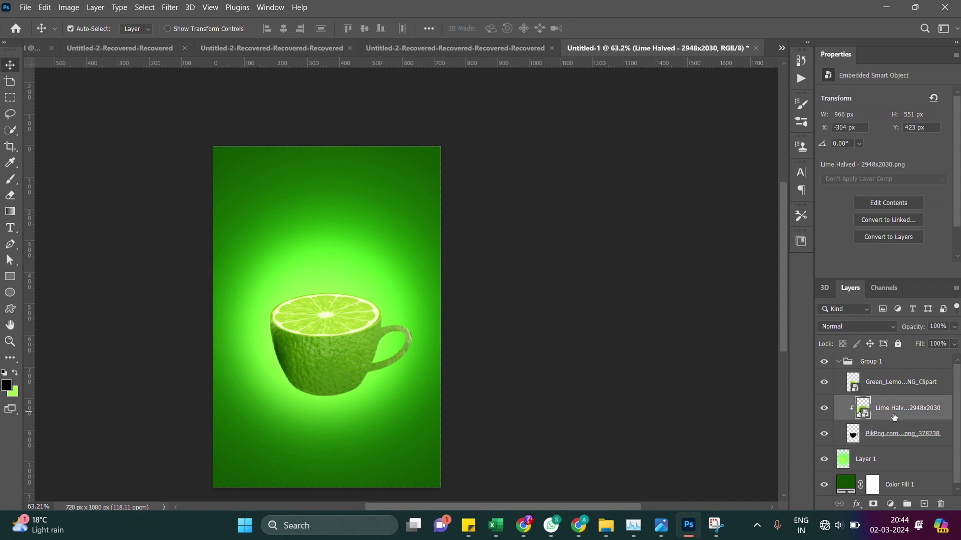
{"action": "key", "text": "Right"}
{"action": "key", "text": "Right"}
{"action": "key", "text": "Right"}
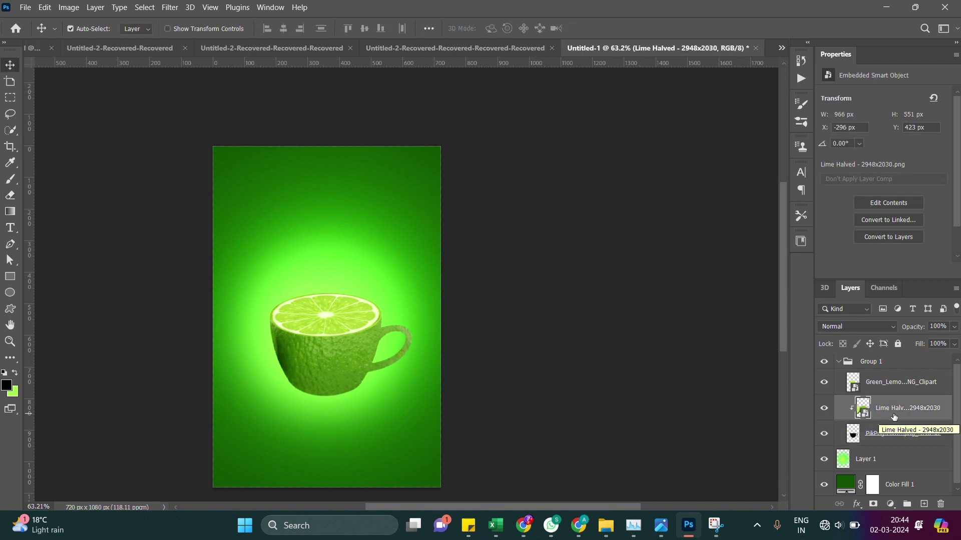
{"action": "key", "text": "Left"}
{"action": "key", "text": "Left"}
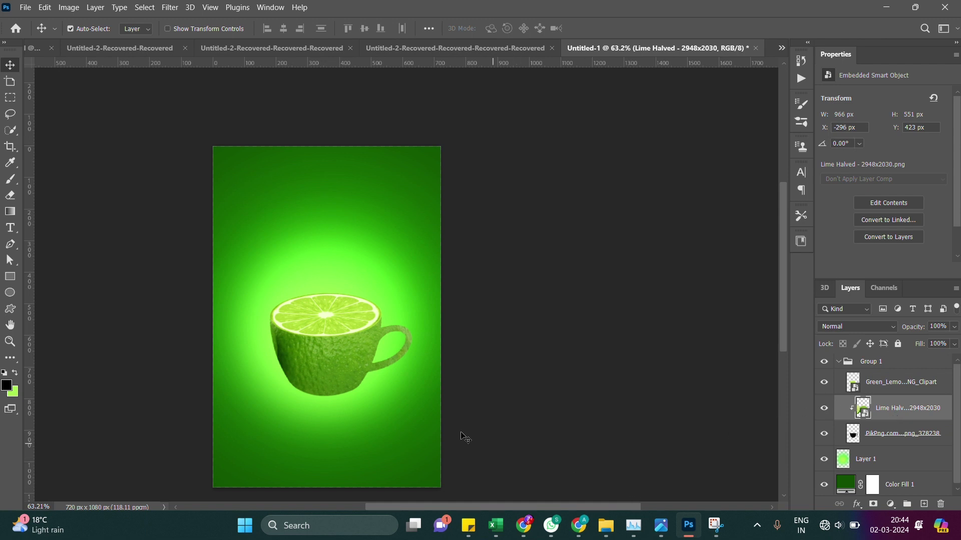
{"action": "left_click", "coordinate": [892, 438]}
{"action": "right_click", "coordinate": [892, 438]}
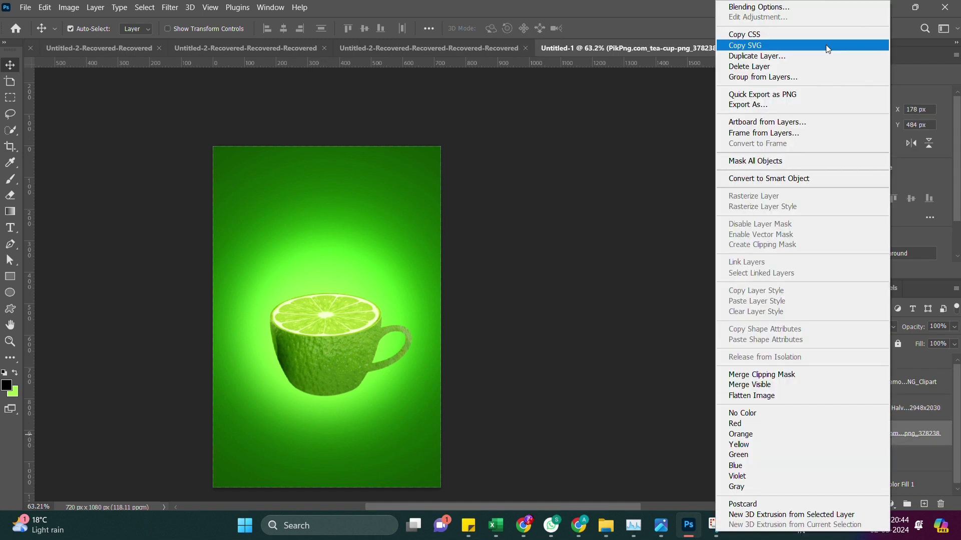
{"action": "left_click", "coordinate": [801, 7]}
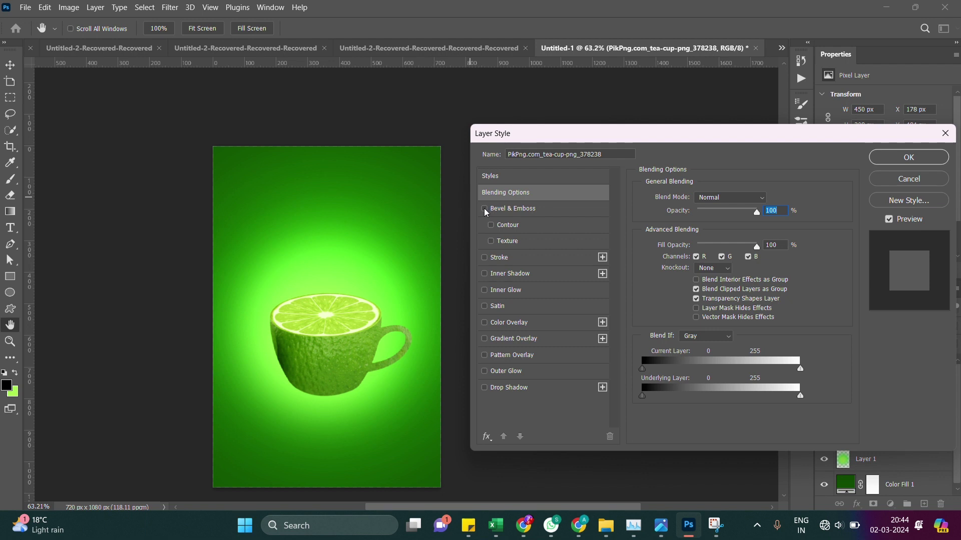
{"action": "left_click", "coordinate": [484, 210]}
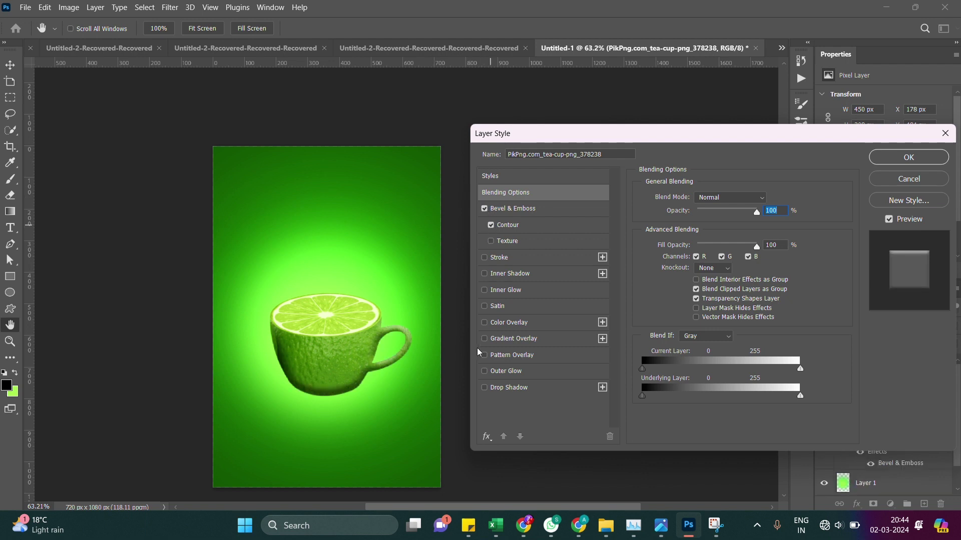
{"action": "left_click", "coordinate": [485, 389]}
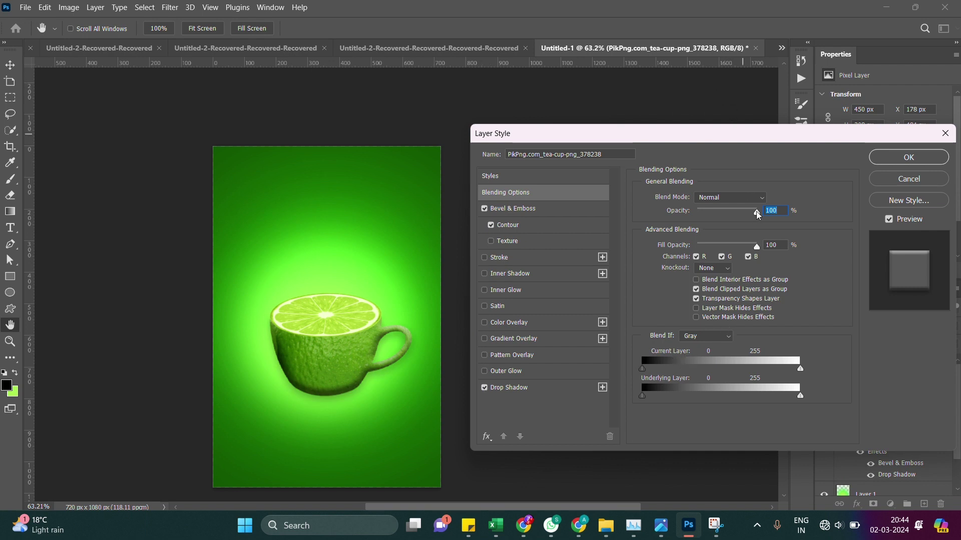
{"action": "mouse_move", "coordinate": [757, 215]}
{"action": "left_mouse_down"}
{"action": "mouse_move", "coordinate": [699, 219]}
{"action": "mouse_move", "coordinate": [756, 228]}
{"action": "mouse_move", "coordinate": [698, 246]}
{"action": "mouse_move", "coordinate": [737, 245]}
{"action": "left_mouse_up"}
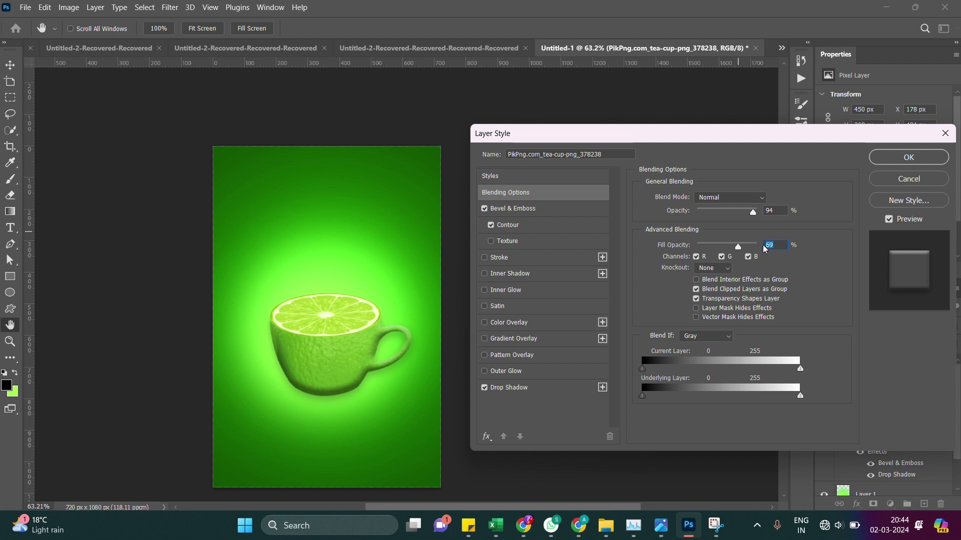
{"action": "type", "text": "100"}
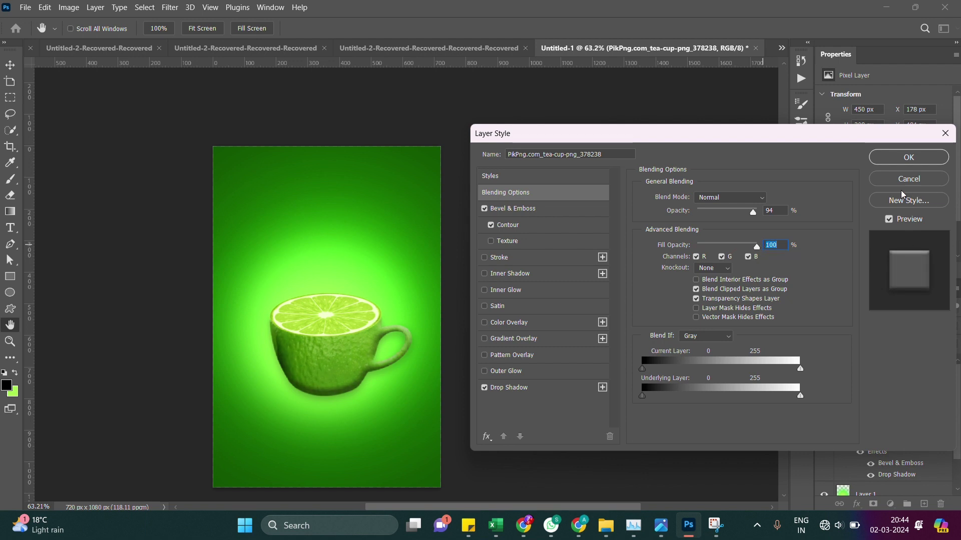
{"action": "left_click", "coordinate": [896, 180]}
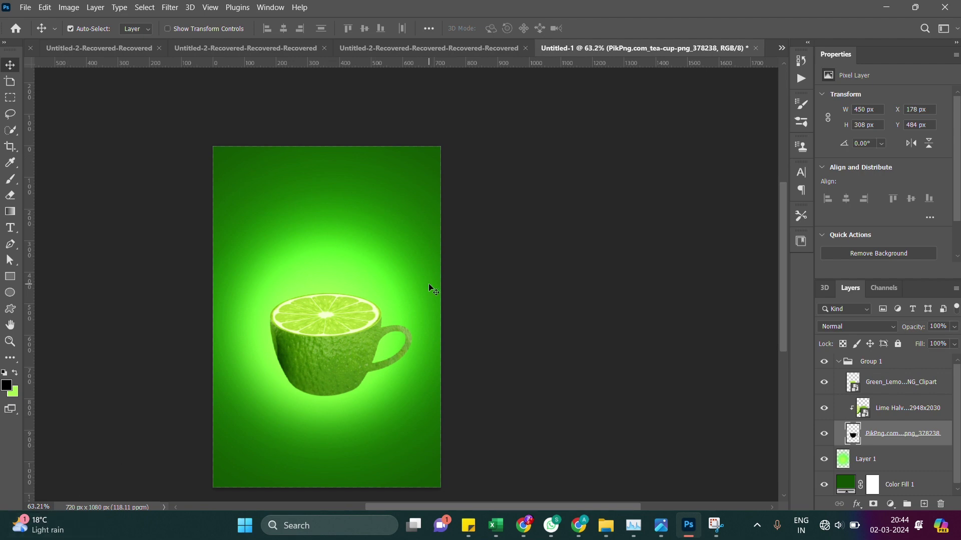
Compare with the Lemon Tea reference poster, then drop holy-basil-white-background_1080x onto the canvas
{"action": "key", "text": "alt+Tab"}
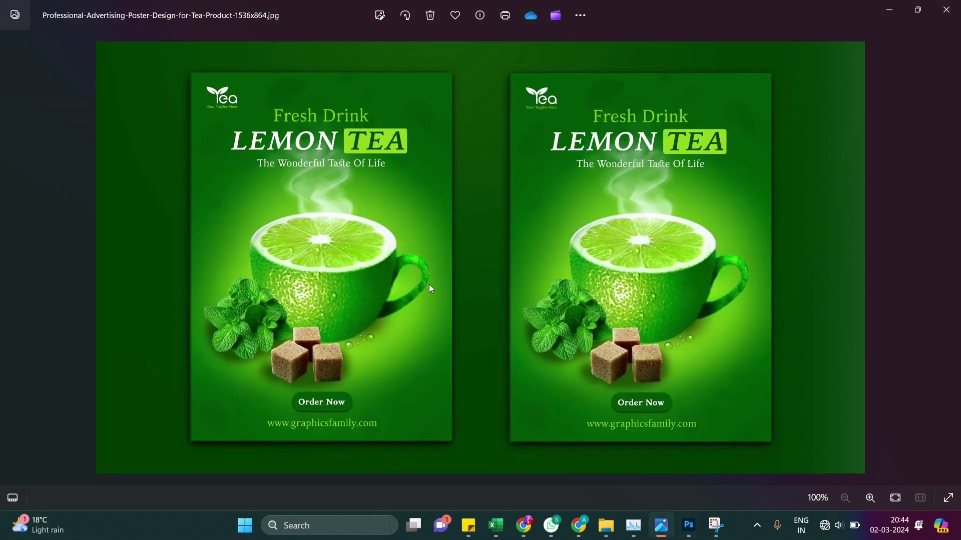
{"action": "key", "text": "alt+Tab"}
{"action": "key", "text": "alt+Tab"}
{"action": "key", "text": "alt+Tab"}
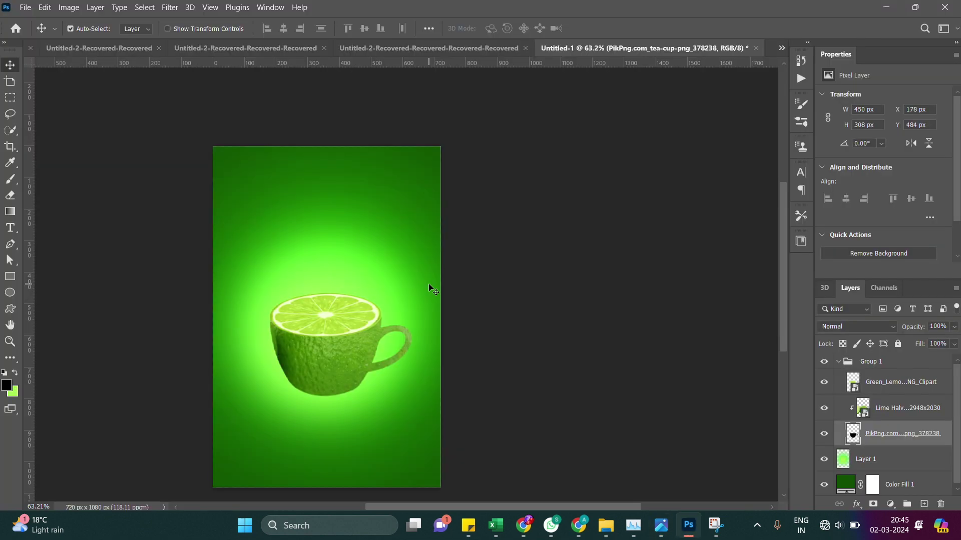
{"action": "key", "text": "alt+Tab"}
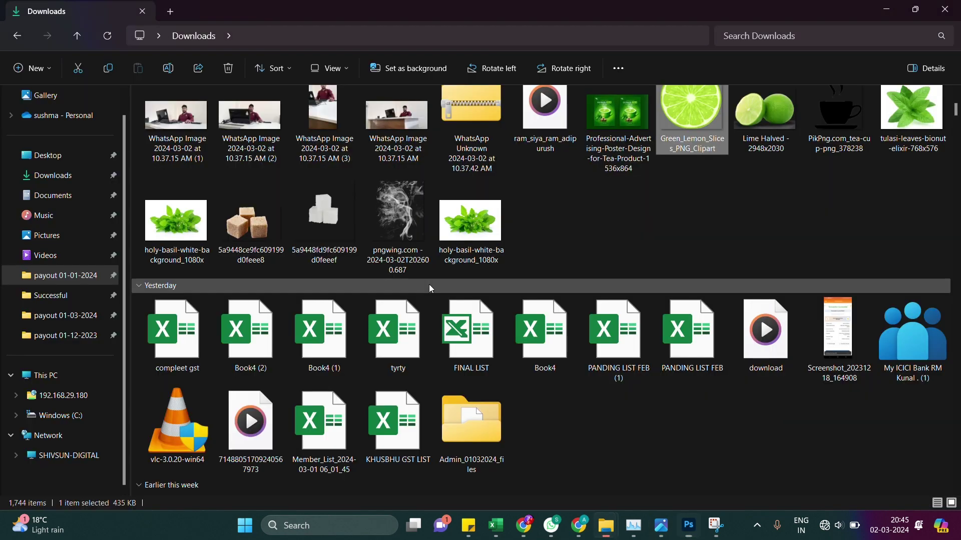
{"action": "mouse_move", "coordinate": [177, 220]}
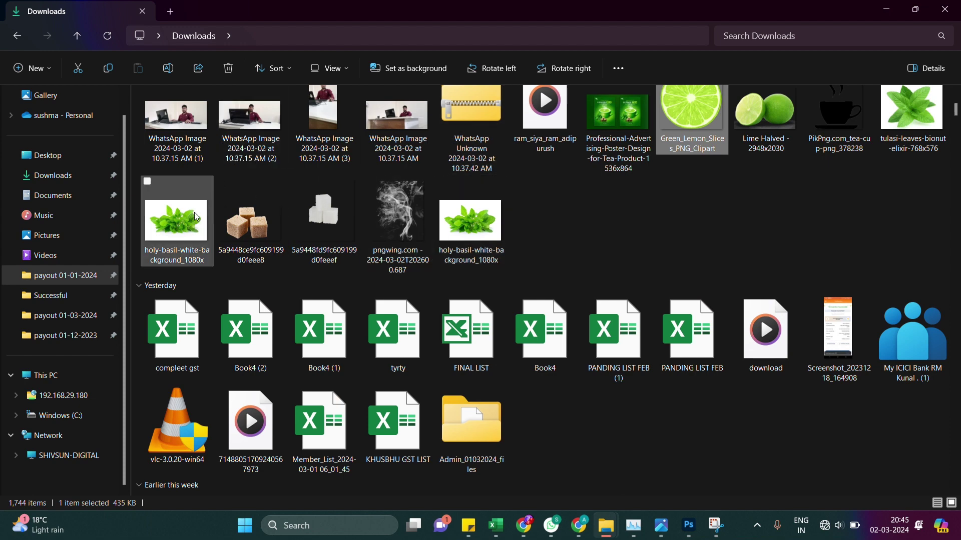
{"action": "left_click", "coordinate": [661, 525]}
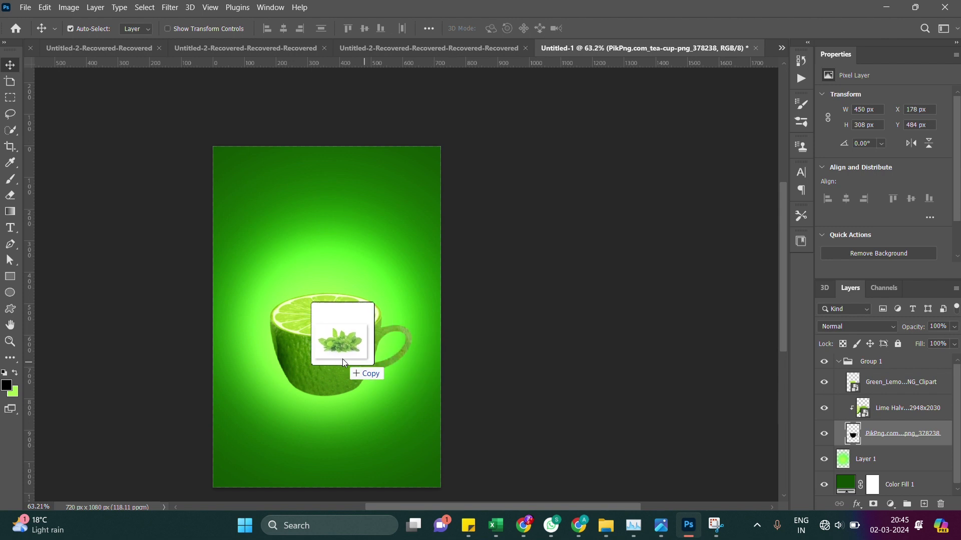
{"action": "left_click_drag", "start_coordinate": [693, 533], "coordinate": [331, 360]}
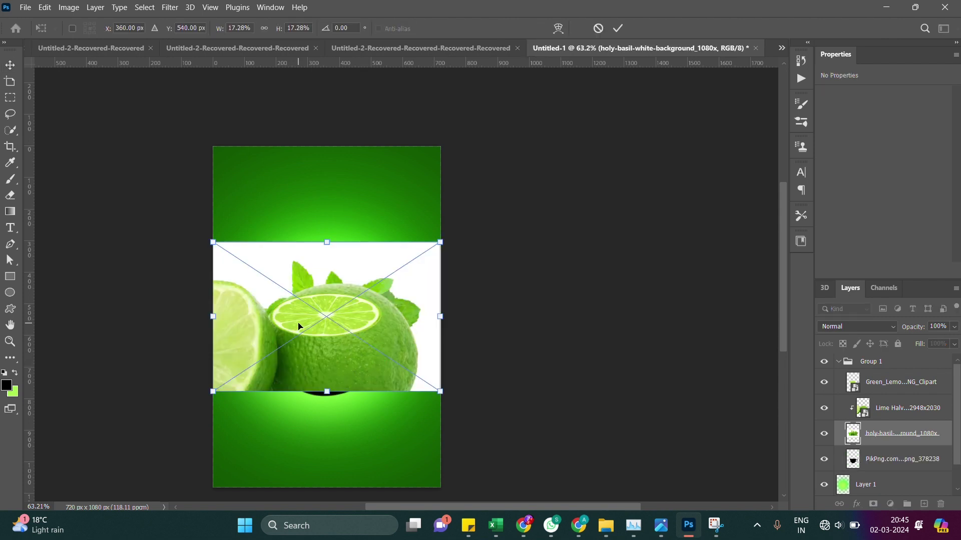
Discard the placed holy-basil image and zoom to about 217% on the cup with the Brush active
{"action": "key", "text": "Return"}
{"action": "key", "text": "Delete"}
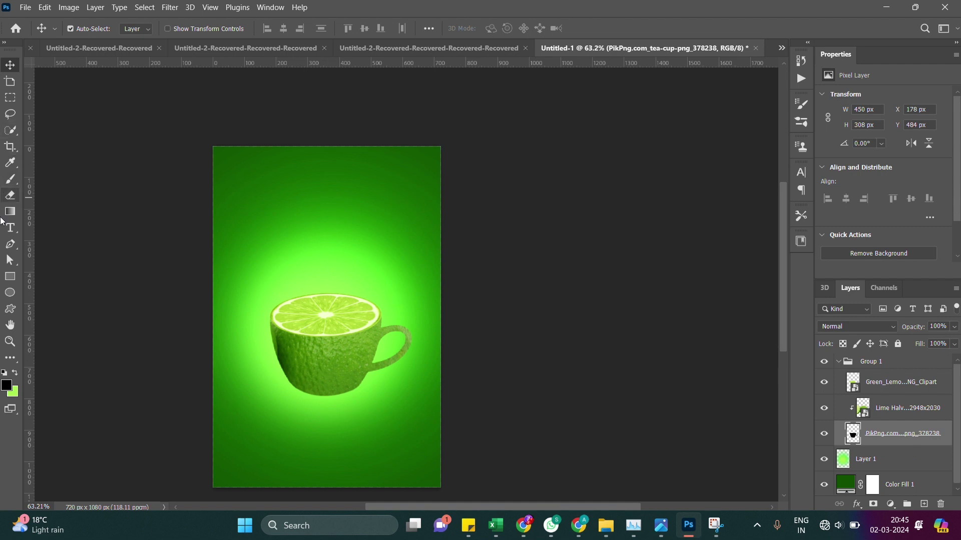
{"action": "left_click", "coordinate": [12, 180]}
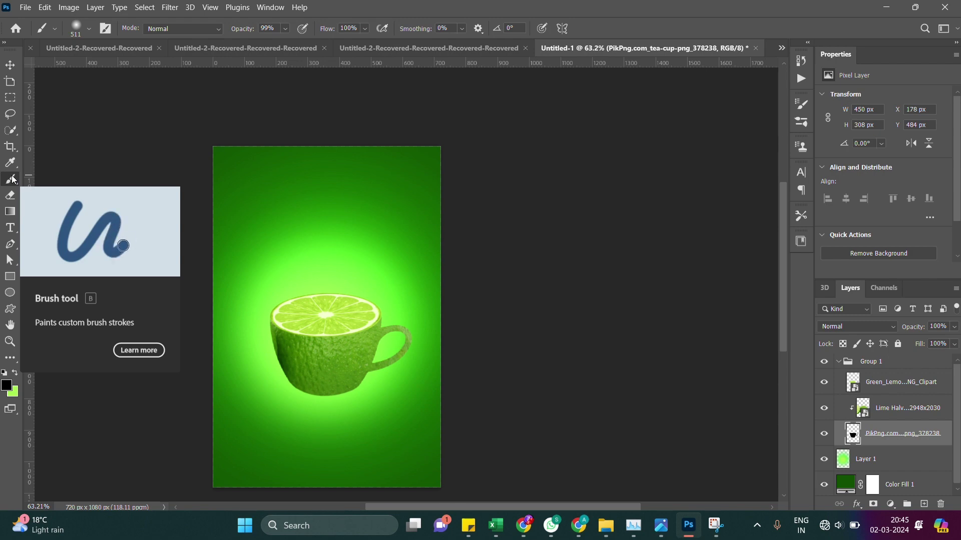
{"action": "scroll", "coordinate": [284, 423], "scroll_direction": "up", "scroll_amount": 1}
{"action": "scroll", "coordinate": [283, 361], "scroll_direction": "up", "scroll_amount": 1}
{"action": "scroll", "coordinate": [283, 361], "scroll_direction": "up", "scroll_amount": 1}
{"action": "scroll", "coordinate": [283, 361], "scroll_direction": "up", "scroll_amount": 2}
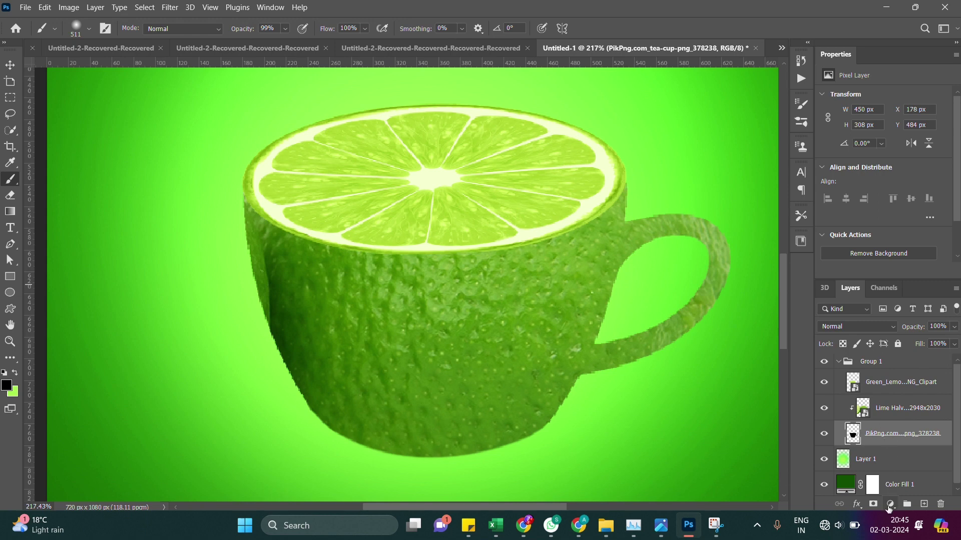
Add a new layer below the cup and paint a soft 94 px black shadow around it
{"action": "left_click", "coordinate": [924, 504]}
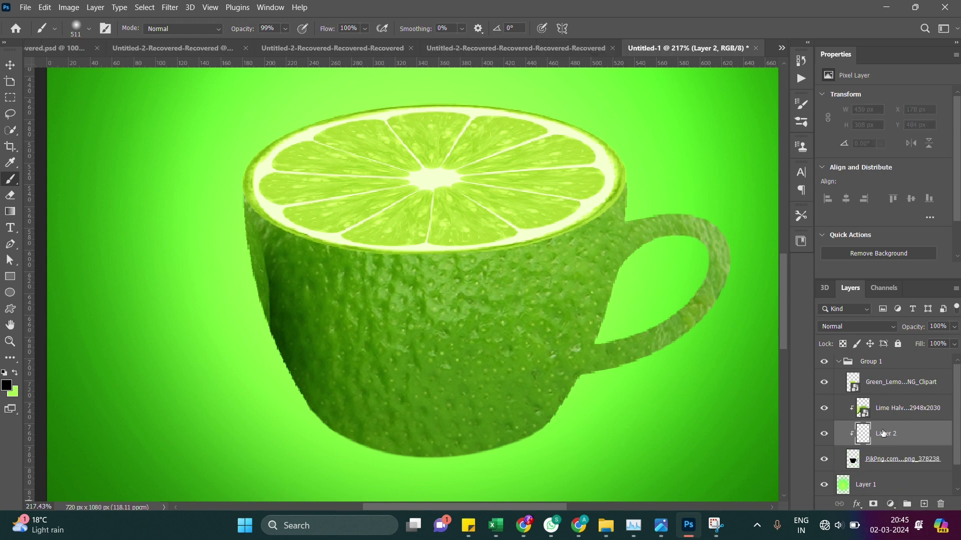
{"action": "left_click_drag", "start_coordinate": [883, 433], "coordinate": [860, 453]}
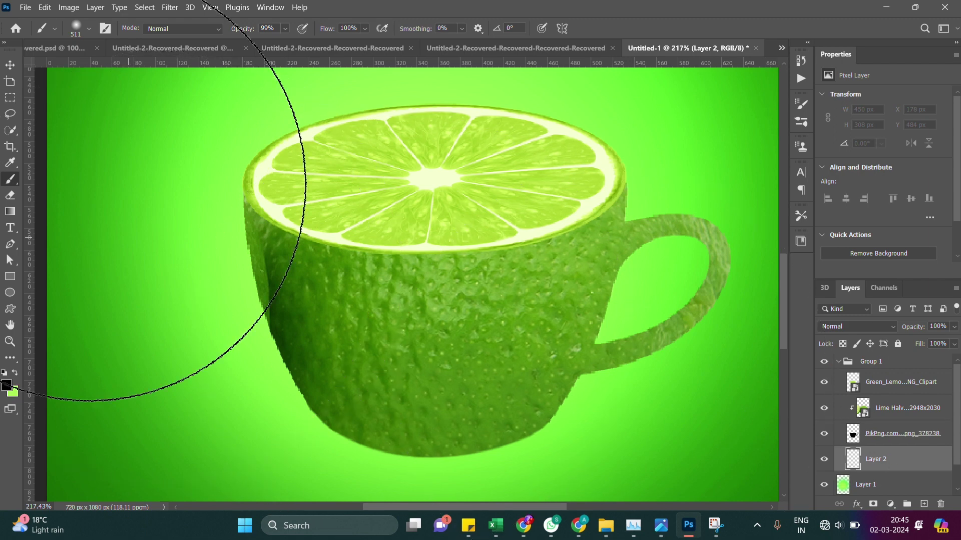
{"action": "left_click", "coordinate": [89, 30]}
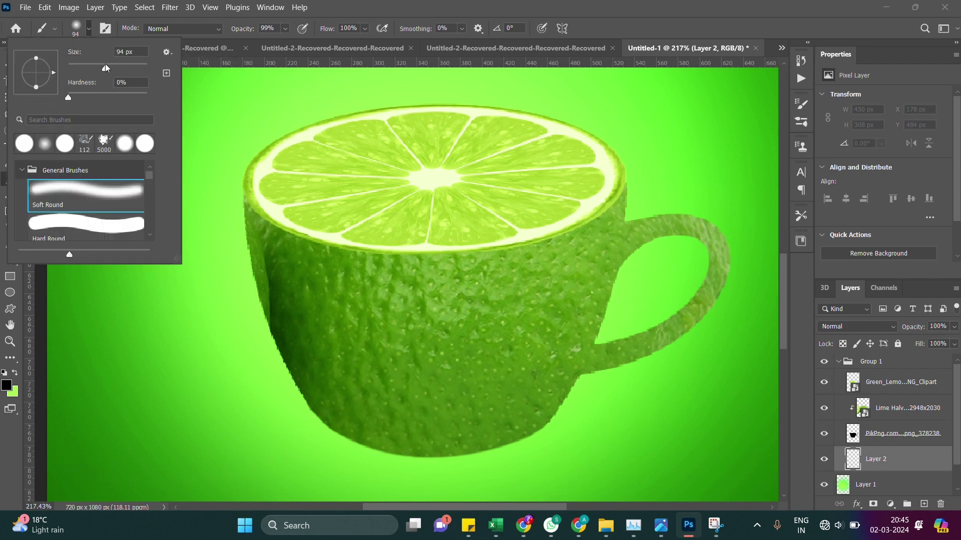
{"action": "left_click", "coordinate": [105, 66]}
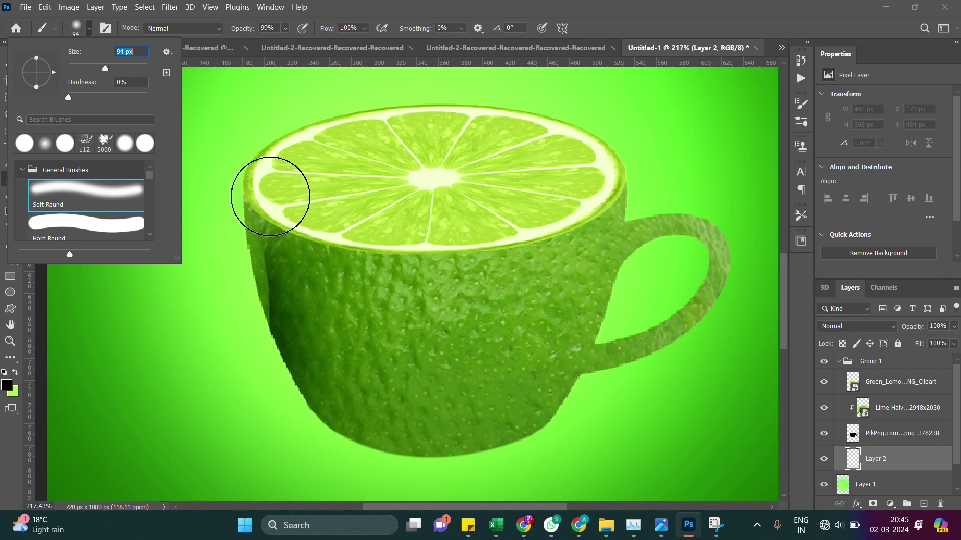
{"action": "mouse_move", "coordinate": [270, 197]}
{"action": "left_mouse_down"}
{"action": "mouse_move", "coordinate": [311, 382]}
{"action": "mouse_move", "coordinate": [338, 408]}
{"action": "mouse_move", "coordinate": [365, 408]}
{"action": "mouse_move", "coordinate": [380, 427]}
{"action": "mouse_move", "coordinate": [414, 425]}
{"action": "mouse_move", "coordinate": [470, 416]}
{"action": "mouse_move", "coordinate": [543, 377]}
{"action": "mouse_move", "coordinate": [601, 244]}
{"action": "mouse_move", "coordinate": [601, 204]}
{"action": "mouse_move", "coordinate": [579, 171]}
{"action": "left_mouse_up"}
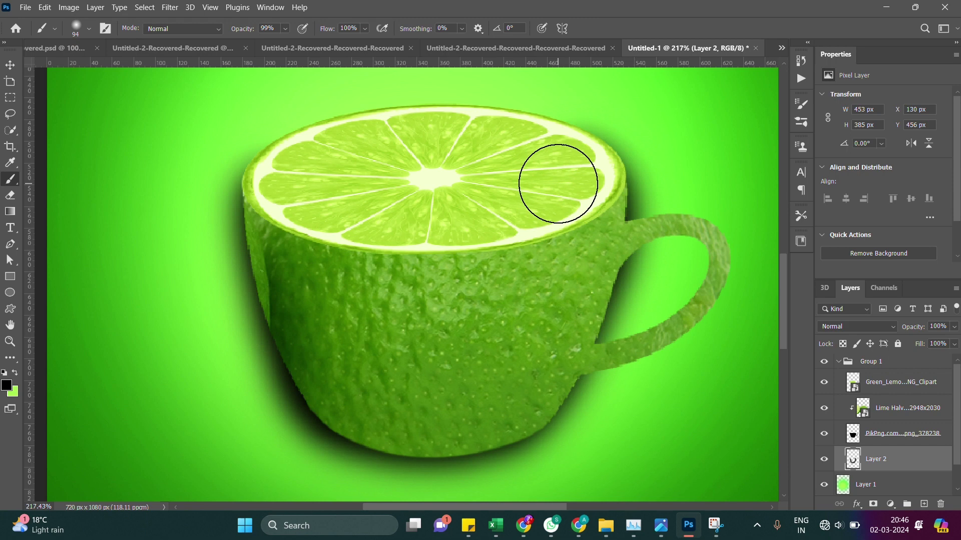
With a 25 px brush, paint shadow along the handle's edges and where it meets the cup
{"action": "left_click", "coordinate": [90, 29]}
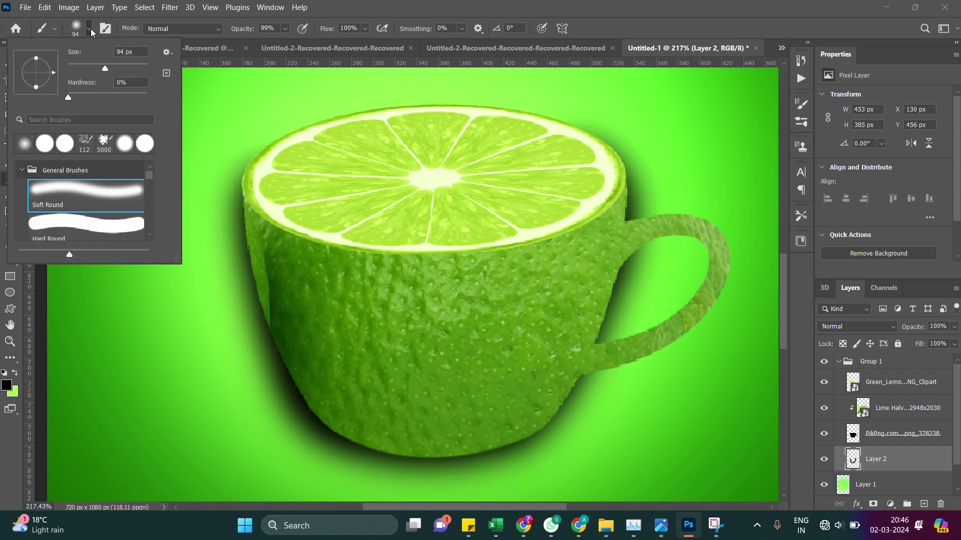
{"action": "left_click", "coordinate": [93, 70]}
{"action": "type", "text": "25"}
{"action": "key", "text": "Return"}
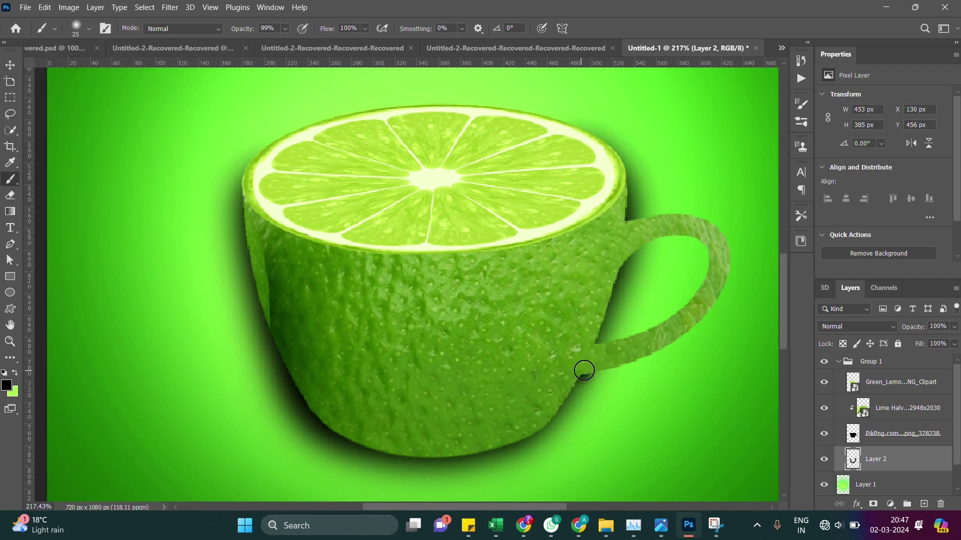
{"action": "mouse_move", "coordinate": [584, 371]}
{"action": "left_mouse_down"}
{"action": "mouse_move", "coordinate": [661, 342]}
{"action": "mouse_move", "coordinate": [724, 254]}
{"action": "mouse_move", "coordinate": [613, 262]}
{"action": "left_mouse_up"}
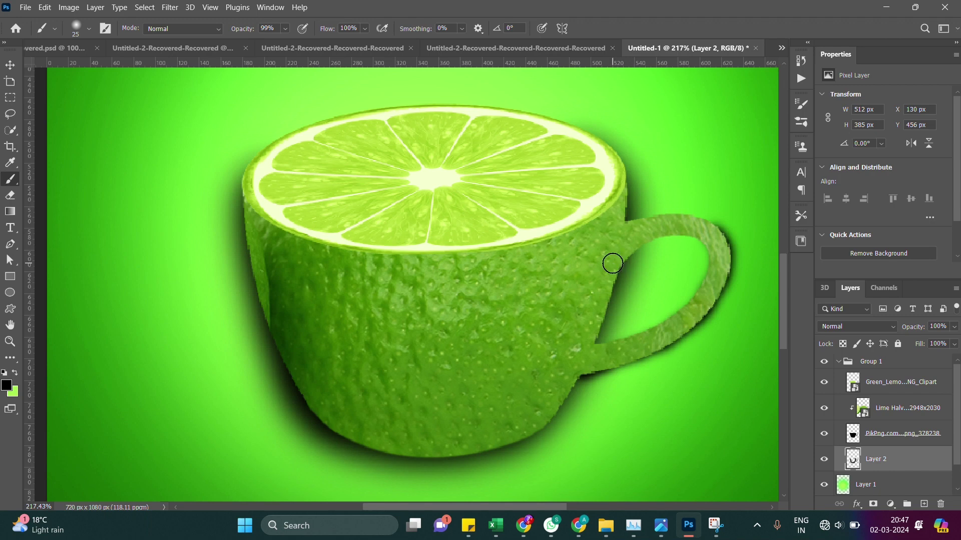
{"action": "left_click_drag", "start_coordinate": [613, 264], "coordinate": [701, 229]}
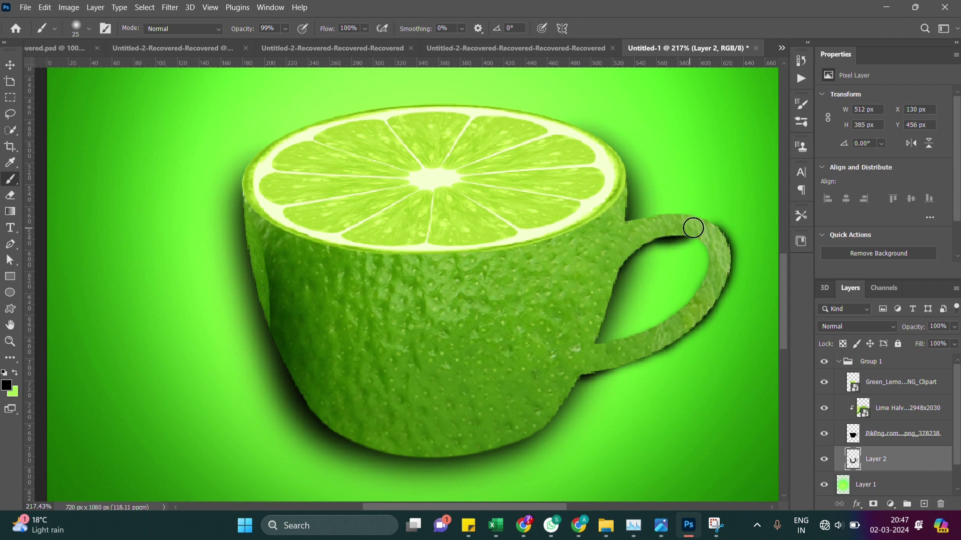
{"action": "key", "text": "ctrl+z"}
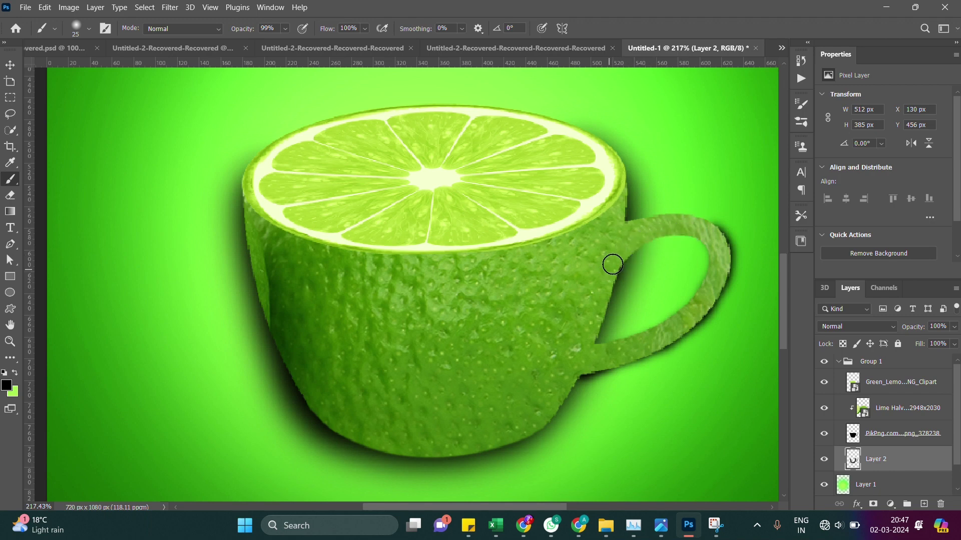
{"action": "mouse_move", "coordinate": [614, 262]}
{"action": "left_mouse_down"}
{"action": "mouse_move", "coordinate": [640, 243]}
{"action": "mouse_move", "coordinate": [710, 234]}
{"action": "left_mouse_up"}
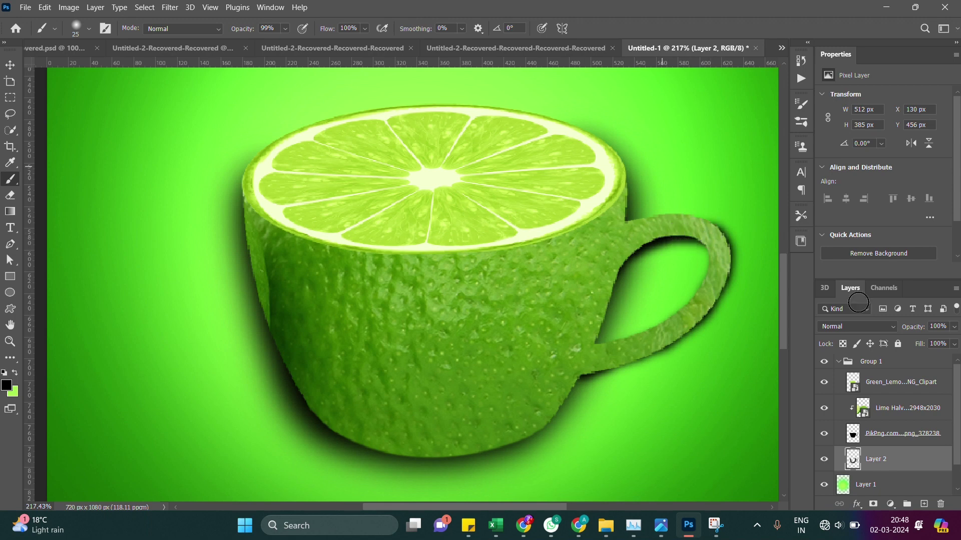
Stretch the Lime Halved layer slightly wider to the left and taller, then reselect Layer 2
{"action": "left_click", "coordinate": [14, 64]}
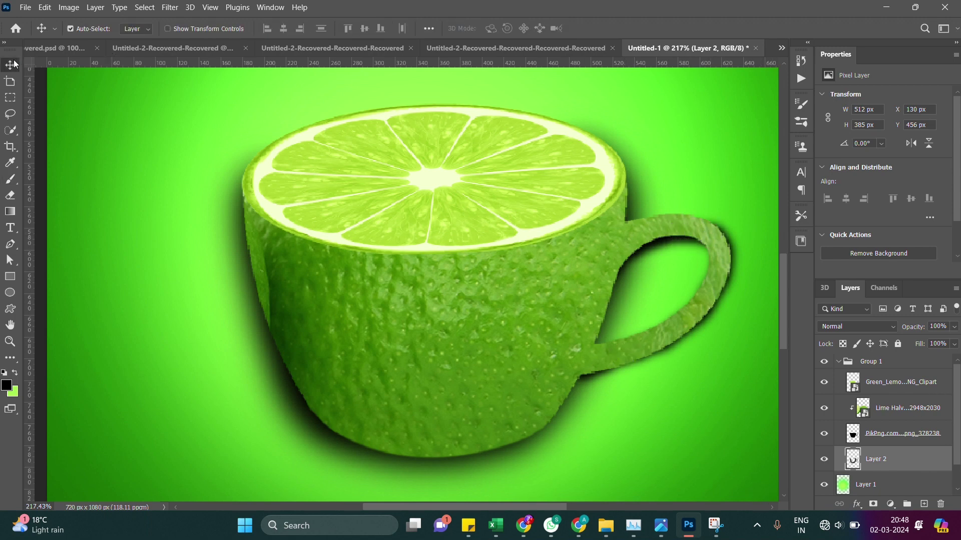
{"action": "left_click", "coordinate": [891, 409]}
{"action": "key", "text": "ctrl+t"}
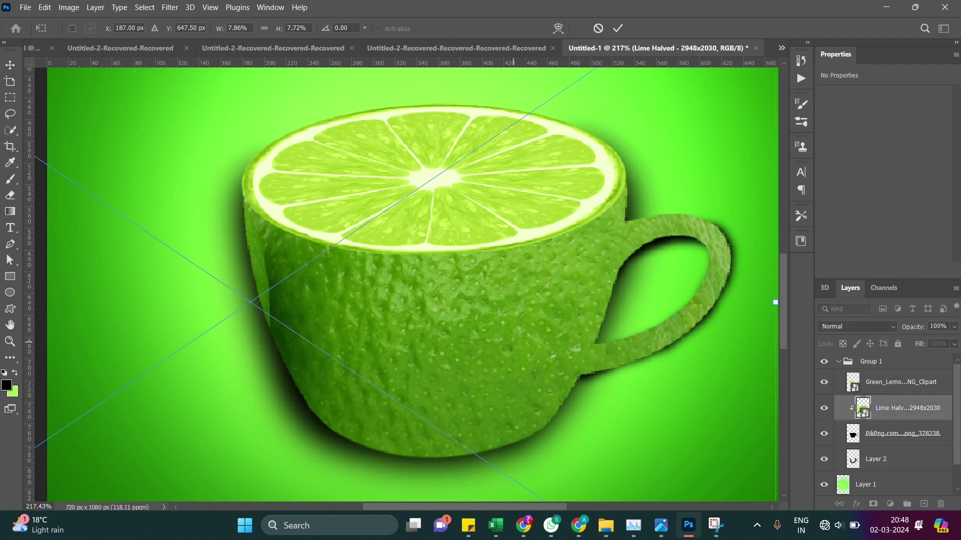
{"action": "key", "text": "Return"}
{"action": "key", "text": "ctrl+0"}
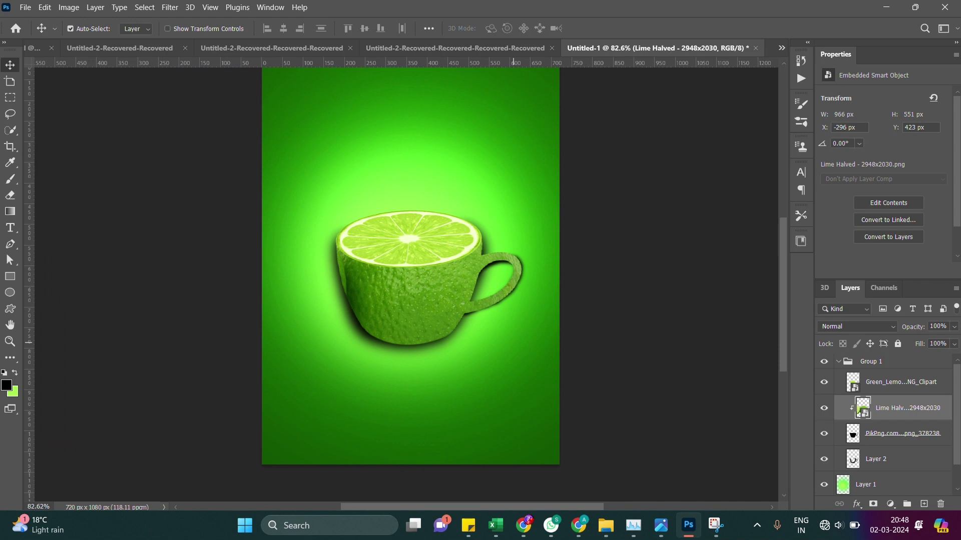
{"action": "key", "text": "ctrl+t"}
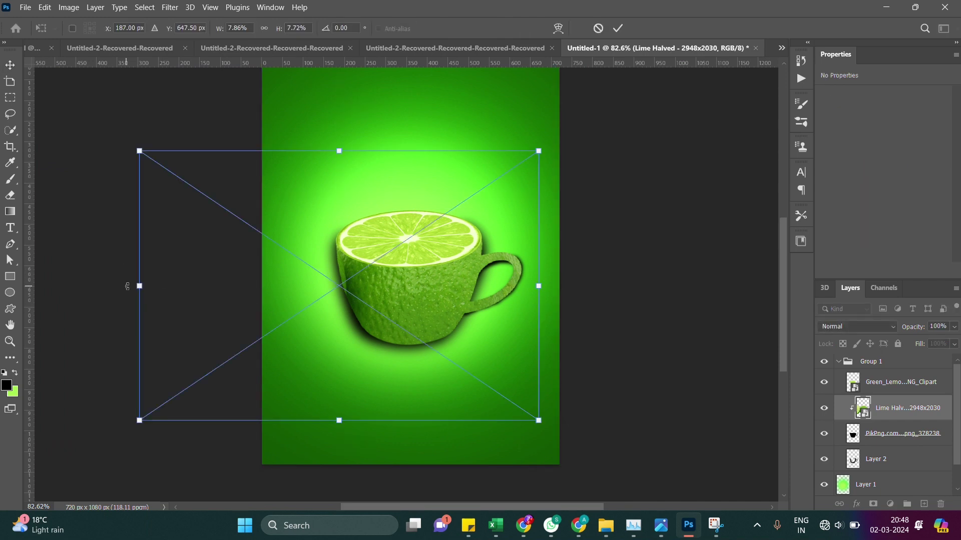
{"action": "left_click_drag", "start_coordinate": [134, 287], "coordinate": [121, 291]}
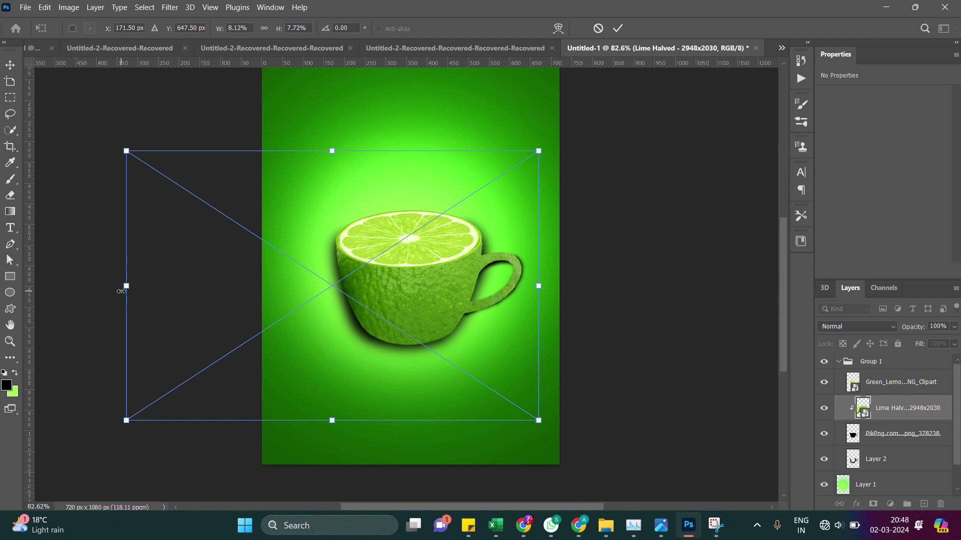
{"action": "left_click_drag", "start_coordinate": [332, 150], "coordinate": [330, 147]}
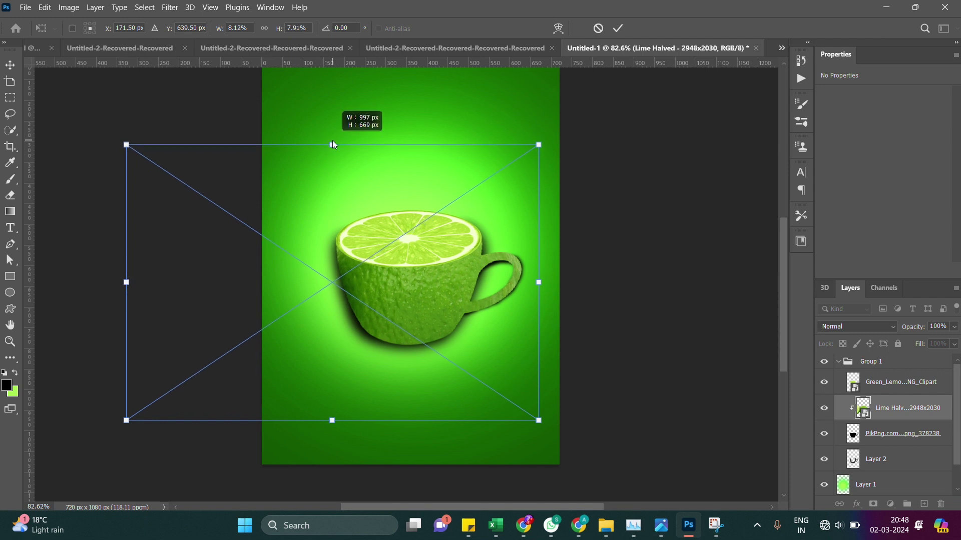
{"action": "key", "text": "Return"}
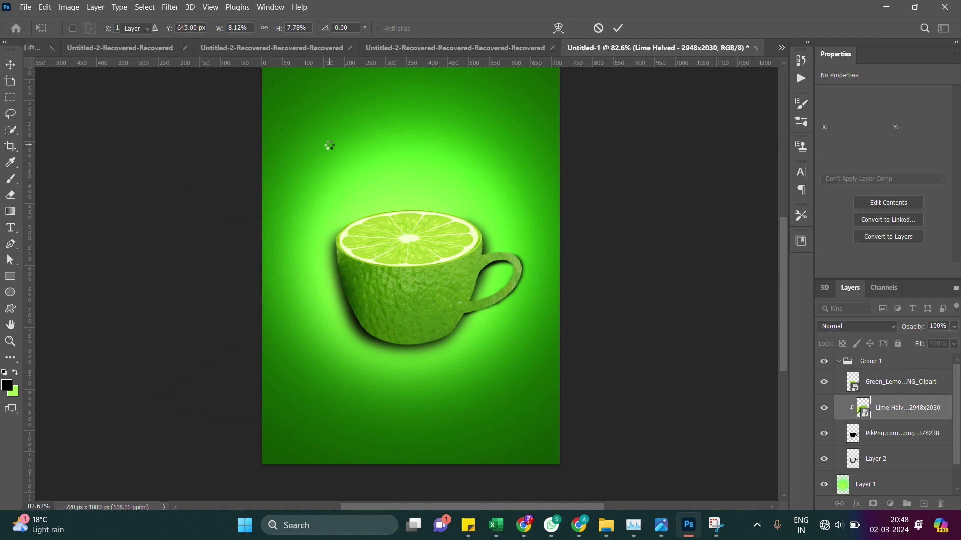
{"action": "left_click", "coordinate": [893, 458]}
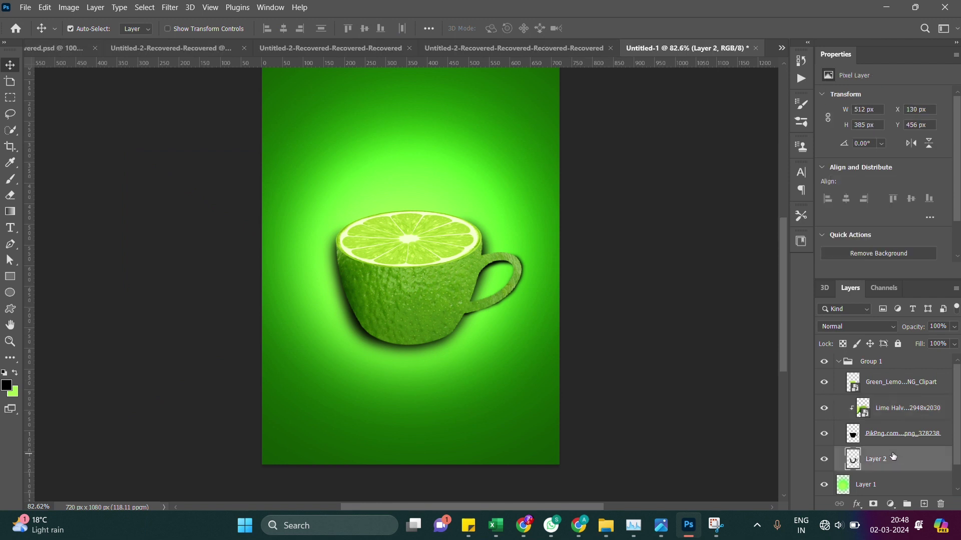
Apply a 10-pixel Gaussian Blur to the shadow Layer 2
{"action": "left_click", "coordinate": [172, 8]}
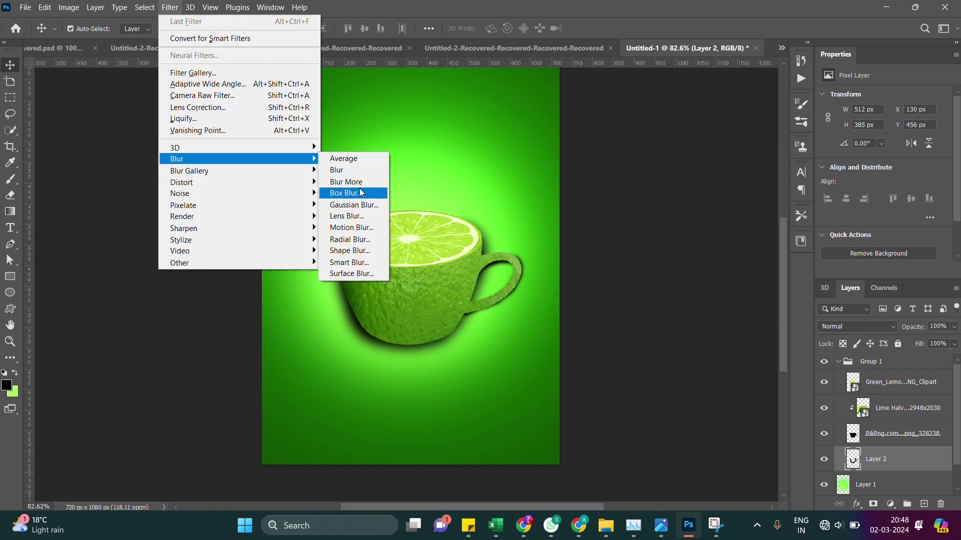
{"action": "mouse_move", "coordinate": [176, 159]}
{"action": "left_click", "coordinate": [354, 205]}
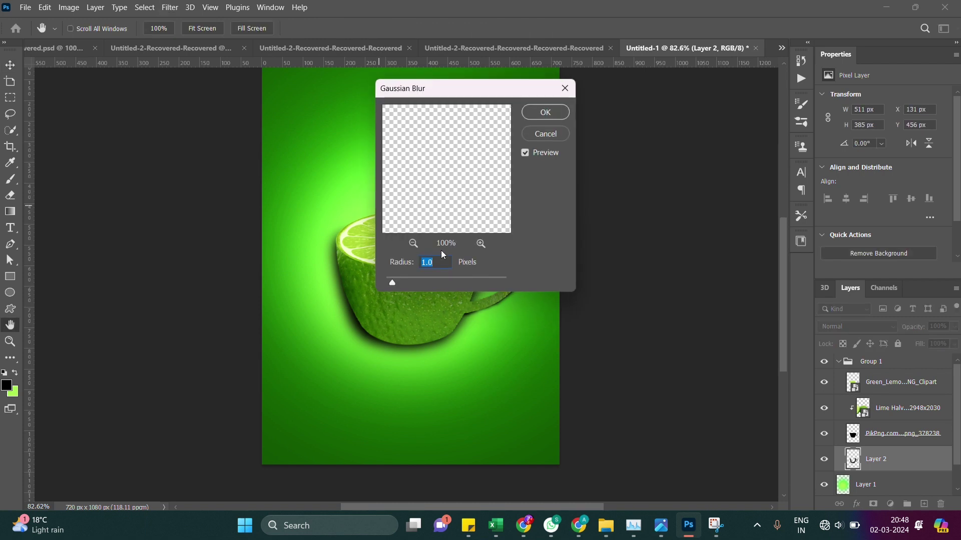
{"action": "type", "text": "4"}
{"action": "type", "text": "1"}
{"action": "type", "text": "0"}
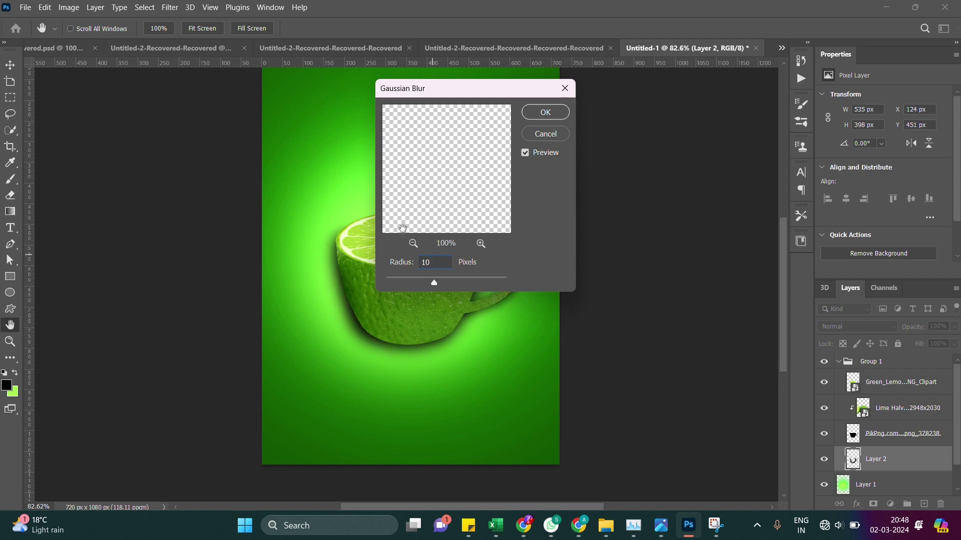
{"action": "left_click", "coordinate": [537, 114]}
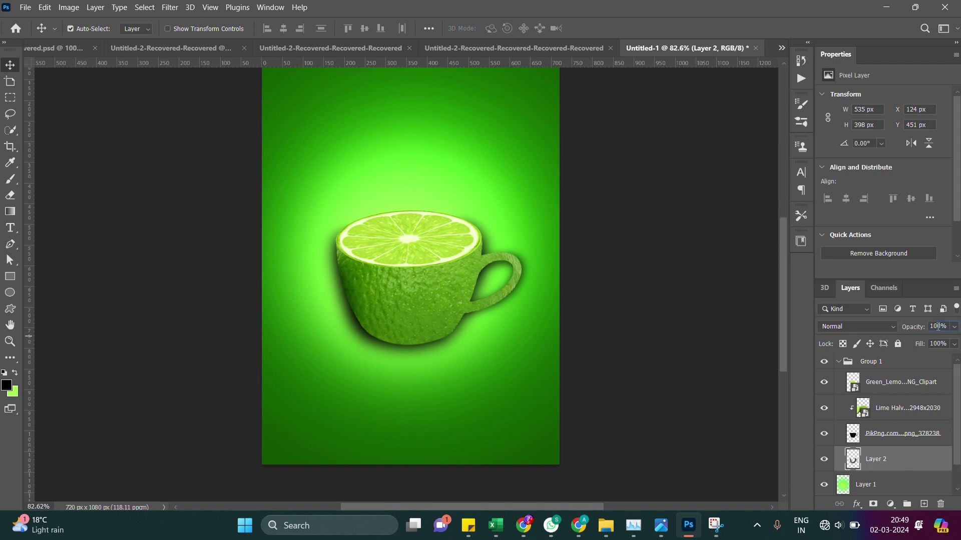
Set the shadow layer to 50% opacity and drag the holy-basil image in from Downloads
{"action": "type", "text": "50"}
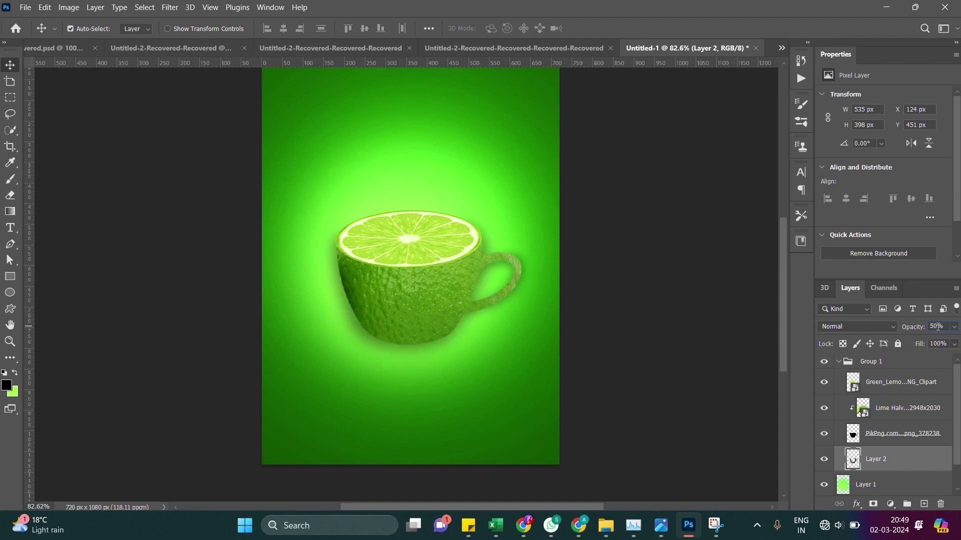
{"action": "key", "text": "alt+Tab"}
{"action": "key", "text": "alt+Tab"}
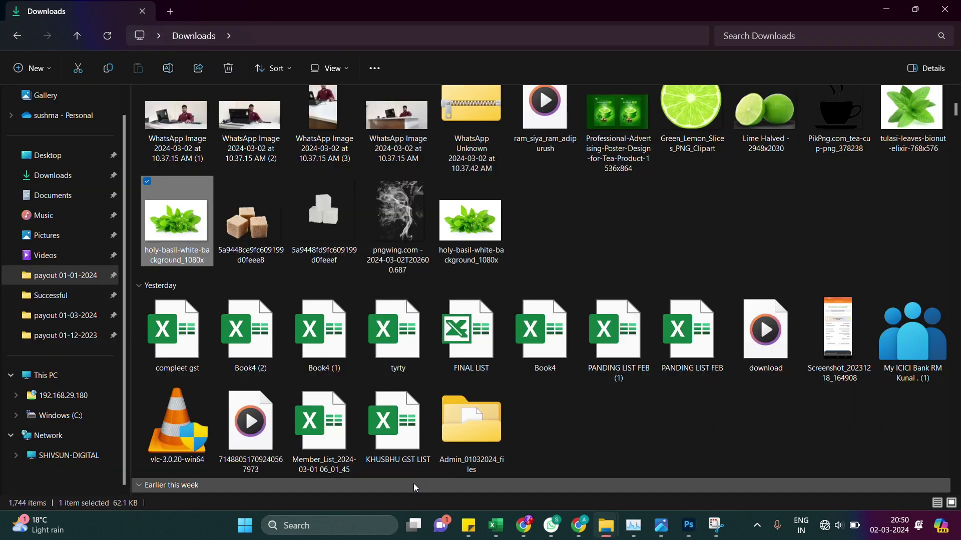
{"action": "left_click_drag", "start_coordinate": [164, 205], "coordinate": [703, 526]}
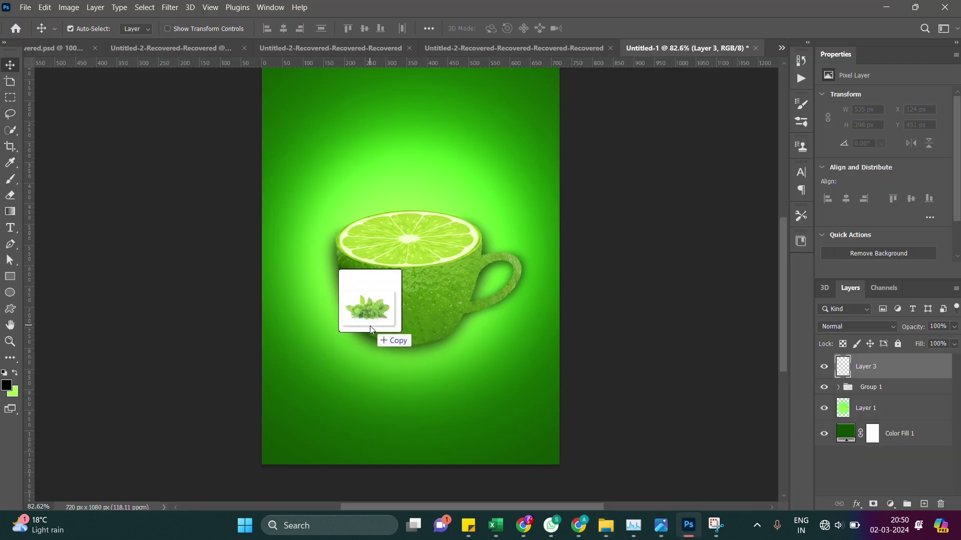
Drop the holy-basil image onto the poster and move it down over the cup
{"action": "left_click_drag", "start_coordinate": [696, 530], "coordinate": [369, 325]}
{"action": "left_click_drag", "start_coordinate": [380, 256], "coordinate": [375, 316]}
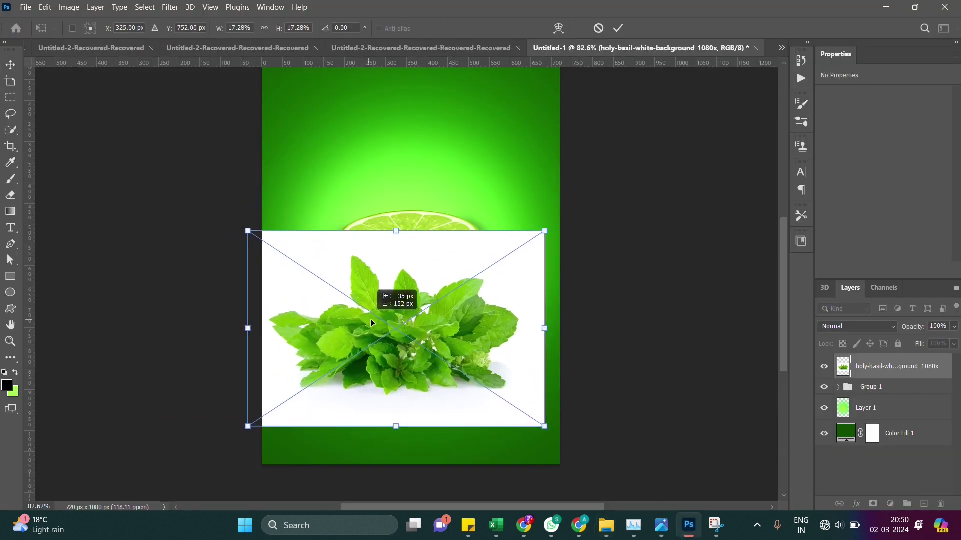
{"action": "key", "text": "Return"}
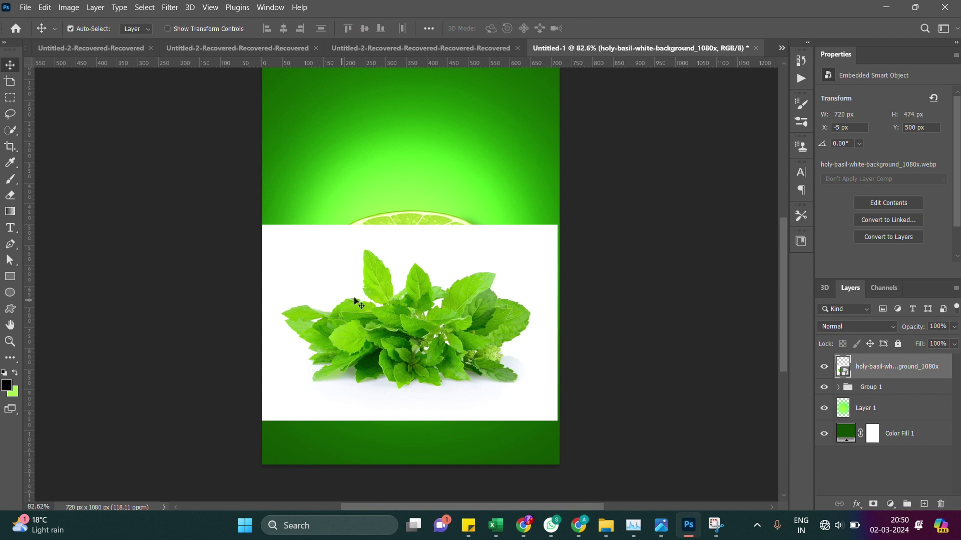
{"action": "right_click", "coordinate": [412, 298]}
{"action": "key", "text": "Escape"}
Auto-select the basil leaves and add a layer mask hiding the white background
{"action": "left_click", "coordinate": [147, 8]}
{"action": "left_click", "coordinate": [176, 153]}
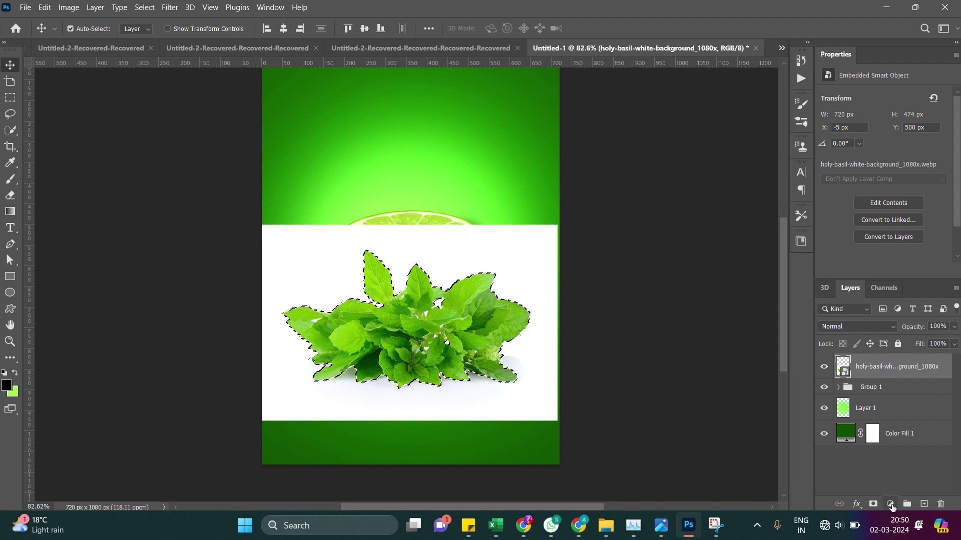
{"action": "left_click", "coordinate": [892, 503]}
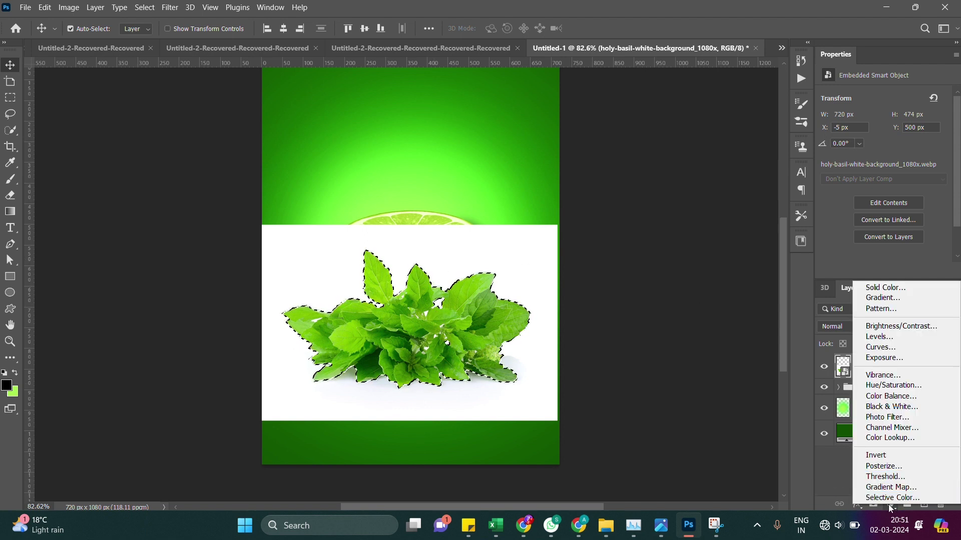
{"action": "left_click", "coordinate": [874, 507]}
{"action": "left_click", "coordinate": [873, 505]}
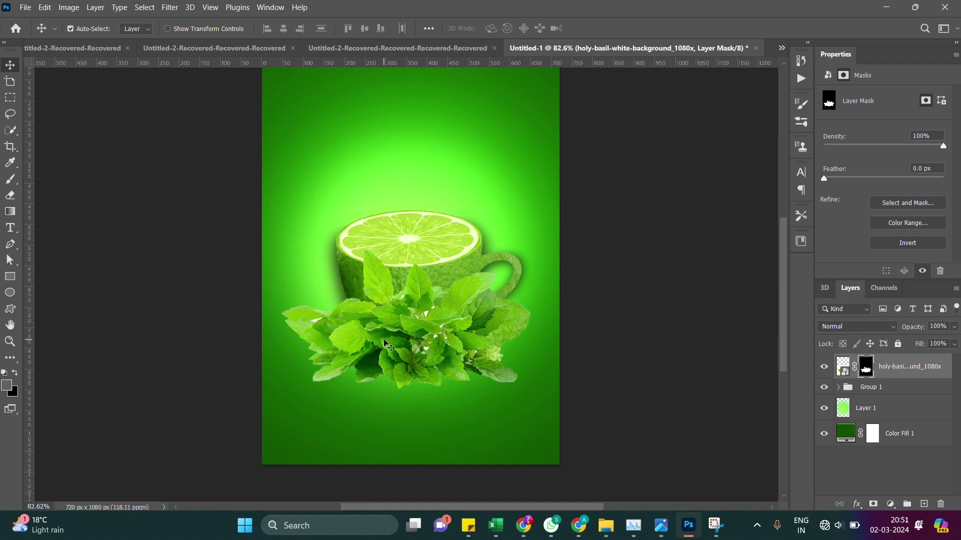
Try a half-size, 30-degree rotated transform of the basil bunch, then back it out
{"action": "key", "text": "ctrl+t"}
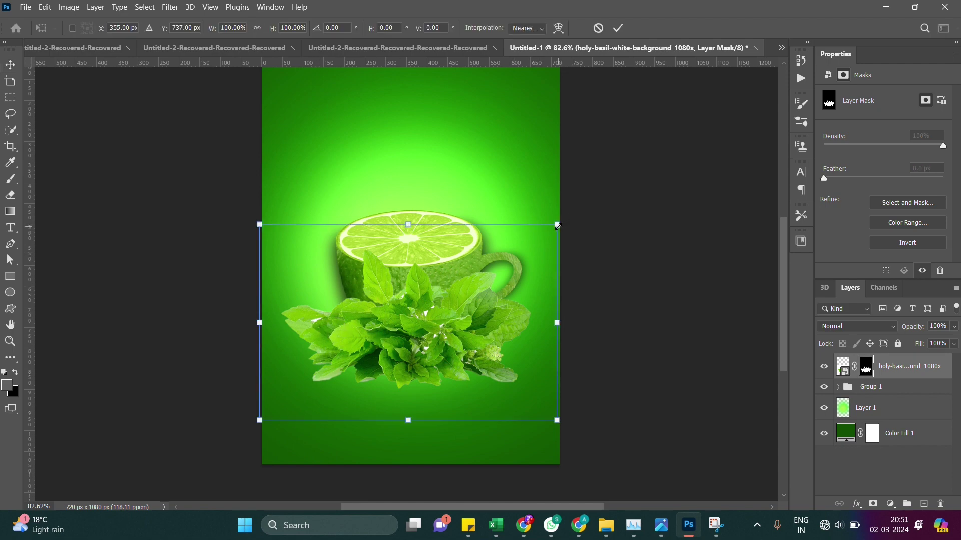
{"action": "left_click_drag", "start_coordinate": [557, 226], "coordinate": [434, 357]}
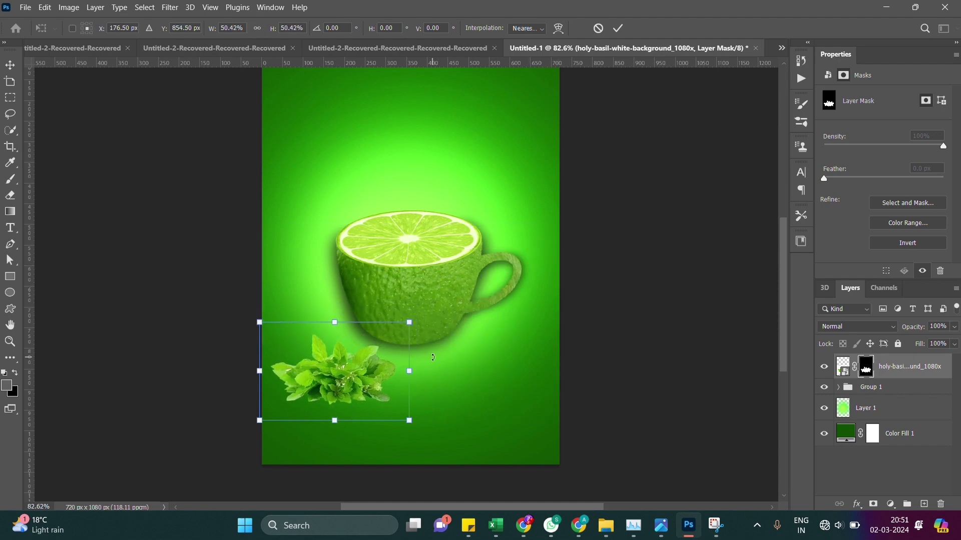
{"action": "left_click_drag", "start_coordinate": [350, 375], "coordinate": [369, 340]}
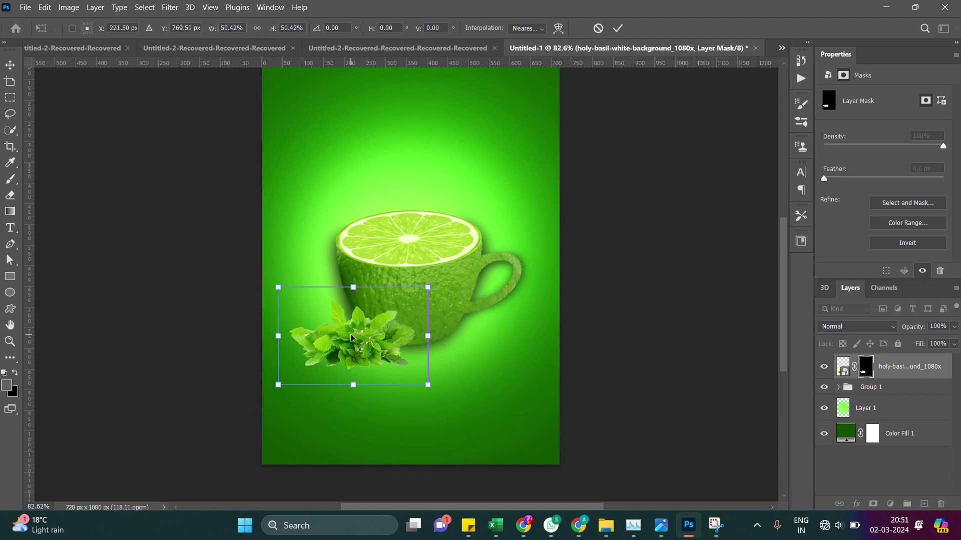
{"action": "left_click_drag", "start_coordinate": [434, 393], "coordinate": [403, 443]}
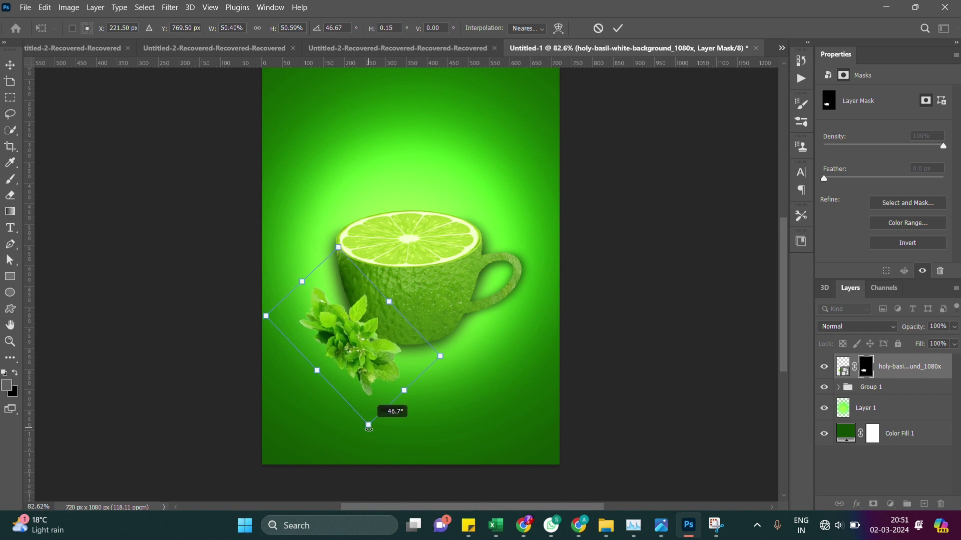
{"action": "mouse_move", "coordinate": [347, 369]}
{"action": "left_mouse_down"}
{"action": "mouse_move", "coordinate": [336, 342]}
{"action": "mouse_move", "coordinate": [352, 343]}
{"action": "left_mouse_up"}
{"action": "key", "text": "Return"}
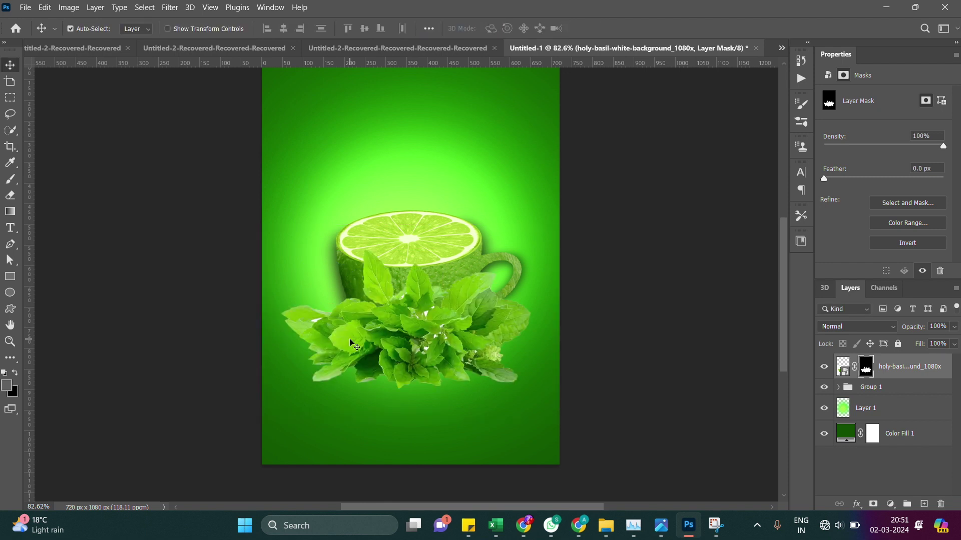
Scale the basil to about 45% and place it against the cup's lower left
{"action": "key", "text": "ctrl+t"}
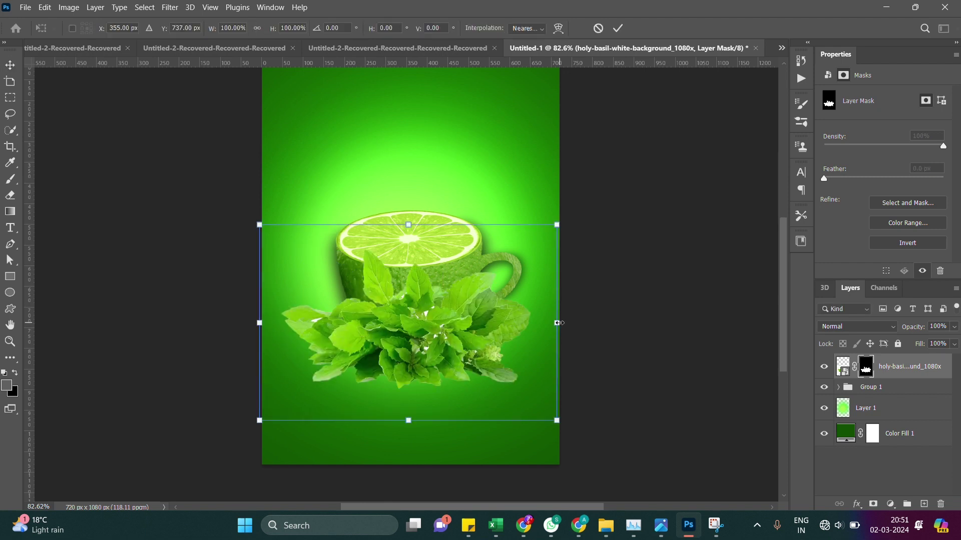
{"action": "left_click_drag", "start_coordinate": [548, 325], "coordinate": [415, 324]}
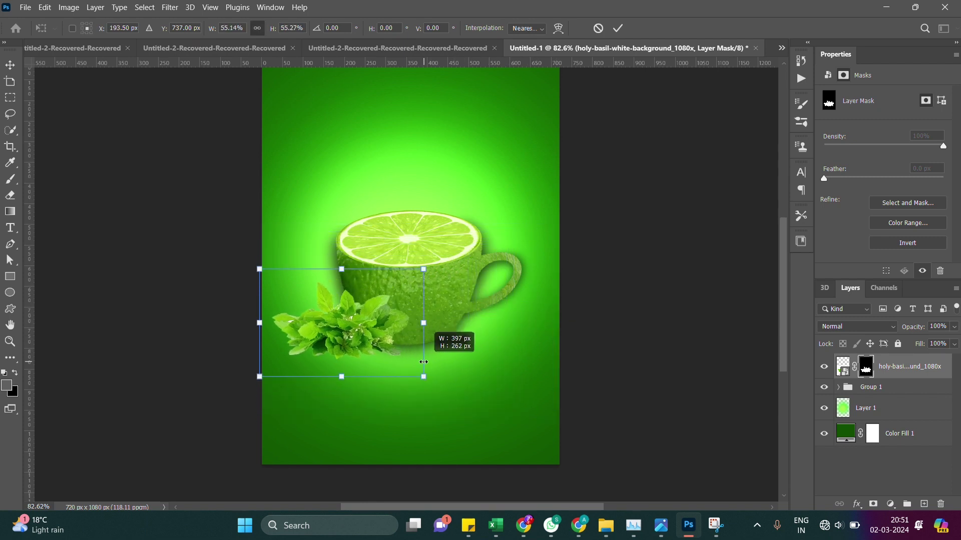
{"action": "left_click_drag", "start_coordinate": [326, 321], "coordinate": [342, 339]}
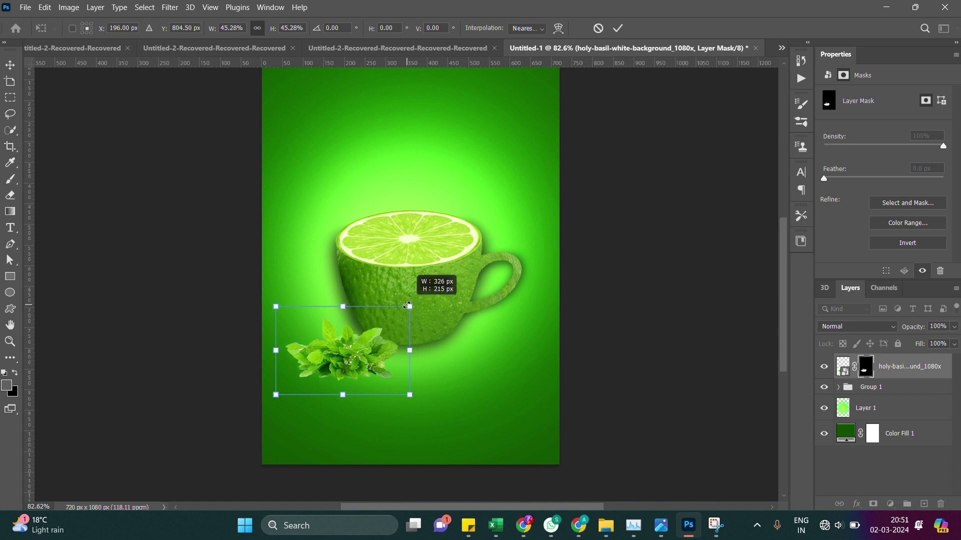
{"action": "left_click_drag", "start_coordinate": [438, 286], "coordinate": [414, 305]}
{"action": "left_click_drag", "start_coordinate": [345, 337], "coordinate": [344, 311]}
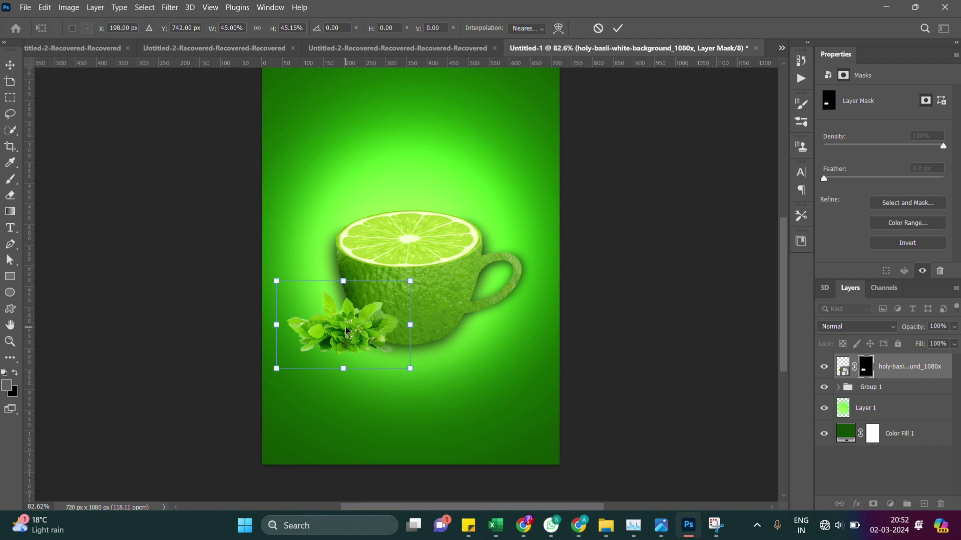
{"action": "key", "text": "Return"}
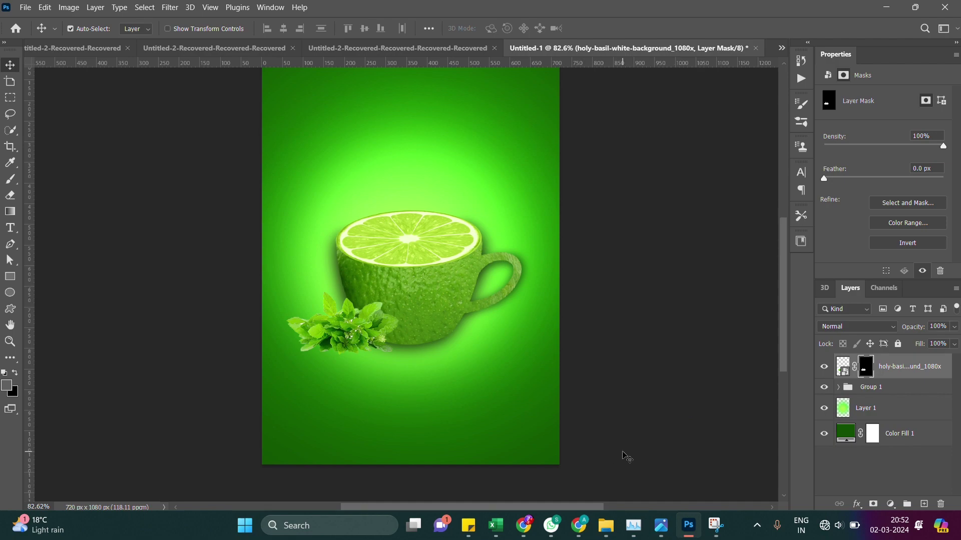
{"action": "scroll", "coordinate": [333, 325], "scroll_direction": "up", "scroll_amount": 2}
{"action": "scroll", "coordinate": [334, 325], "scroll_direction": "up", "scroll_amount": 3}
{"action": "scroll", "coordinate": [333, 325], "scroll_direction": "up", "scroll_amount": 2}
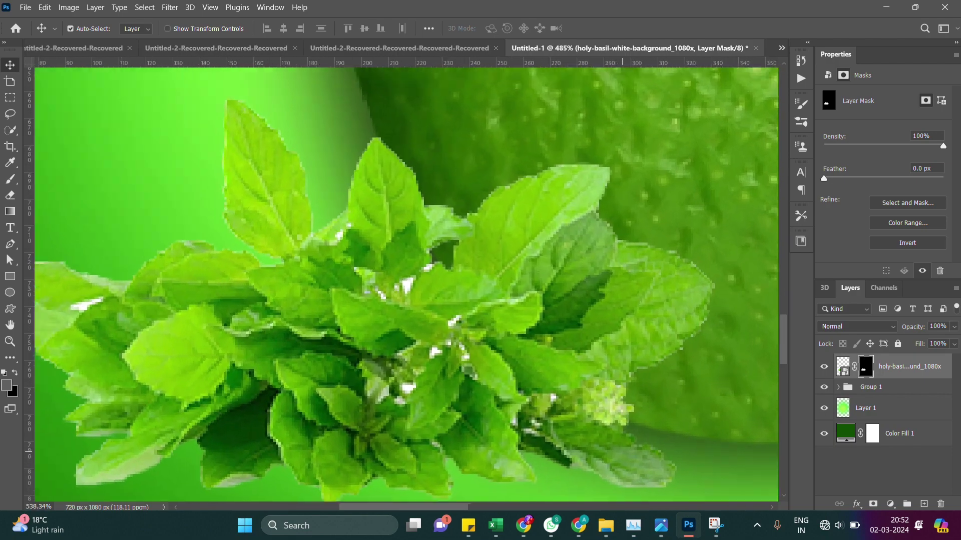
{"action": "scroll", "coordinate": [333, 325], "scroll_direction": "up", "scroll_amount": 3}
{"action": "scroll", "coordinate": [386, 281], "scroll_direction": "up", "scroll_amount": 1}
{"action": "scroll", "coordinate": [385, 281], "scroll_direction": "up", "scroll_amount": 1}
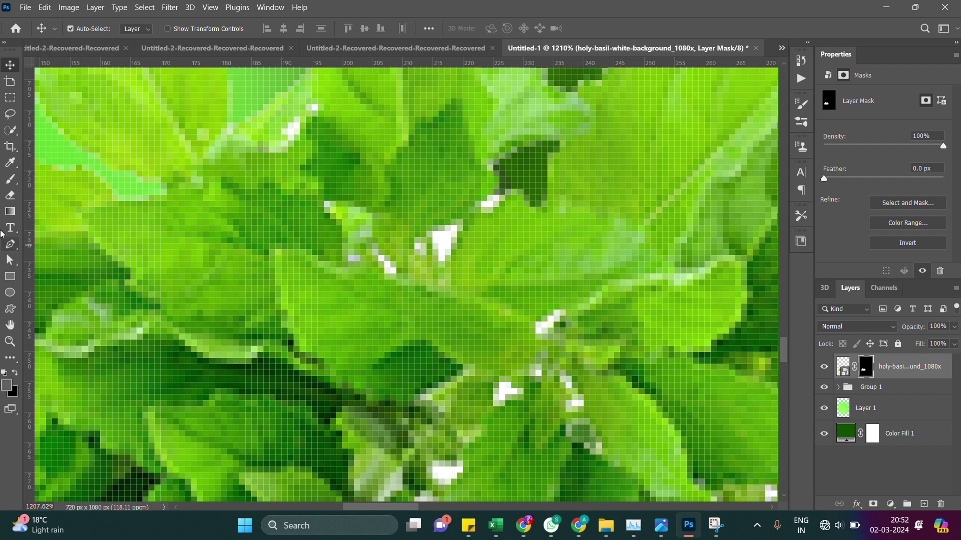
Choose a 12 px, 0% hardness brush and set a new foreground colour in the Color Picker
{"action": "left_click", "coordinate": [10, 185]}
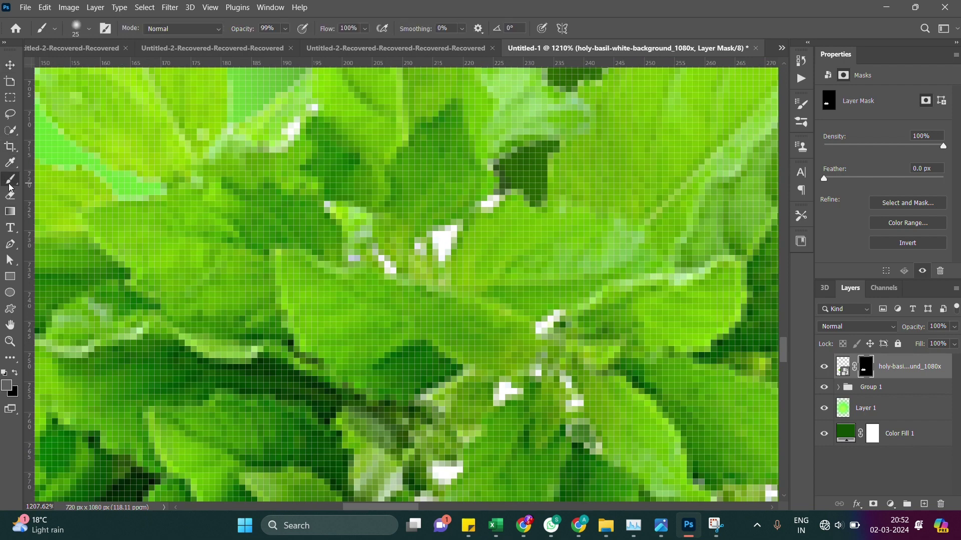
{"action": "left_click", "coordinate": [87, 30]}
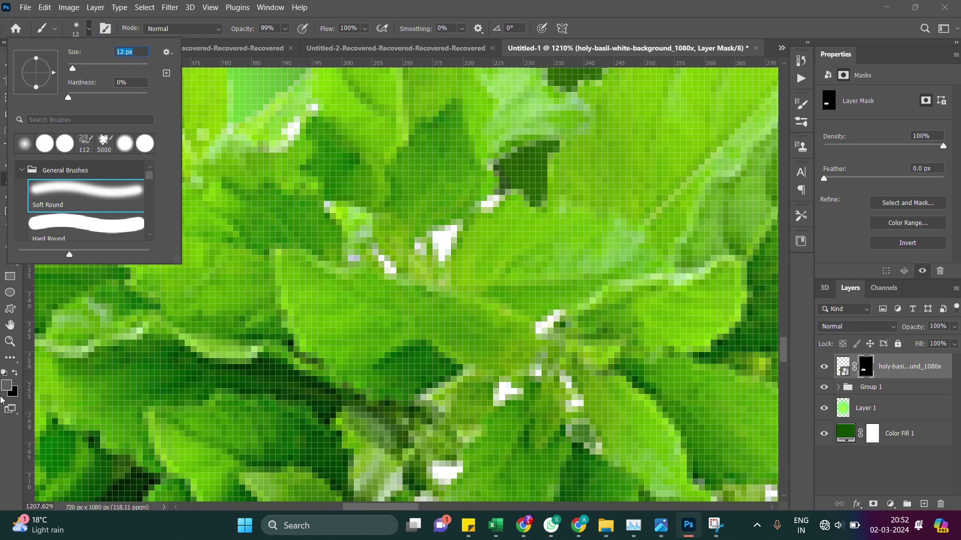
{"action": "left_click", "coordinate": [8, 389]}
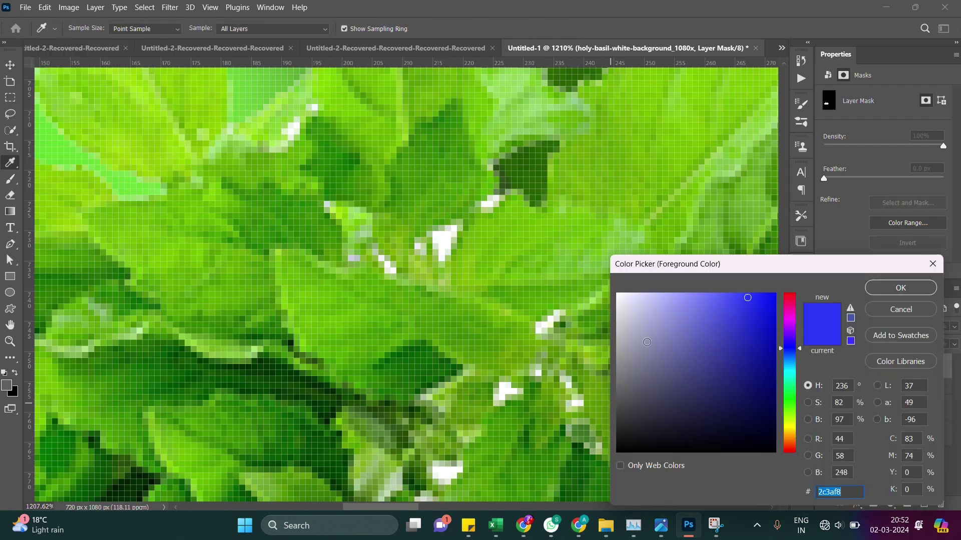
{"action": "left_click_drag", "start_coordinate": [640, 315], "coordinate": [616, 299]}
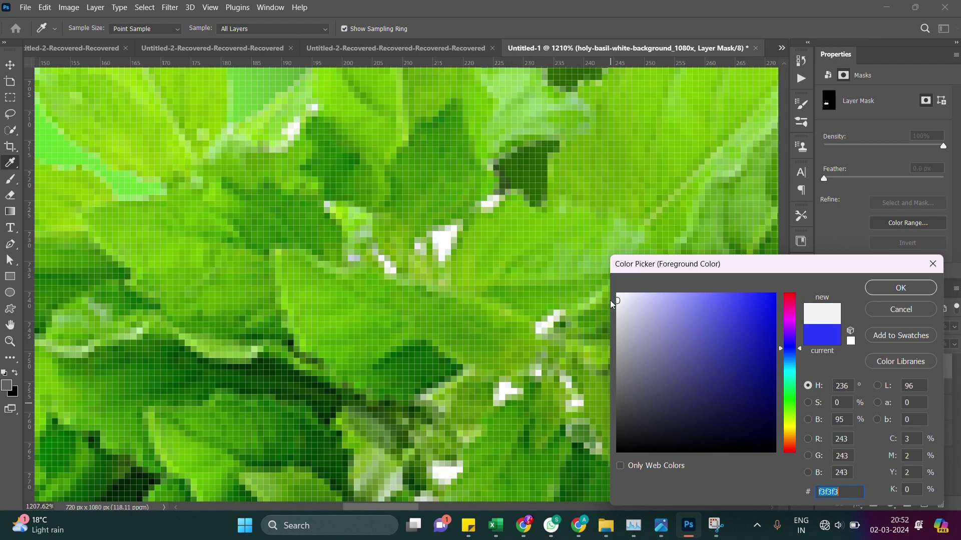
{"action": "left_click_drag", "start_coordinate": [620, 298], "coordinate": [614, 281]}
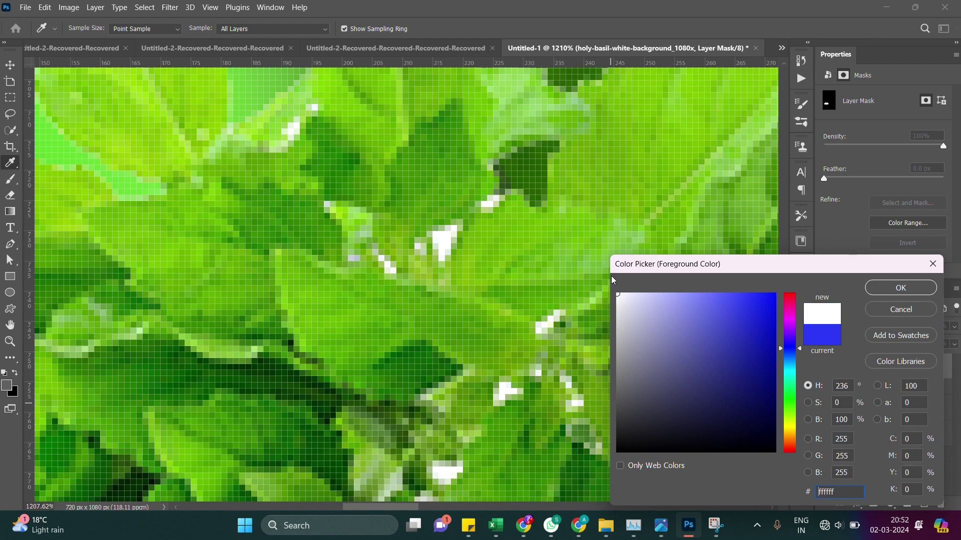
{"action": "left_click", "coordinate": [920, 288]}
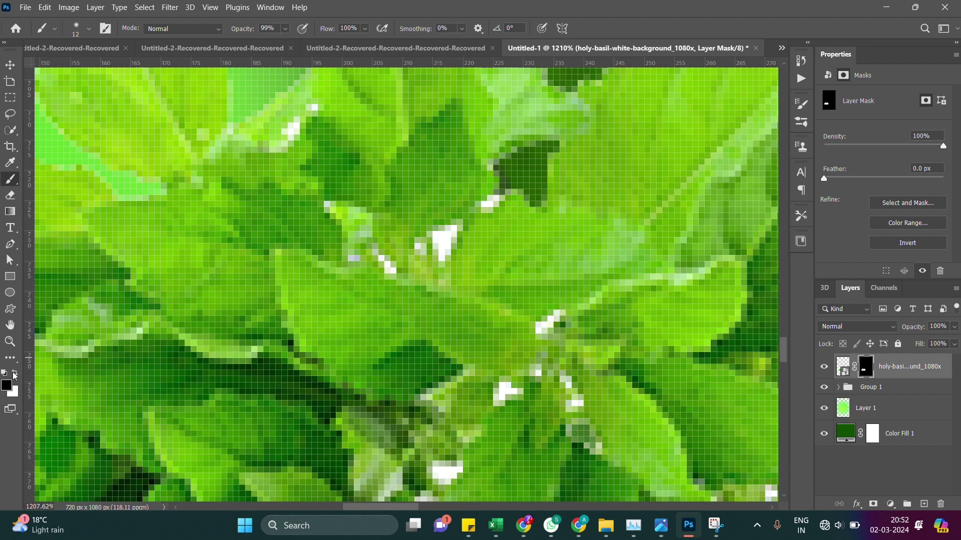
Paint out the white specks scattered through the centre of the basil bunch's mask
{"action": "left_click", "coordinate": [433, 247]}
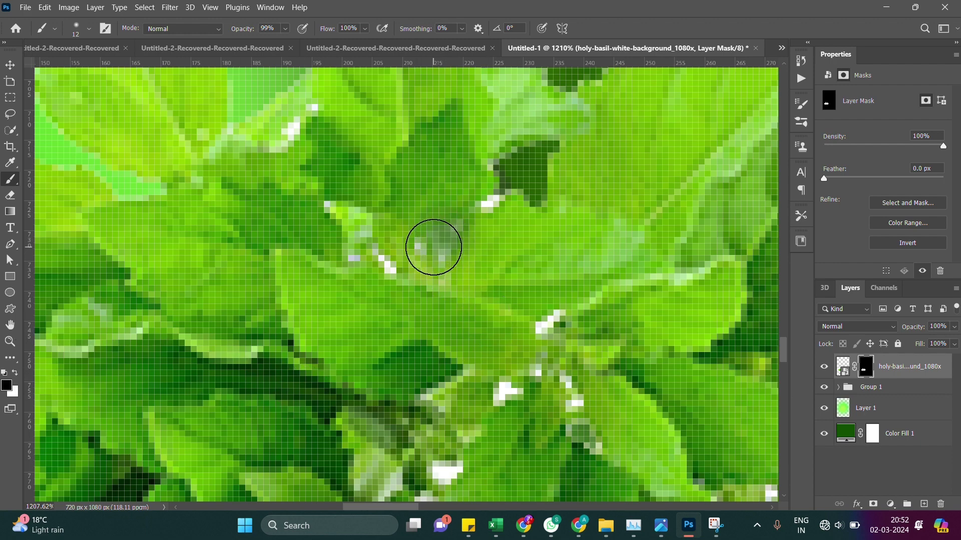
{"action": "mouse_move", "coordinate": [434, 247]}
{"action": "left_mouse_down"}
{"action": "mouse_move", "coordinate": [369, 257]}
{"action": "mouse_move", "coordinate": [382, 270]}
{"action": "left_mouse_up"}
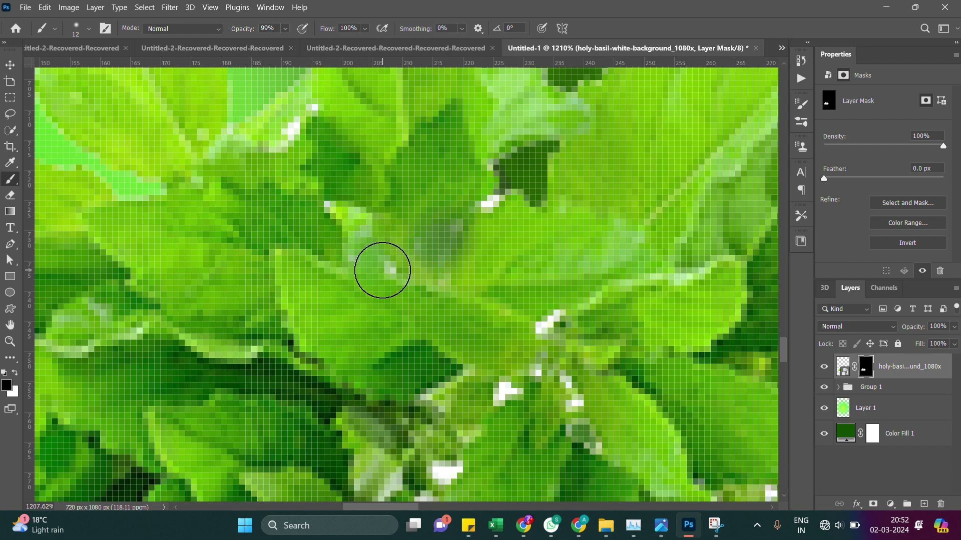
{"action": "left_click", "coordinate": [385, 271]}
{"action": "left_click", "coordinate": [488, 205]}
{"action": "left_click", "coordinate": [548, 330]}
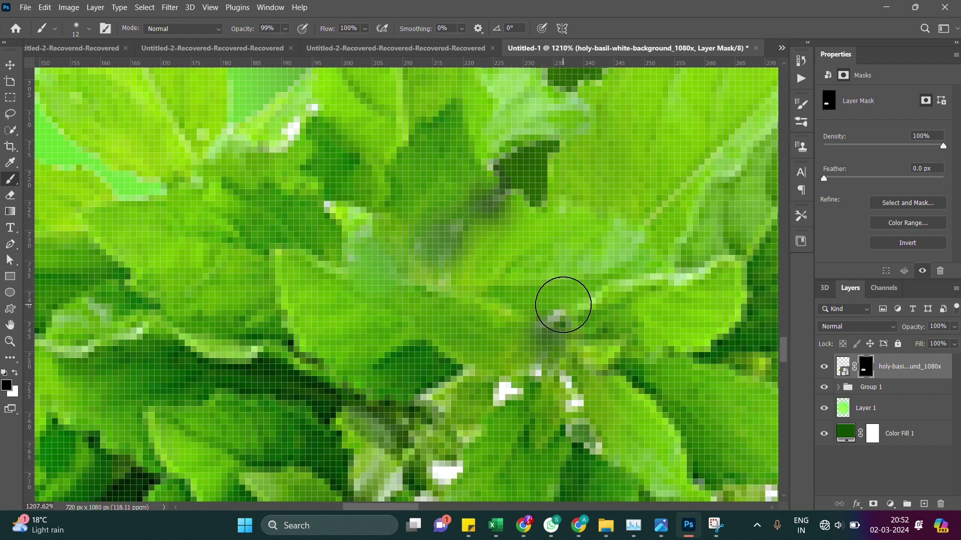
{"action": "left_click", "coordinate": [563, 305]}
{"action": "left_click", "coordinate": [583, 430]}
{"action": "left_click", "coordinate": [568, 395]}
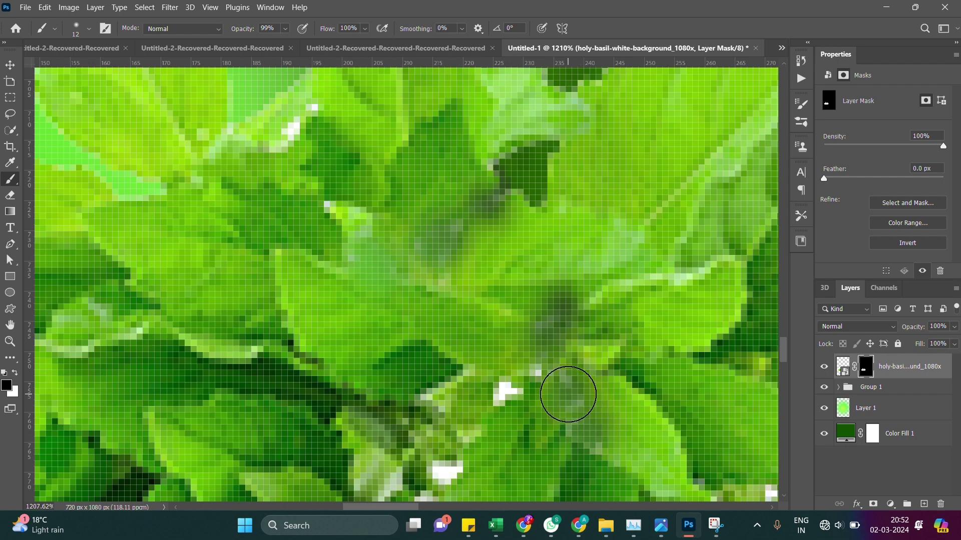
{"action": "mouse_move", "coordinate": [537, 382]}
{"action": "left_mouse_down"}
{"action": "mouse_move", "coordinate": [476, 401]}
{"action": "mouse_move", "coordinate": [440, 396]}
{"action": "left_mouse_up"}
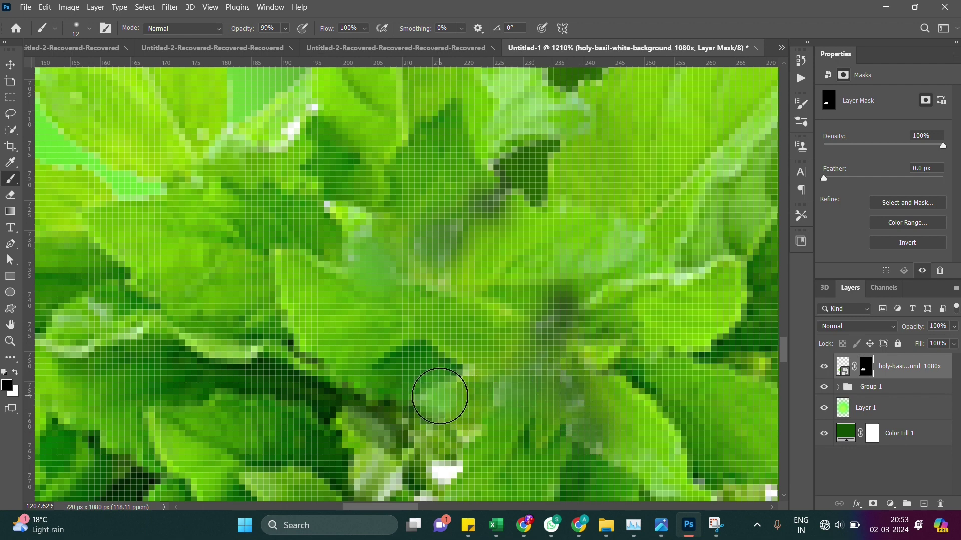
{"action": "left_click", "coordinate": [468, 373]}
{"action": "left_click", "coordinate": [443, 465]}
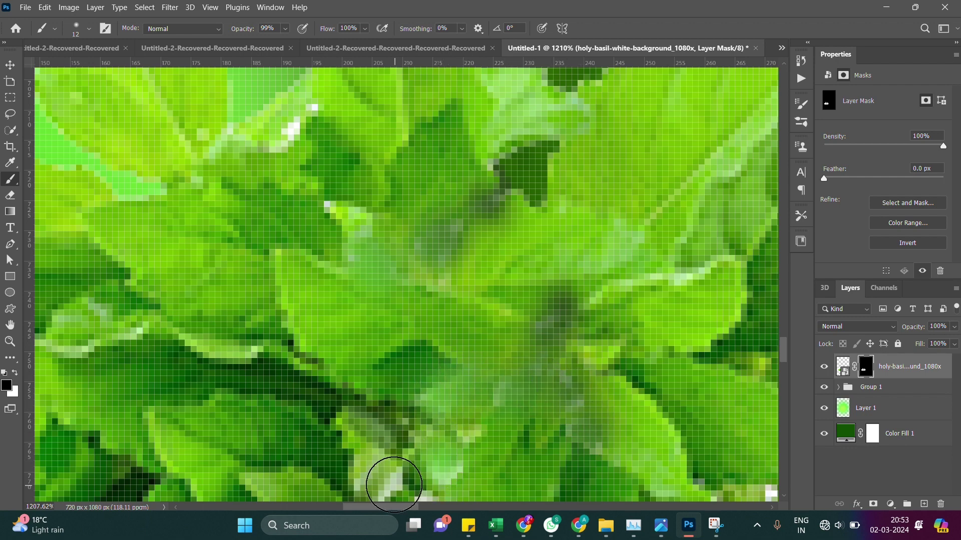
{"action": "scroll", "coordinate": [382, 476], "scroll_direction": "down", "scroll_amount": 5}
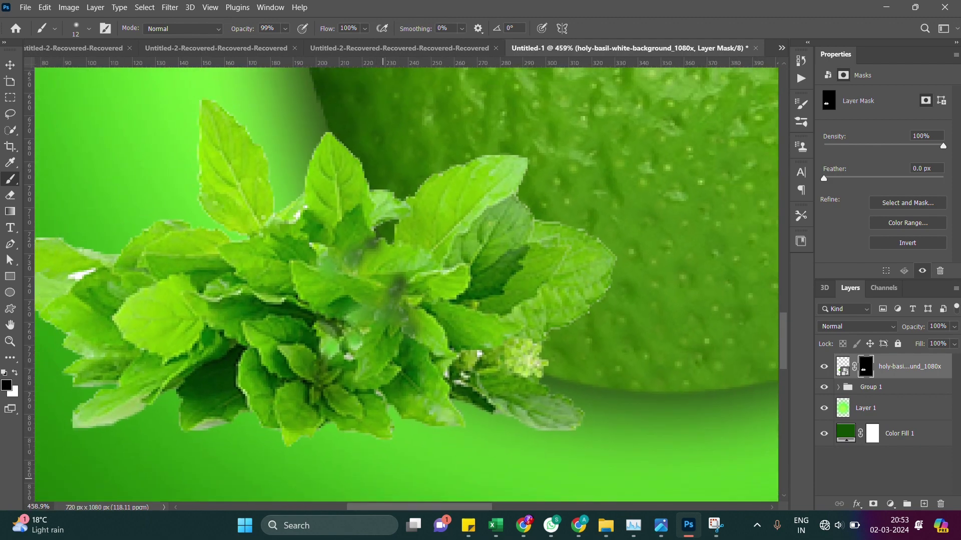
Clean the basil leaf edges and hide the pale lower-right leaf and stray top fragments
{"action": "left_click", "coordinate": [82, 271]}
{"action": "left_click_drag", "start_coordinate": [81, 271], "coordinate": [96, 275]}
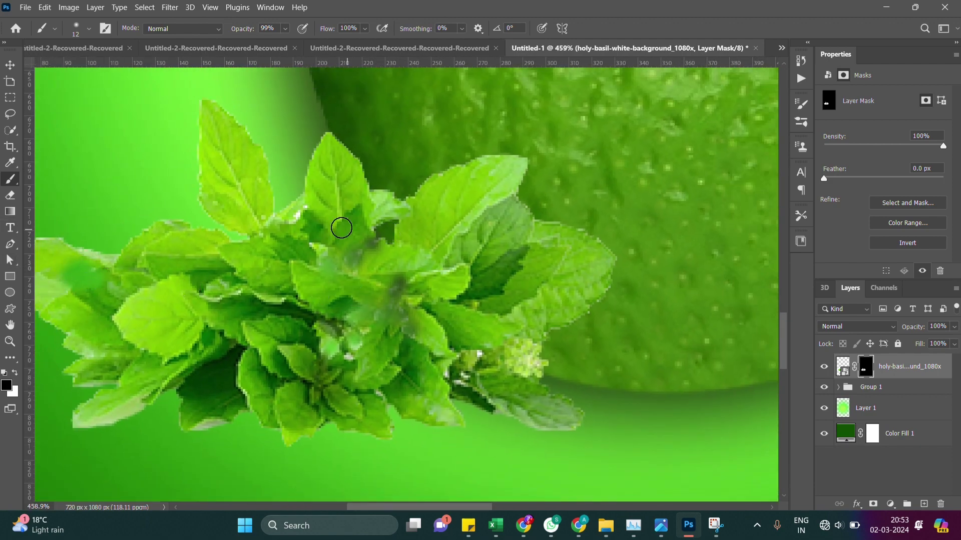
{"action": "left_click", "coordinate": [306, 215]}
{"action": "left_click_drag", "start_coordinate": [306, 216], "coordinate": [305, 213]}
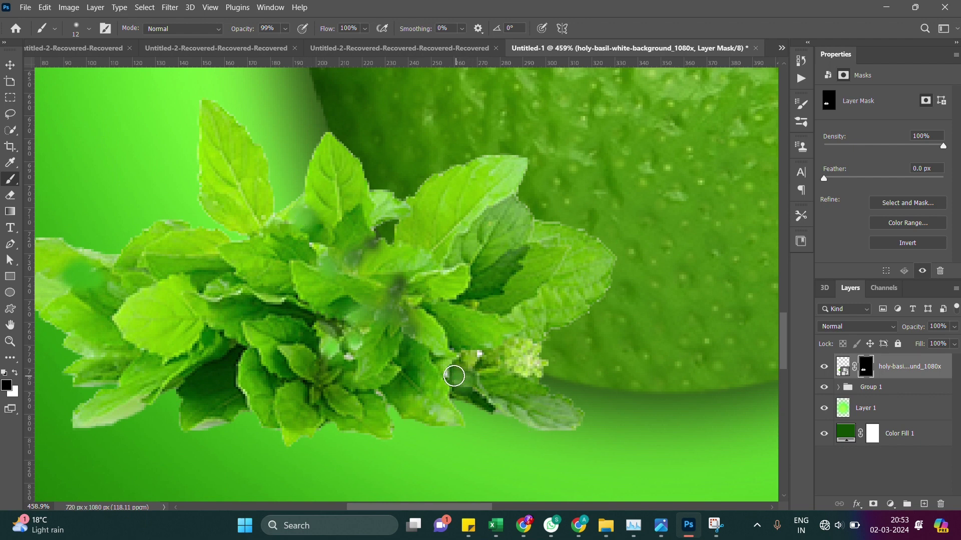
{"action": "left_click_drag", "start_coordinate": [452, 372], "coordinate": [478, 357]}
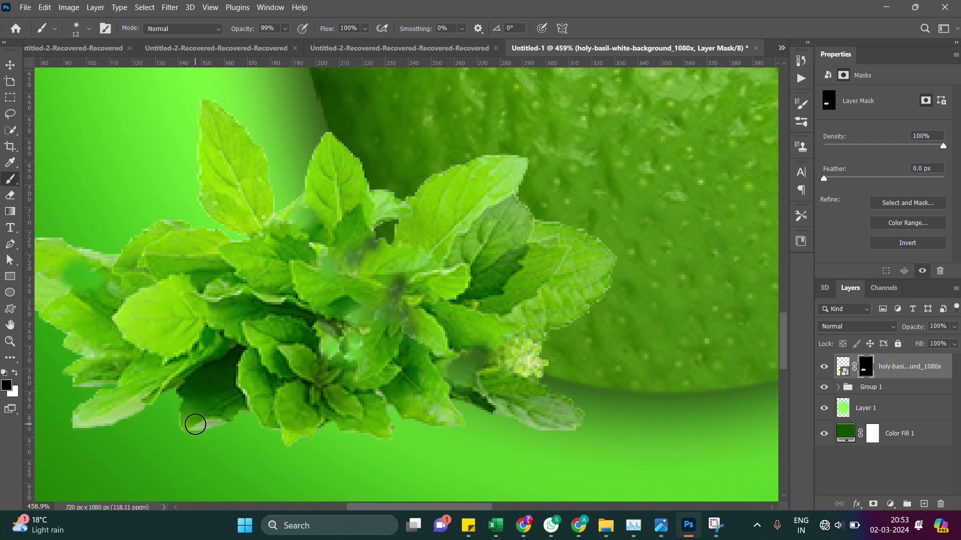
{"action": "left_click_drag", "start_coordinate": [196, 412], "coordinate": [199, 427]}
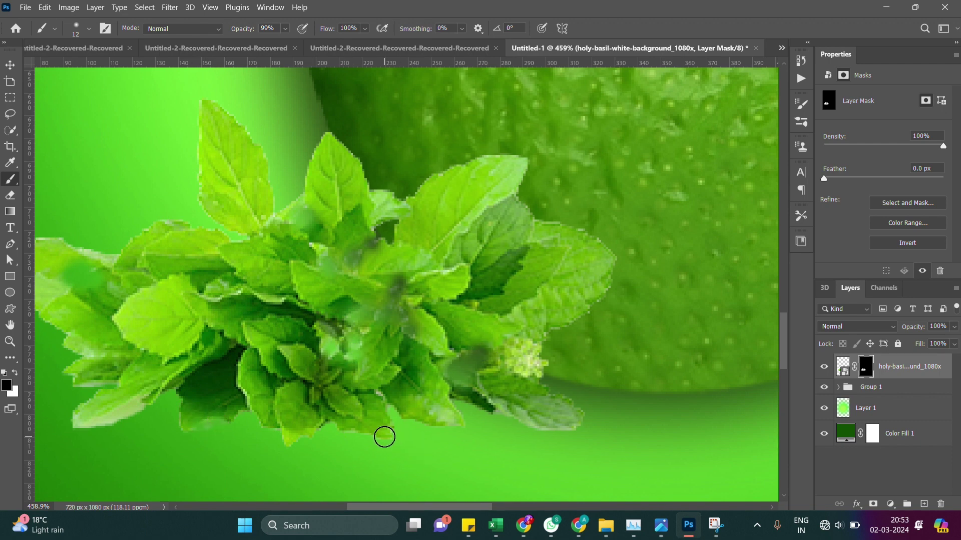
{"action": "mouse_move", "coordinate": [574, 430]}
{"action": "left_mouse_down"}
{"action": "mouse_move", "coordinate": [494, 397]}
{"action": "mouse_move", "coordinate": [599, 423]}
{"action": "mouse_move", "coordinate": [486, 366]}
{"action": "mouse_move", "coordinate": [499, 393]}
{"action": "mouse_move", "coordinate": [445, 414]}
{"action": "left_mouse_up"}
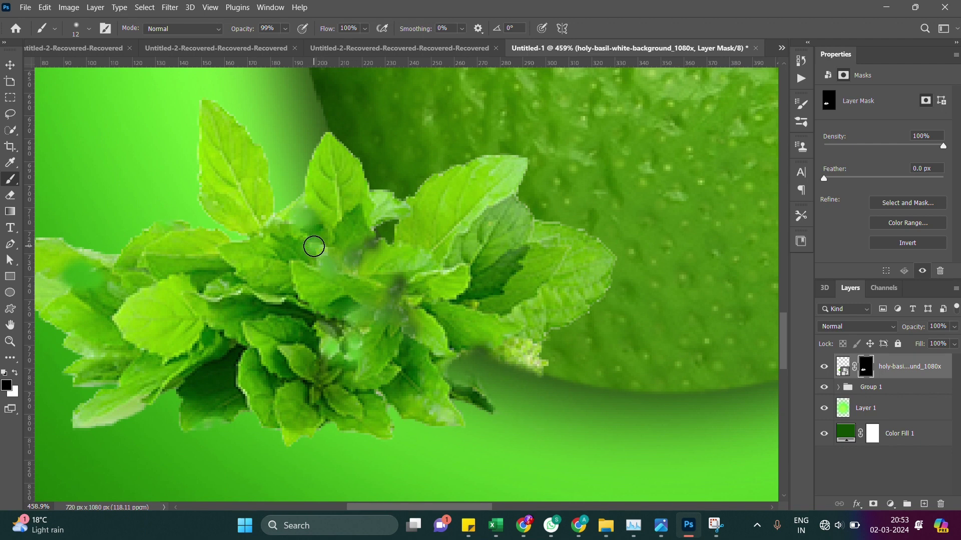
{"action": "mouse_move", "coordinate": [380, 198]}
{"action": "left_mouse_down"}
{"action": "mouse_move", "coordinate": [392, 204]}
{"action": "mouse_move", "coordinate": [386, 198]}
{"action": "mouse_move", "coordinate": [379, 221]}
{"action": "mouse_move", "coordinate": [415, 185]}
{"action": "left_mouse_up"}
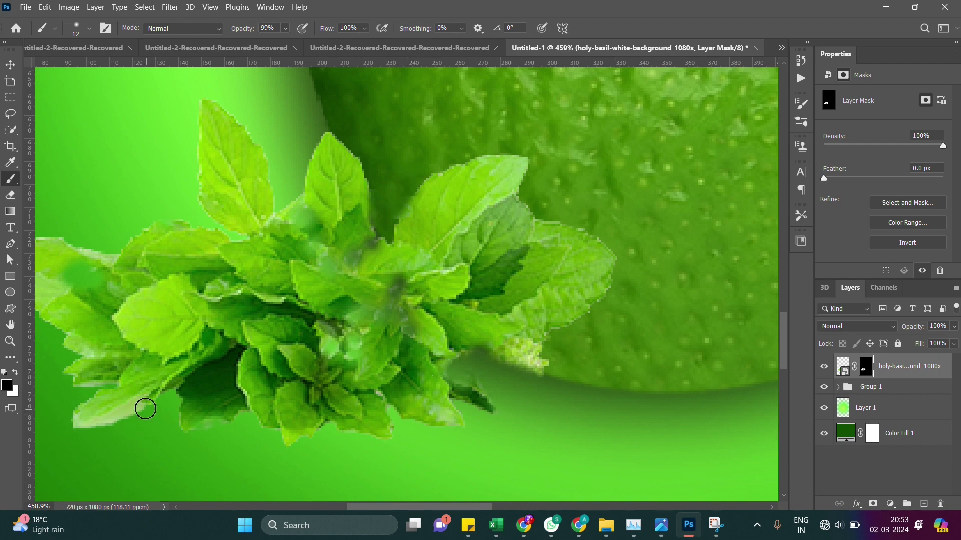
{"action": "mouse_move", "coordinate": [138, 400]}
{"action": "left_mouse_down"}
{"action": "mouse_move", "coordinate": [94, 424]}
{"action": "mouse_move", "coordinate": [77, 414]}
{"action": "mouse_move", "coordinate": [85, 395]}
{"action": "mouse_move", "coordinate": [61, 336]}
{"action": "mouse_move", "coordinate": [90, 365]}
{"action": "mouse_move", "coordinate": [64, 386]}
{"action": "mouse_move", "coordinate": [94, 374]}
{"action": "mouse_move", "coordinate": [93, 409]}
{"action": "left_mouse_up"}
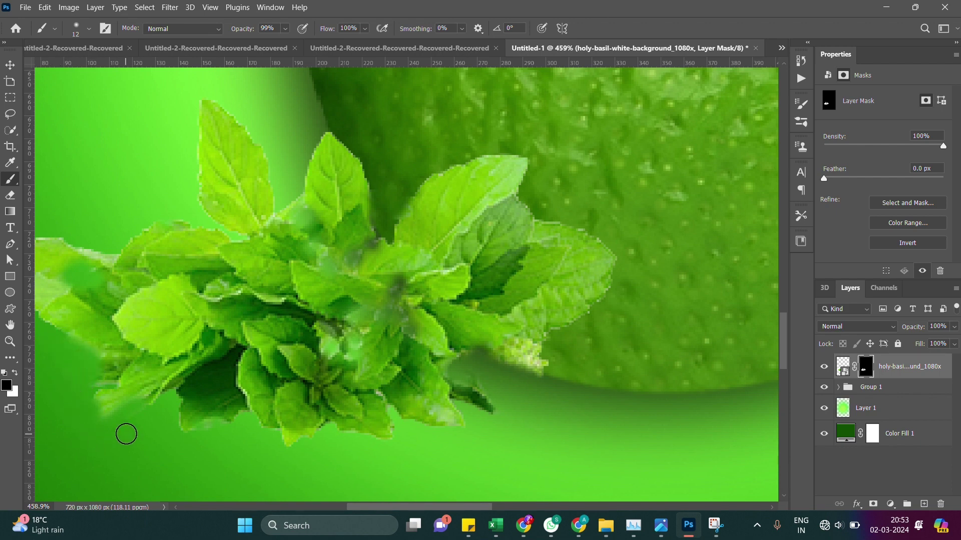
{"action": "scroll", "coordinate": [128, 412], "scroll_direction": "down", "scroll_amount": 5}
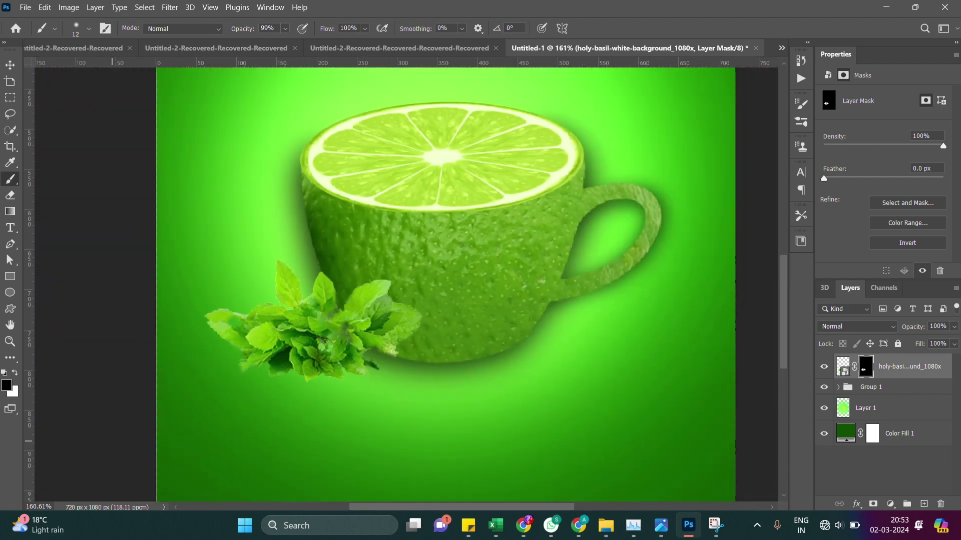
{"action": "scroll", "coordinate": [244, 319], "scroll_direction": "up", "scroll_amount": 4}
{"action": "scroll", "coordinate": [215, 320], "scroll_direction": "down", "scroll_amount": 3}
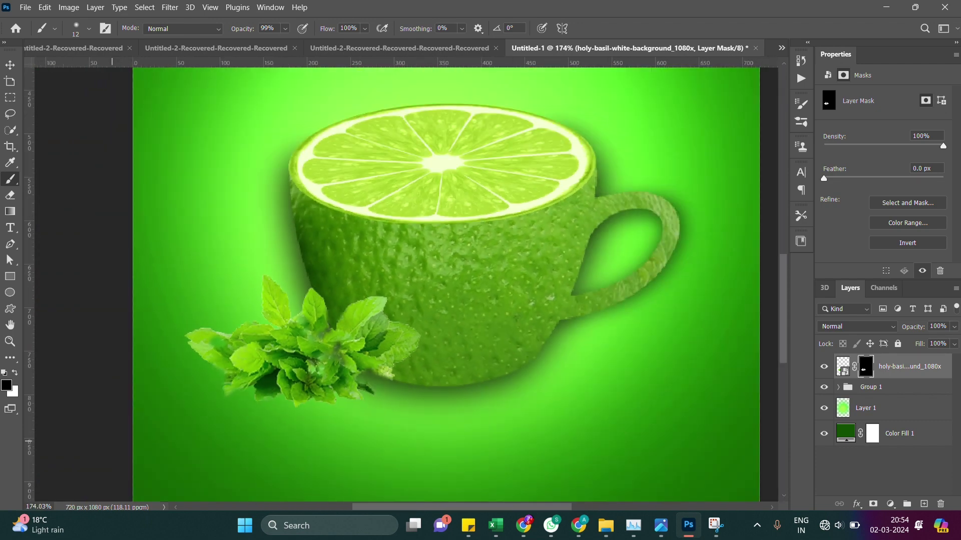
{"action": "scroll", "coordinate": [228, 364], "scroll_direction": "down", "scroll_amount": 2}
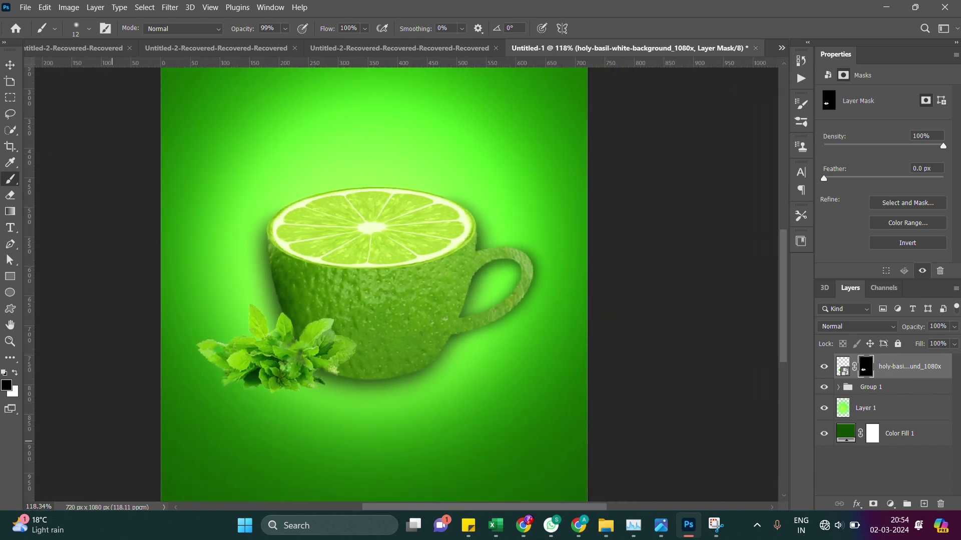
{"action": "left_click", "coordinate": [10, 65]}
Nudge the basil down-right and place the sugar-cube image from Downloads onto the poster
{"action": "mouse_move", "coordinate": [278, 362]}
{"action": "left_mouse_down"}
{"action": "mouse_move", "coordinate": [303, 395]}
{"action": "mouse_move", "coordinate": [284, 394]}
{"action": "mouse_move", "coordinate": [291, 371]}
{"action": "left_mouse_up"}
{"action": "key", "text": "alt+Tab"}
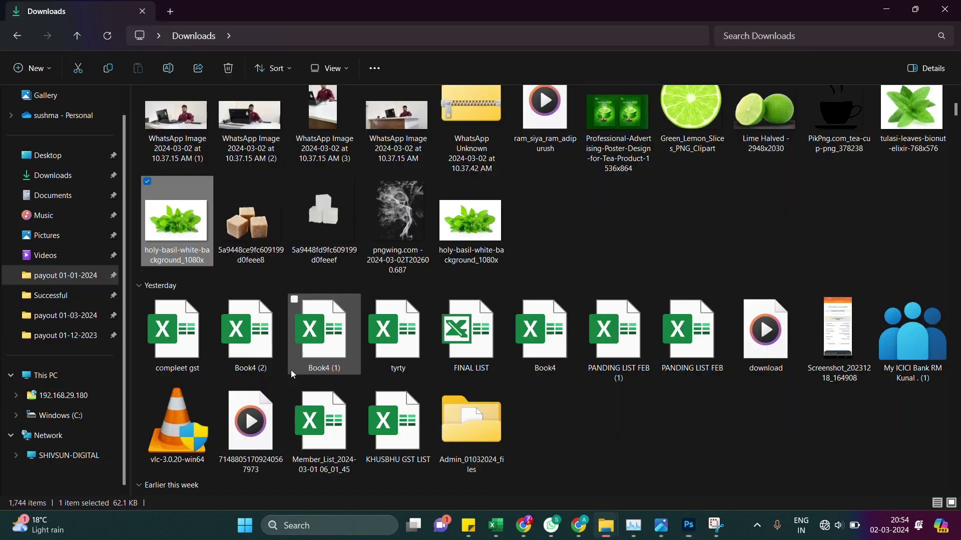
{"action": "left_click", "coordinate": [250, 220]}
{"action": "mouse_move", "coordinate": [538, 360]}
{"action": "left_mouse_down"}
{"action": "mouse_move", "coordinate": [591, 502]}
{"action": "mouse_move", "coordinate": [392, 425]}
{"action": "left_mouse_up"}
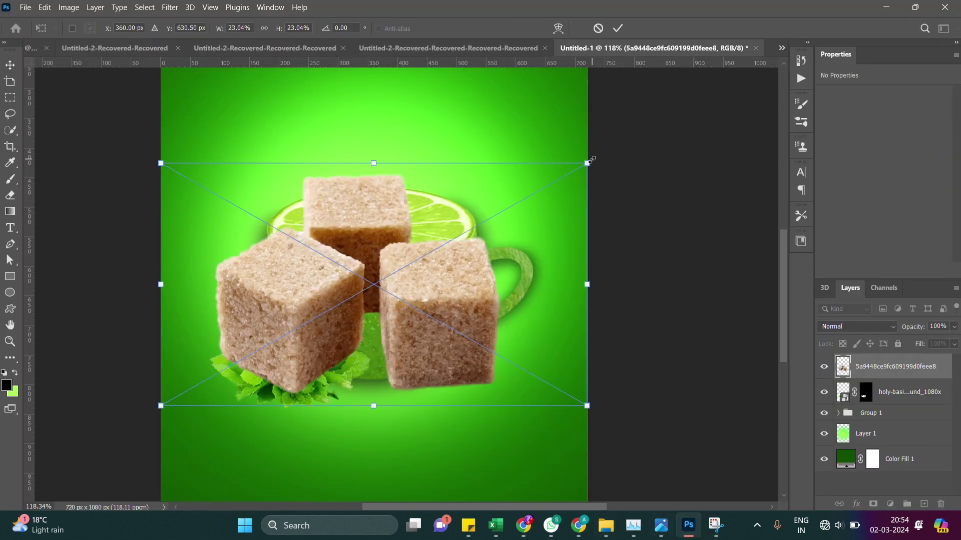
{"action": "key", "text": "Return"}
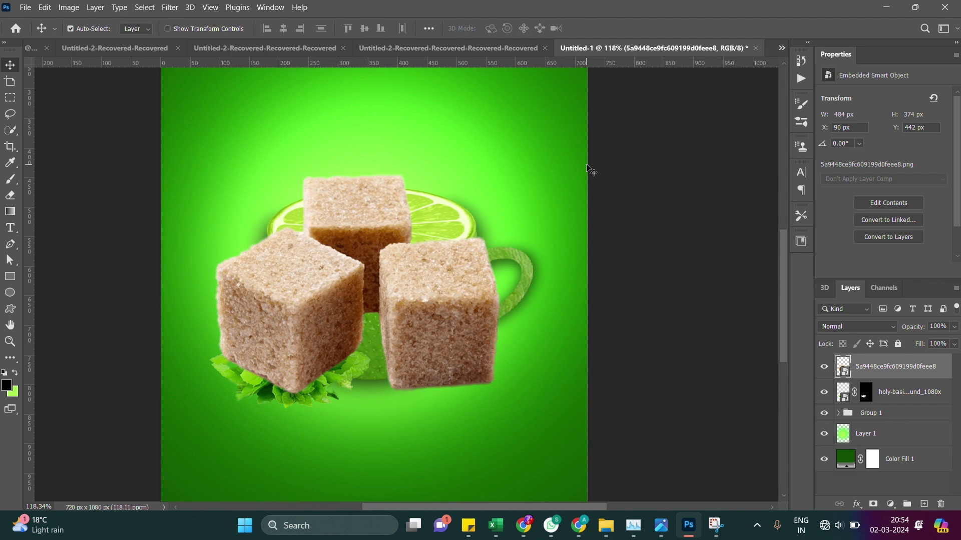
Shrink the sugar cubes to about 7% (148 × 115 px) beneath the cup
{"action": "key", "text": "ctrl+t"}
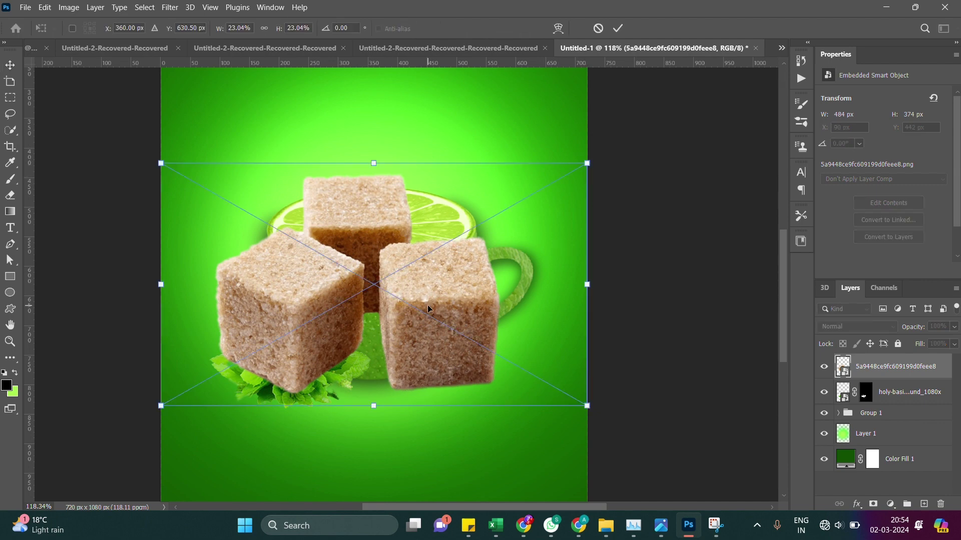
{"action": "mouse_move", "coordinate": [587, 285]}
{"action": "left_mouse_down"}
{"action": "mouse_move", "coordinate": [233, 285]}
{"action": "mouse_move", "coordinate": [364, 431]}
{"action": "left_mouse_up"}
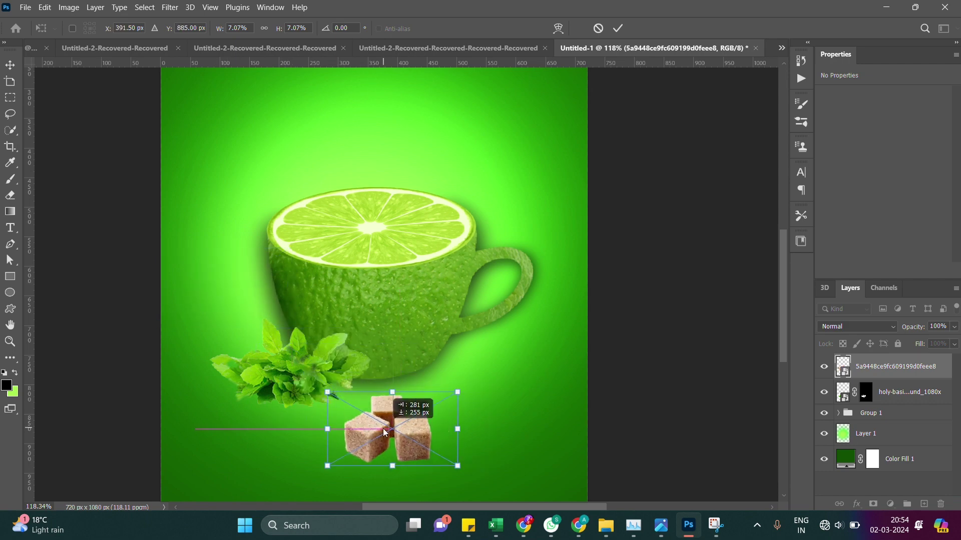
{"action": "key", "text": "Return"}
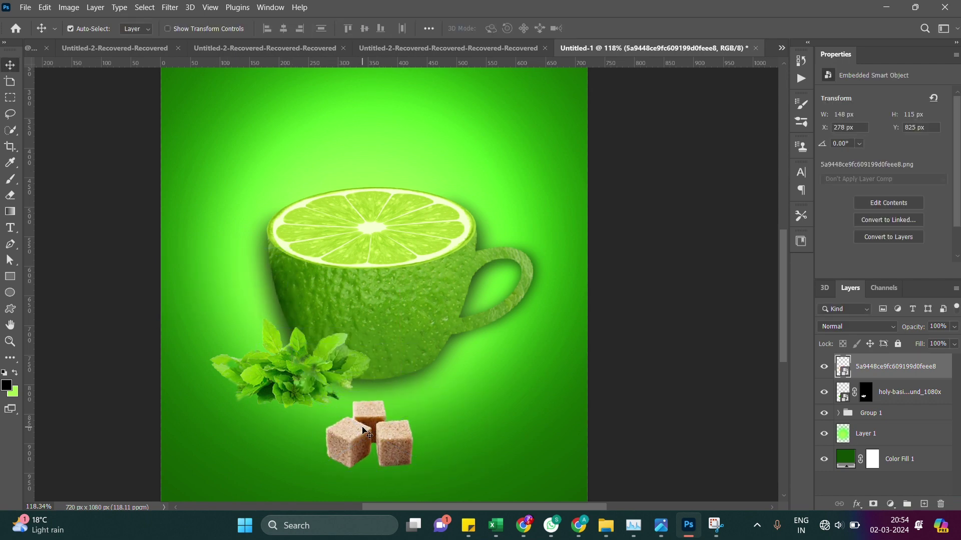
{"action": "scroll", "coordinate": [365, 430], "scroll_direction": "down", "scroll_amount": 5}
{"action": "scroll", "coordinate": [365, 430], "scroll_direction": "up", "scroll_amount": 3}
{"action": "scroll", "coordinate": [364, 431], "scroll_direction": "down", "scroll_amount": 1}
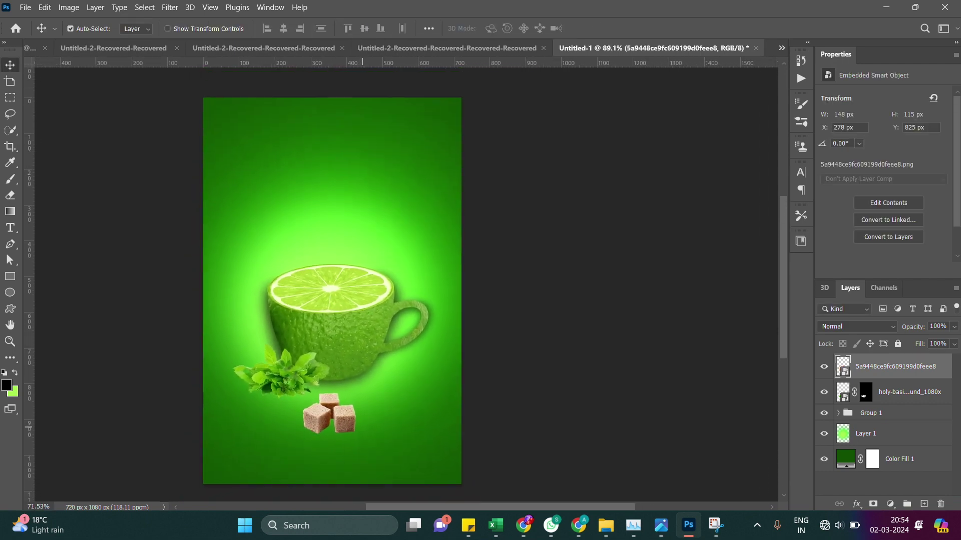
{"action": "scroll", "coordinate": [340, 295], "scroll_direction": "up", "scroll_amount": 1}
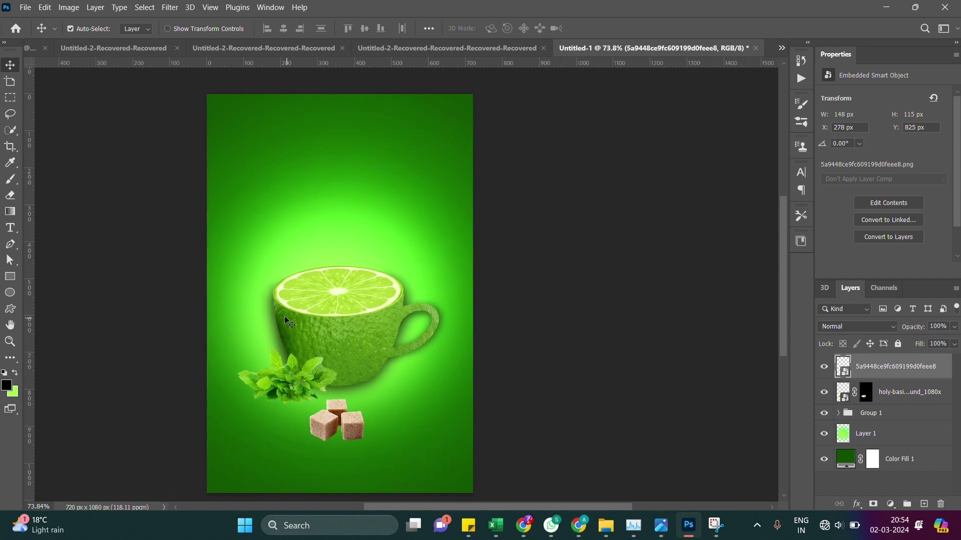
Reposition the sugar cubes and basil lower, toward the poster's lower left
{"action": "left_click_drag", "start_coordinate": [349, 425], "coordinate": [350, 423]}
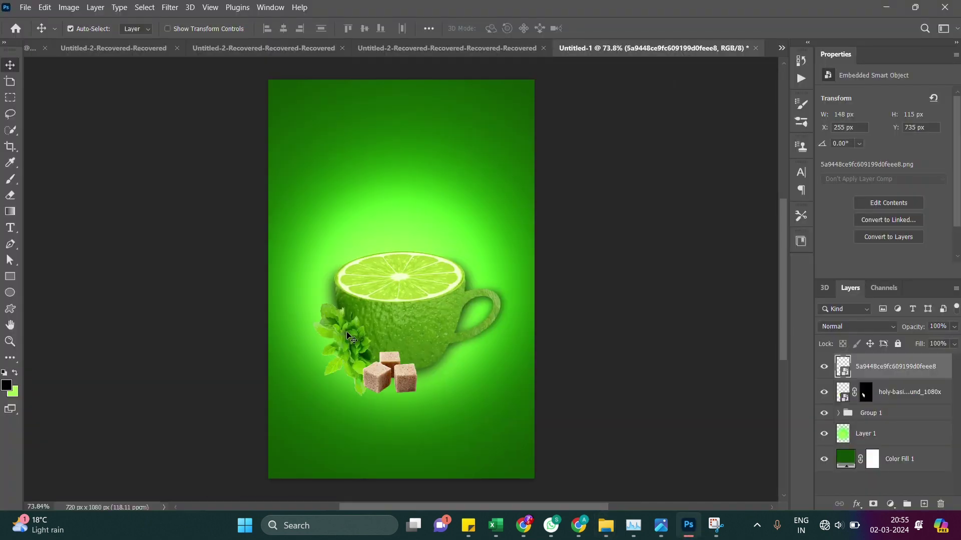
{"action": "mouse_move", "coordinate": [344, 341]}
{"action": "left_mouse_down"}
{"action": "mouse_move", "coordinate": [295, 428]}
{"action": "mouse_move", "coordinate": [315, 400]}
{"action": "left_mouse_up"}
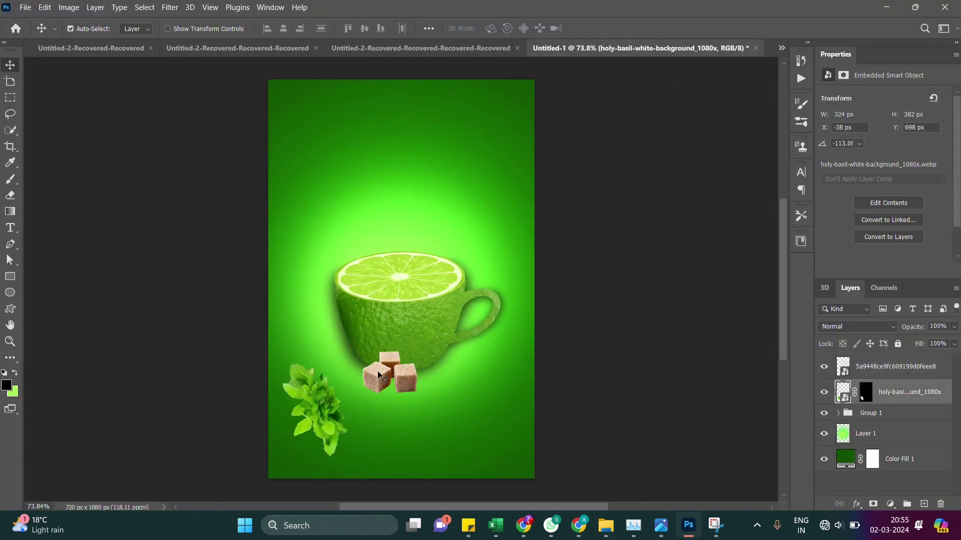
{"action": "left_click_drag", "start_coordinate": [390, 376], "coordinate": [408, 452]}
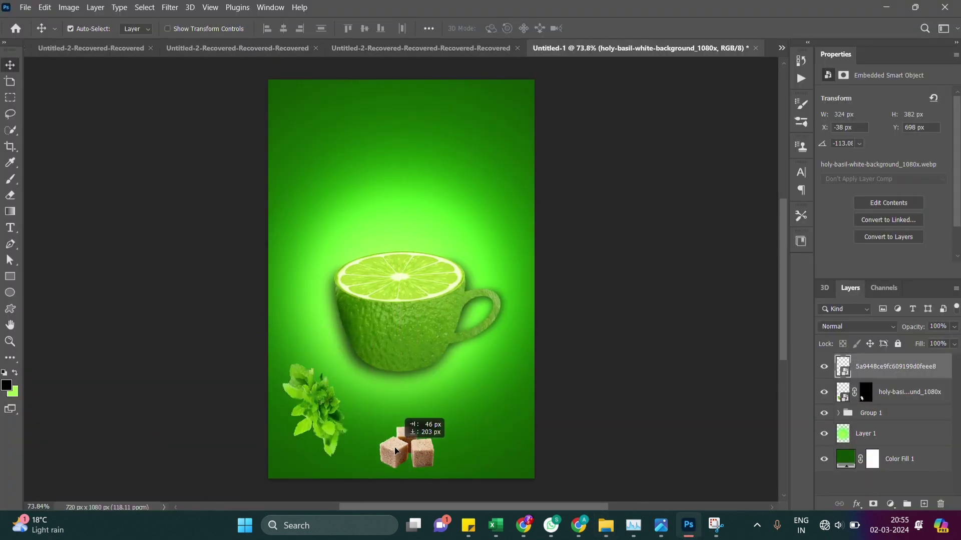
Enlarge the lime cup group to about 117% and shift it slightly left
{"action": "left_click", "coordinate": [888, 414]}
{"action": "key", "text": "ctrl+t"}
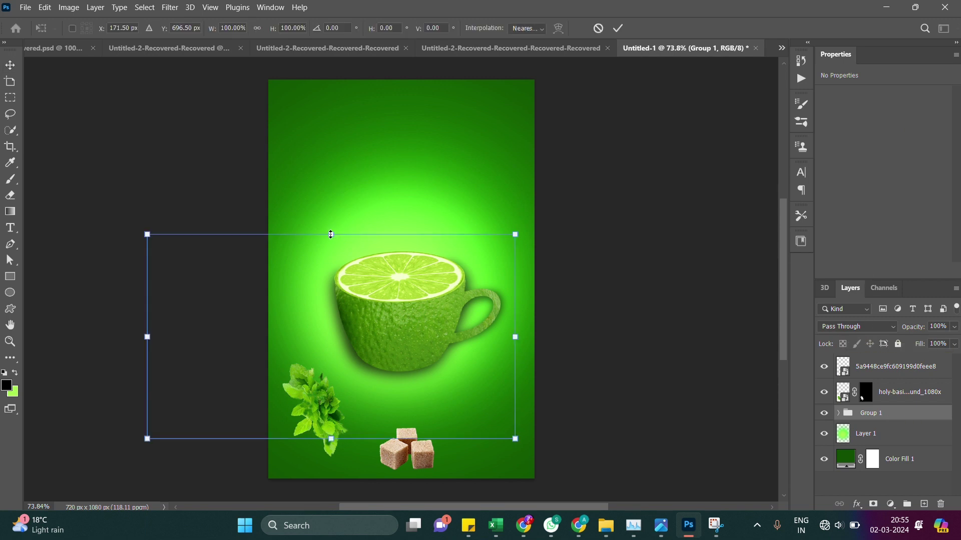
{"action": "left_click_drag", "start_coordinate": [330, 234], "coordinate": [330, 199]}
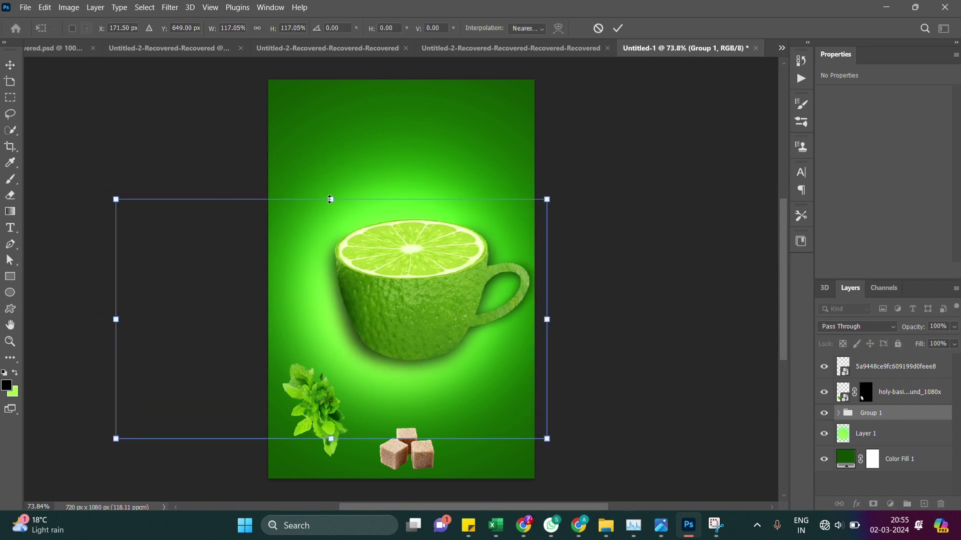
{"action": "left_click_drag", "start_coordinate": [419, 289], "coordinate": [397, 288]}
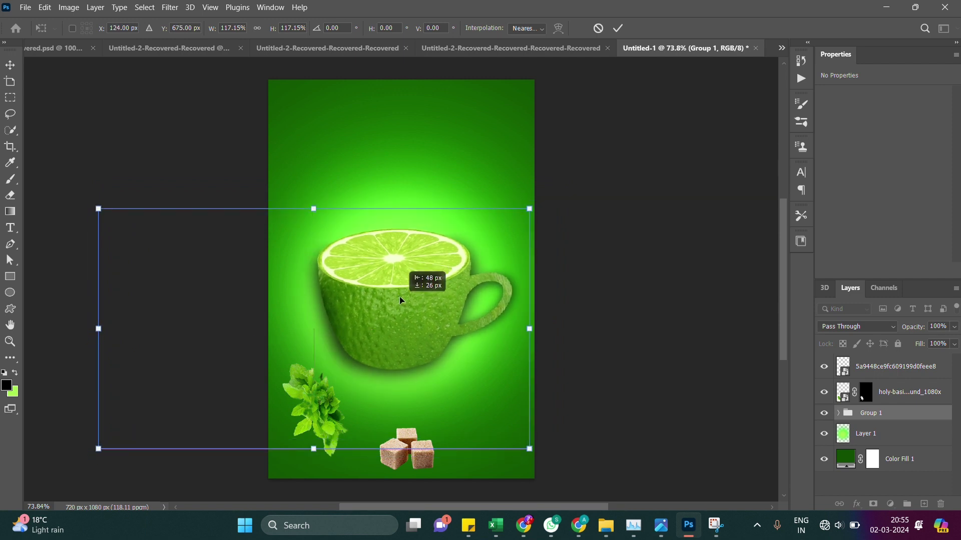
{"action": "key", "text": "Return"}
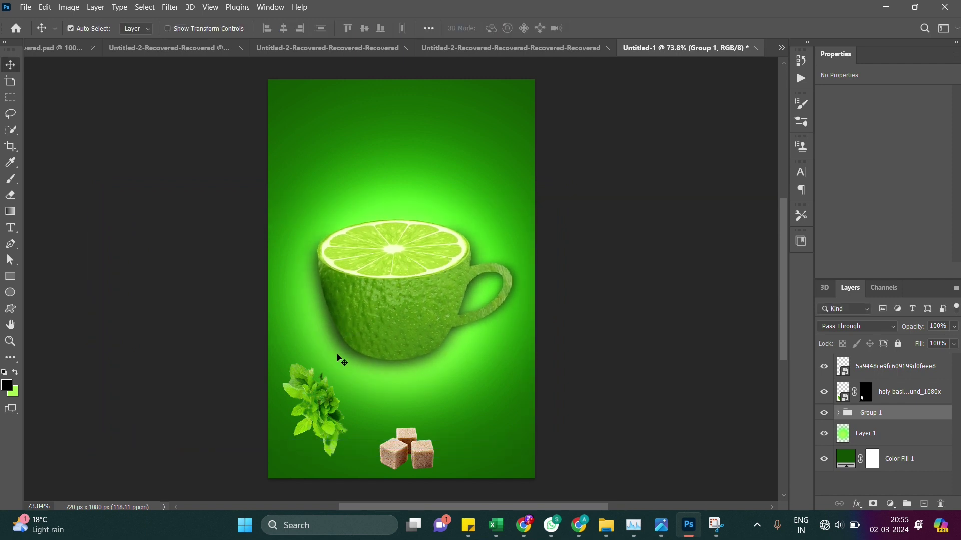
Move basil and sugar cubes up against the cup base and drag in the smoke image
{"action": "left_click_drag", "start_coordinate": [323, 415], "coordinate": [338, 350]}
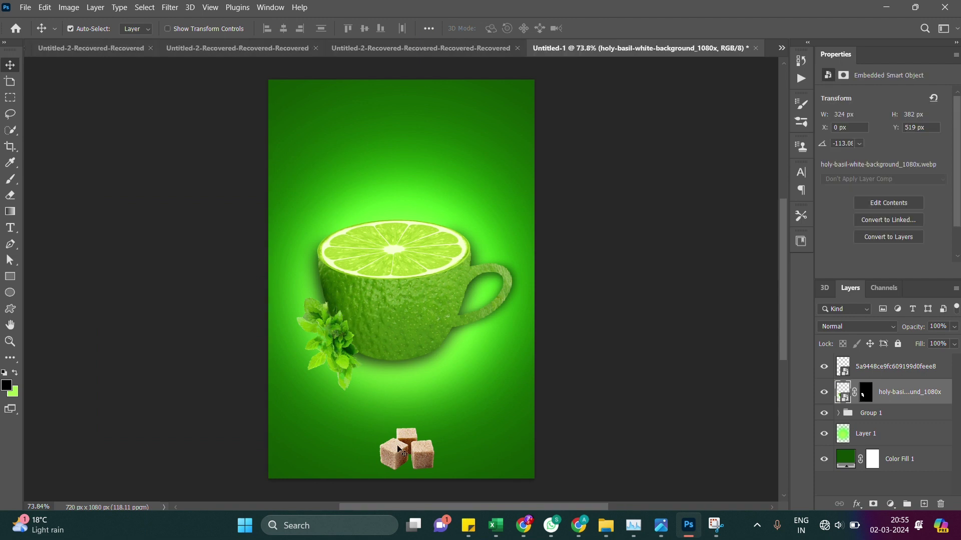
{"action": "mouse_move", "coordinate": [386, 427]}
{"action": "left_mouse_down"}
{"action": "mouse_move", "coordinate": [367, 377]}
{"action": "mouse_move", "coordinate": [376, 378]}
{"action": "left_mouse_up"}
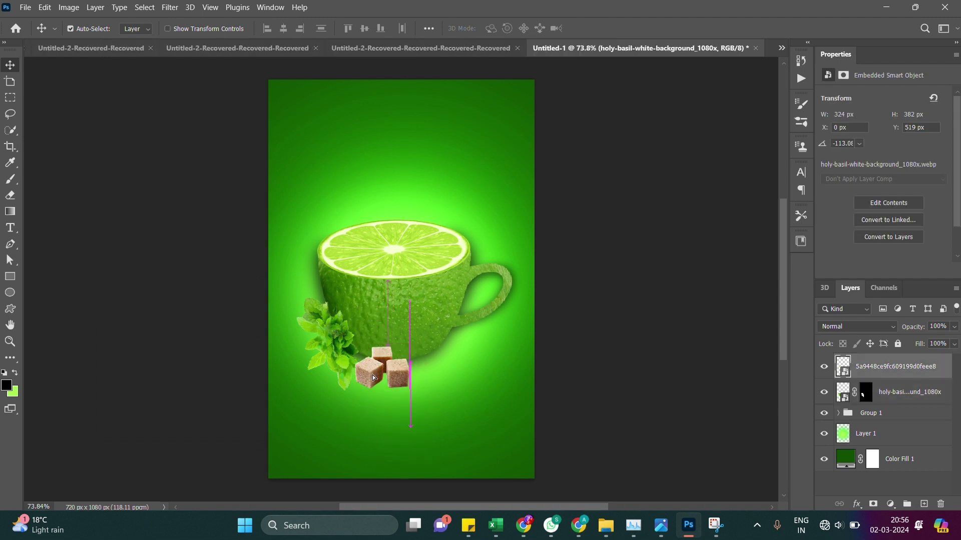
{"action": "left_click", "coordinate": [432, 446]}
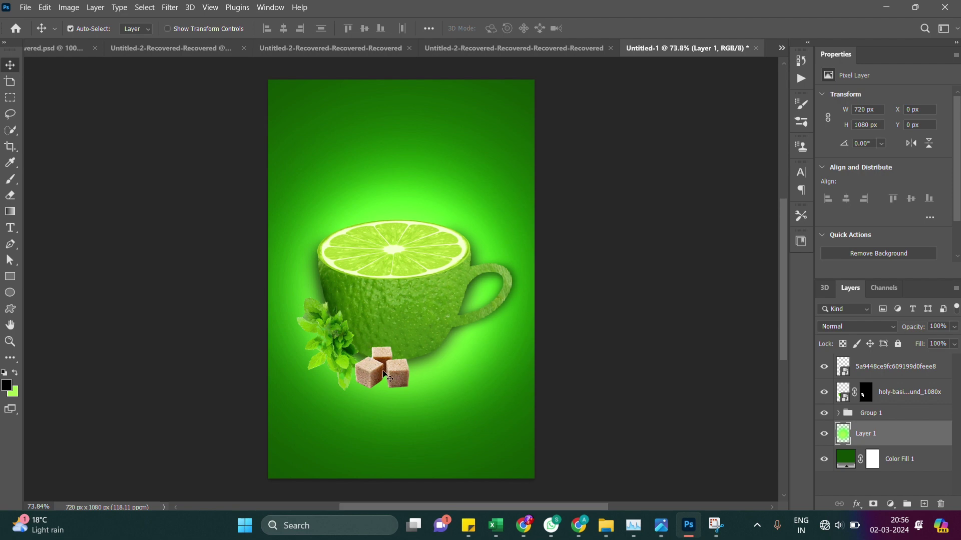
{"action": "key", "text": "alt+Tab"}
{"action": "left_click_drag", "start_coordinate": [379, 109], "coordinate": [667, 495]}
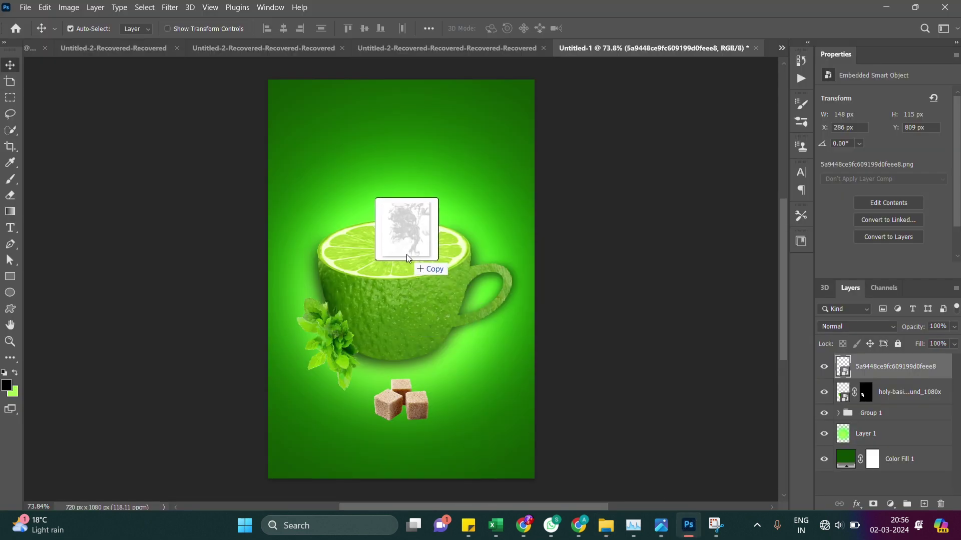
Place the smoke above the cup, sugar cubes at bottom centre, and basil lower left
{"action": "mouse_move", "coordinate": [667, 495]}
{"action": "left_mouse_down"}
{"action": "mouse_move", "coordinate": [401, 226]}
{"action": "mouse_move", "coordinate": [340, 88]}
{"action": "left_mouse_up"}
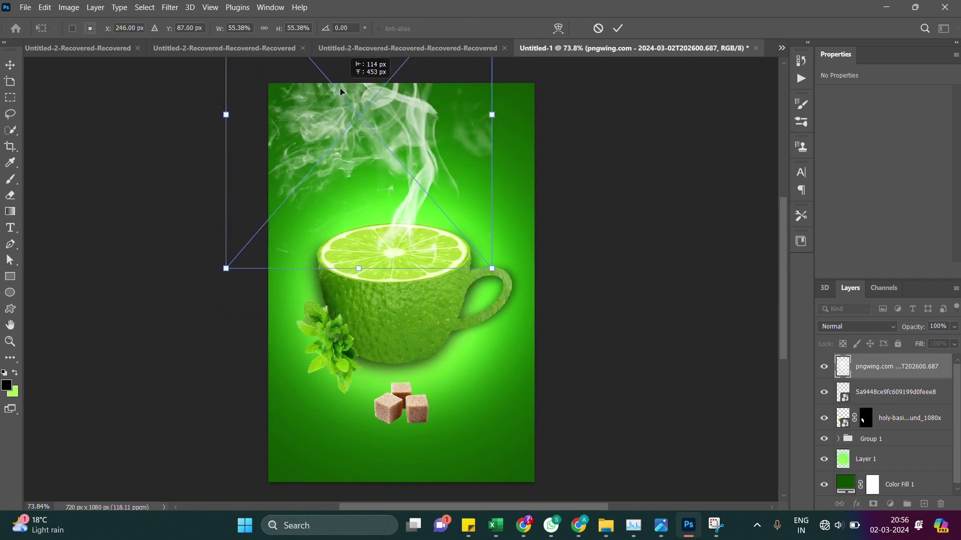
{"action": "key", "text": "Return"}
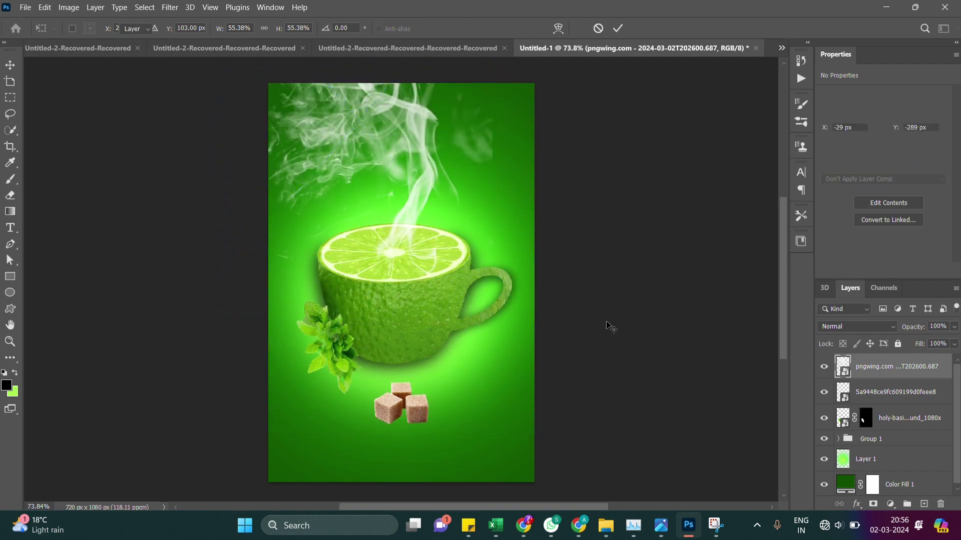
{"action": "left_click_drag", "start_coordinate": [425, 459], "coordinate": [426, 448]}
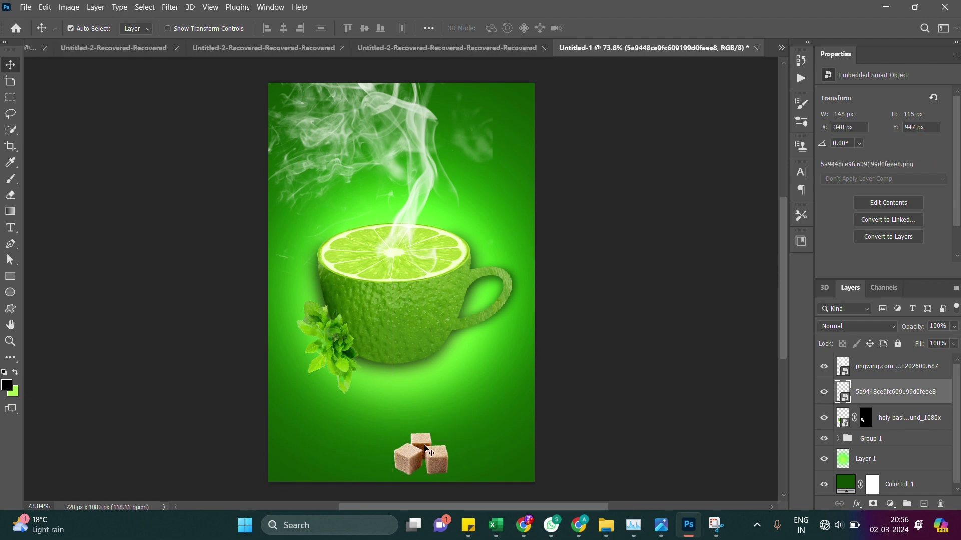
{"action": "left_click_drag", "start_coordinate": [328, 353], "coordinate": [305, 401]}
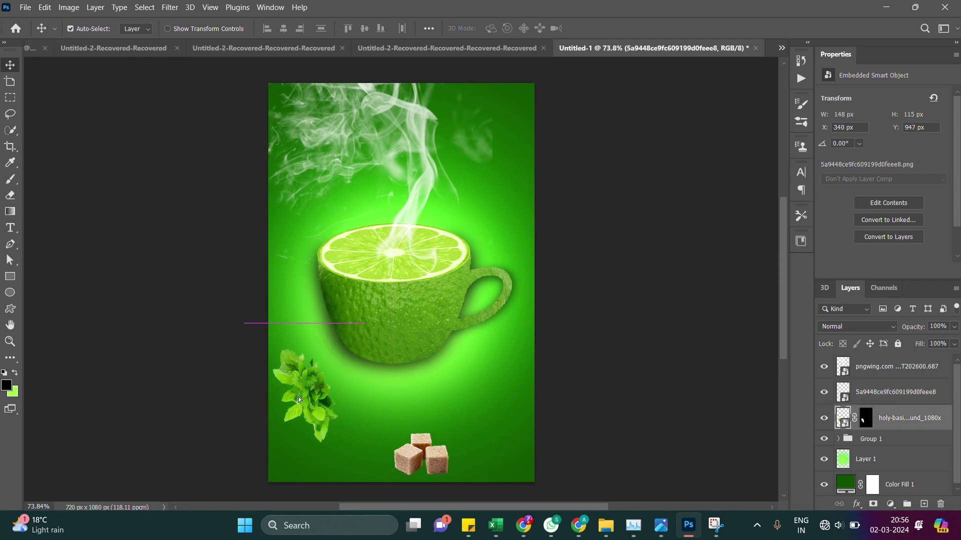
Lower the lime cup group a few pixels with the arrow keys
{"action": "left_click", "coordinate": [888, 439]}
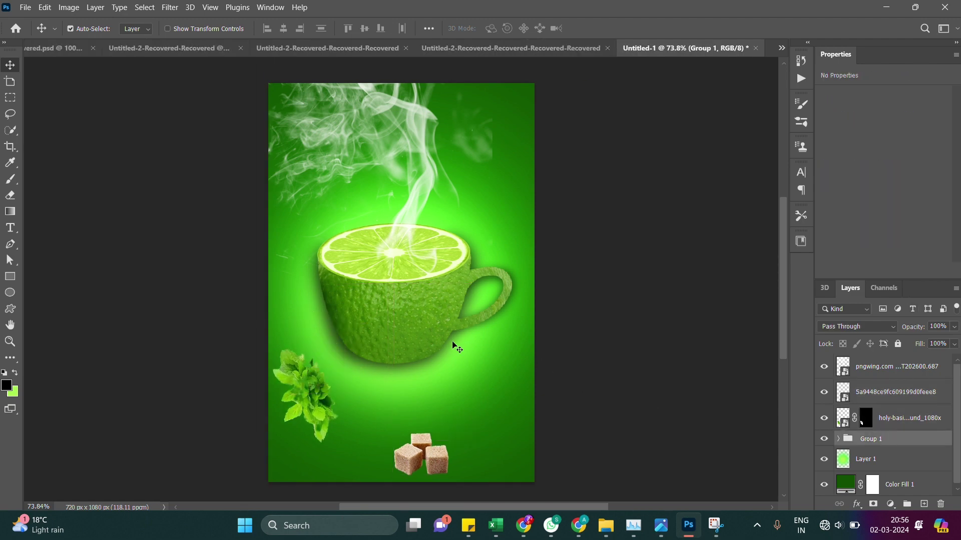
{"action": "key", "text": "Down"}
{"action": "key", "text": "Down"}
{"action": "key", "text": "Down"}
{"action": "key", "text": "Down"}
{"action": "key", "text": "Down"}
{"action": "key", "text": "Down"}
{"action": "key", "text": "Down"}
{"action": "key", "text": "Down"}
{"action": "key", "text": "Down"}
{"action": "key", "text": "Down"}
{"action": "key", "text": "Down"}
{"action": "key", "text": "Down"}
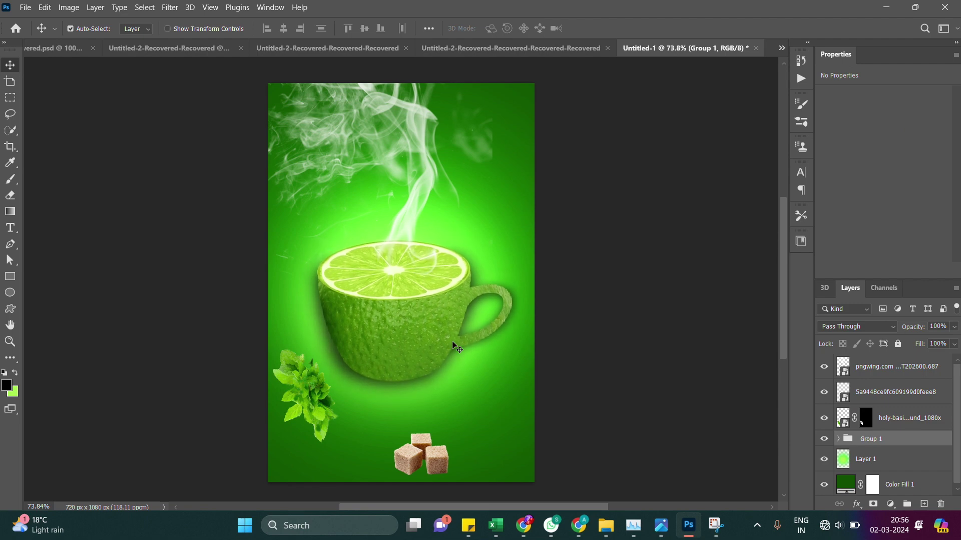
{"action": "key", "text": "Down"}
{"action": "key", "text": "Down"}
{"action": "key", "text": "Down"}
{"action": "key", "text": "Down"}
{"action": "key", "text": "Down"}
{"action": "key", "text": "Down"}
{"action": "key", "text": "Down"}
{"action": "key", "text": "Down"}
{"action": "key", "text": "Down"}
{"action": "key", "text": "Down"}
{"action": "key", "text": "Down"}
{"action": "key", "text": "Down"}
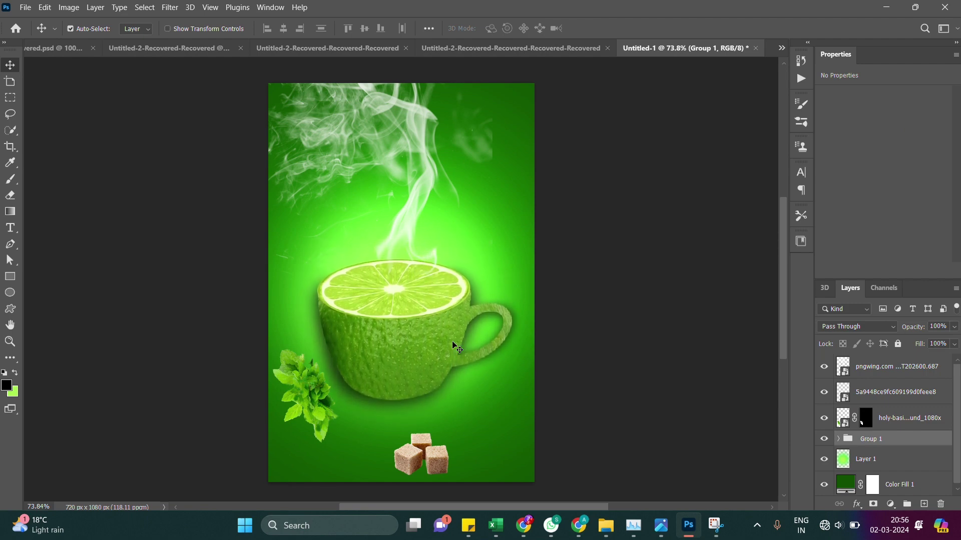
{"action": "key", "text": "Down"}
{"action": "key", "text": "Down"}
{"action": "key", "text": "Down"}
{"action": "key", "text": "Down"}
{"action": "key", "text": "Down"}
{"action": "key", "text": "Down"}
{"action": "key", "text": "Down"}
{"action": "key", "text": "Down"}
{"action": "key", "text": "Down"}
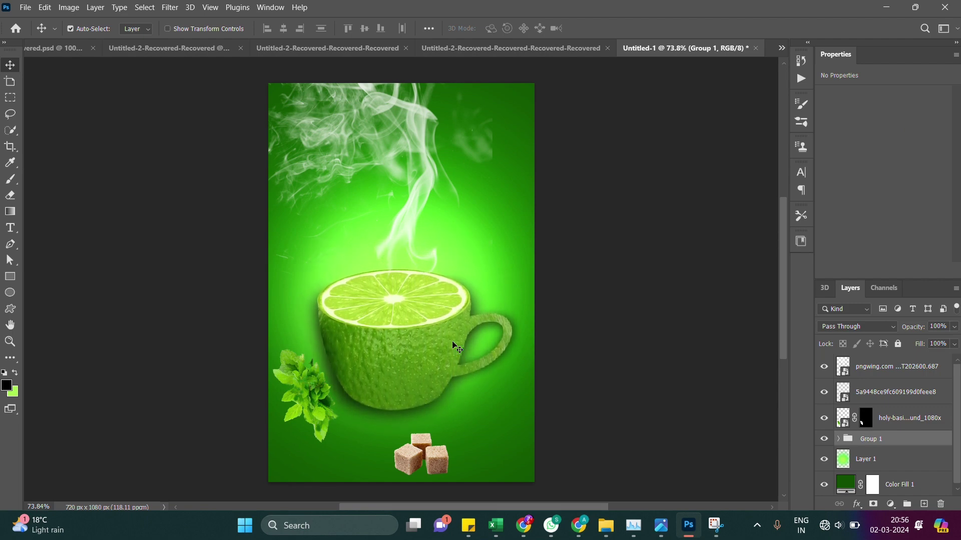
{"action": "key", "text": "Down"}
{"action": "key", "text": "Down"}
{"action": "key", "text": "Down"}
{"action": "key", "text": "Down"}
{"action": "key", "text": "Down"}
{"action": "key", "text": "Down"}
{"action": "key", "text": "Down"}
{"action": "key", "text": "Down"}
{"action": "key", "text": "Down"}
{"action": "key", "text": "Down"}
{"action": "key", "text": "Down"}
{"action": "key", "text": "Down"}
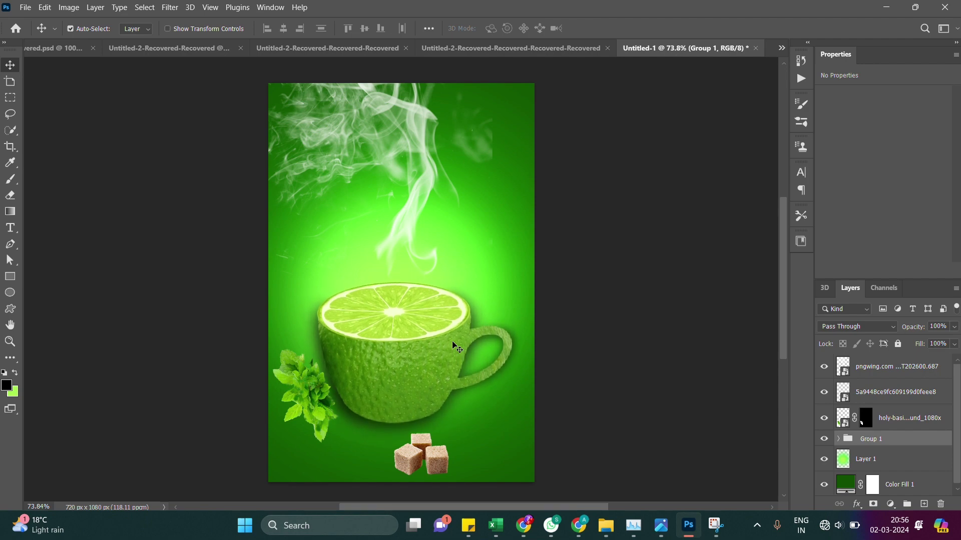
{"action": "key", "text": "Up"}
{"action": "key", "text": "Up"}
{"action": "key", "text": "Up"}
{"action": "key", "text": "Up"}
{"action": "key", "text": "Up"}
{"action": "key", "text": "Up"}
Move the smoke down and scale it to about 43% (488 × 620 px) above the cup rim
{"action": "left_click", "coordinate": [380, 148]}
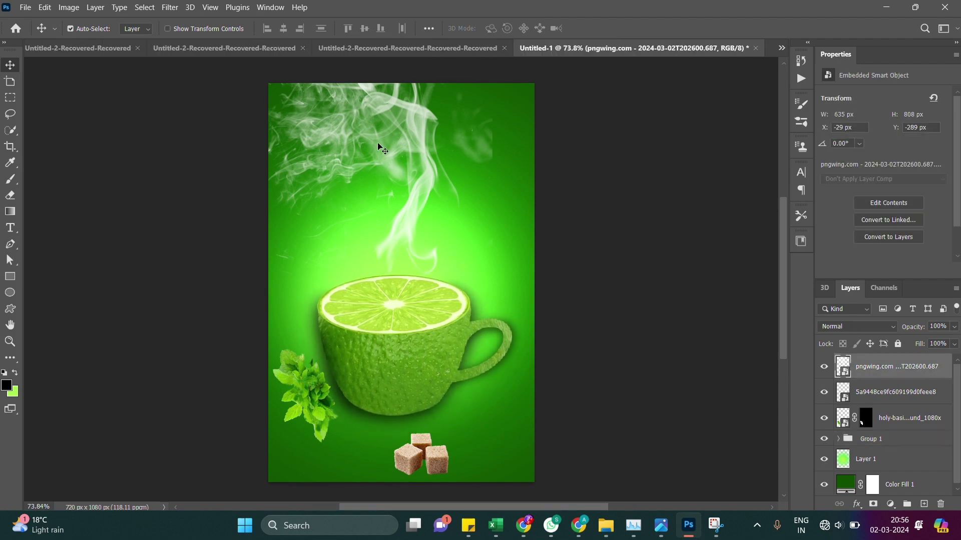
{"action": "left_click_drag", "start_coordinate": [378, 147], "coordinate": [376, 189]}
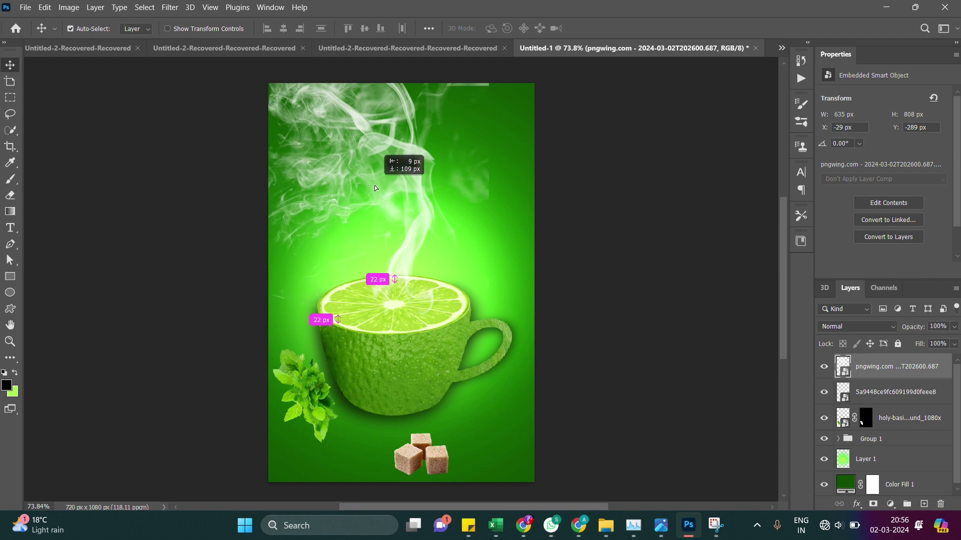
{"action": "key", "text": "ctrl+t"}
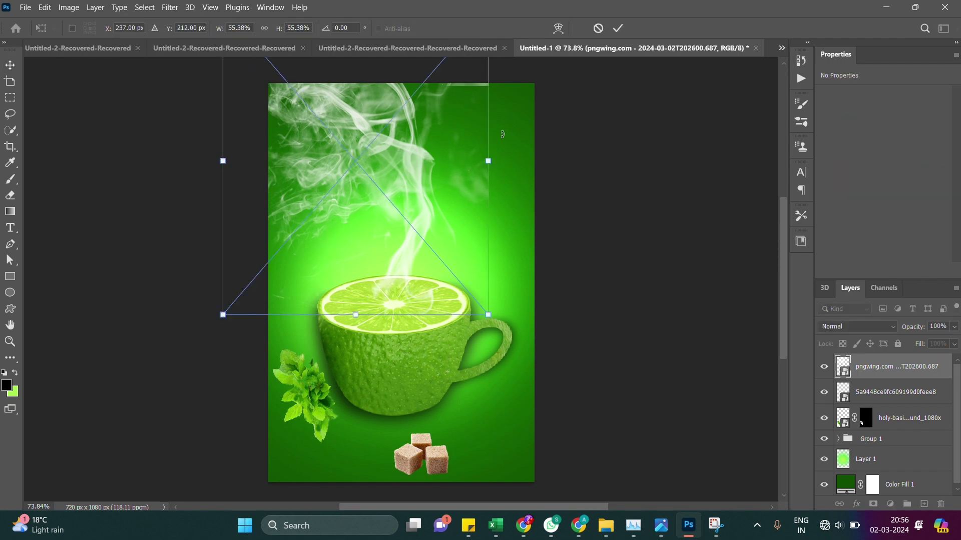
{"action": "left_click_drag", "start_coordinate": [489, 161], "coordinate": [427, 160]}
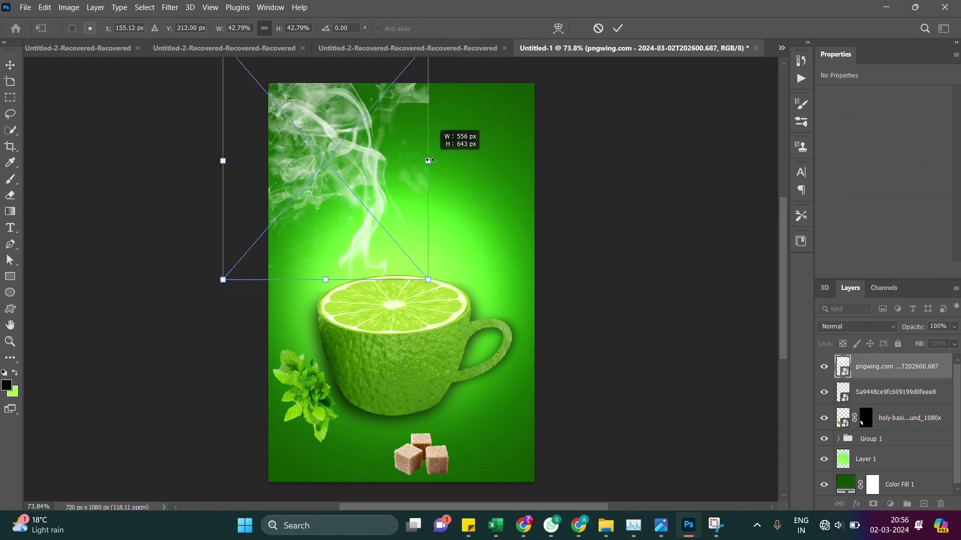
{"action": "left_click_drag", "start_coordinate": [354, 201], "coordinate": [363, 226]}
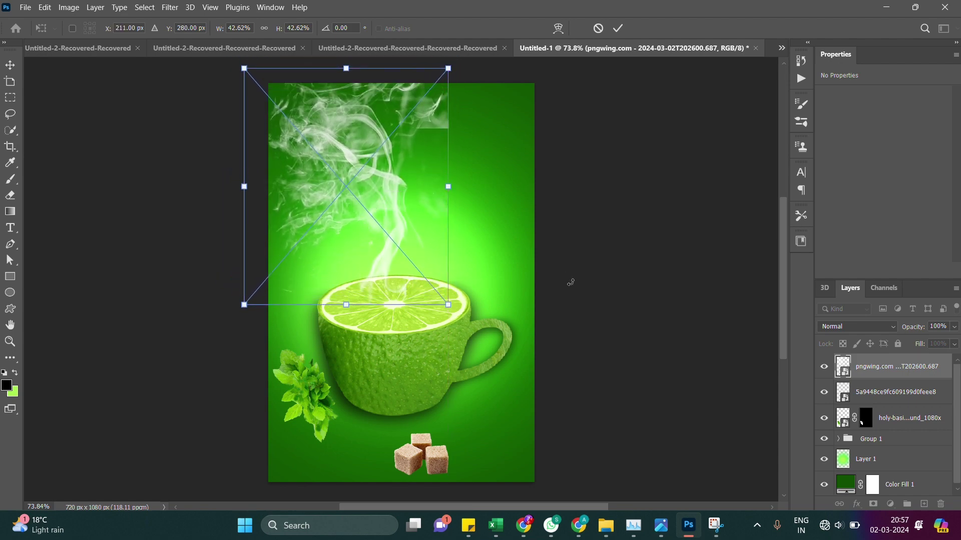
{"action": "key", "text": "Return"}
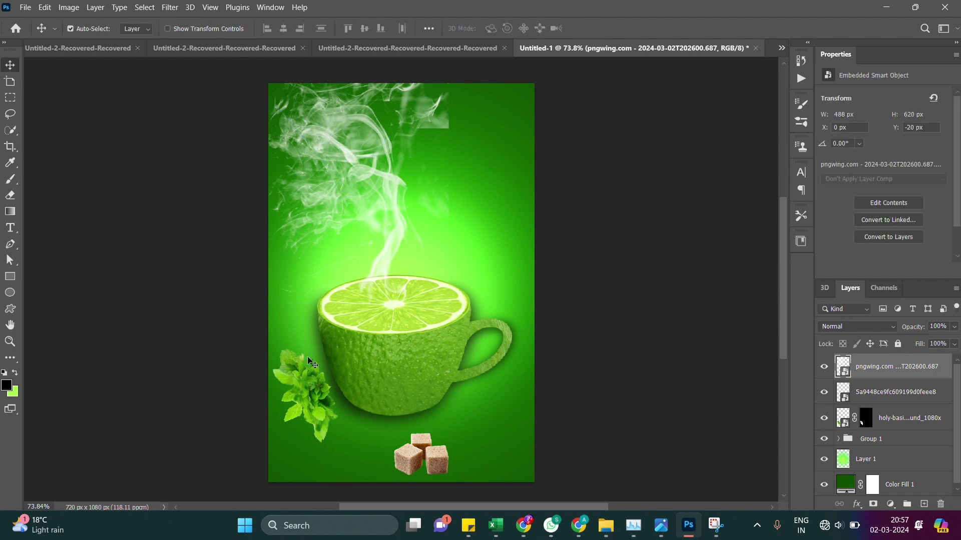
Roughly reposition the basil sprig and sugar cubes around the lime cup
{"action": "left_click_drag", "start_coordinate": [299, 391], "coordinate": [322, 380]}
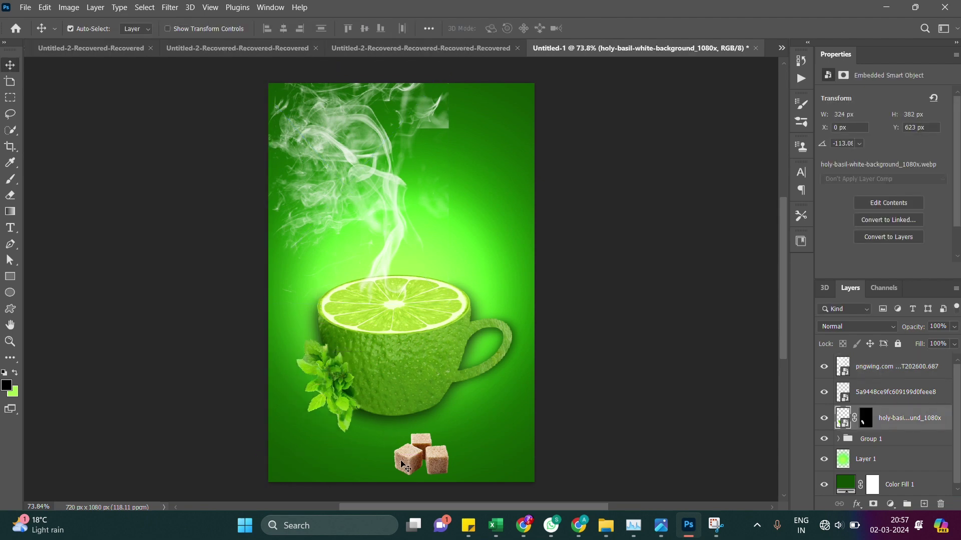
{"action": "left_click_drag", "start_coordinate": [406, 465], "coordinate": [383, 442]}
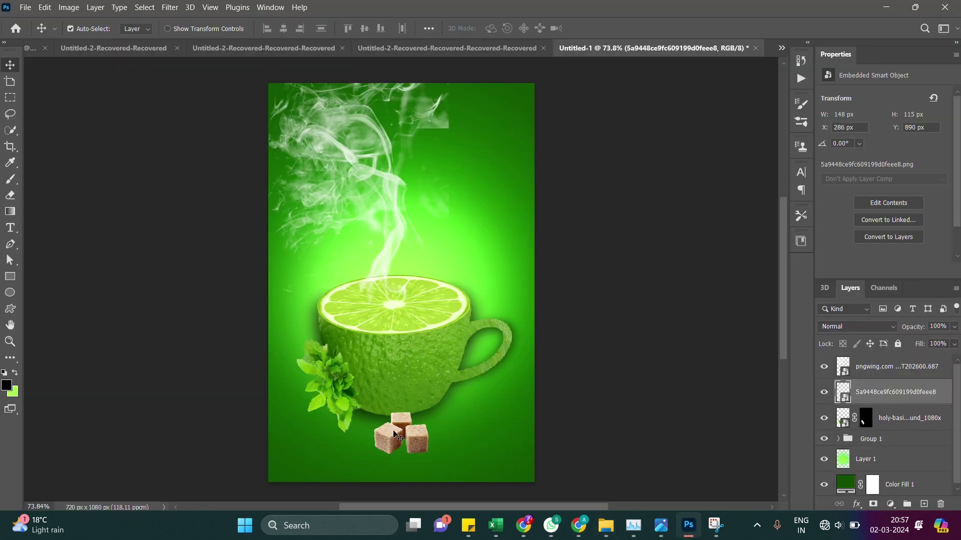
{"action": "mouse_move", "coordinate": [399, 437]}
{"action": "left_mouse_down"}
{"action": "mouse_move", "coordinate": [438, 347]}
{"action": "mouse_move", "coordinate": [463, 231]}
{"action": "left_mouse_up"}
{"action": "left_click_drag", "start_coordinate": [331, 393], "coordinate": [371, 428]}
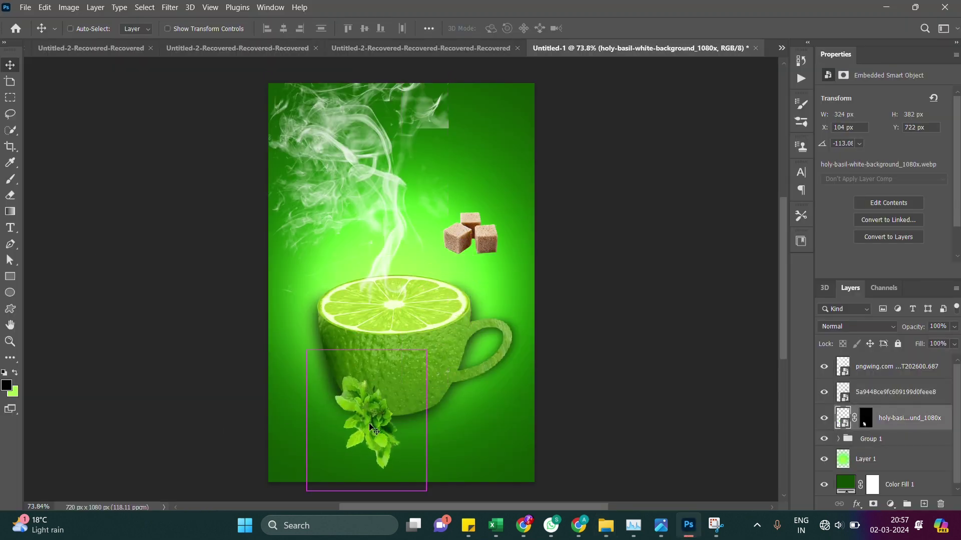
Rotate the basil sprig counterclockwise and enlarge it to about 156% beneath the cup
{"action": "key", "text": "ctrl+t"}
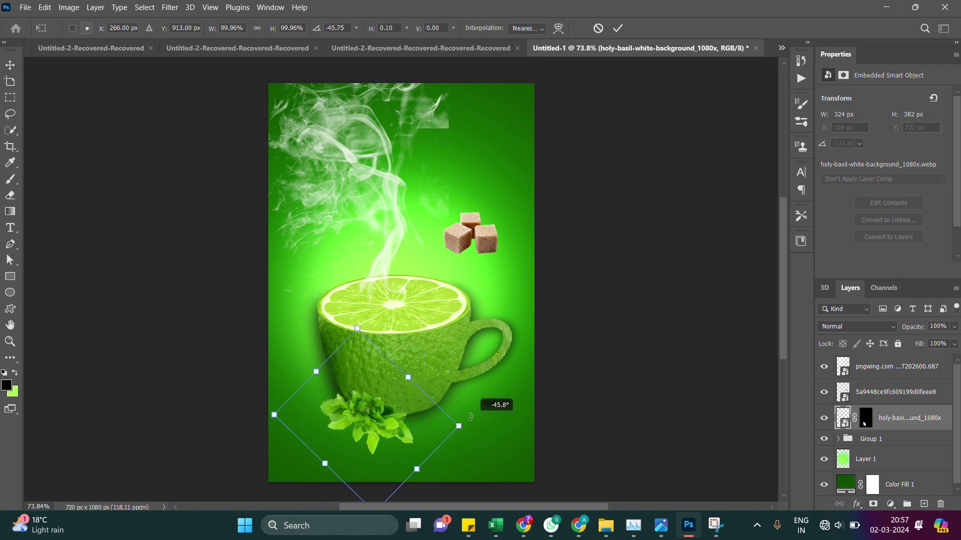
{"action": "left_click_drag", "start_coordinate": [439, 496], "coordinate": [475, 380]}
{"action": "left_click_drag", "start_coordinate": [358, 406], "coordinate": [393, 405]}
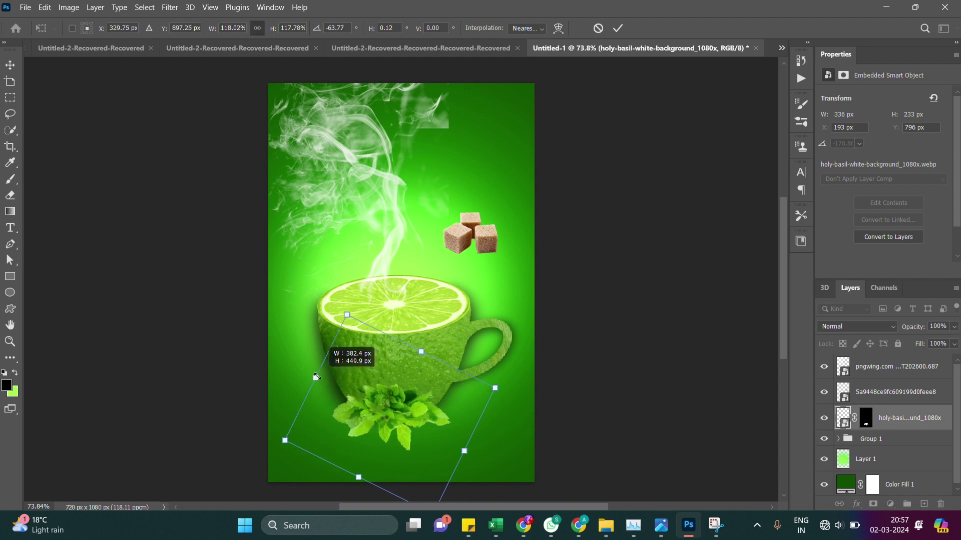
{"action": "left_click_drag", "start_coordinate": [337, 390], "coordinate": [264, 349]}
{"action": "left_click_drag", "start_coordinate": [364, 396], "coordinate": [383, 414]}
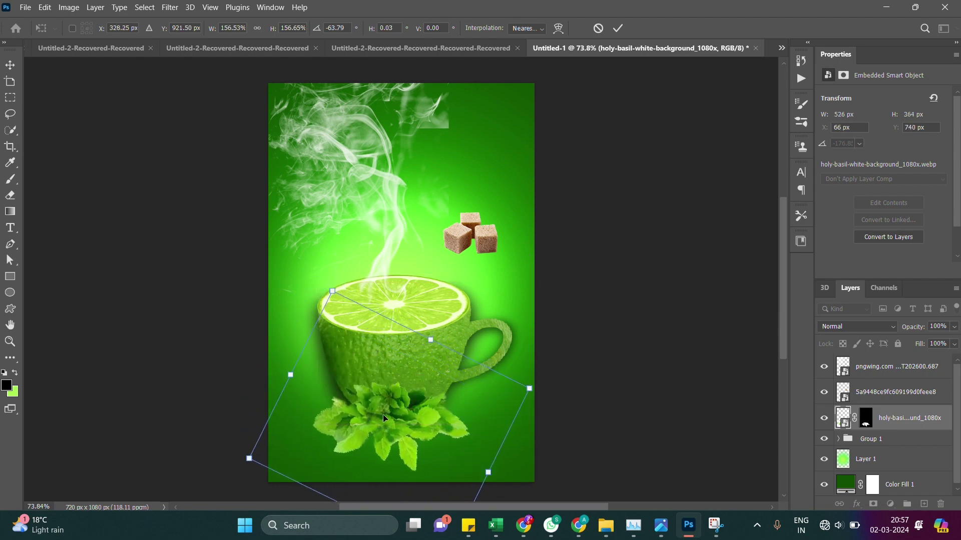
{"action": "key", "text": "Return"}
Place the sugar cubes at the lower left, beside the basil
{"action": "mouse_move", "coordinate": [462, 242]}
{"action": "left_mouse_down"}
{"action": "mouse_move", "coordinate": [302, 411]}
{"action": "mouse_move", "coordinate": [271, 404]}
{"action": "left_mouse_up"}
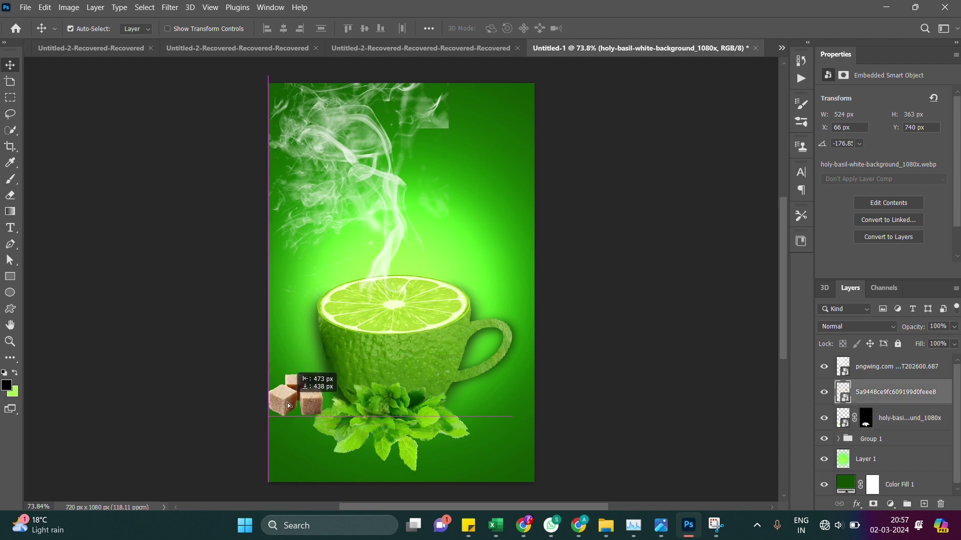
{"action": "left_click_drag", "start_coordinate": [270, 405], "coordinate": [290, 408]}
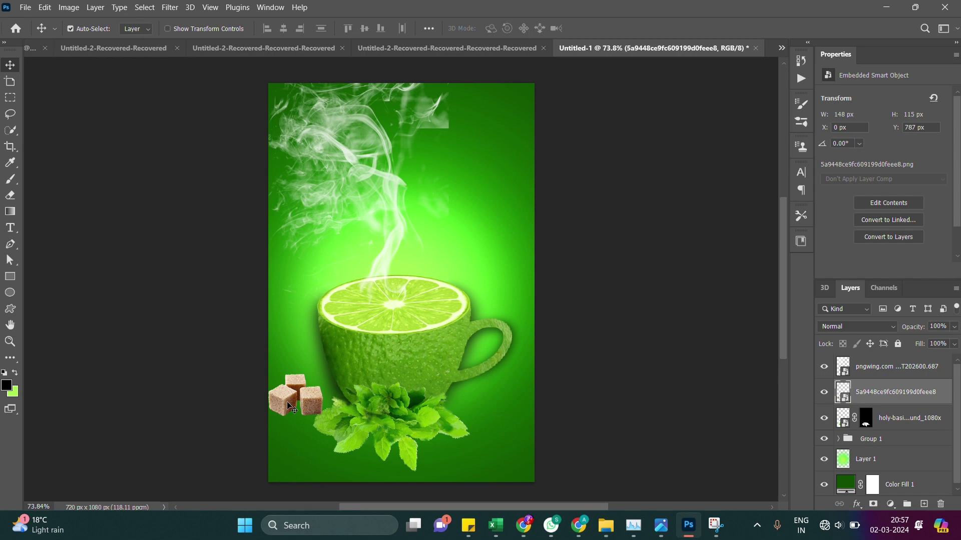
{"action": "key", "text": "alt+Tab"}
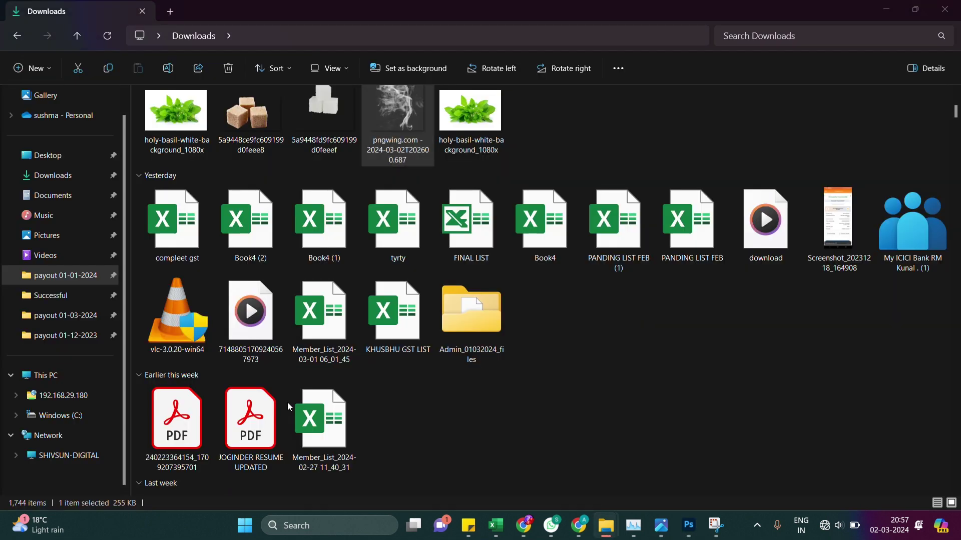
{"action": "key", "text": "alt+Tab"}
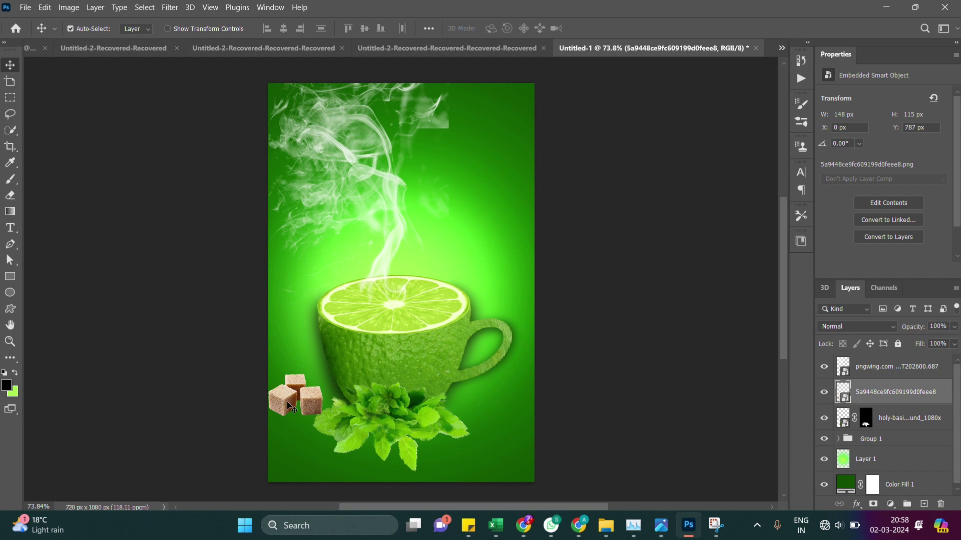
Complete the title as 'Fresh Drink' and move it lower
{"action": "type", "text": "Dr"}
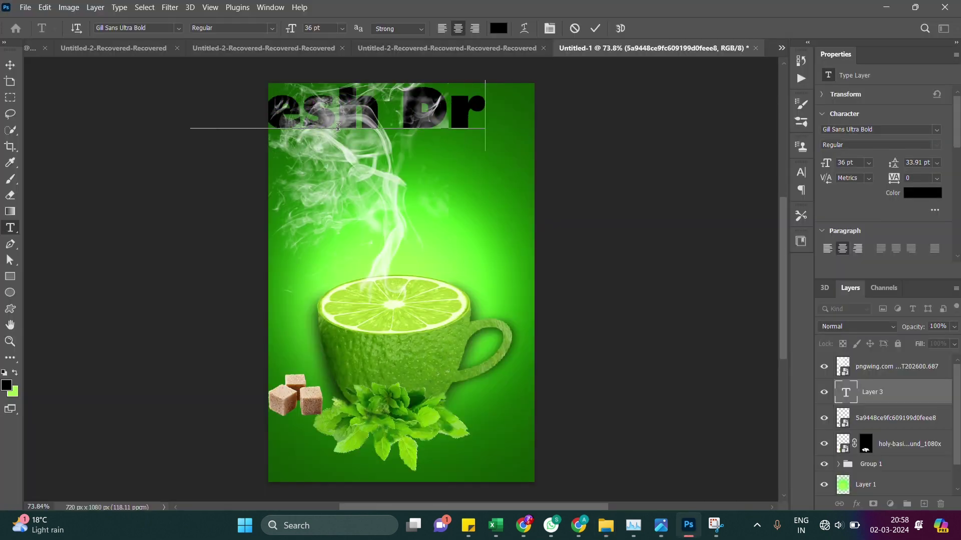
{"action": "type", "text": "ink"}
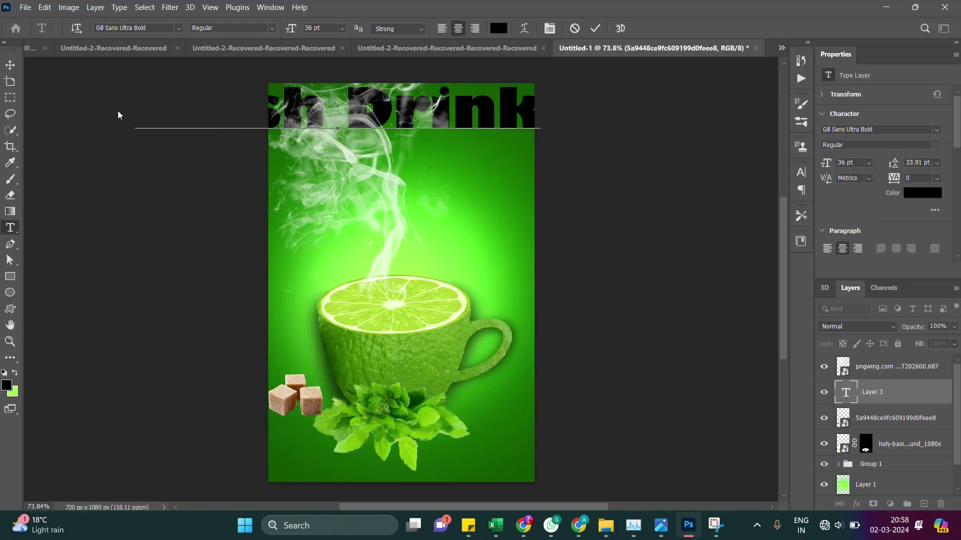
{"action": "left_click", "coordinate": [10, 65]}
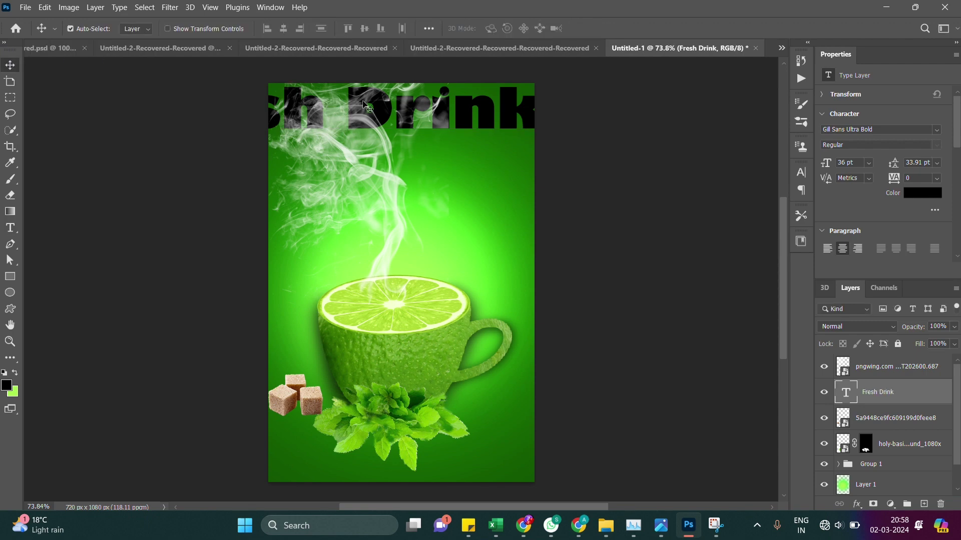
{"action": "left_click_drag", "start_coordinate": [413, 105], "coordinate": [412, 159]}
Shrink the title to about 64% and position it across the upper poster
{"action": "key", "text": "ctrl+t"}
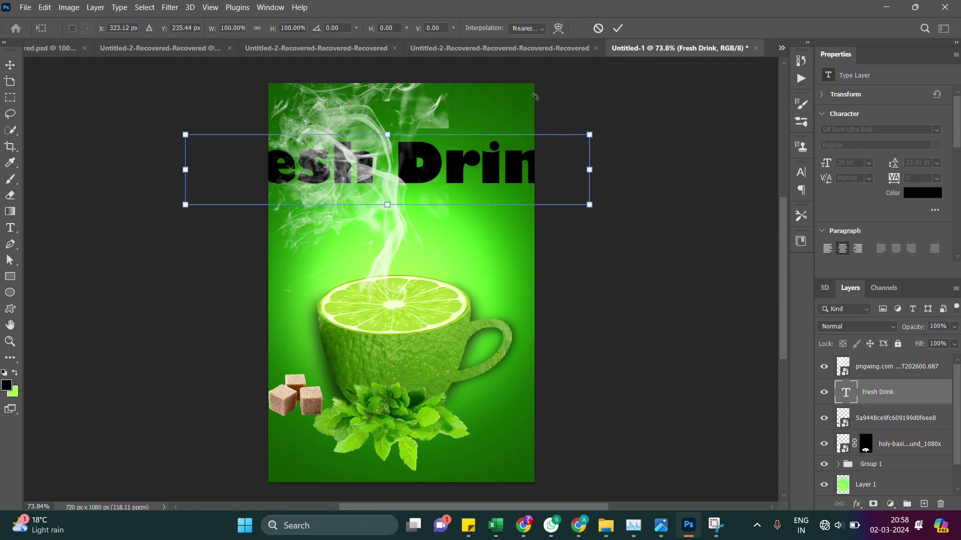
{"action": "left_click_drag", "start_coordinate": [591, 134], "coordinate": [446, 160]}
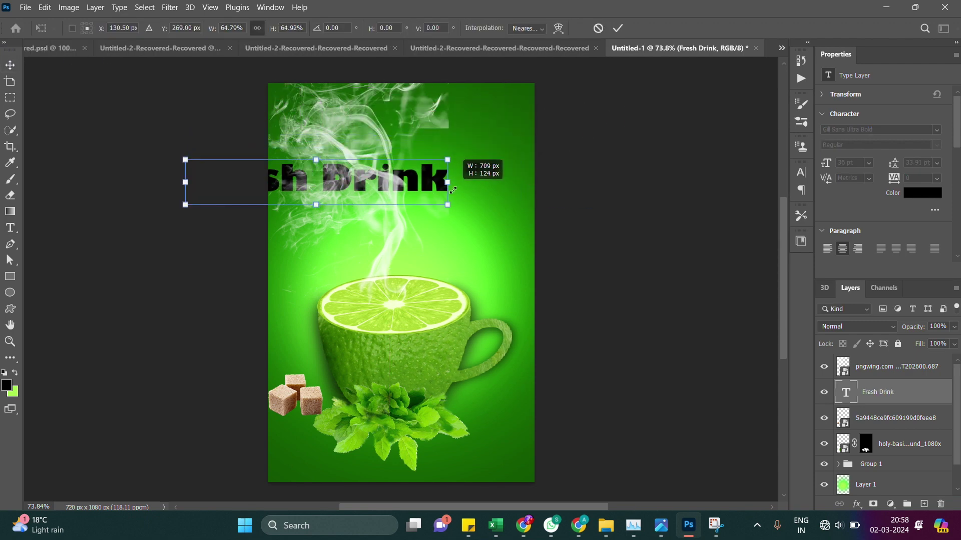
{"action": "left_click_drag", "start_coordinate": [253, 180], "coordinate": [336, 156]}
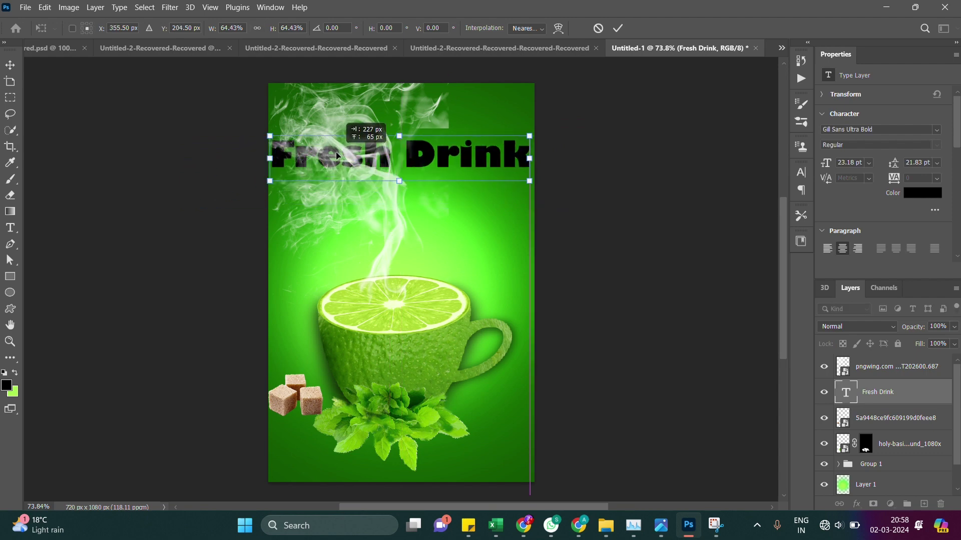
{"action": "key", "text": "Return"}
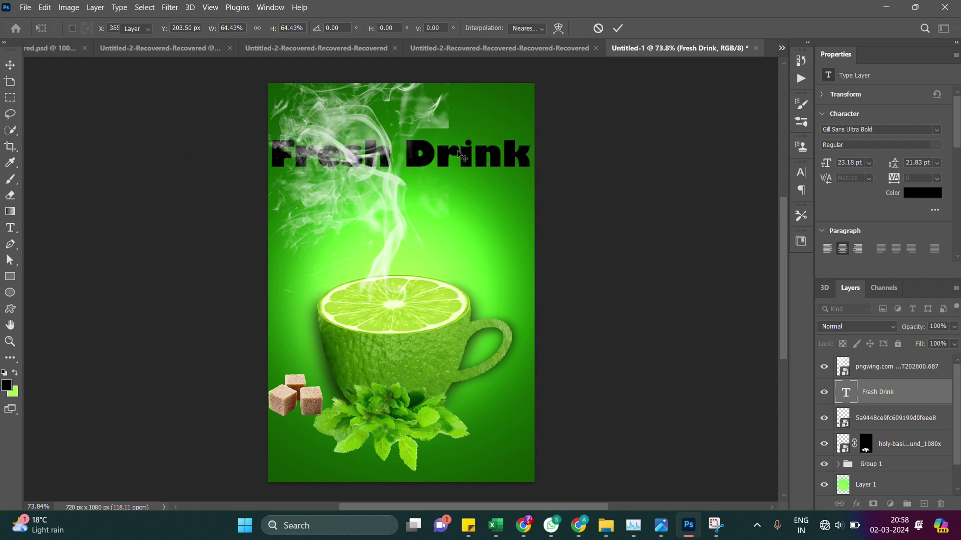
{"action": "double_click", "coordinate": [461, 155]}
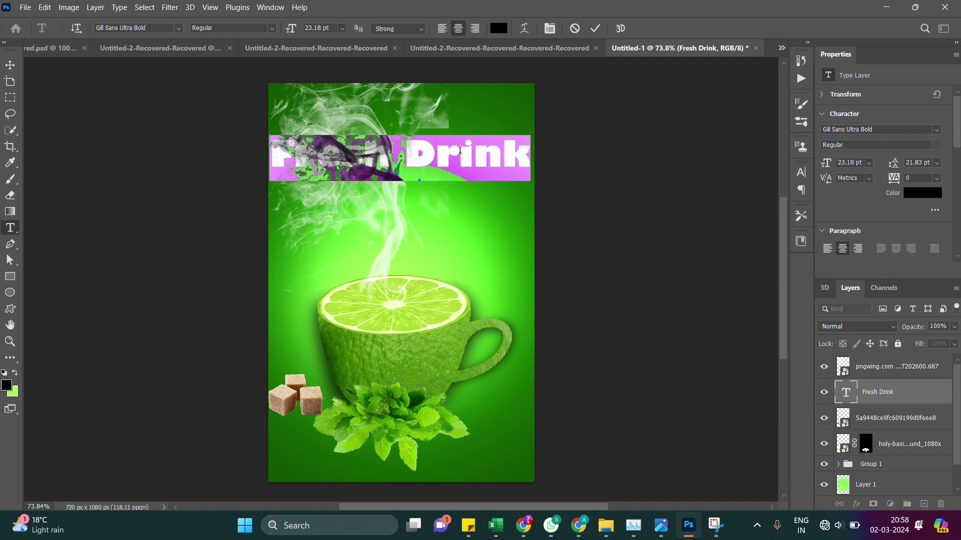
Change the 'Fresh Drink' font to Cambria, move its layer to the top, and nudge it up
{"action": "left_click", "coordinate": [158, 28]}
{"action": "left_click", "coordinate": [179, 28]}
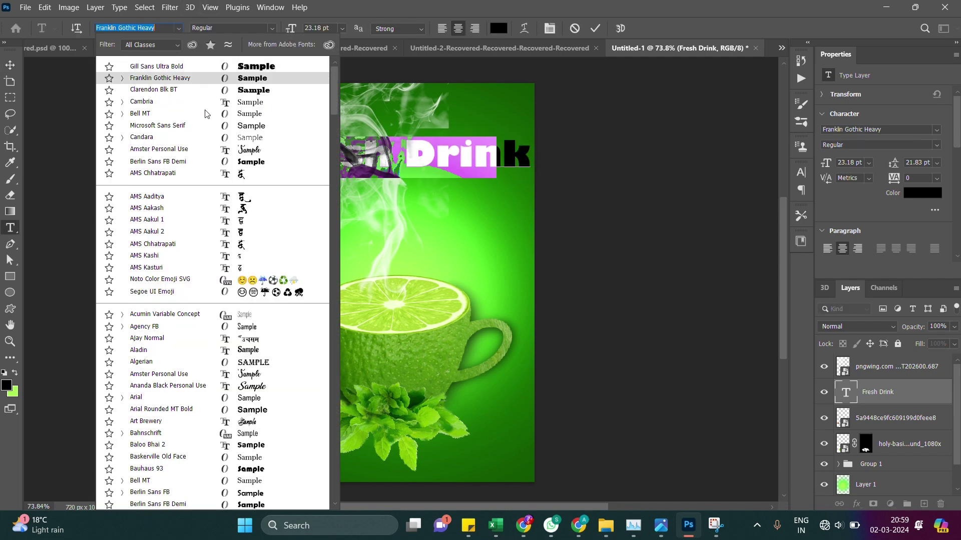
{"action": "left_click", "coordinate": [234, 106]}
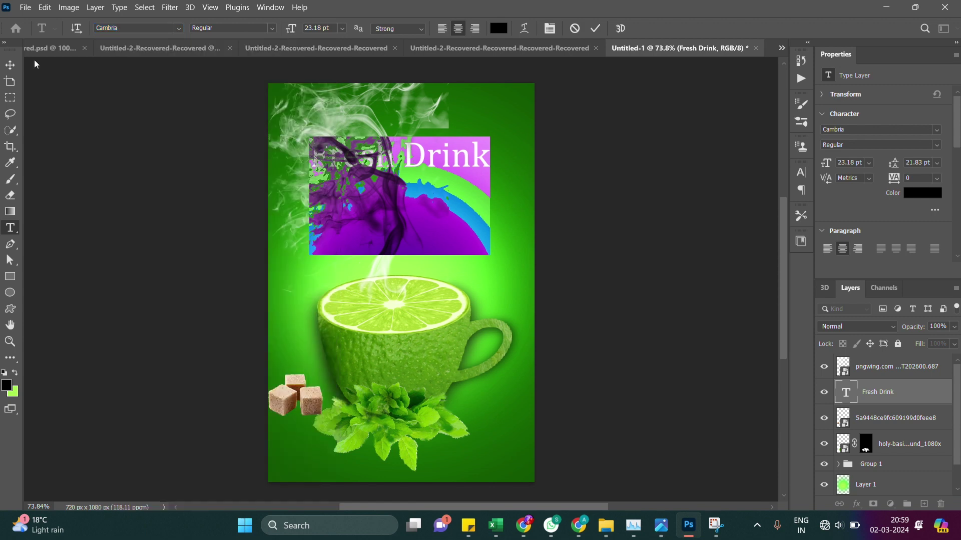
{"action": "left_click", "coordinate": [10, 65]}
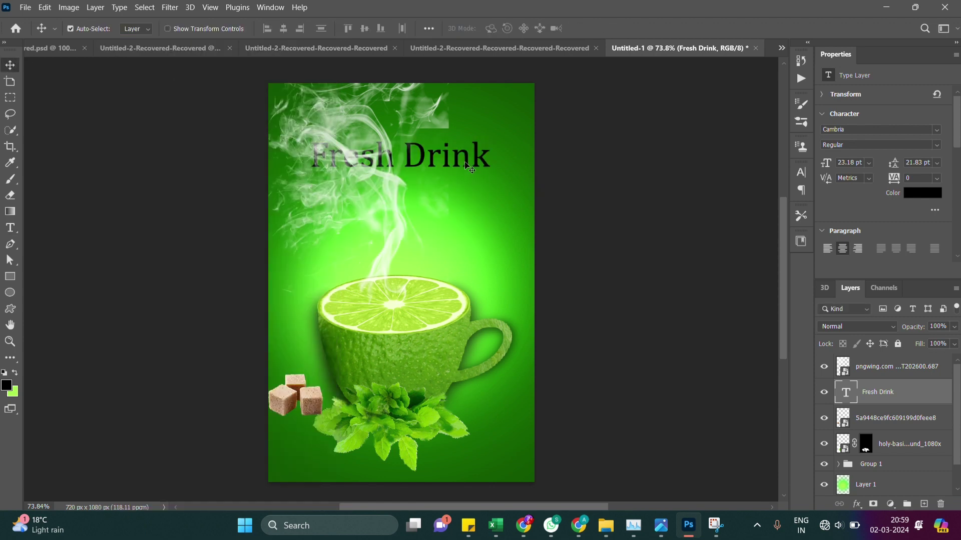
{"action": "left_click_drag", "start_coordinate": [881, 391], "coordinate": [815, 355]}
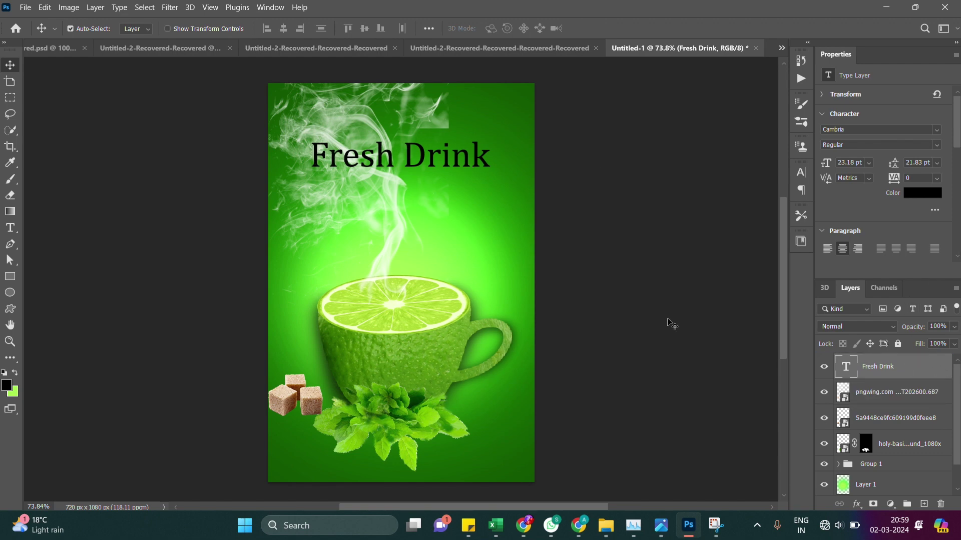
{"action": "left_click_drag", "start_coordinate": [423, 160], "coordinate": [428, 136]}
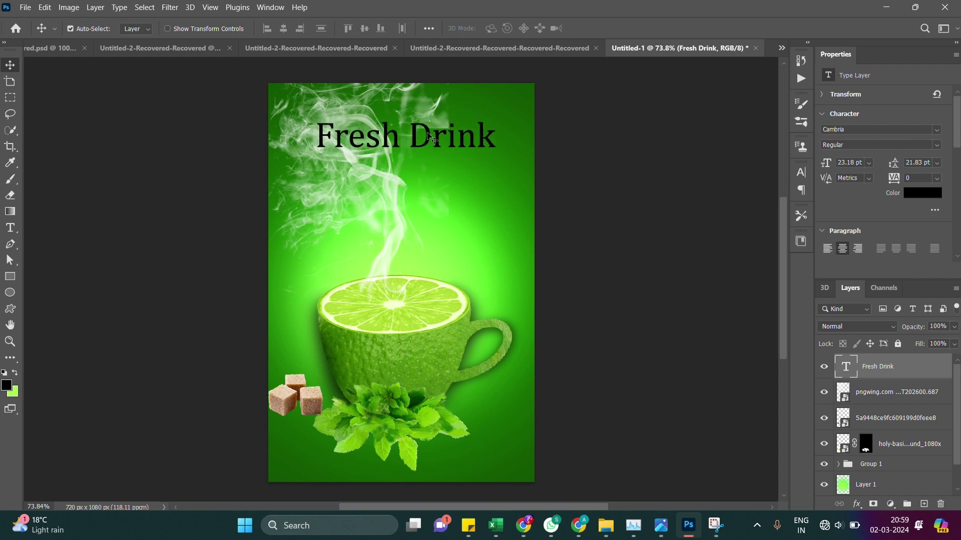
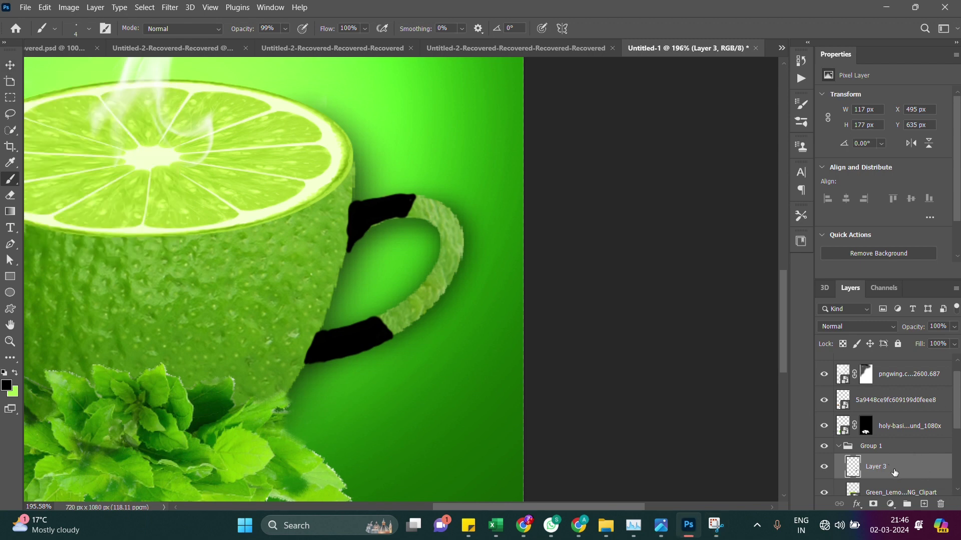
Add an inverted layer mask to Layer 3, with white paint and a 120 px Soft Round brush
{"action": "left_click", "coordinate": [873, 505]}
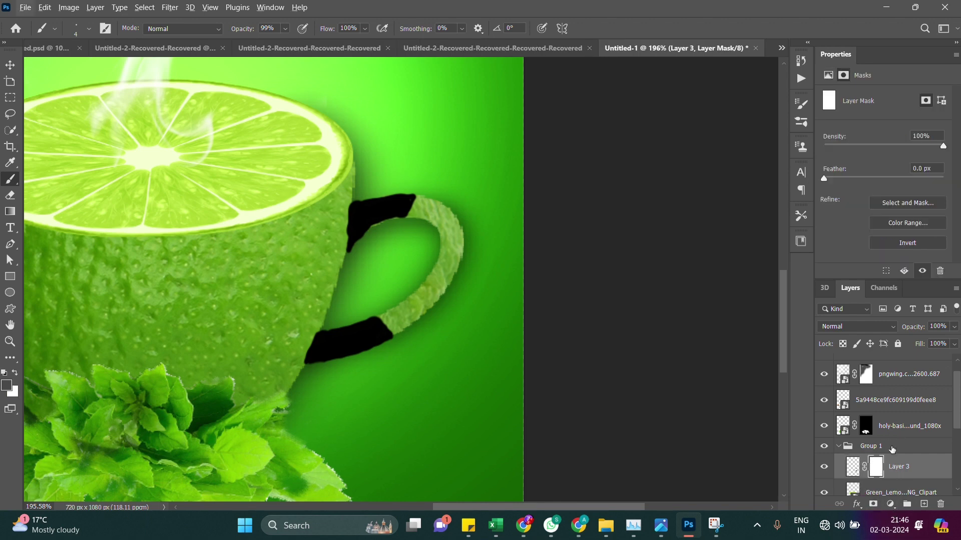
{"action": "key", "text": "ctrl+i"}
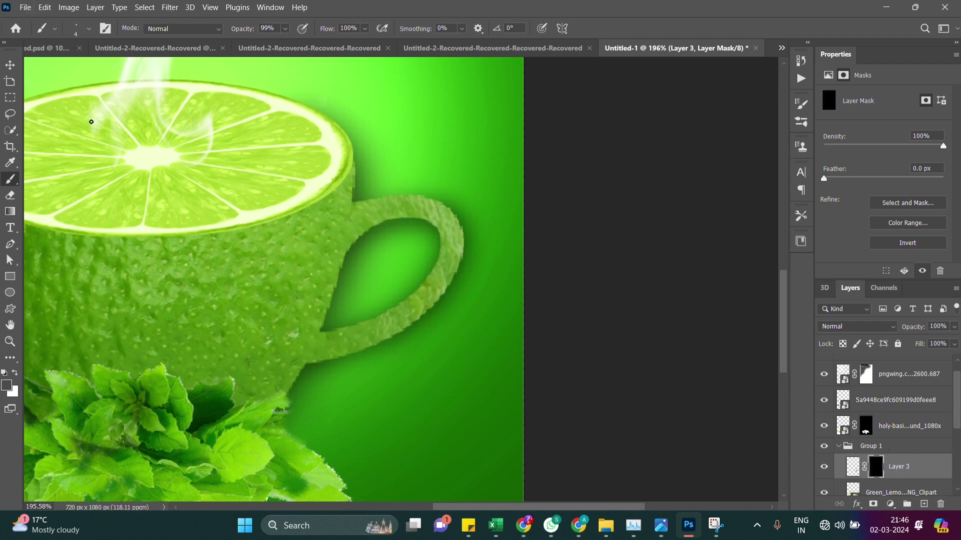
{"action": "left_click", "coordinate": [16, 374]}
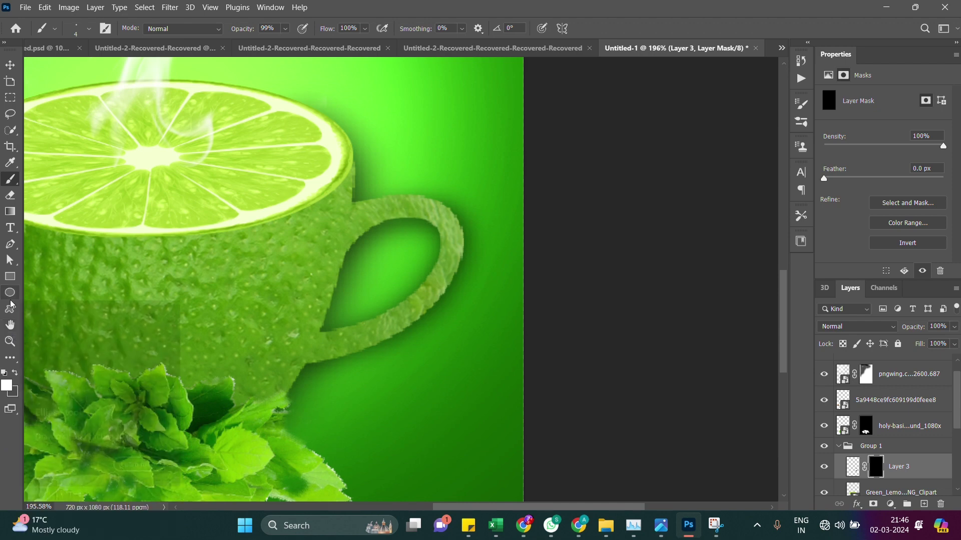
{"action": "mouse_move", "coordinate": [10, 194]}
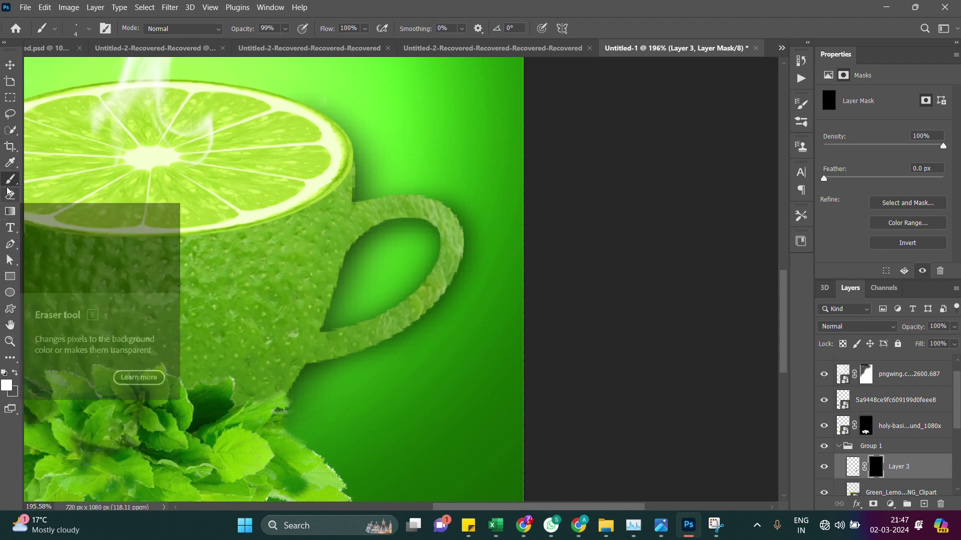
{"action": "left_click", "coordinate": [89, 28]}
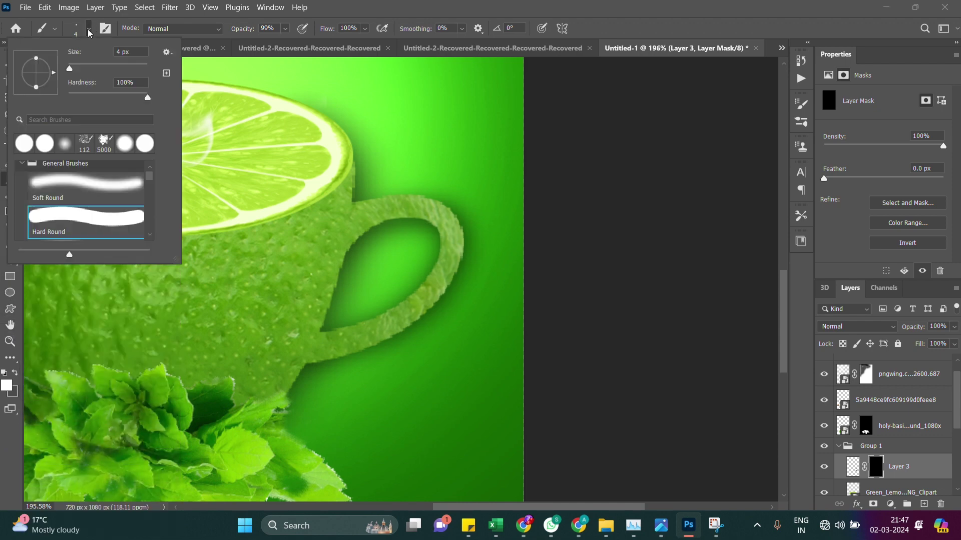
{"action": "left_click", "coordinate": [86, 68]}
{"action": "left_click", "coordinate": [57, 185]}
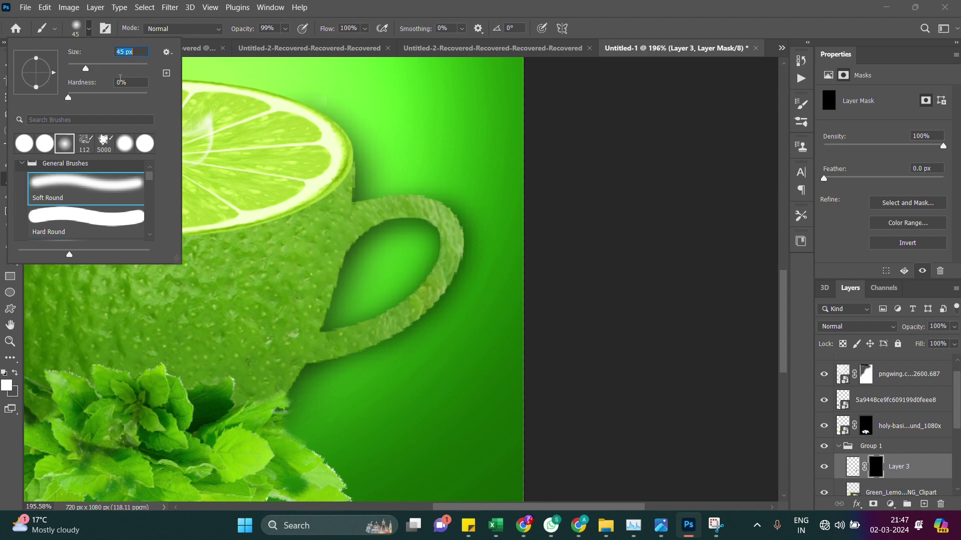
Paint soft dark shadows on the mask at the upper and lower handle joins
{"action": "left_click", "coordinate": [113, 68]}
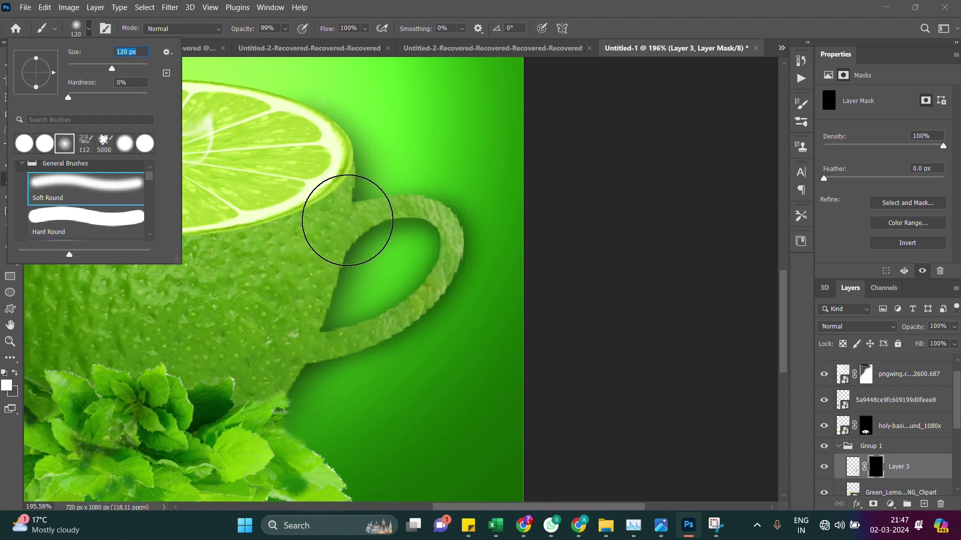
{"action": "left_click", "coordinate": [348, 221]}
{"action": "key", "text": "ctrl+z"}
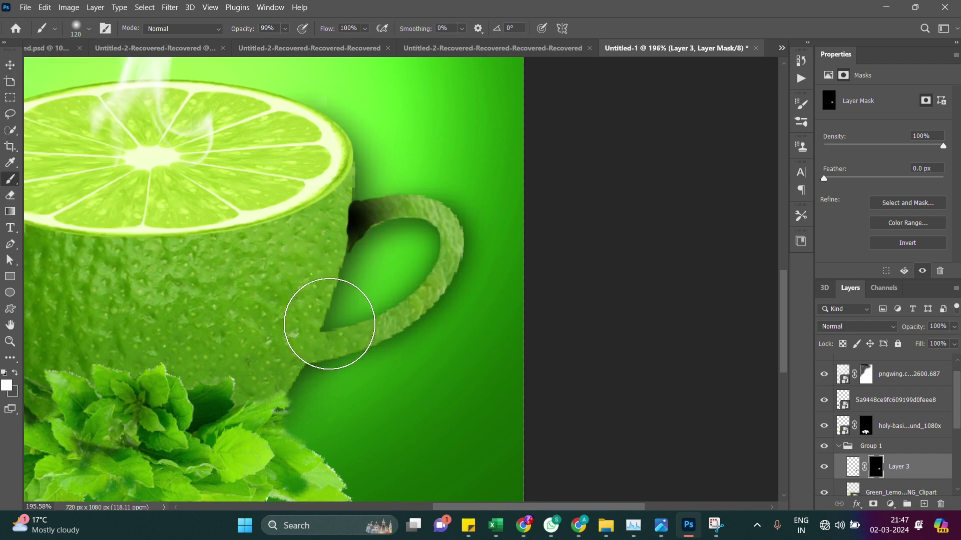
{"action": "left_click", "coordinate": [320, 340]}
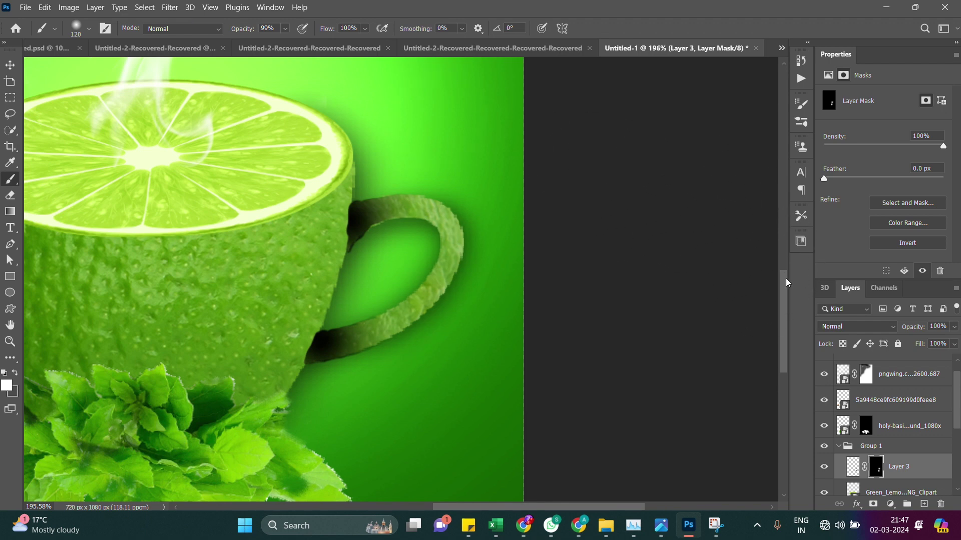
{"action": "left_click_drag", "start_coordinate": [786, 318], "coordinate": [784, 333]}
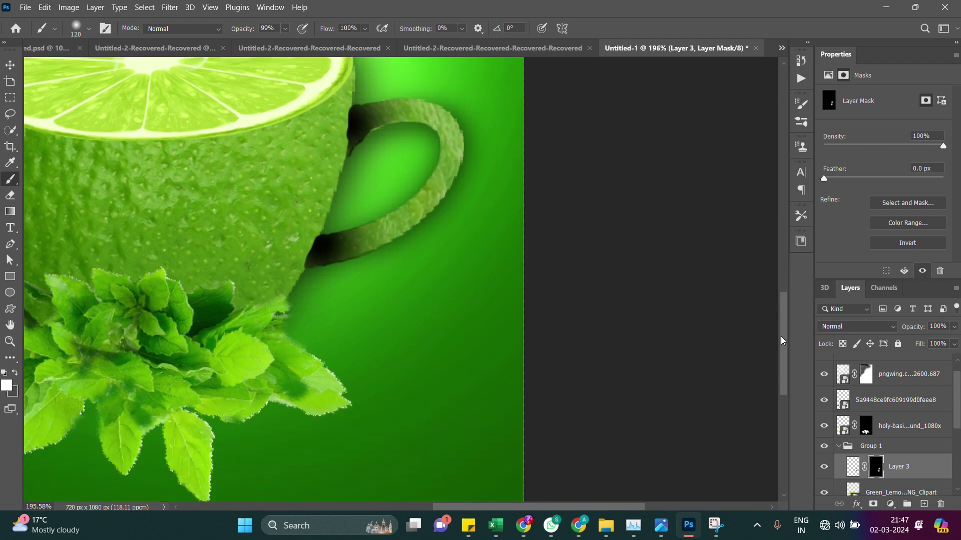
Trace the cup's right edge with a closed Pen path and make it a 1 px feathered selection
{"action": "left_click", "coordinate": [11, 245]}
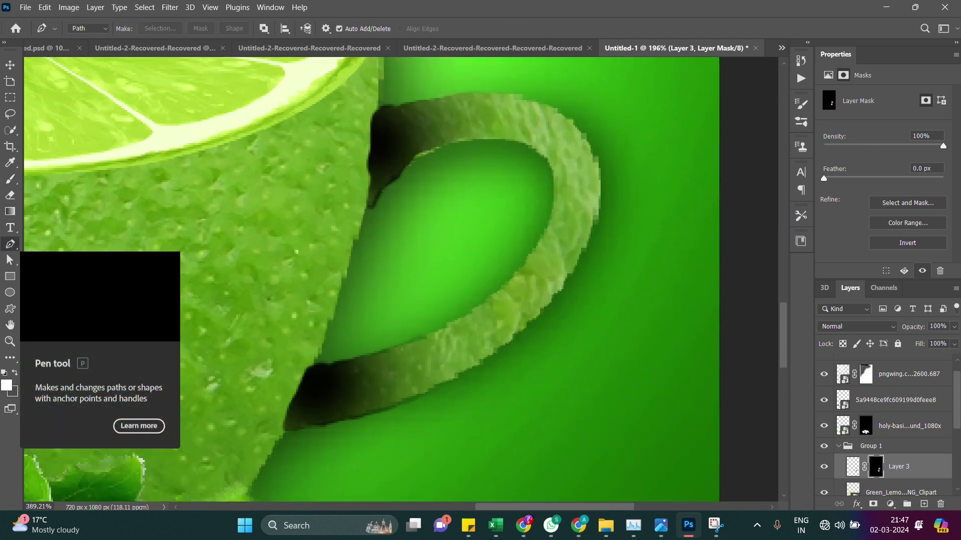
{"action": "scroll", "coordinate": [264, 120], "scroll_direction": "up", "scroll_amount": 5}
{"action": "left_click", "coordinate": [418, 133]}
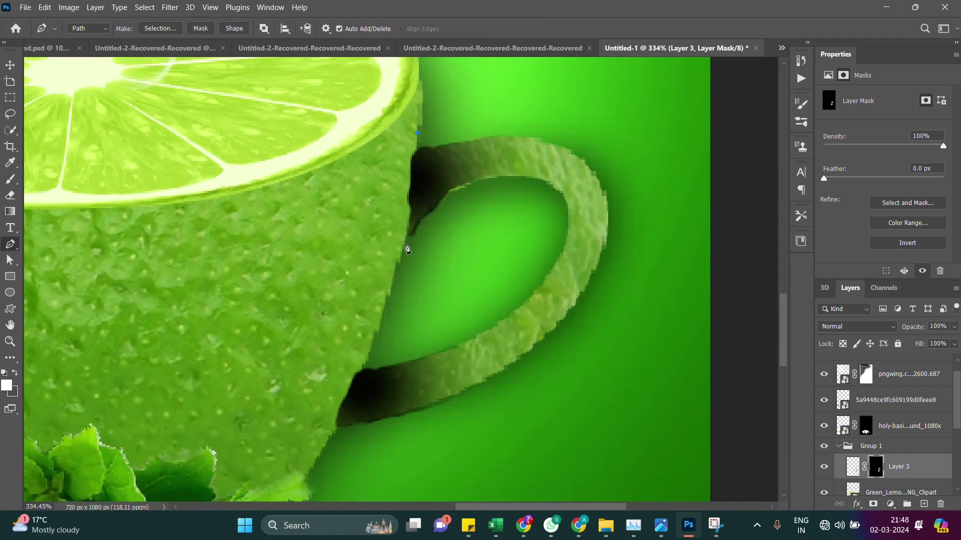
{"action": "left_click_drag", "start_coordinate": [407, 247], "coordinate": [398, 276]}
{"action": "left_click_drag", "start_coordinate": [362, 371], "coordinate": [354, 391]}
{"action": "left_click_drag", "start_coordinate": [328, 445], "coordinate": [320, 452]}
{"action": "left_click", "coordinate": [419, 136]}
{"action": "right_click", "coordinate": [396, 208]}
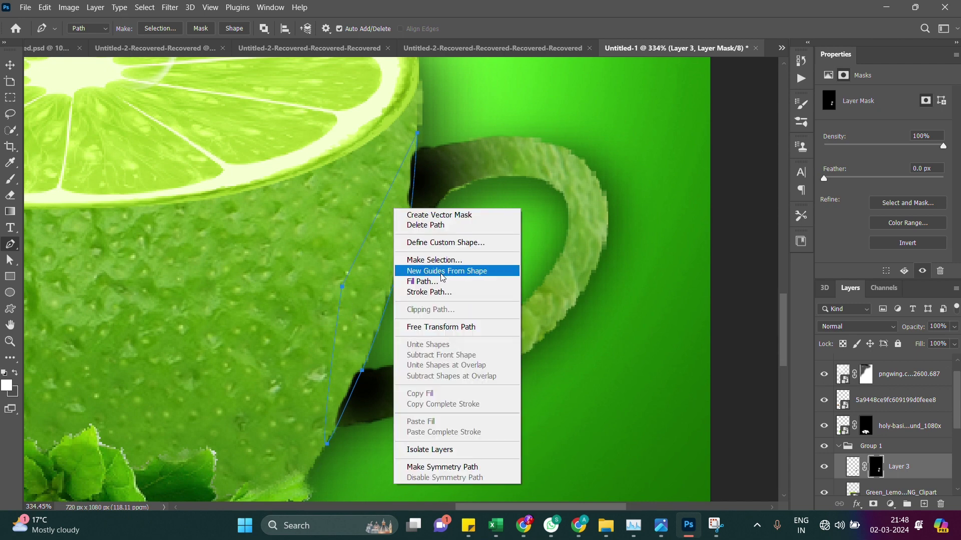
{"action": "left_click", "coordinate": [435, 261]}
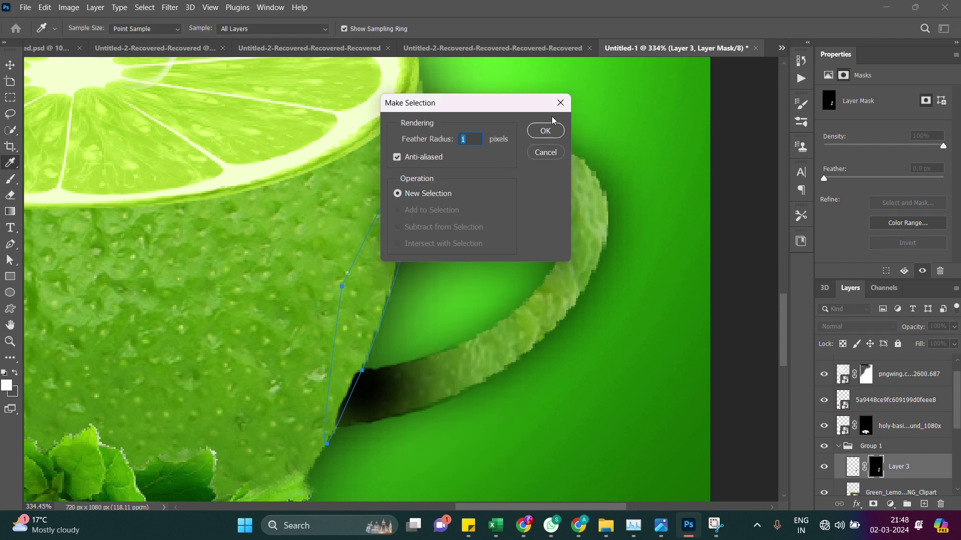
{"action": "left_click", "coordinate": [543, 132]}
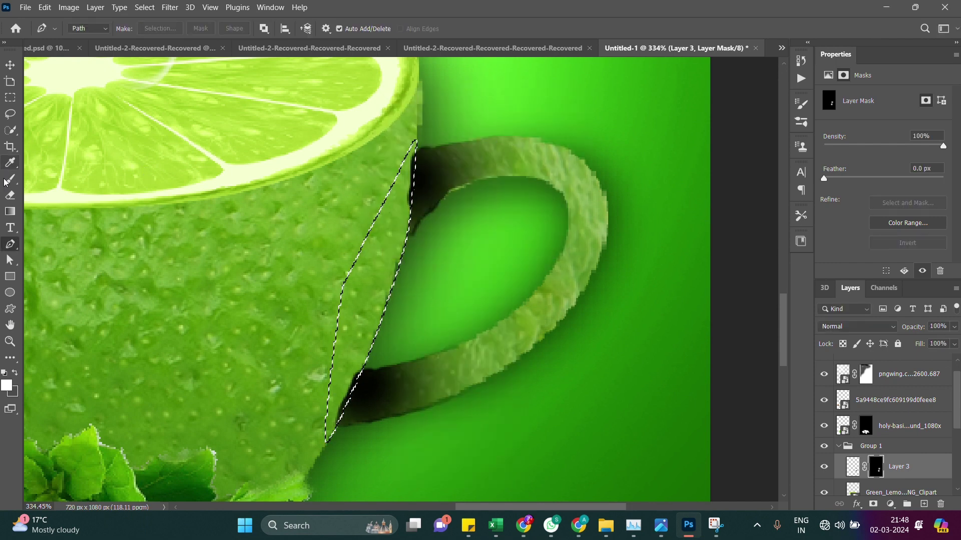
Swap the colours and set the background colour to black
{"action": "left_click", "coordinate": [15, 373]}
{"action": "left_click", "coordinate": [14, 393]}
{"action": "left_click_drag", "start_coordinate": [644, 421], "coordinate": [787, 457]}
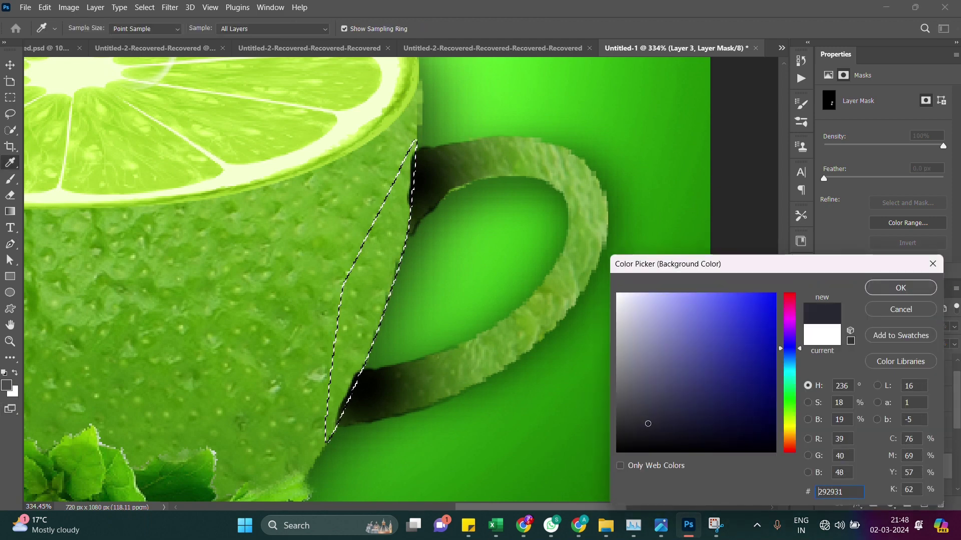
{"action": "left_click", "coordinate": [909, 287]}
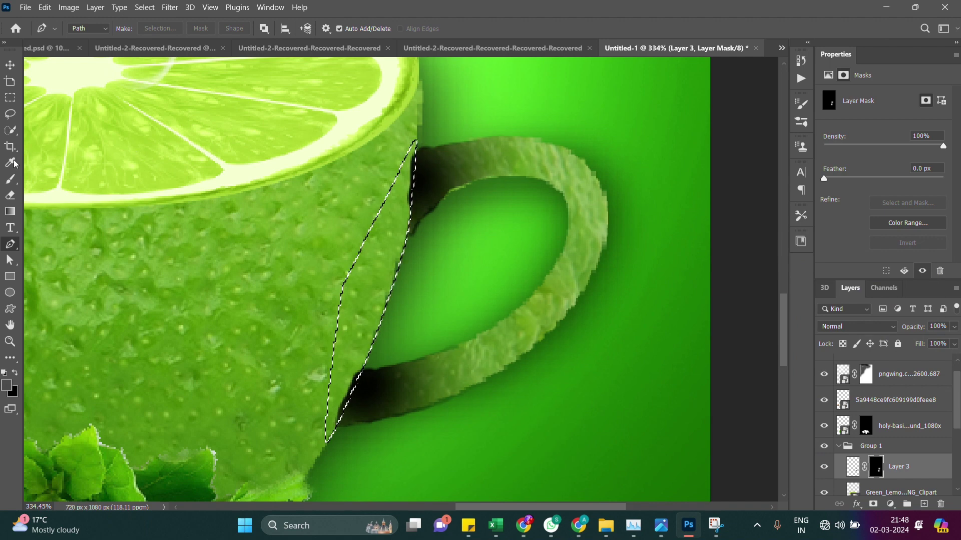
Brush and erase the shadows inside the selection, then deselect and fit the canvas on screen
{"action": "left_click", "coordinate": [10, 180]}
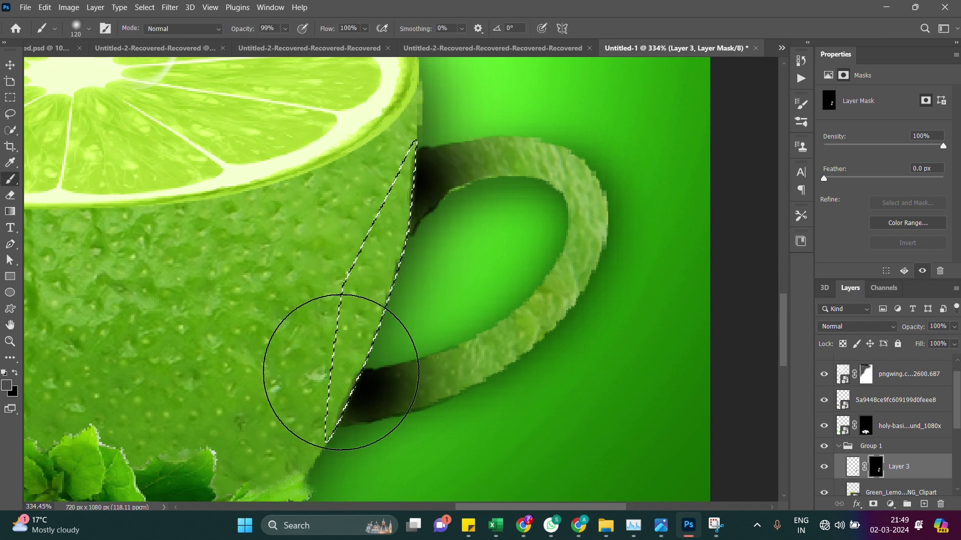
{"action": "left_click", "coordinate": [11, 196]}
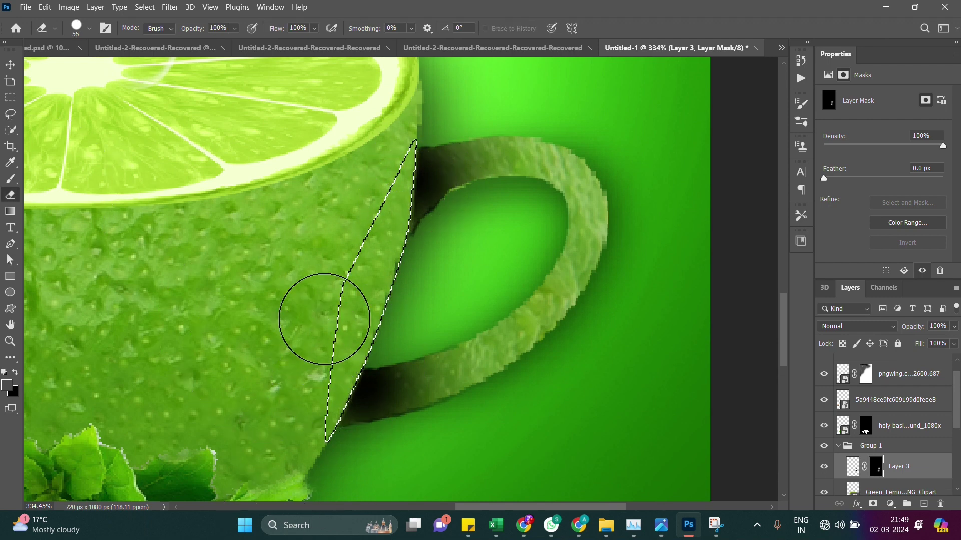
{"action": "key", "text": "ctrl+d"}
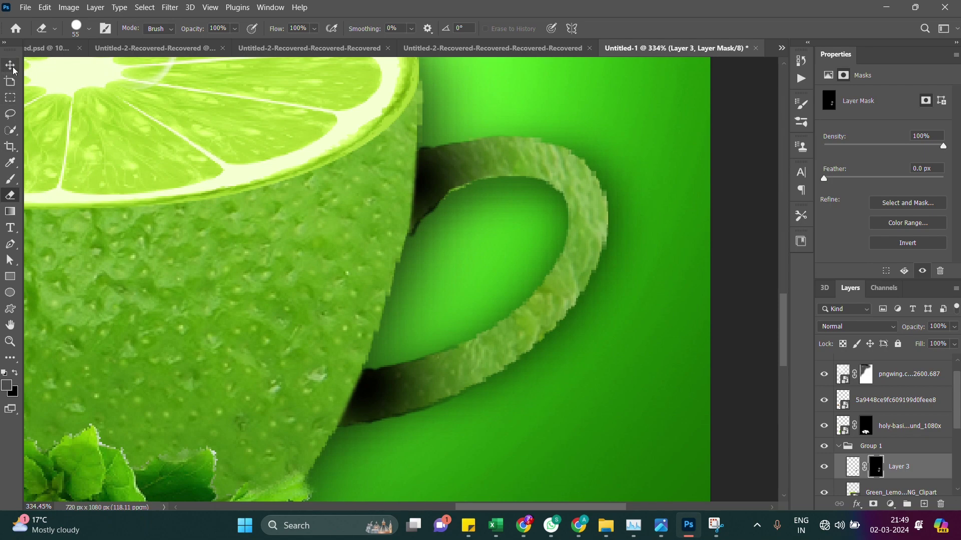
{"action": "left_click", "coordinate": [10, 65]}
{"action": "key", "text": "ctrl+0"}
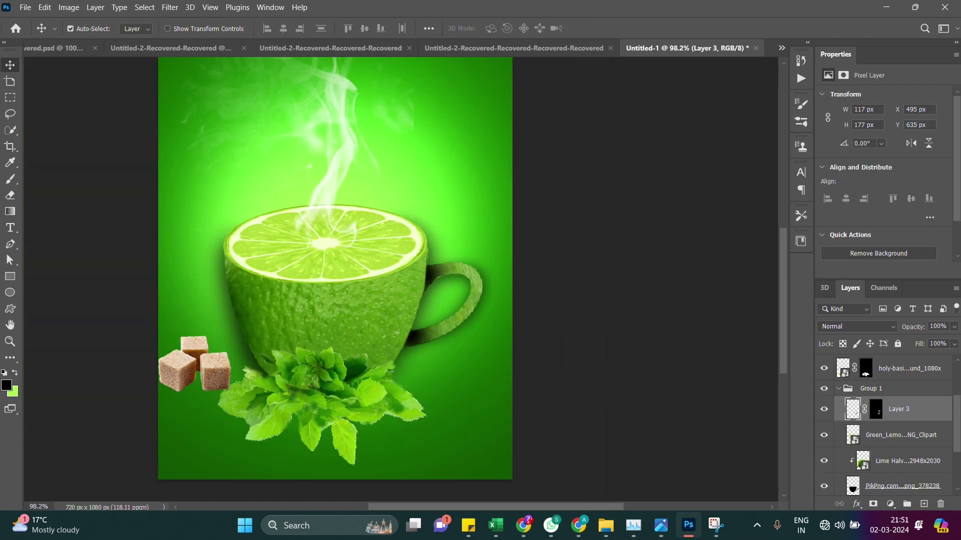
Set Layer 3 opacity to 50% and delete the holy basil leaves layer
{"action": "scroll", "coordinate": [304, 314], "scroll_direction": "down", "scroll_amount": 3}
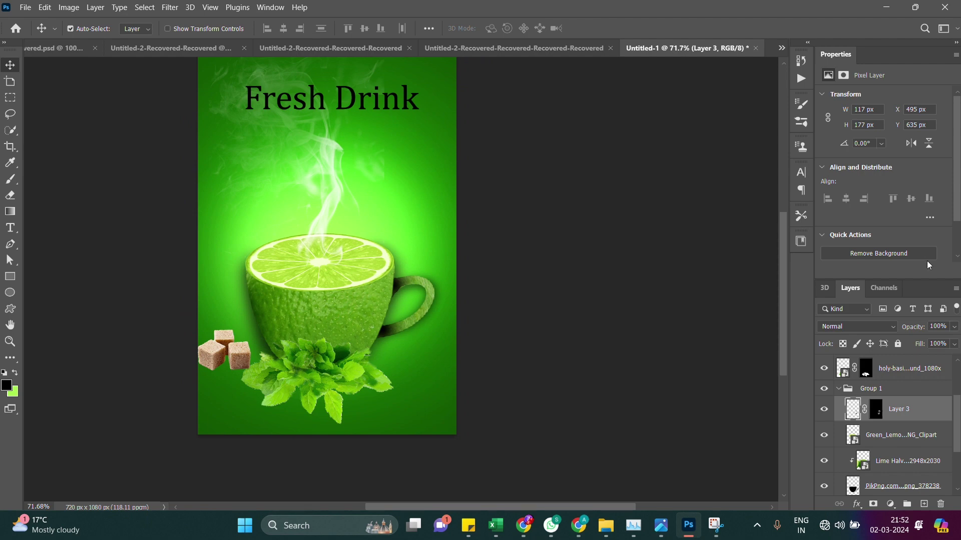
{"action": "double_click", "coordinate": [936, 326]}
{"action": "type", "text": "0"}
{"action": "type", "text": "8"}
{"action": "key", "text": "BackSpace"}
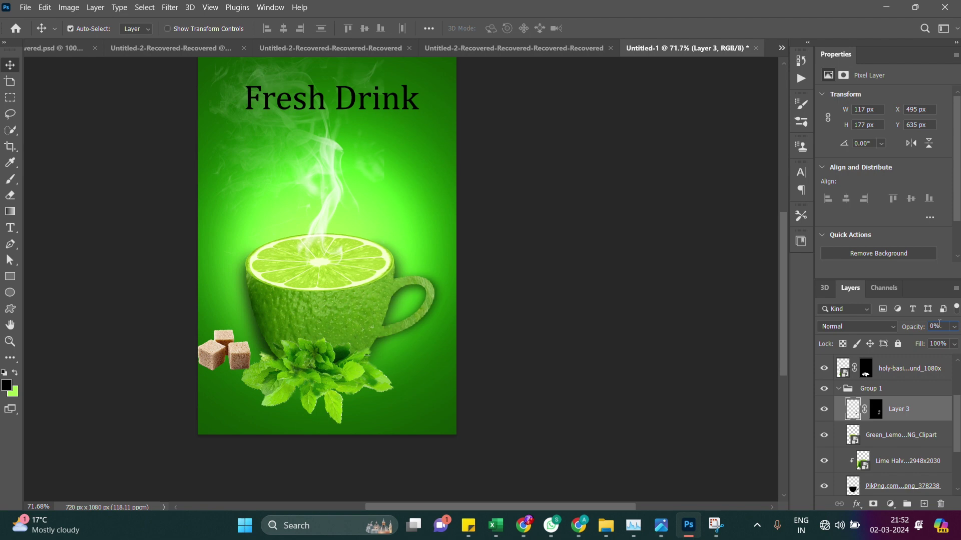
{"action": "type", "text": "5"}
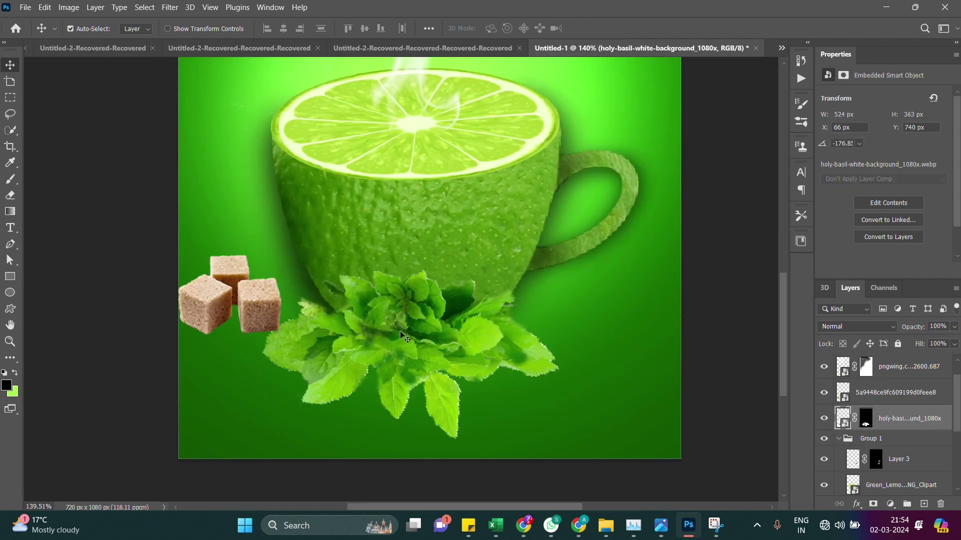
{"action": "key", "text": "Delete"}
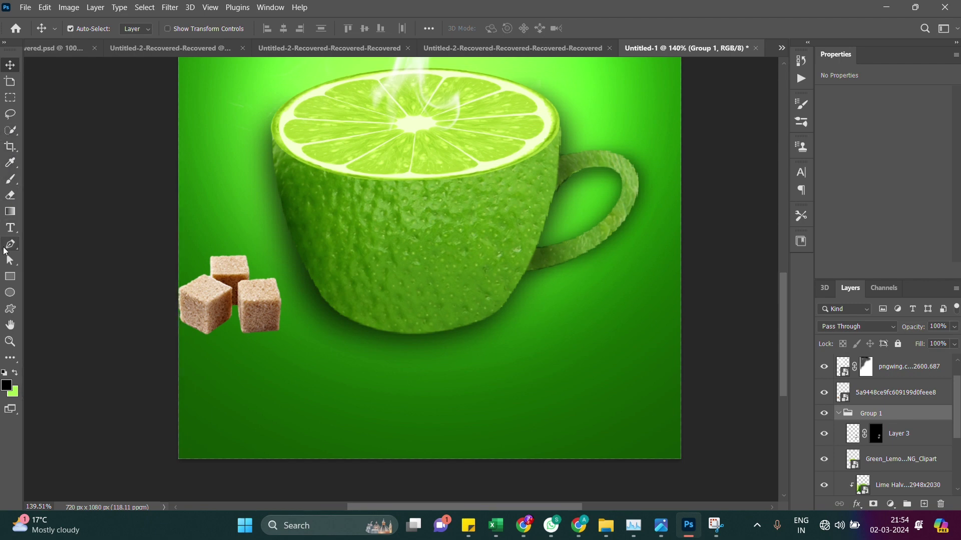
With the standard Pen, trace the cup body down its right side, along the bottom and up the left
{"action": "left_click", "coordinate": [16, 245]}
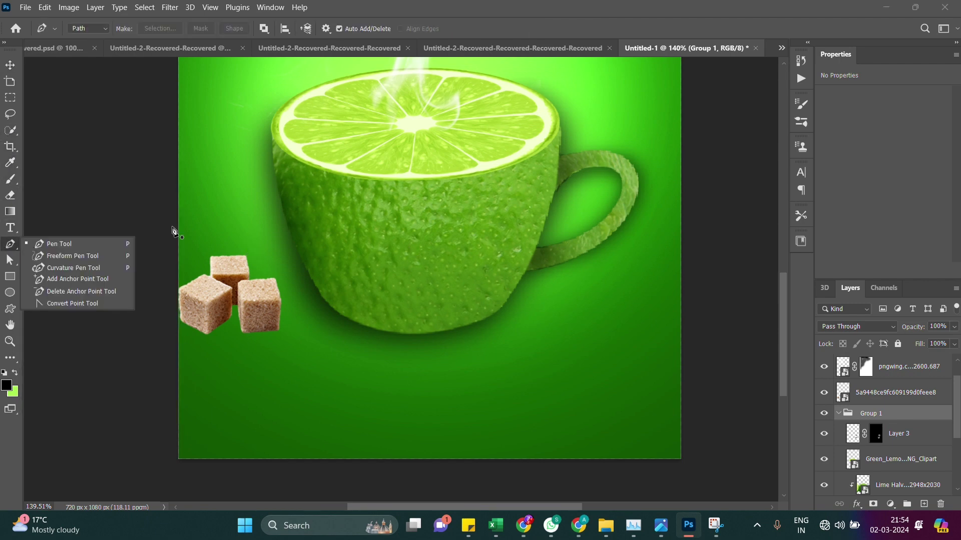
{"action": "left_click", "coordinate": [46, 245]}
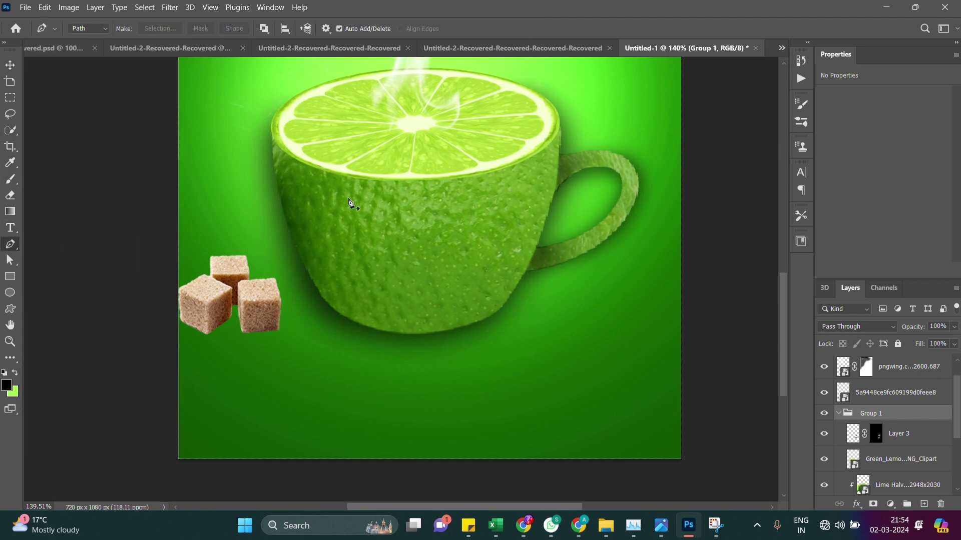
{"action": "left_click", "coordinate": [562, 130]}
{"action": "left_click_drag", "start_coordinate": [545, 222], "coordinate": [530, 259]}
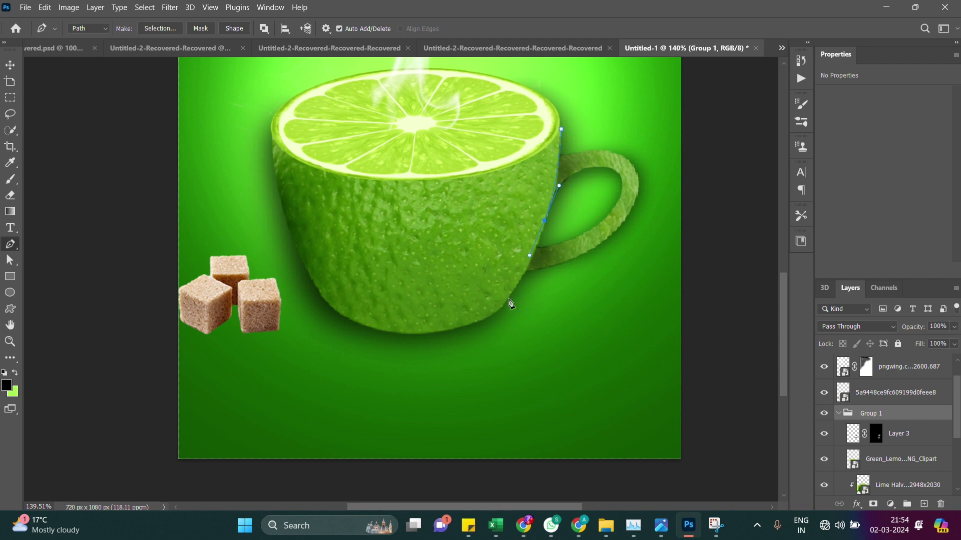
{"action": "left_click_drag", "start_coordinate": [495, 315], "coordinate": [483, 331]}
{"action": "left_click_drag", "start_coordinate": [335, 312], "coordinate": [312, 294]}
{"action": "left_click_drag", "start_coordinate": [299, 256], "coordinate": [292, 243]}
Finish the path over the left rim and lime top, close it, and make it a selection
{"action": "left_click", "coordinate": [273, 147]}
{"action": "left_click_drag", "start_coordinate": [273, 142], "coordinate": [279, 129]}
{"action": "left_click", "coordinate": [414, 124]}
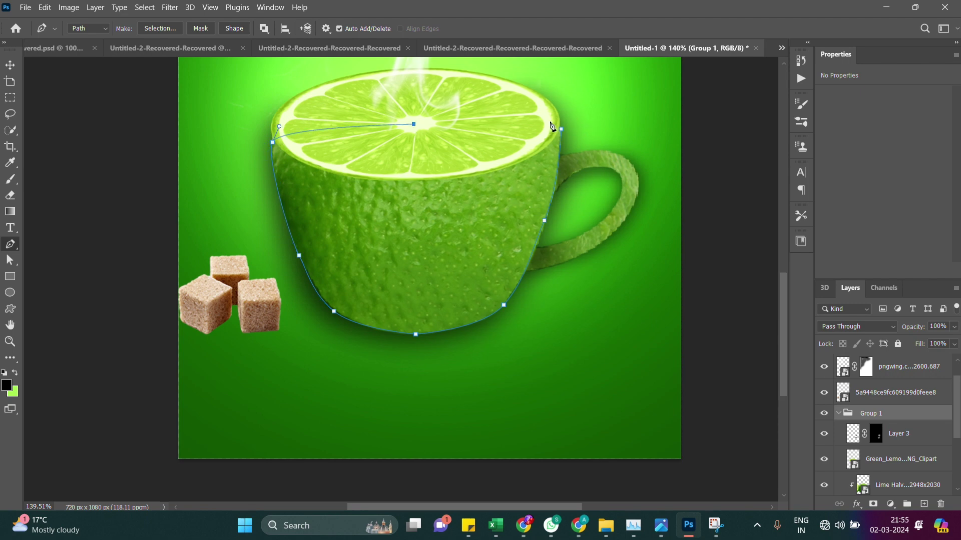
{"action": "left_click", "coordinate": [560, 130]}
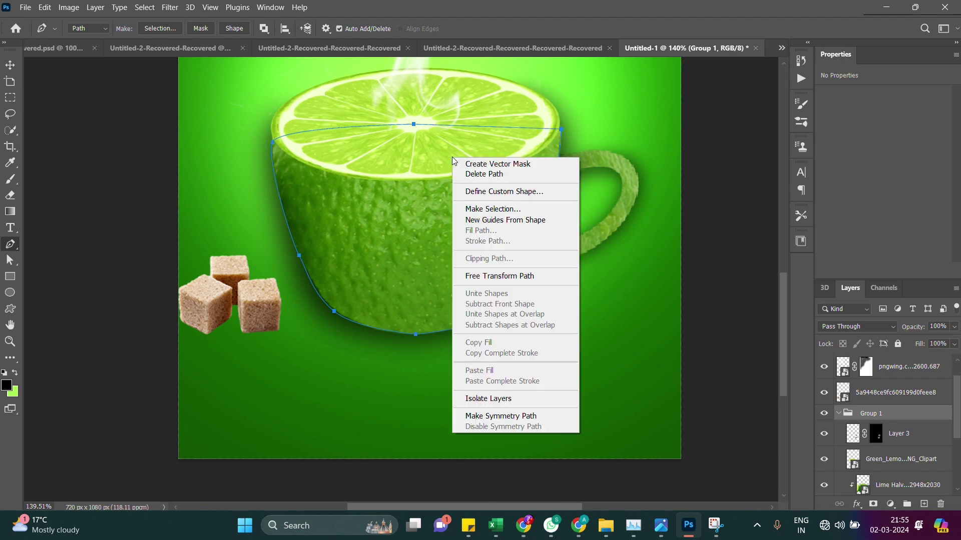
{"action": "right_click", "coordinate": [453, 158]}
{"action": "left_click", "coordinate": [476, 210]}
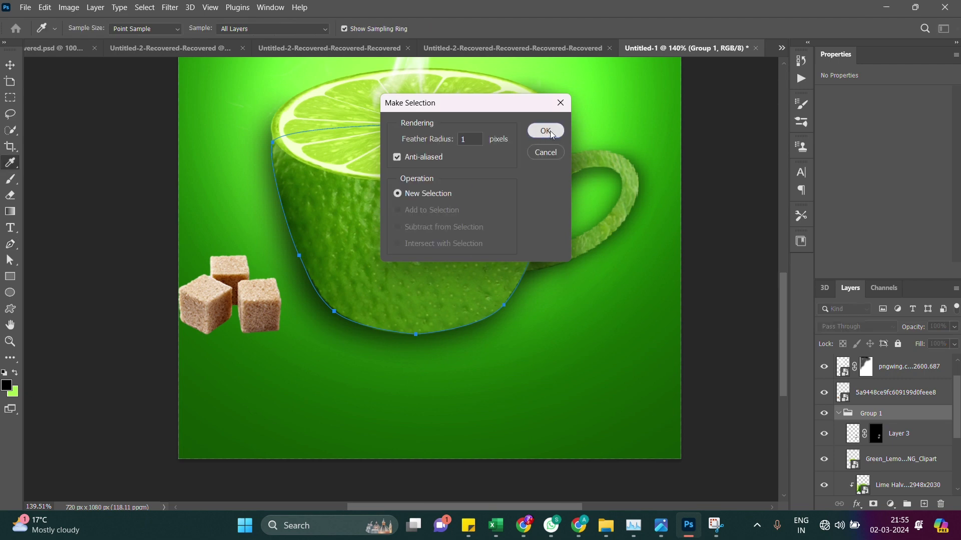
On a new layer inside the cup selection, paint dark shading along the left and right edges
{"action": "key", "text": "Return"}
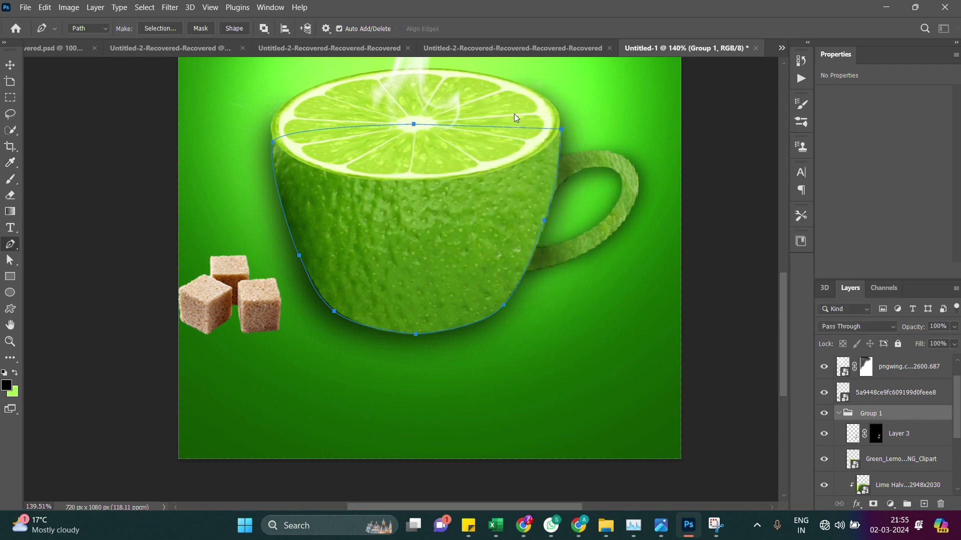
{"action": "key", "text": "b"}
{"action": "key", "text": "ctrl+shift+alt+n"}
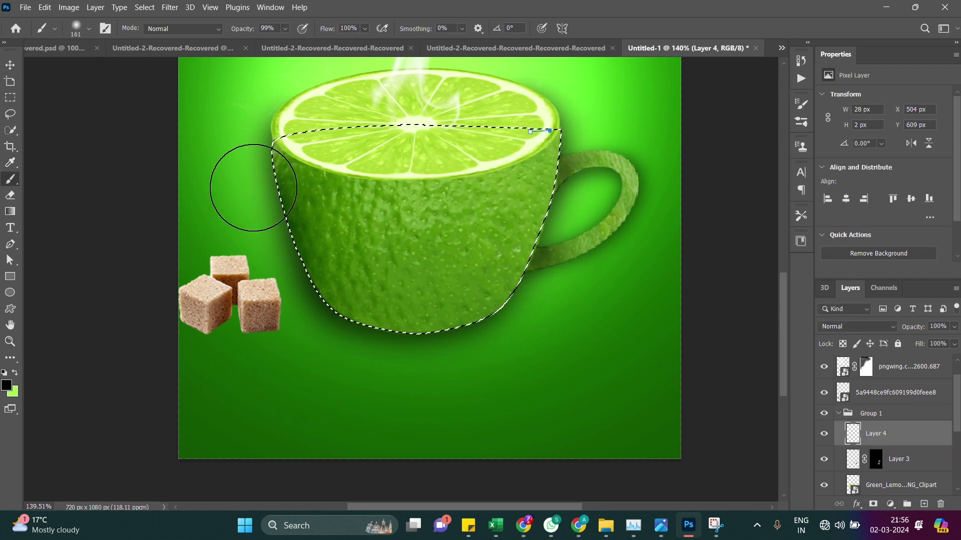
{"action": "mouse_move", "coordinate": [247, 215]}
{"action": "left_mouse_down"}
{"action": "mouse_move", "coordinate": [259, 186]}
{"action": "mouse_move", "coordinate": [275, 337]}
{"action": "left_mouse_up"}
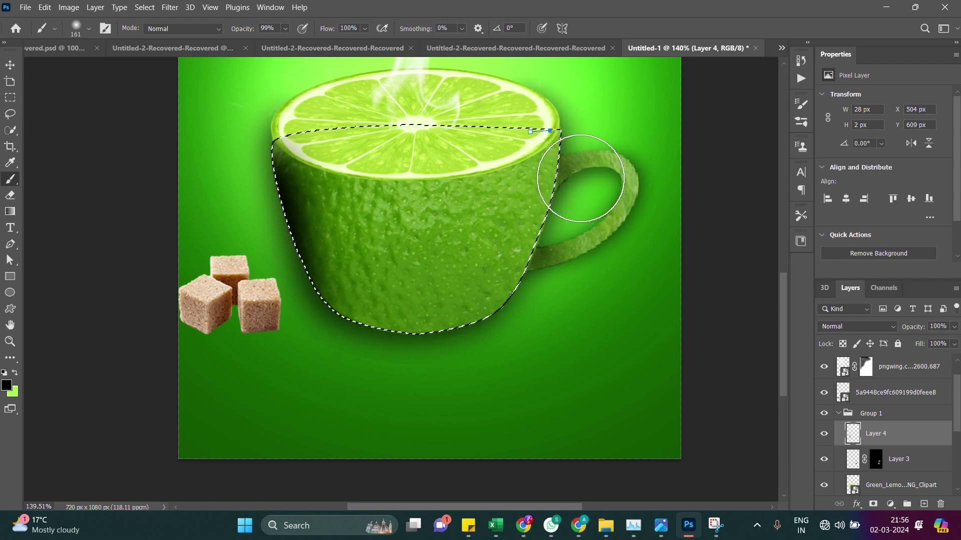
{"action": "mouse_move", "coordinate": [585, 182]}
{"action": "left_mouse_down"}
{"action": "mouse_move", "coordinate": [566, 275]}
{"action": "mouse_move", "coordinate": [573, 210]}
{"action": "left_mouse_up"}
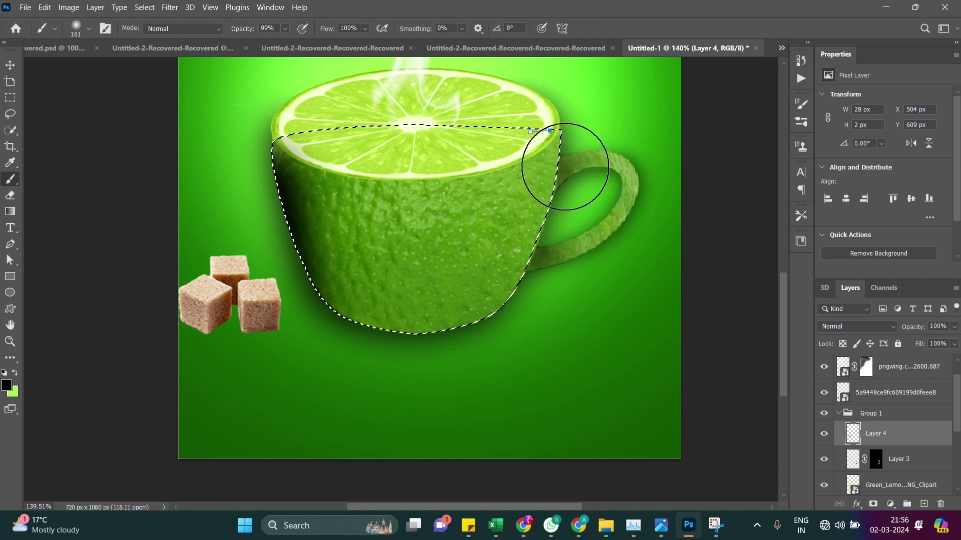
{"action": "left_click_drag", "start_coordinate": [576, 185], "coordinate": [532, 300]}
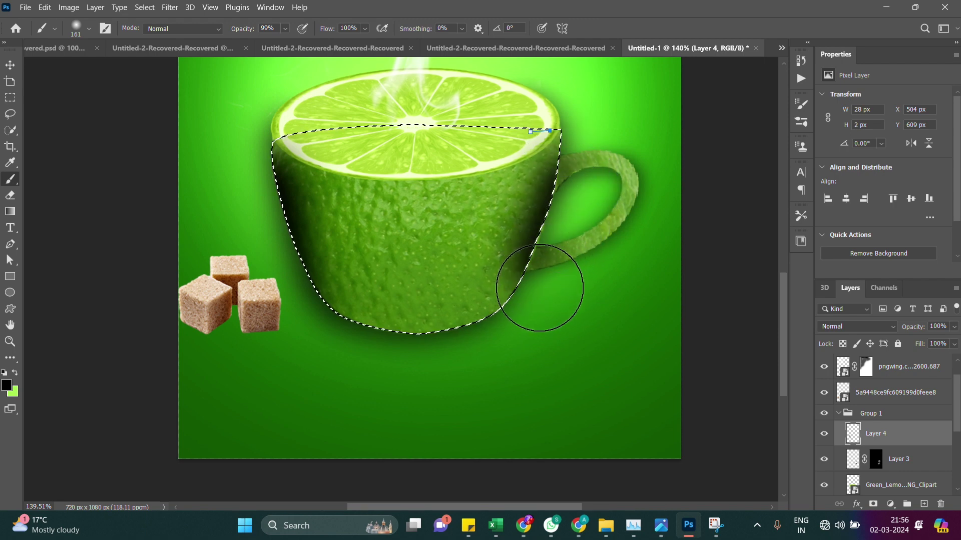
Set the shading layer to 50% opacity, remove the selection, and reselect Layer 4
{"action": "left_click", "coordinate": [10, 65]}
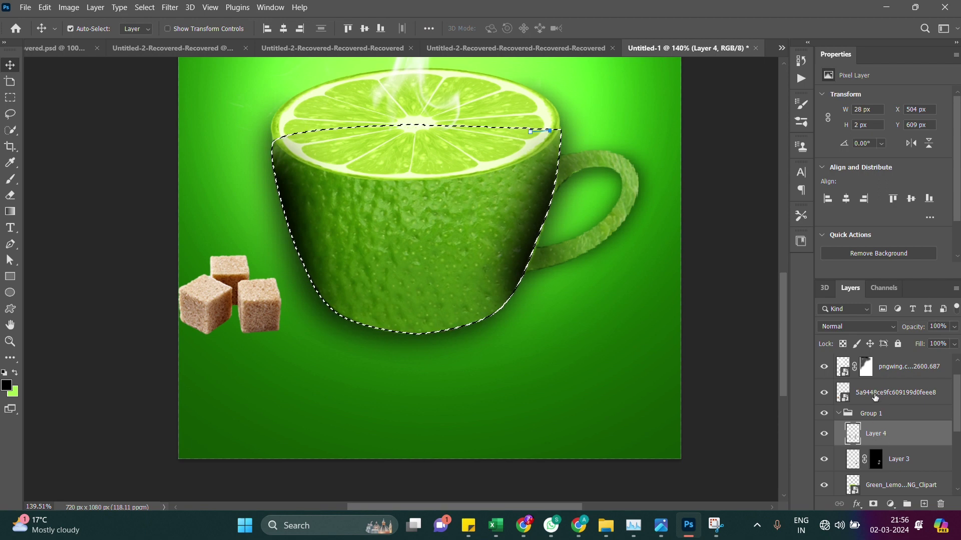
{"action": "left_click", "coordinate": [938, 327]}
{"action": "type", "text": "0"}
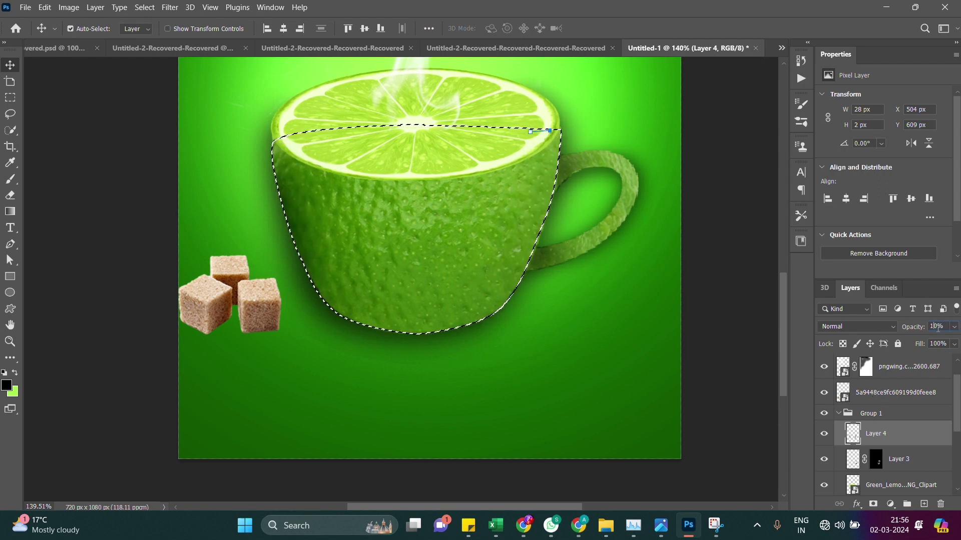
{"action": "type", "text": "50"}
{"action": "key", "text": "Return"}
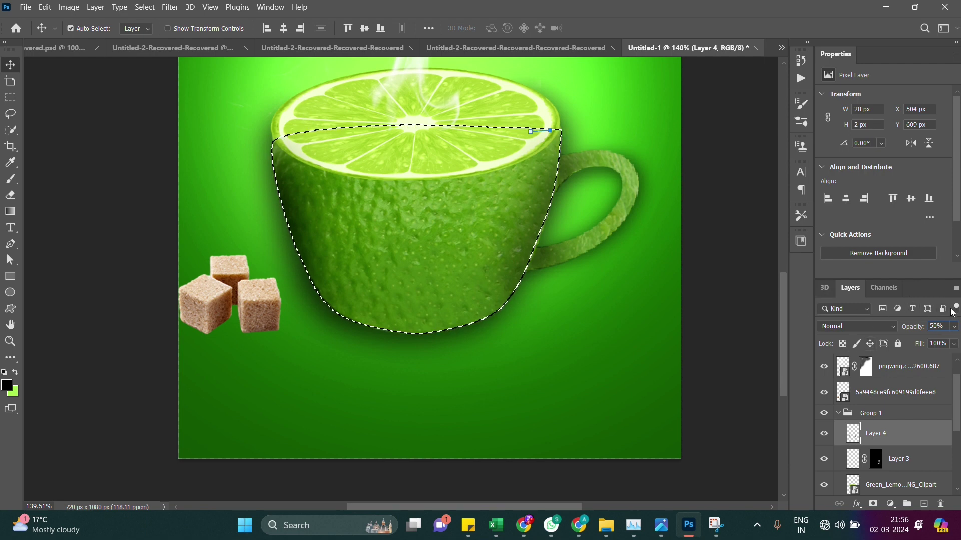
{"action": "left_click", "coordinate": [765, 433]}
{"action": "key", "text": "ctrl+d"}
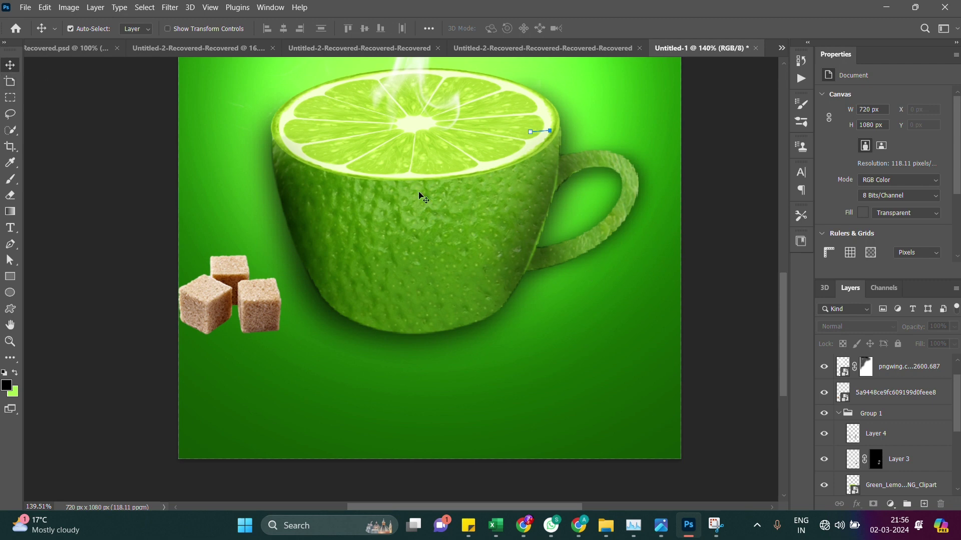
{"action": "left_click", "coordinate": [512, 240]}
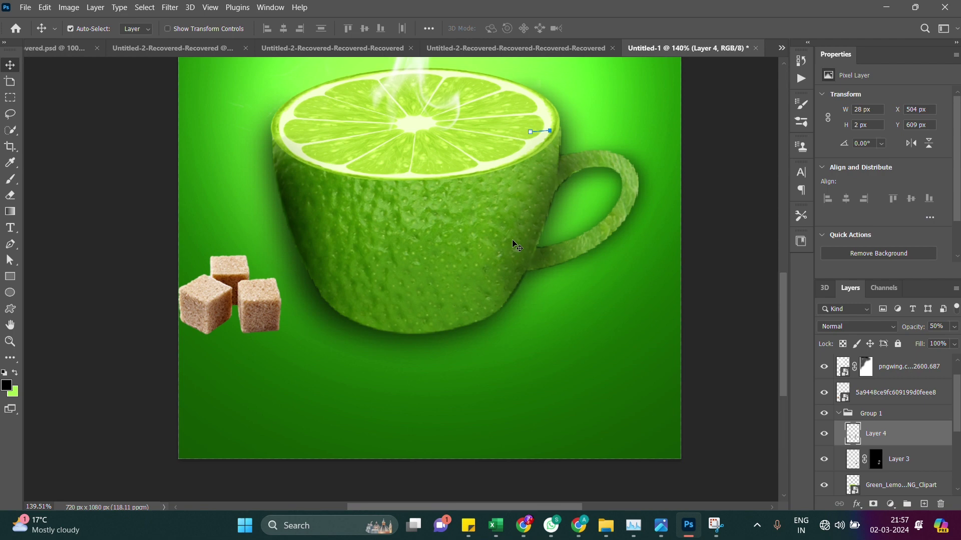
Retype Layer 4's opacity value to fade the shading down to 20%
{"action": "scroll", "coordinate": [512, 239], "scroll_direction": "down", "scroll_amount": 5}
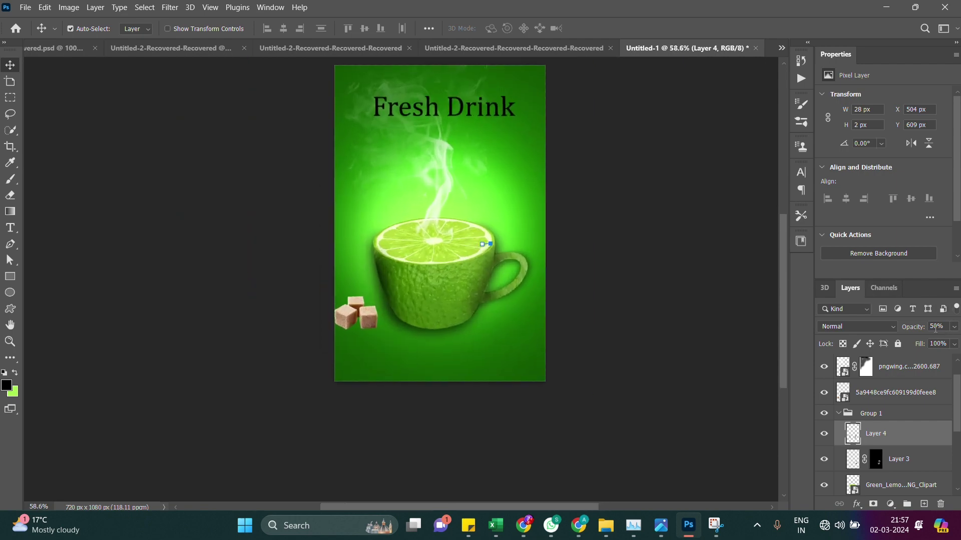
{"action": "type", "text": "0"}
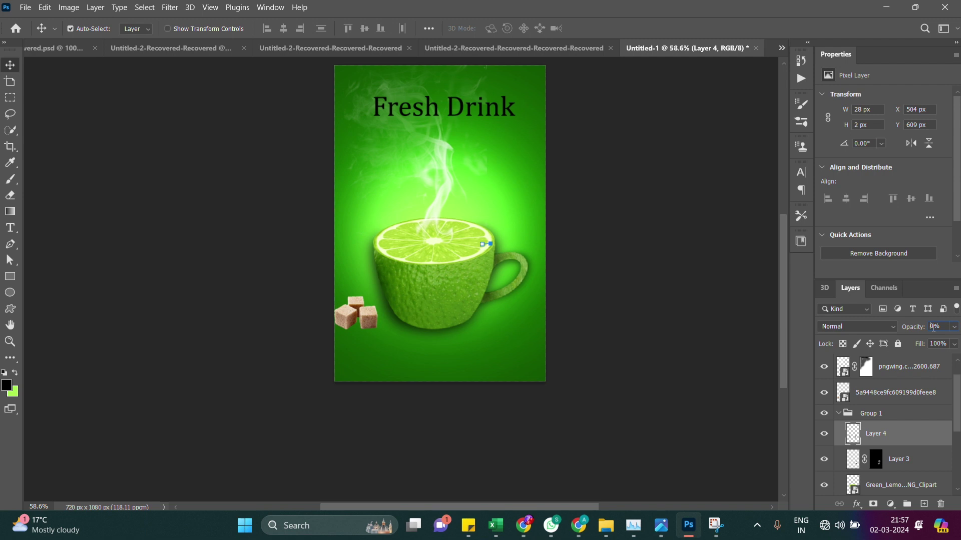
{"action": "type", "text": "3"}
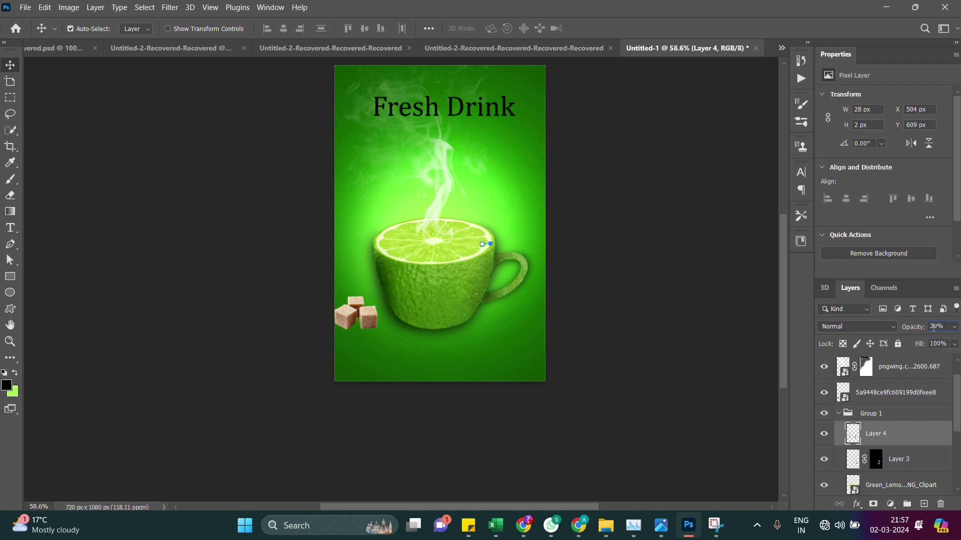
{"action": "key", "text": "BackSpace"}
{"action": "type", "text": "2"}
{"action": "key", "text": "BackSpace"}
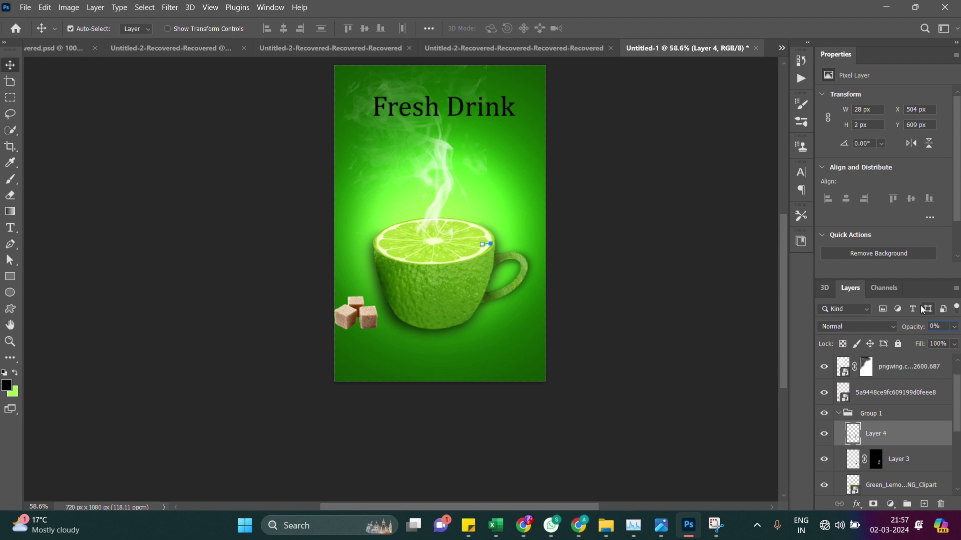
{"action": "type", "text": "1"}
{"action": "key", "text": "BackSpace"}
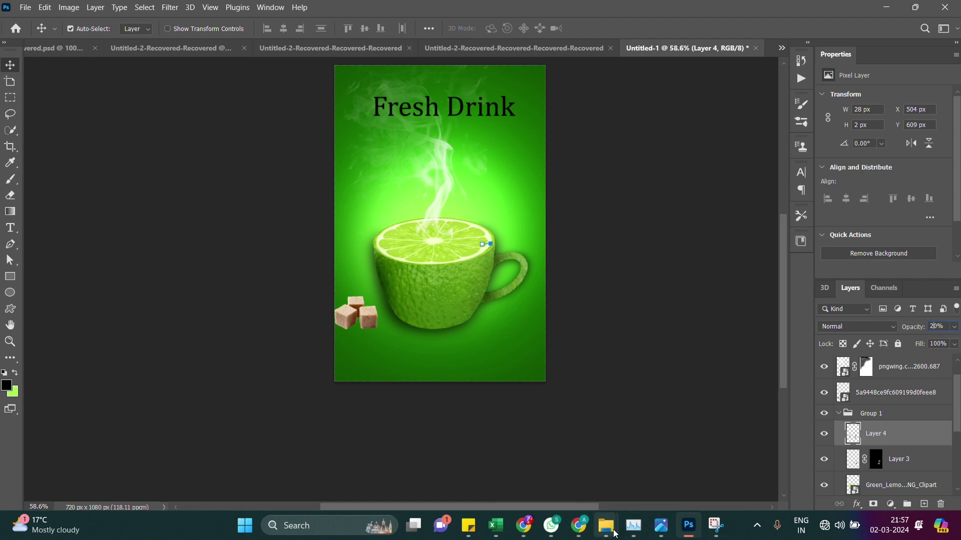
Drag the toppng basil image from Downloads onto the Photoshop canvas
{"action": "mouse_move", "coordinate": [605, 525]}
{"action": "left_click", "coordinate": [475, 469]}
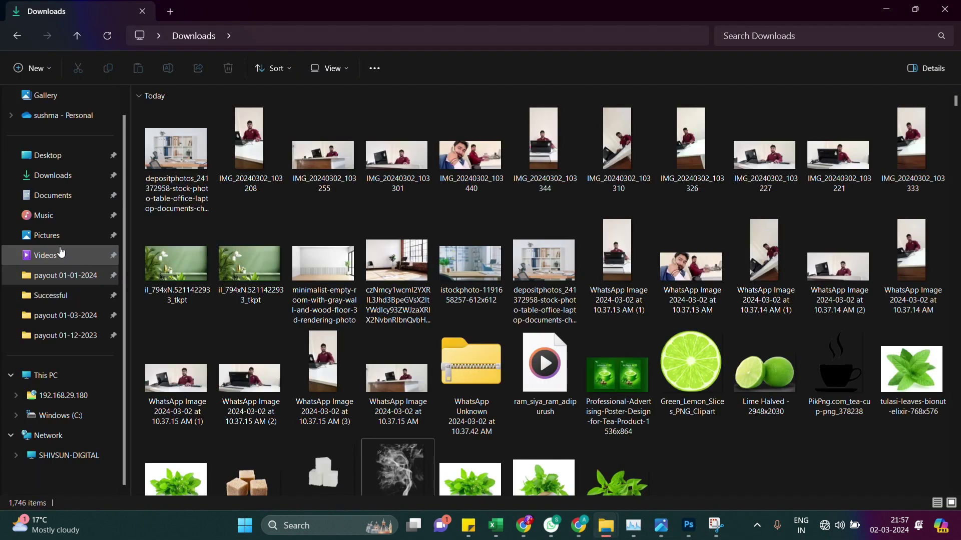
{"action": "left_click", "coordinate": [37, 180]}
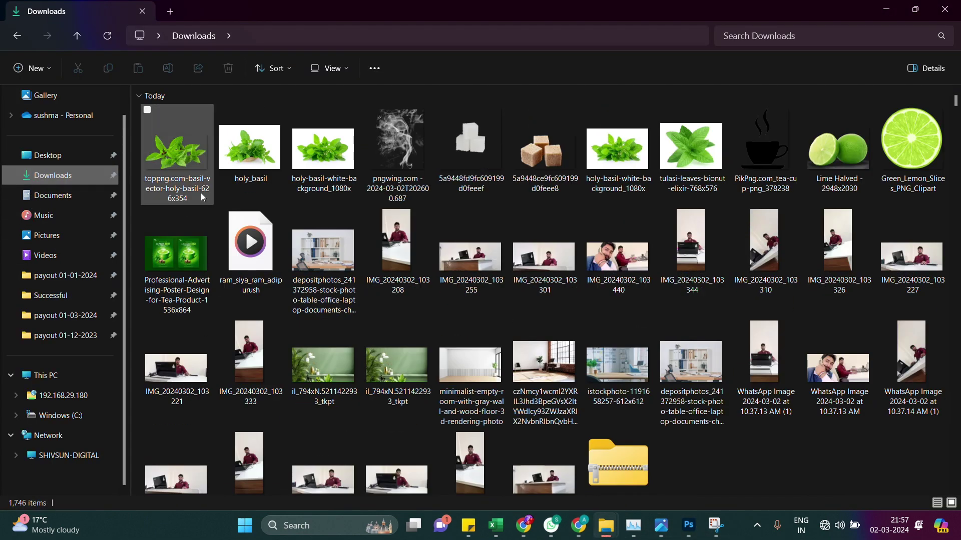
{"action": "mouse_move", "coordinate": [167, 142]}
{"action": "left_mouse_down"}
{"action": "mouse_move", "coordinate": [501, 436]}
{"action": "mouse_move", "coordinate": [404, 337]}
{"action": "left_mouse_up"}
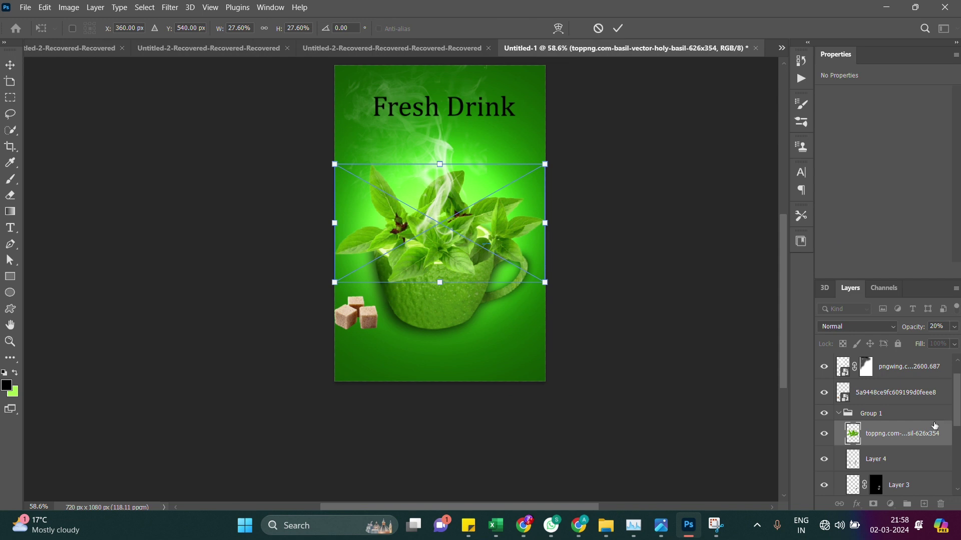
Commit the placed basil image and move it down toward the bottom of the poster
{"action": "left_click_drag", "start_coordinate": [924, 441], "coordinate": [907, 410]}
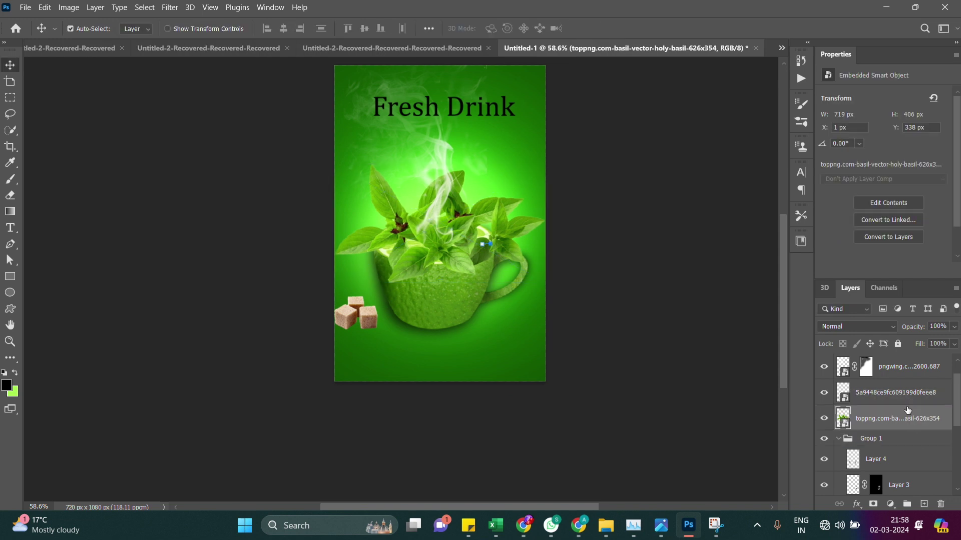
{"action": "left_click", "coordinate": [839, 440]}
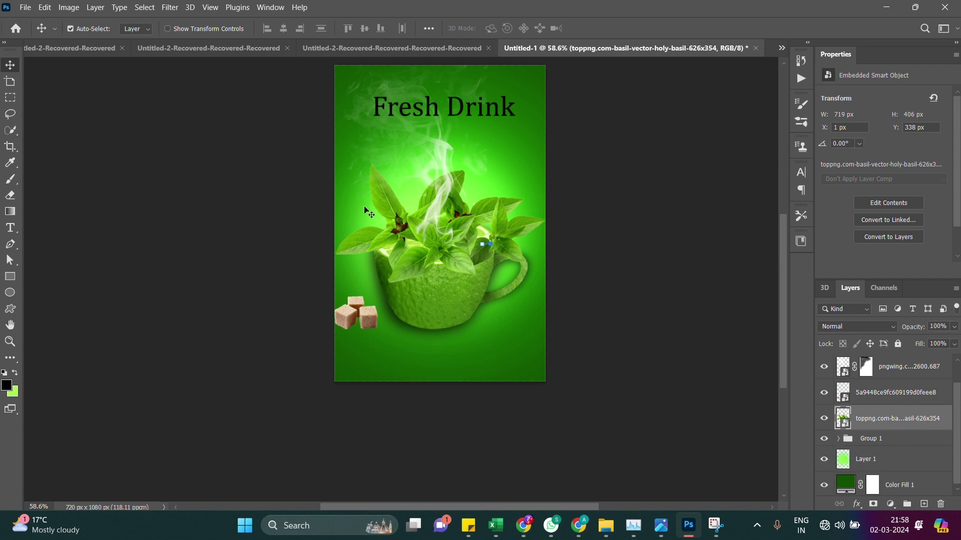
{"action": "left_click_drag", "start_coordinate": [388, 222], "coordinate": [384, 323]}
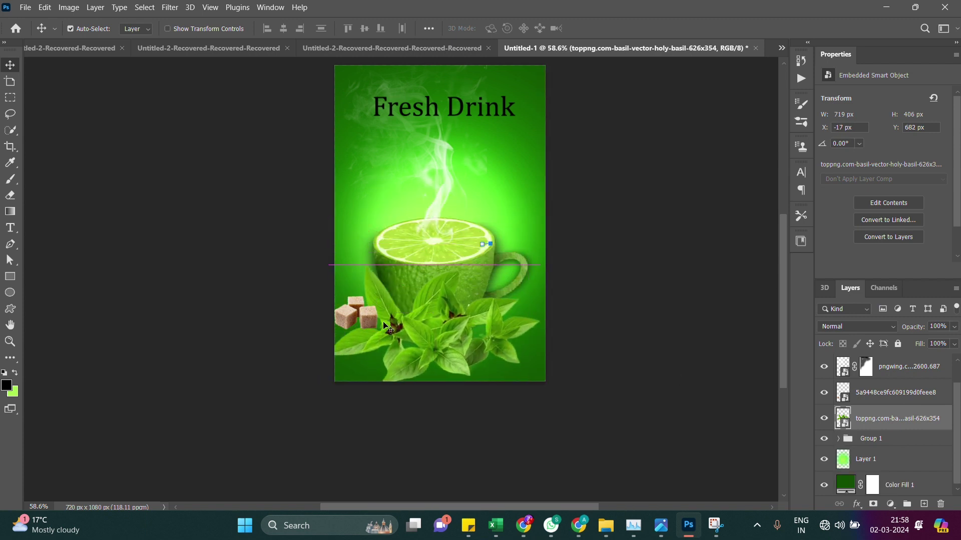
{"action": "key", "text": "ctrl+t"}
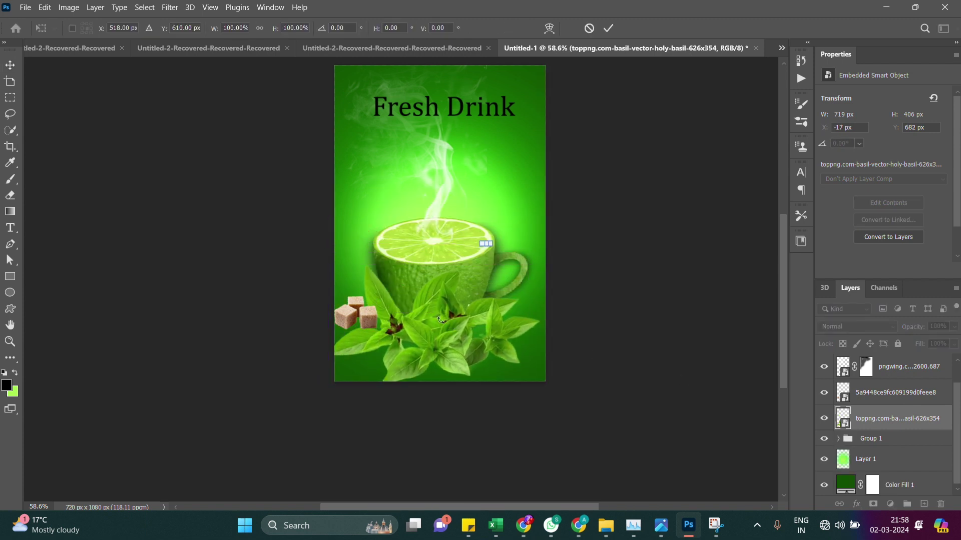
{"action": "key", "text": "Return"}
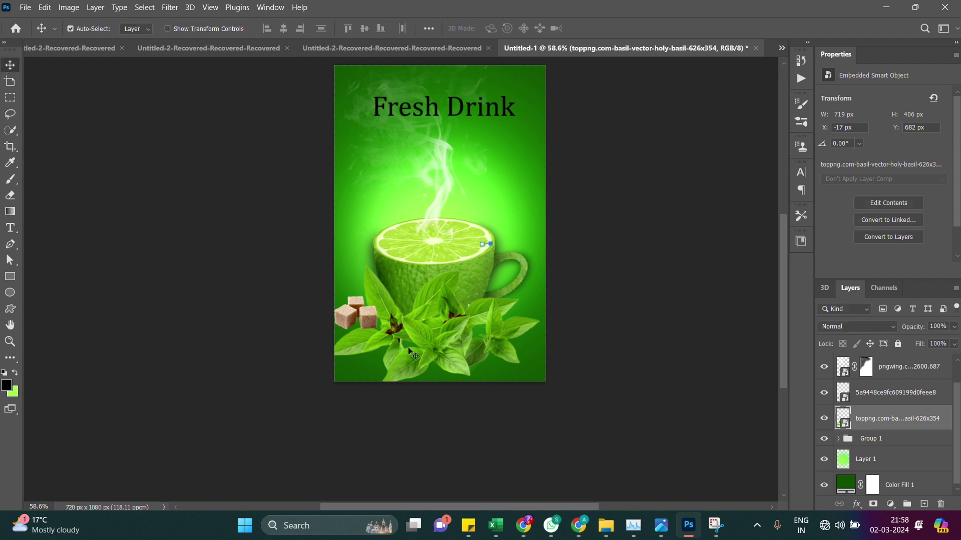
{"action": "key", "text": "ctrl+y"}
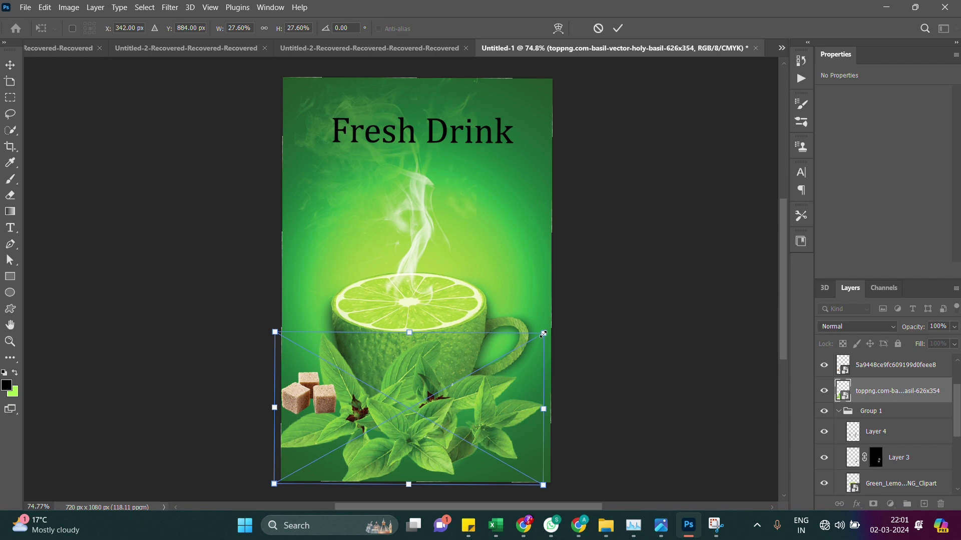
Scale the basil to about 17% under the cup, then nudge the sugar cubes right
{"action": "left_click_drag", "start_coordinate": [543, 334], "coordinate": [445, 398]}
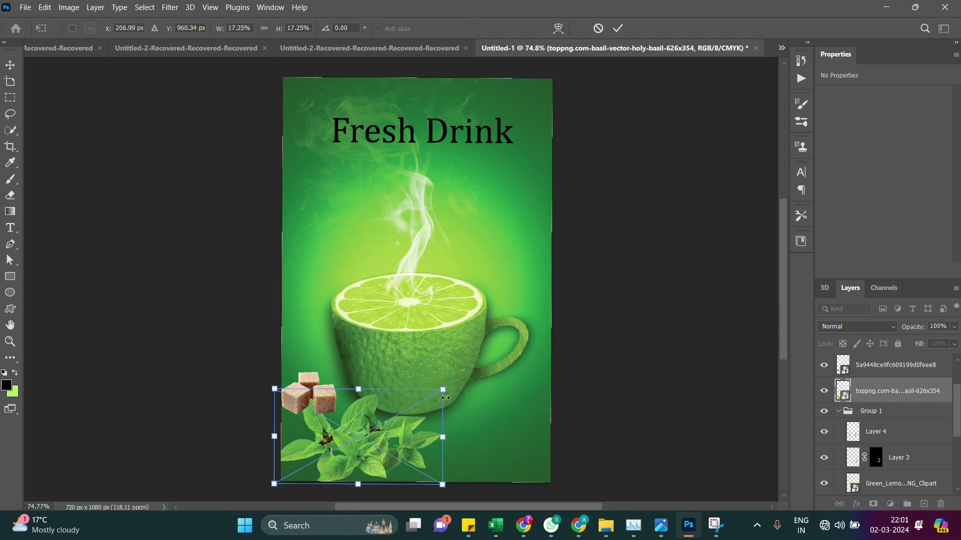
{"action": "left_click_drag", "start_coordinate": [368, 425], "coordinate": [379, 431]}
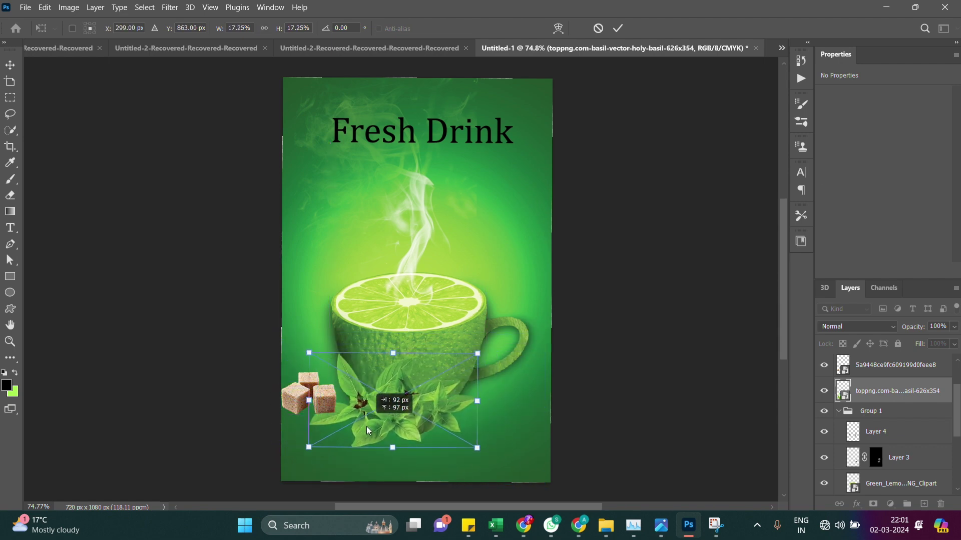
{"action": "left_click_drag", "start_coordinate": [379, 430], "coordinate": [369, 423]}
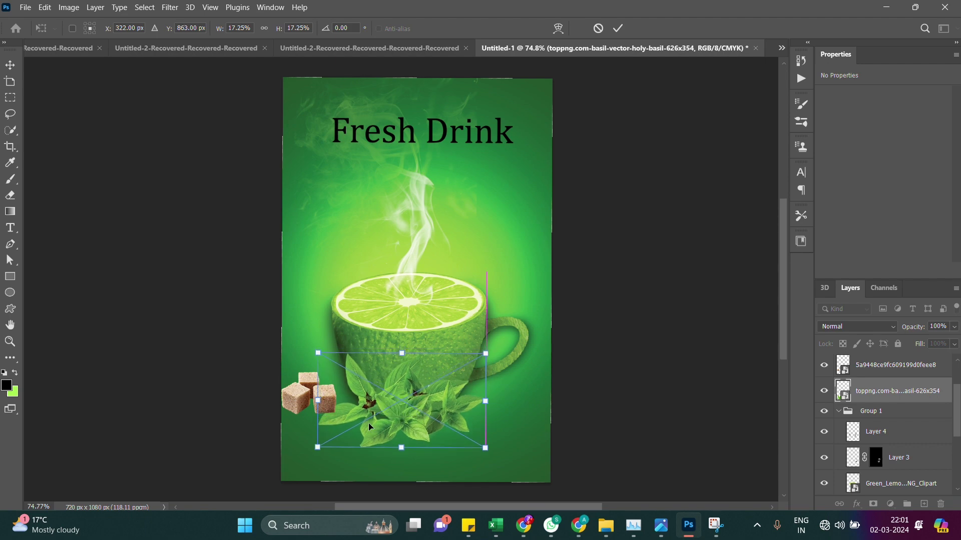
{"action": "key", "text": "Return"}
{"action": "left_click_drag", "start_coordinate": [304, 397], "coordinate": [315, 398]}
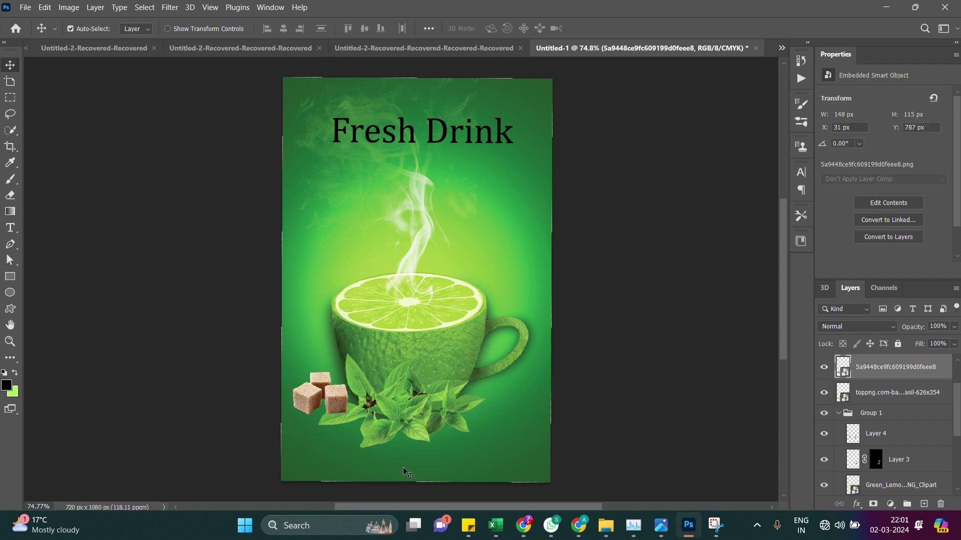
Select the basil leaves layer and open its Layer Style settings
{"action": "left_click", "coordinate": [404, 410]}
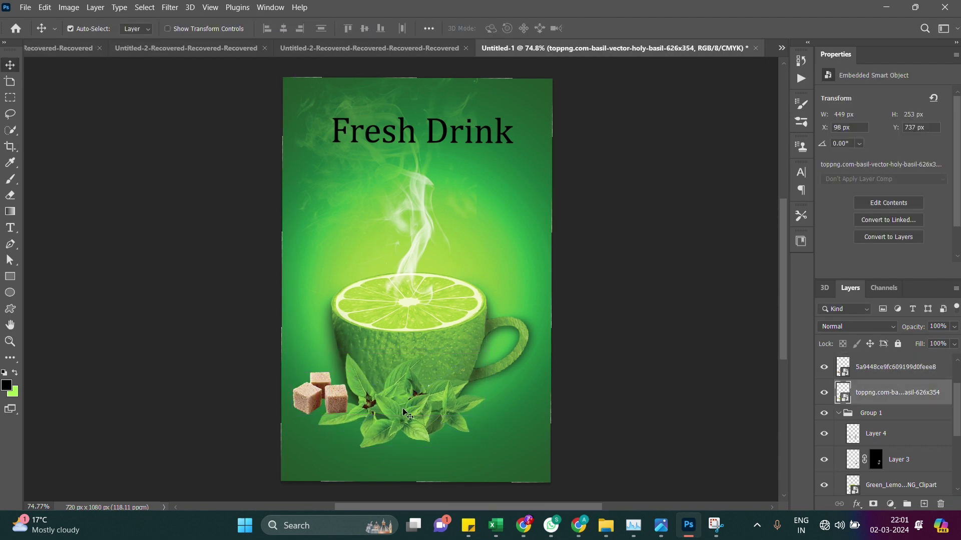
{"action": "right_click", "coordinate": [388, 407]}
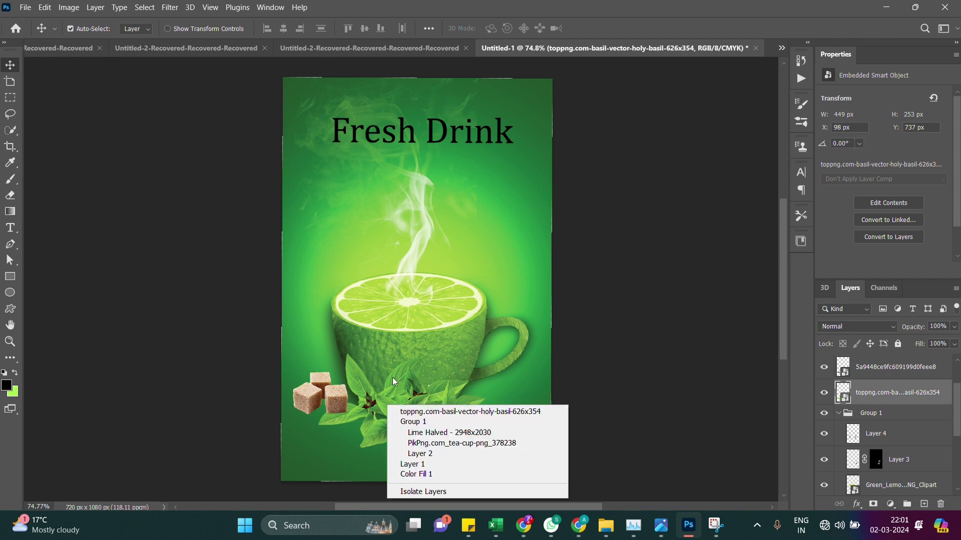
{"action": "left_click", "coordinate": [387, 393]}
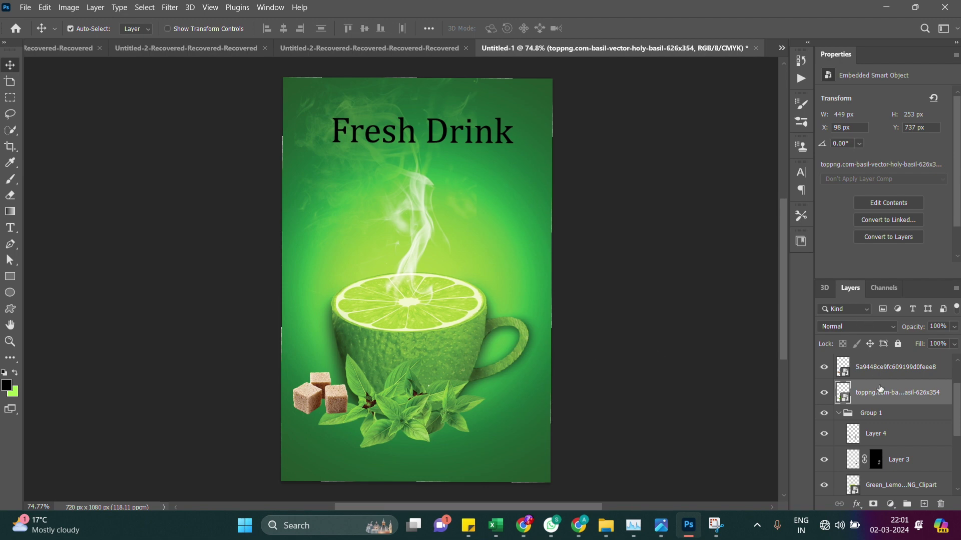
{"action": "right_click", "coordinate": [880, 399]}
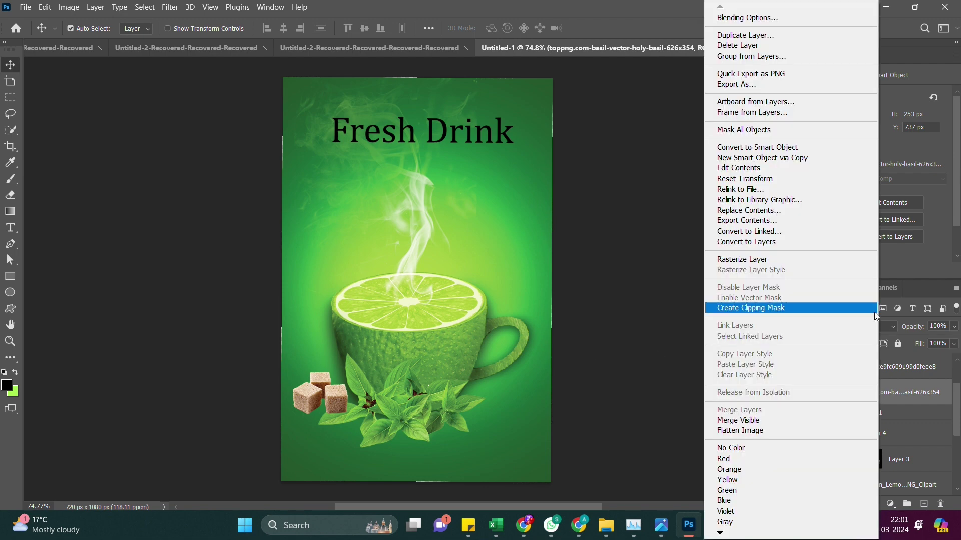
{"action": "left_click", "coordinate": [750, 22]}
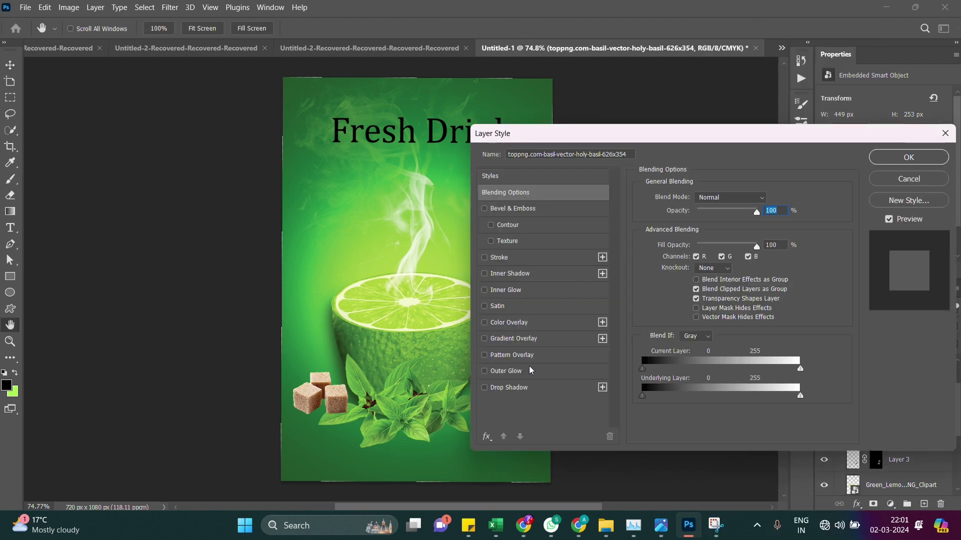
Give the basil a drop shadow with a Blend If tweak, then reposition the leaves and sugar cubes
{"action": "left_click", "coordinate": [484, 388]}
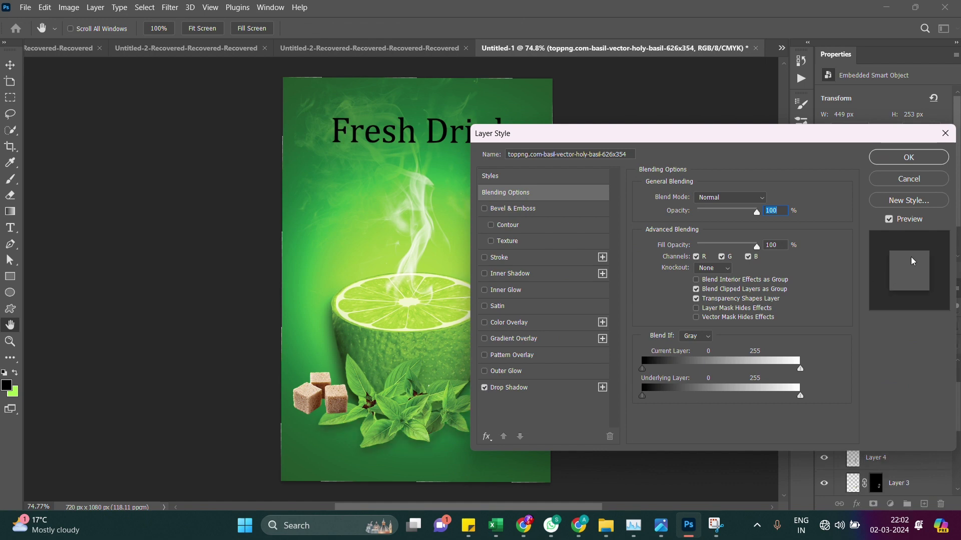
{"action": "mouse_move", "coordinate": [644, 369]}
{"action": "left_mouse_down"}
{"action": "mouse_move", "coordinate": [724, 369]}
{"action": "mouse_move", "coordinate": [642, 370]}
{"action": "left_mouse_up"}
{"action": "left_click", "coordinate": [904, 163]}
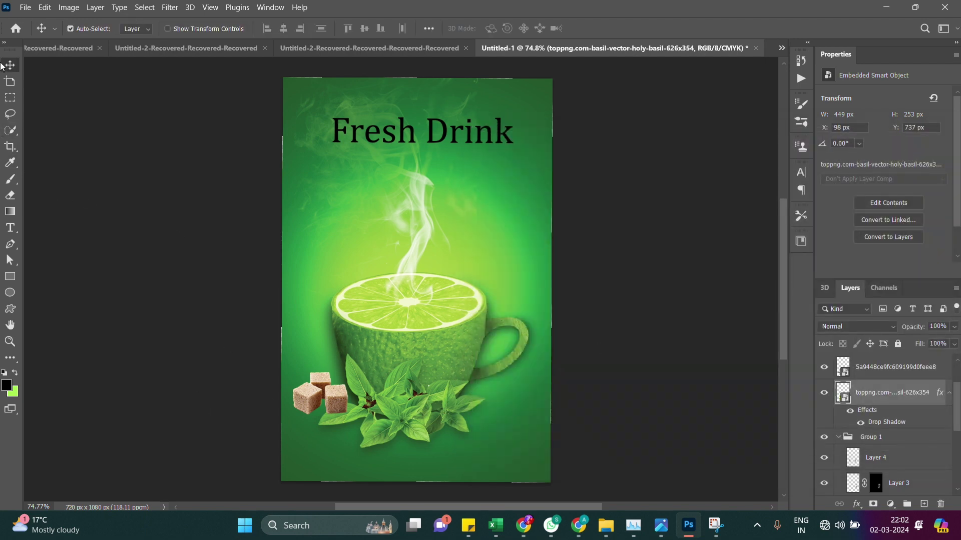
{"action": "left_click_drag", "start_coordinate": [386, 415], "coordinate": [385, 414]}
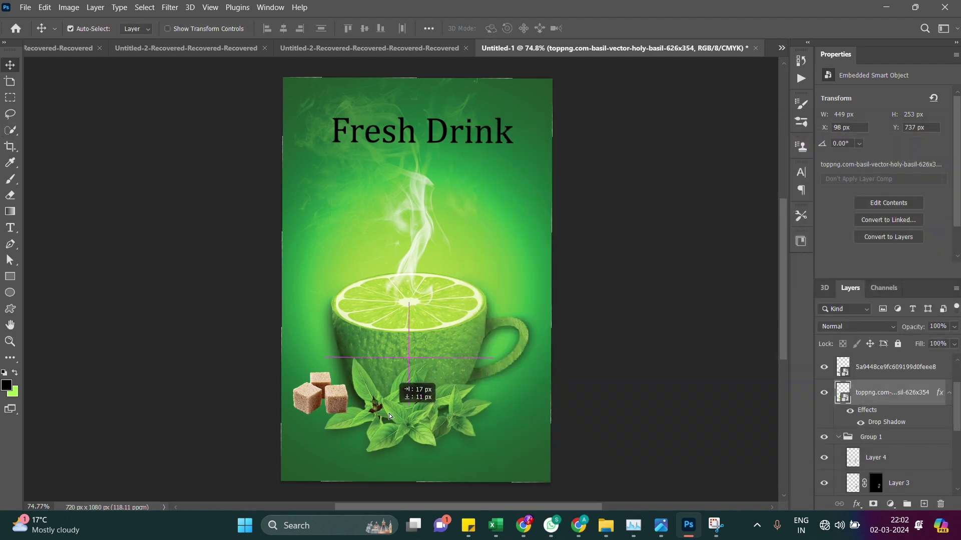
{"action": "mouse_move", "coordinate": [310, 393]}
{"action": "left_mouse_down"}
{"action": "mouse_move", "coordinate": [406, 453]}
{"action": "mouse_move", "coordinate": [483, 414]}
{"action": "mouse_move", "coordinate": [418, 352]}
{"action": "mouse_move", "coordinate": [399, 272]}
{"action": "mouse_move", "coordinate": [354, 189]}
{"action": "mouse_move", "coordinate": [326, 193]}
{"action": "mouse_move", "coordinate": [323, 226]}
{"action": "left_mouse_up"}
Delete the sugar cubes and retype the 's' in the Fresh Drink headline
{"action": "key", "text": "Delete"}
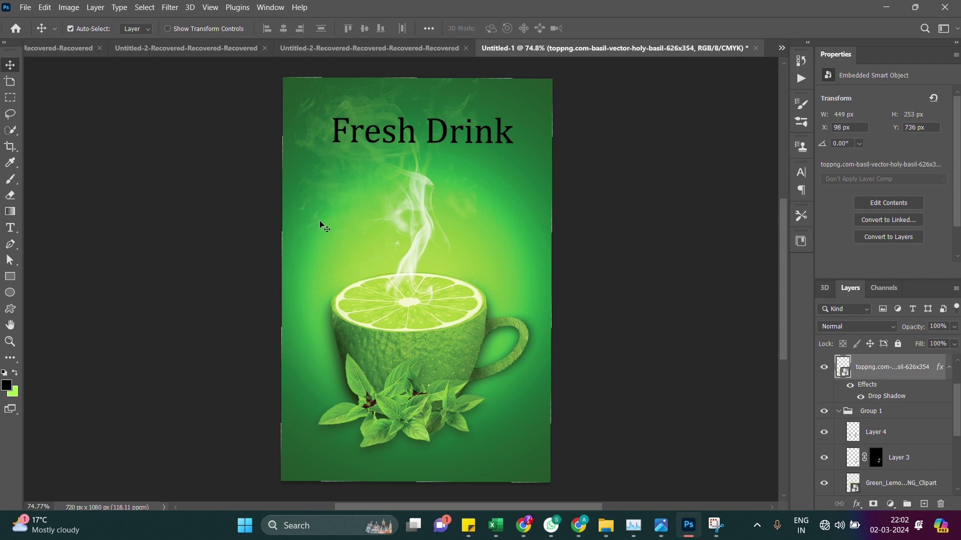
{"action": "left_click", "coordinate": [376, 136]}
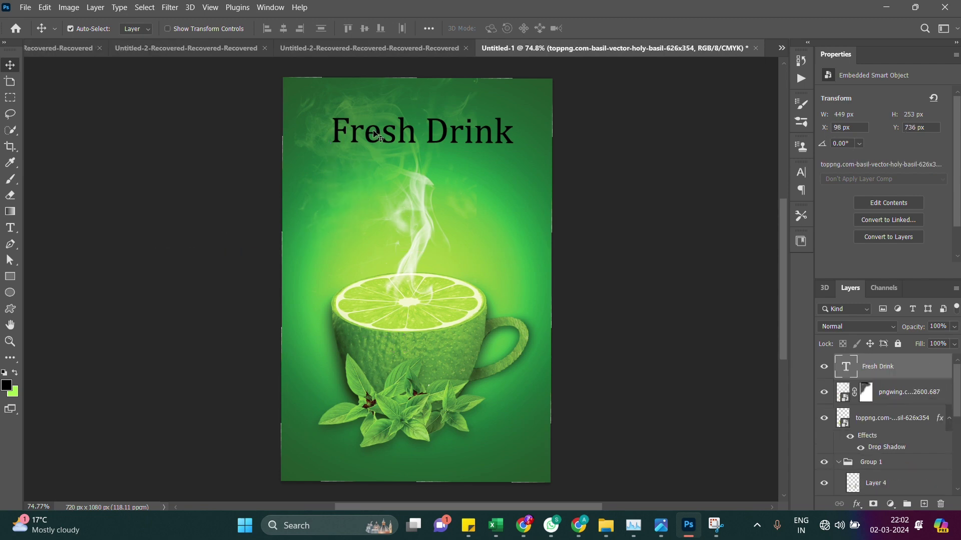
{"action": "key", "text": "ctrl+t"}
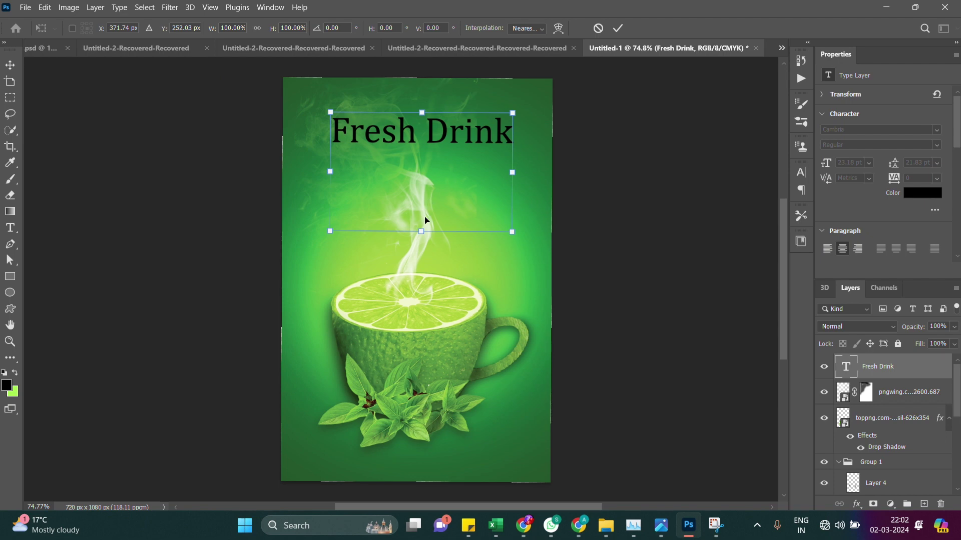
{"action": "key", "text": "Return"}
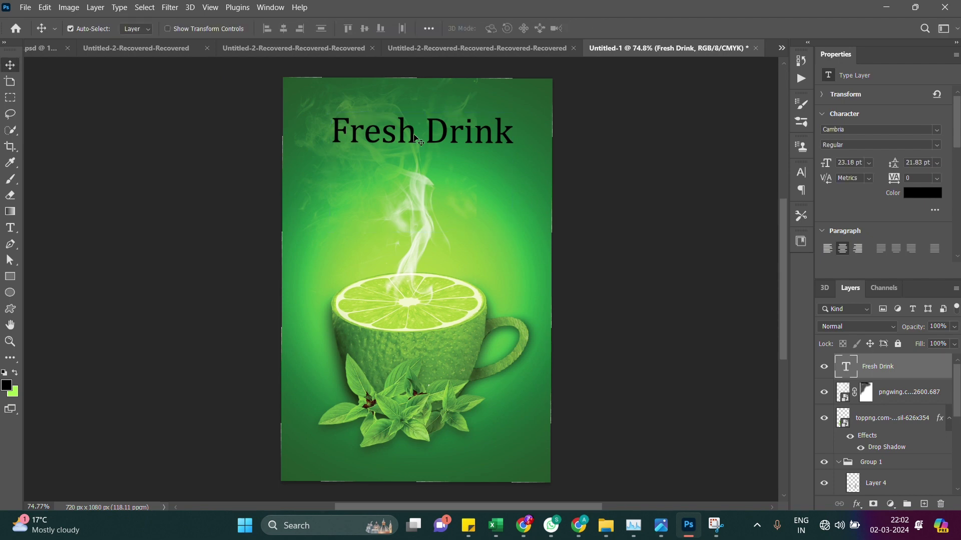
{"action": "double_click", "coordinate": [415, 133]}
{"action": "left_click", "coordinate": [399, 207]}
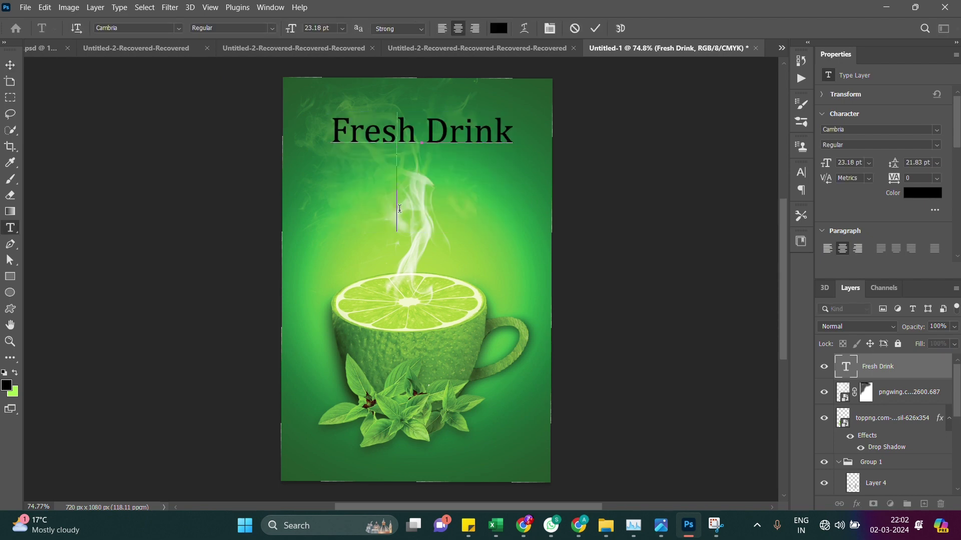
{"action": "key", "text": "BackSpace"}
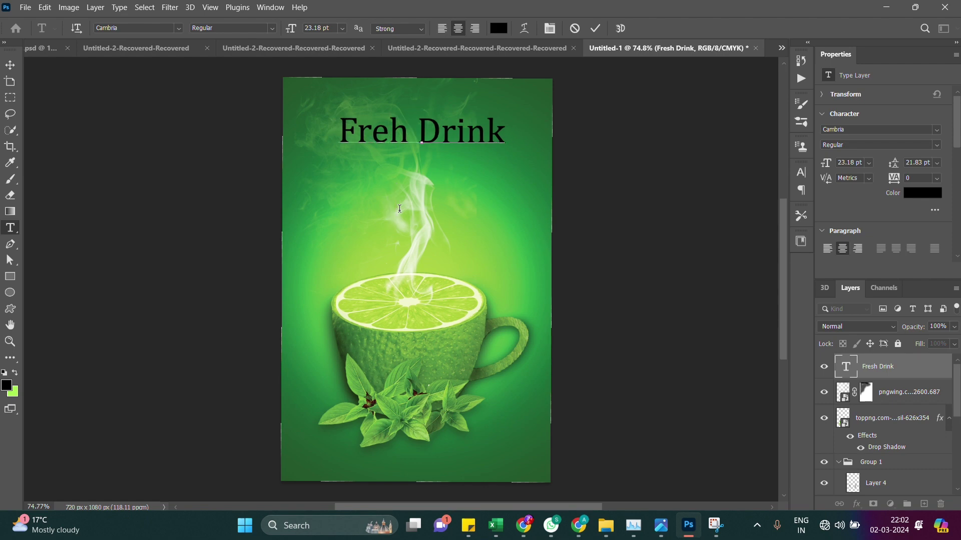
{"action": "type", "text": "s"}
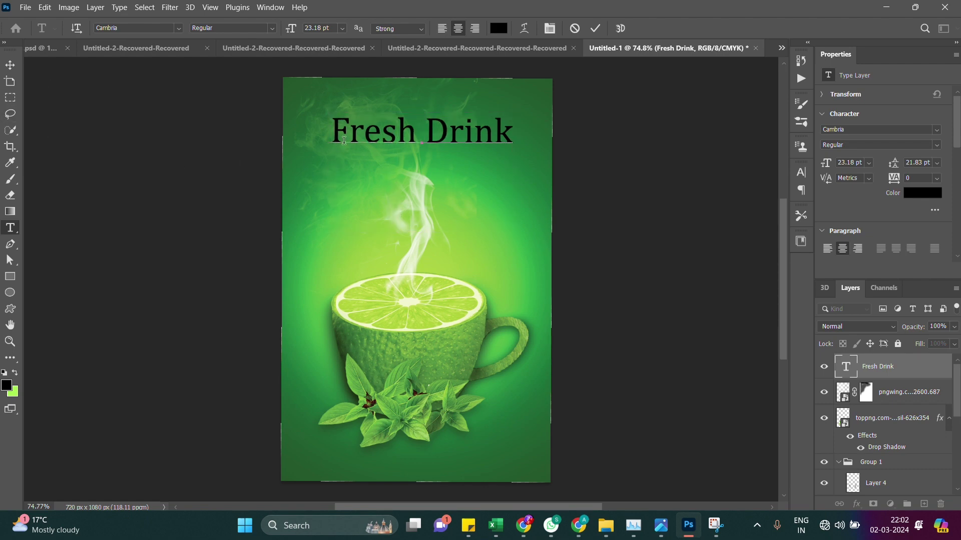
Colour the whole Fresh Drink headline light green #76fb45
{"action": "key", "text": "ctrl+a"}
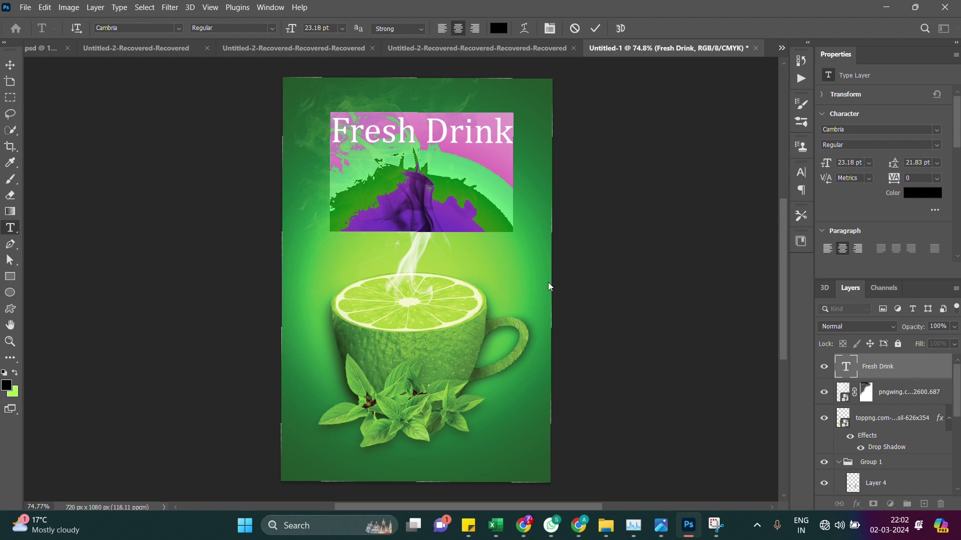
{"action": "left_click", "coordinate": [922, 193]}
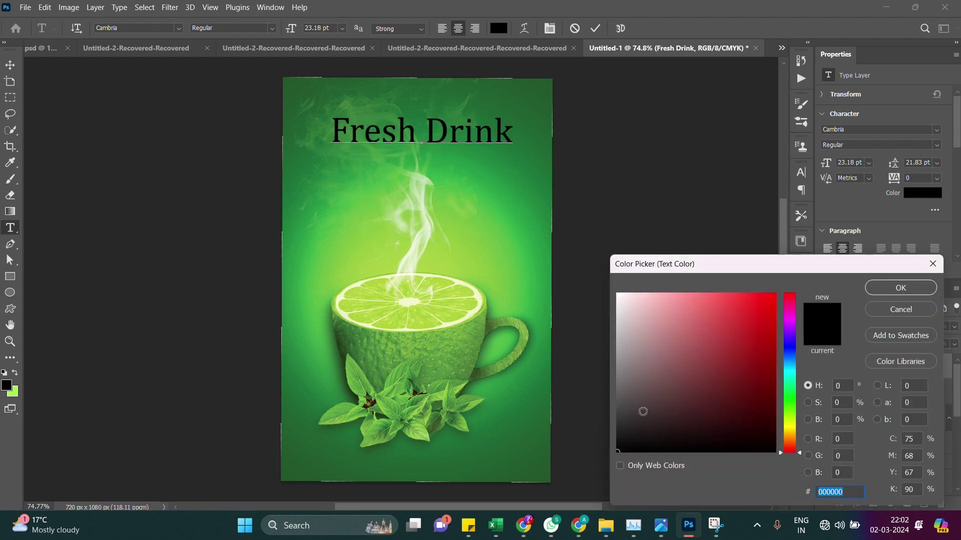
{"action": "left_click", "coordinate": [497, 277]}
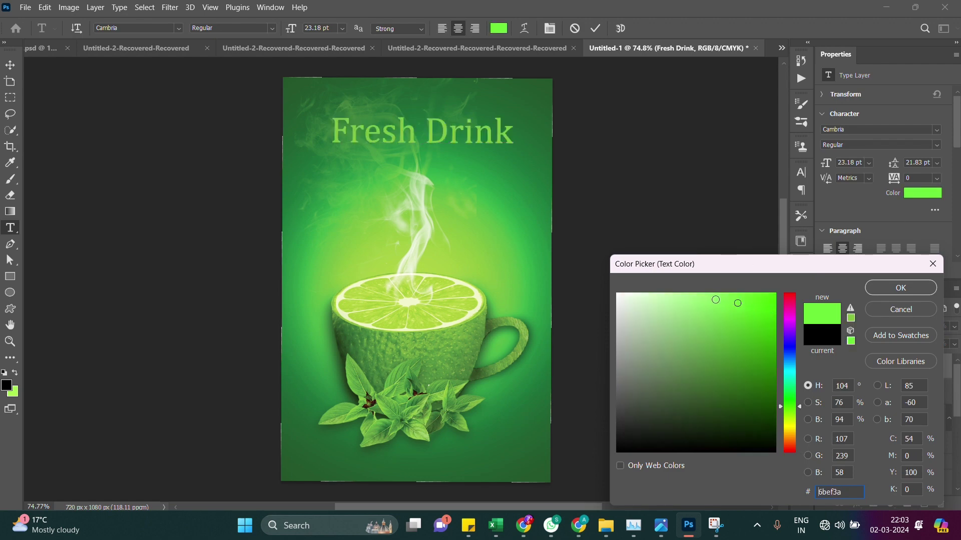
{"action": "left_click", "coordinate": [714, 300]}
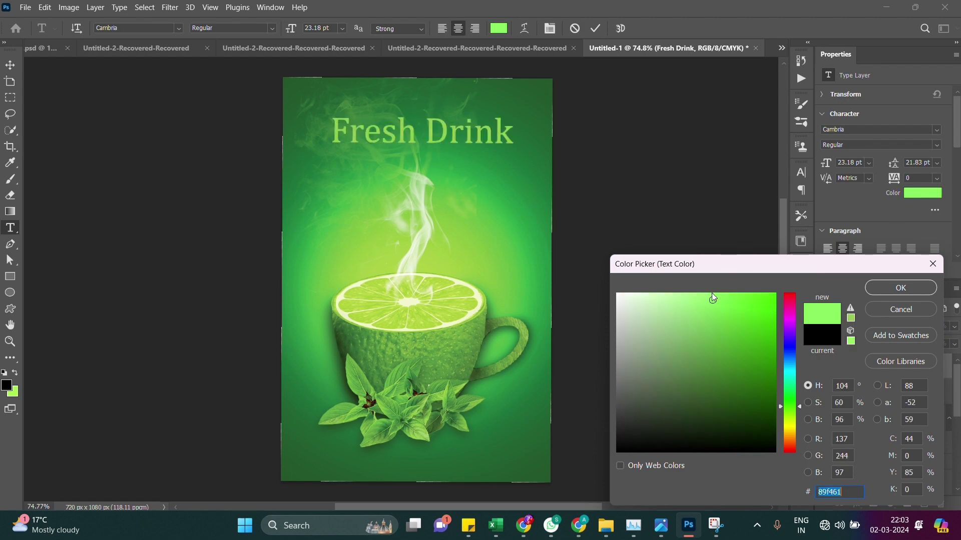
{"action": "left_click", "coordinate": [733, 295]}
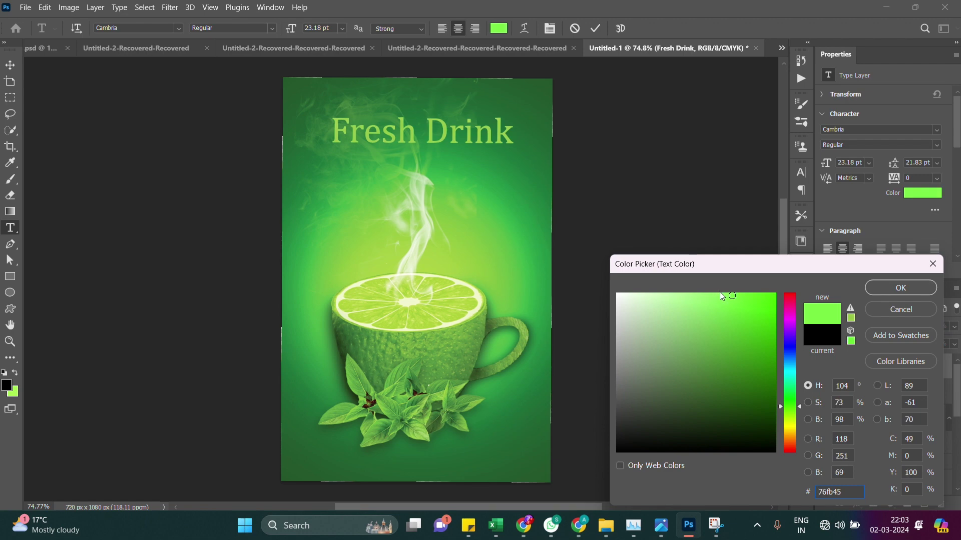
{"action": "left_click", "coordinate": [891, 295]}
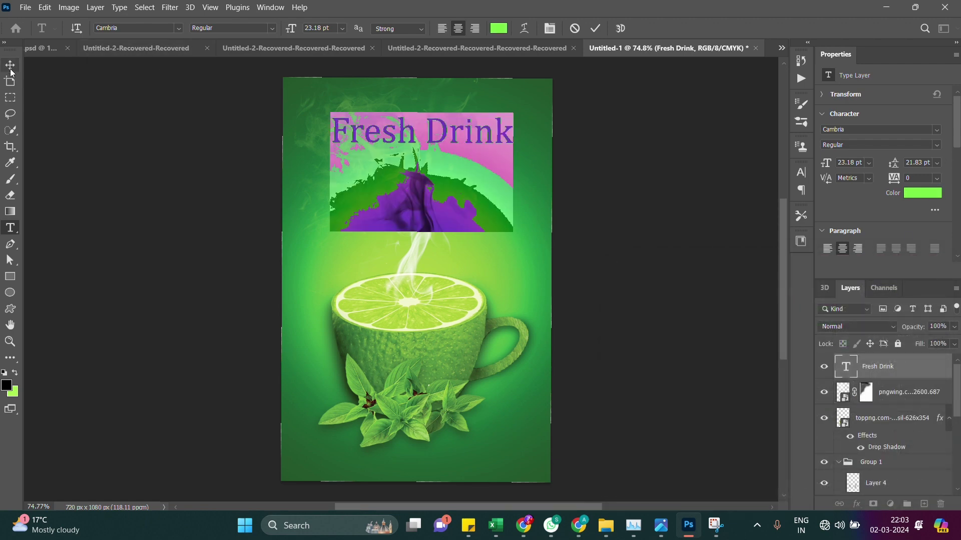
{"action": "left_click", "coordinate": [11, 70]}
Scale the headline to about 58% (13.39 pt), centre it at top, and Alt-drag a copy below
{"action": "key", "text": "ctrl+t"}
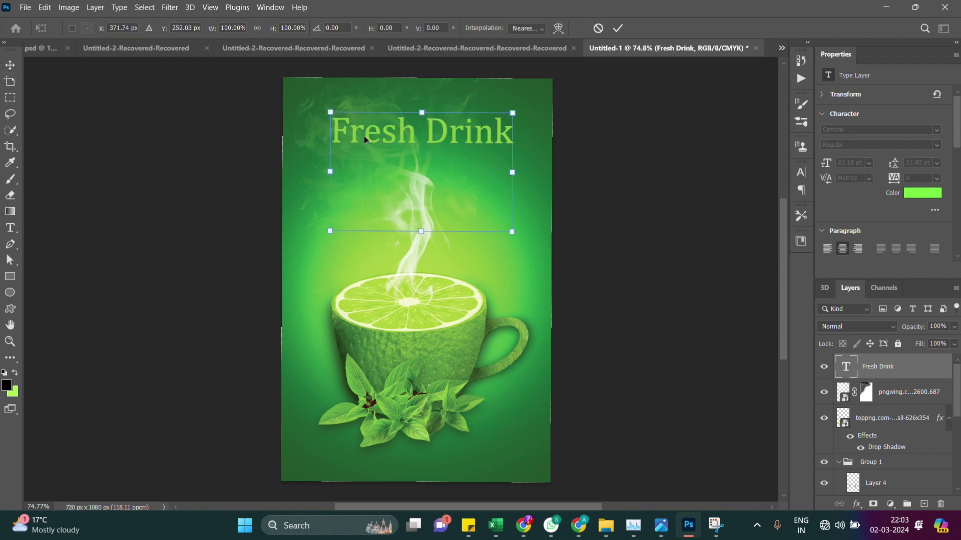
{"action": "left_click_drag", "start_coordinate": [513, 112], "coordinate": [436, 163]}
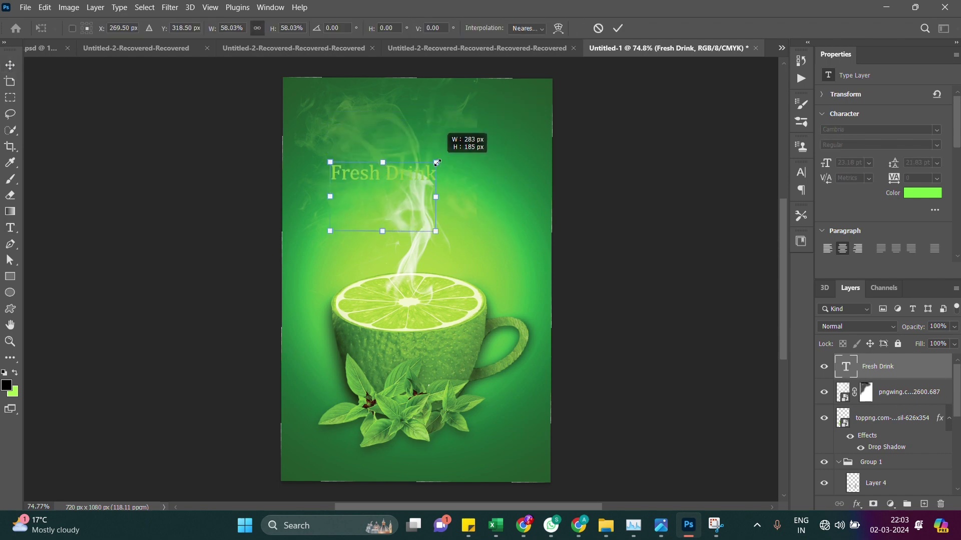
{"action": "left_click_drag", "start_coordinate": [397, 200], "coordinate": [428, 130]}
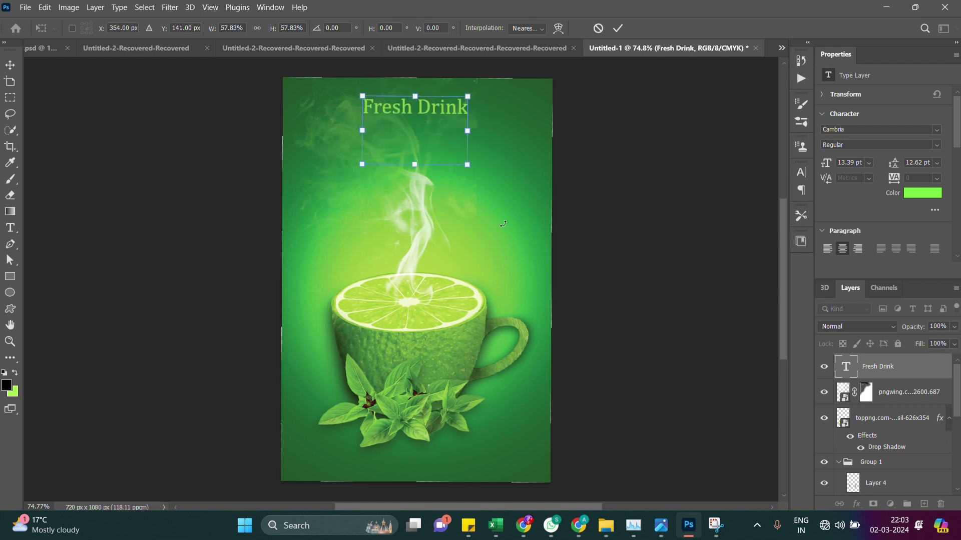
{"action": "key", "text": "Return"}
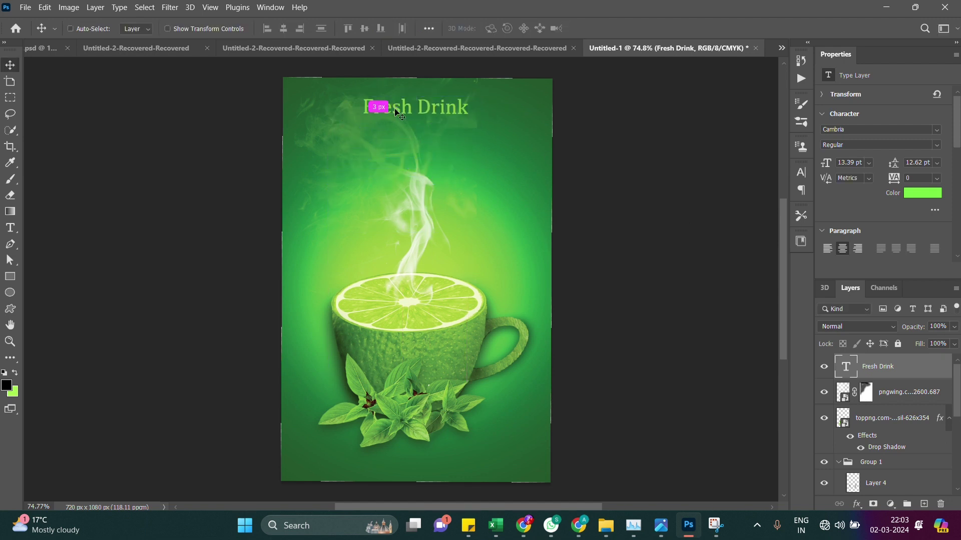
{"action": "mouse_move", "coordinate": [397, 112]}
{"action": "left_mouse_down"}
{"action": "mouse_move", "coordinate": [398, 285]}
{"action": "mouse_move", "coordinate": [423, 152]}
{"action": "left_mouse_up"}
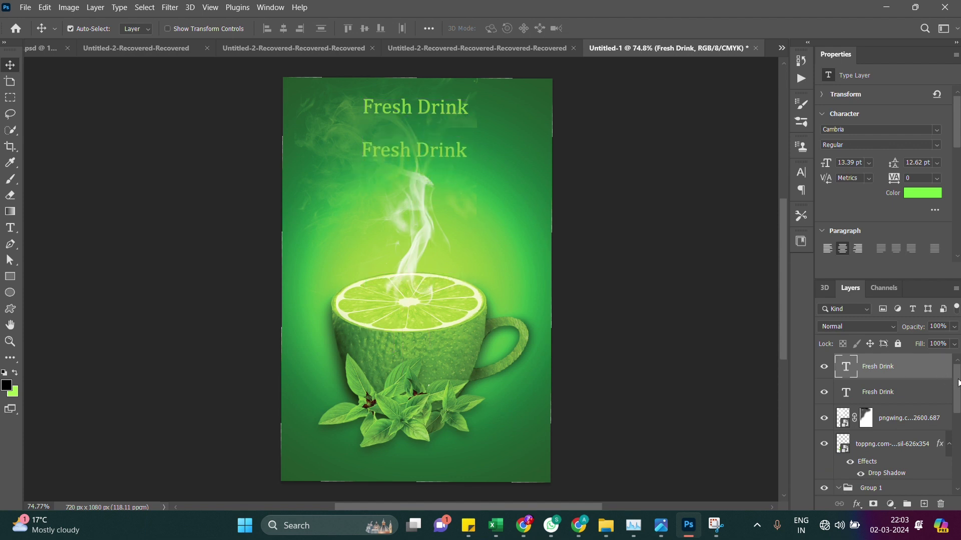
Retype the copied headline as 'LEMEN TEA' and colour the first word white
{"action": "double_click", "coordinate": [392, 152]}
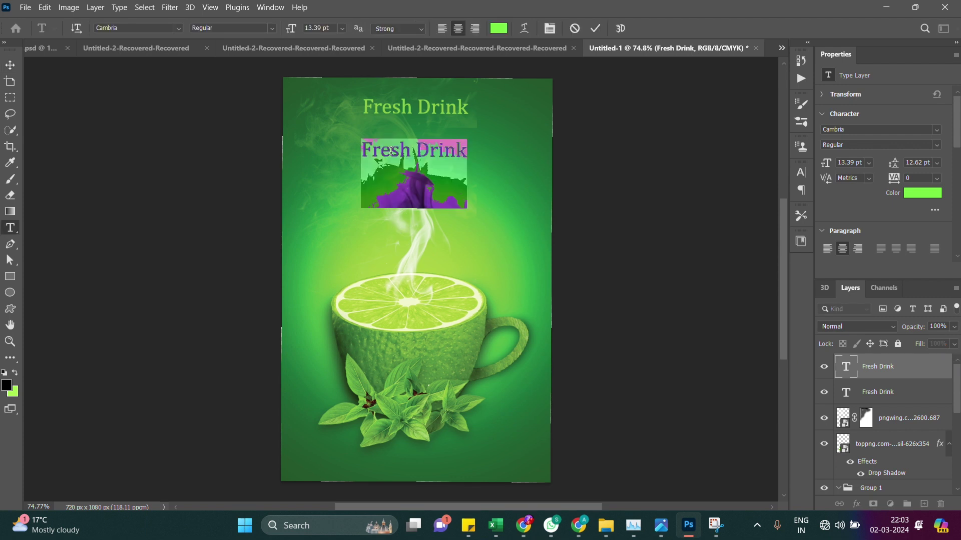
{"action": "type", "text": "LE"}
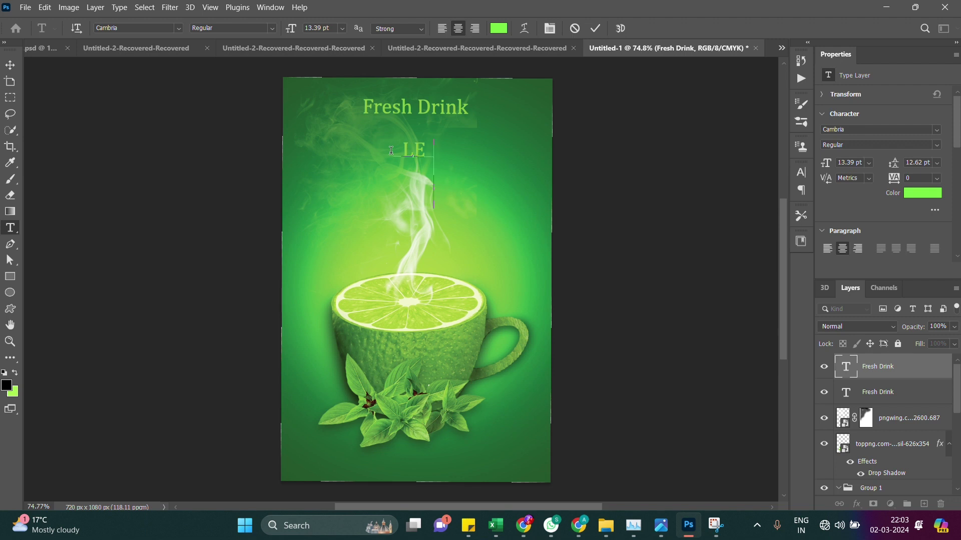
{"action": "type", "text": "MEN"}
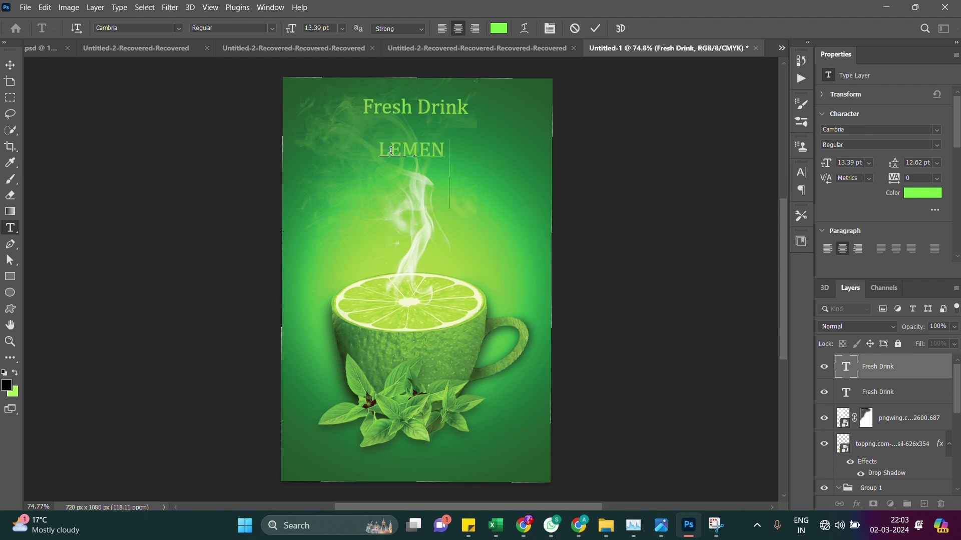
{"action": "type", "text": " TEA"}
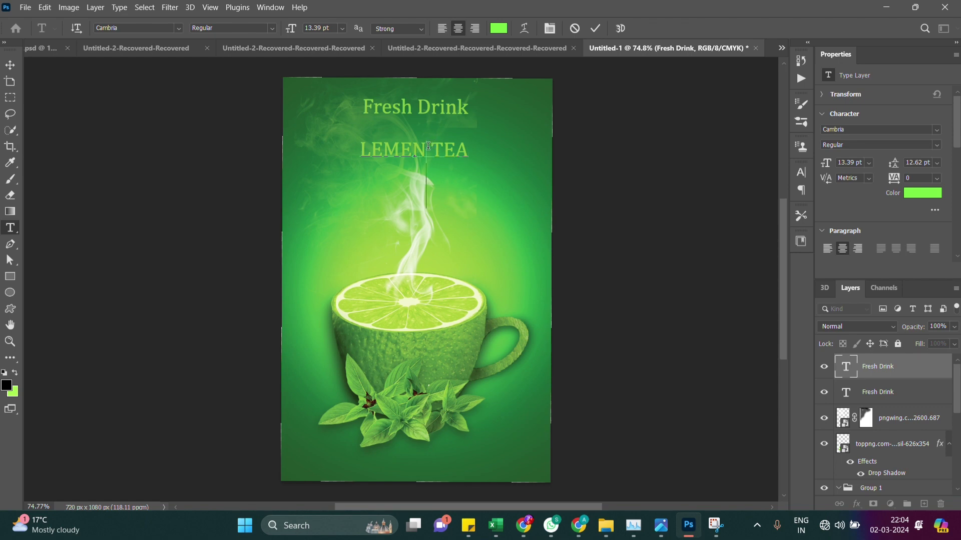
{"action": "left_click_drag", "start_coordinate": [428, 146], "coordinate": [343, 146]}
{"action": "key", "text": "ctrl"}
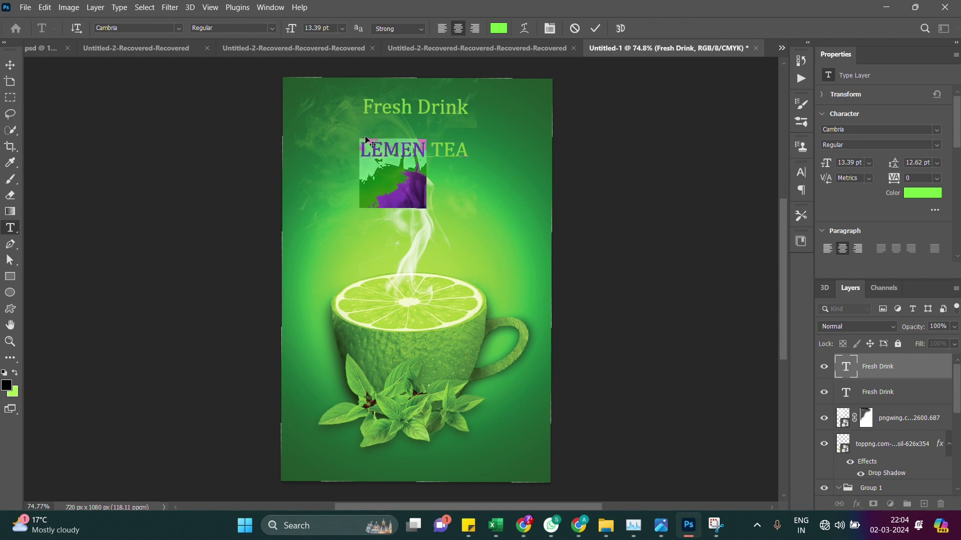
{"action": "left_click", "coordinate": [935, 210]}
{"action": "left_click_drag", "start_coordinate": [658, 316], "coordinate": [570, 269]}
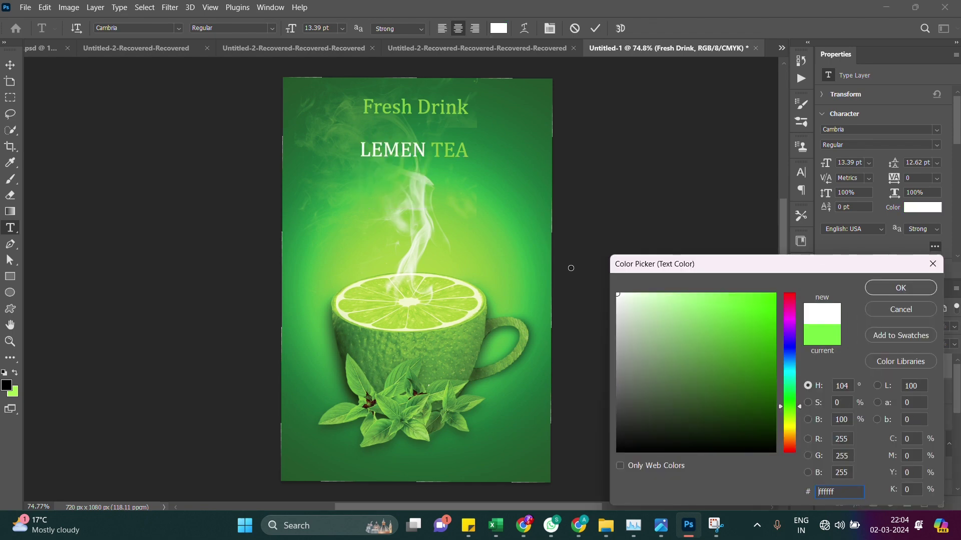
{"action": "left_click", "coordinate": [899, 288]}
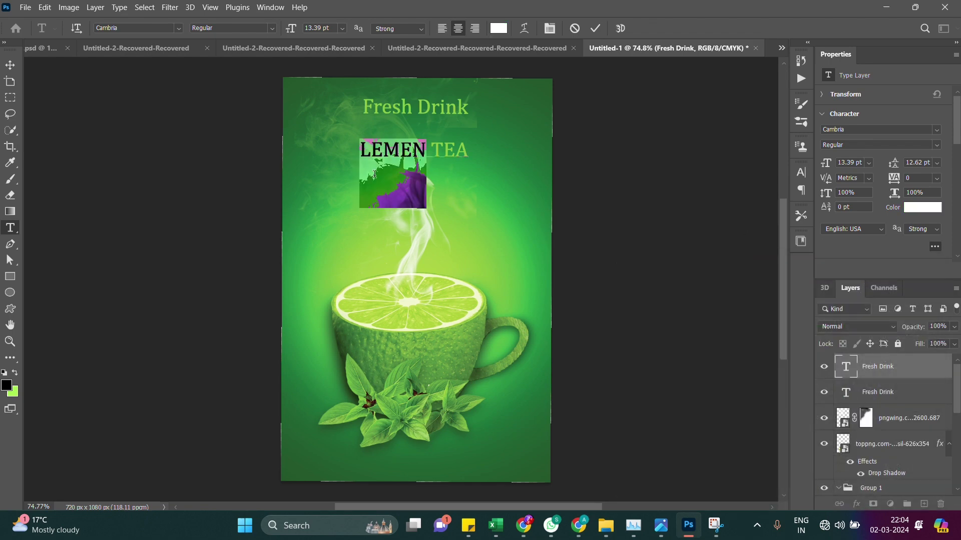
Correct LEMEN to LEMON, select TEA and commit the LEMON TEA text
{"action": "left_click", "coordinate": [415, 149]}
{"action": "key", "text": "BackSpace"}
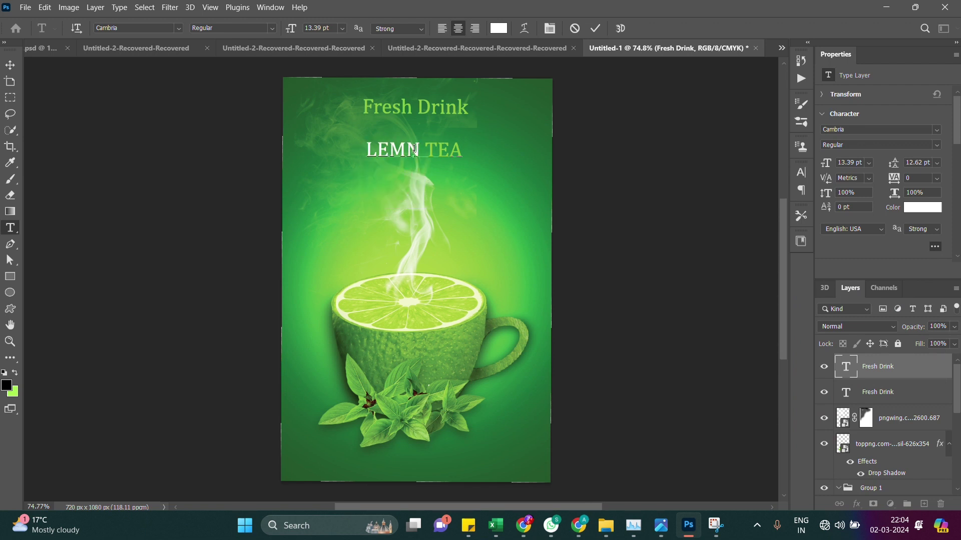
{"action": "type", "text": "O"}
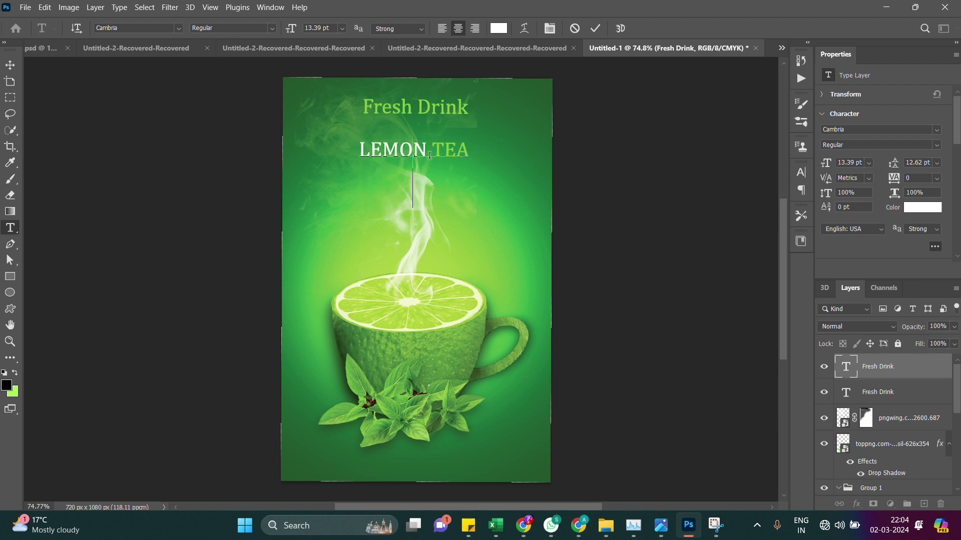
{"action": "left_click", "coordinate": [434, 150]}
{"action": "left_click_drag", "start_coordinate": [434, 149], "coordinate": [469, 155]}
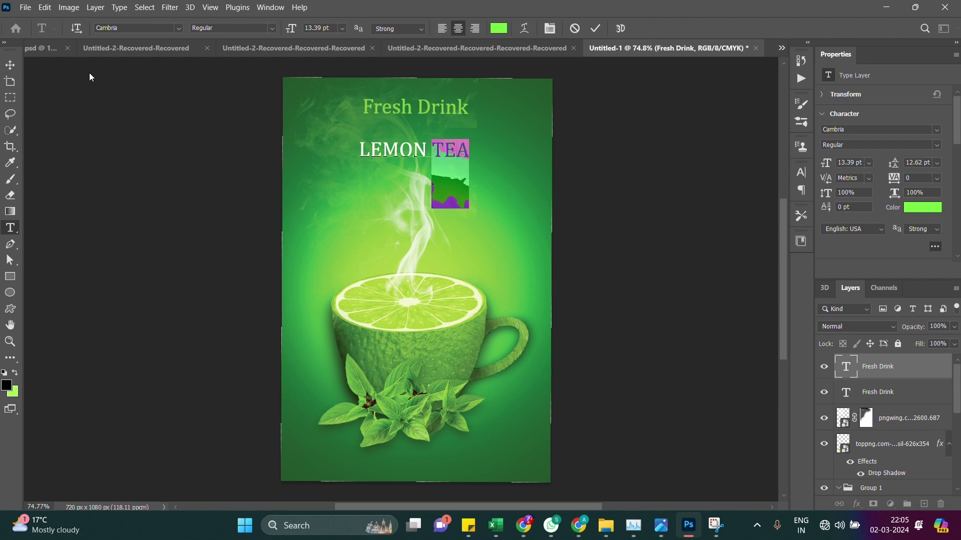
{"action": "left_click", "coordinate": [10, 65]}
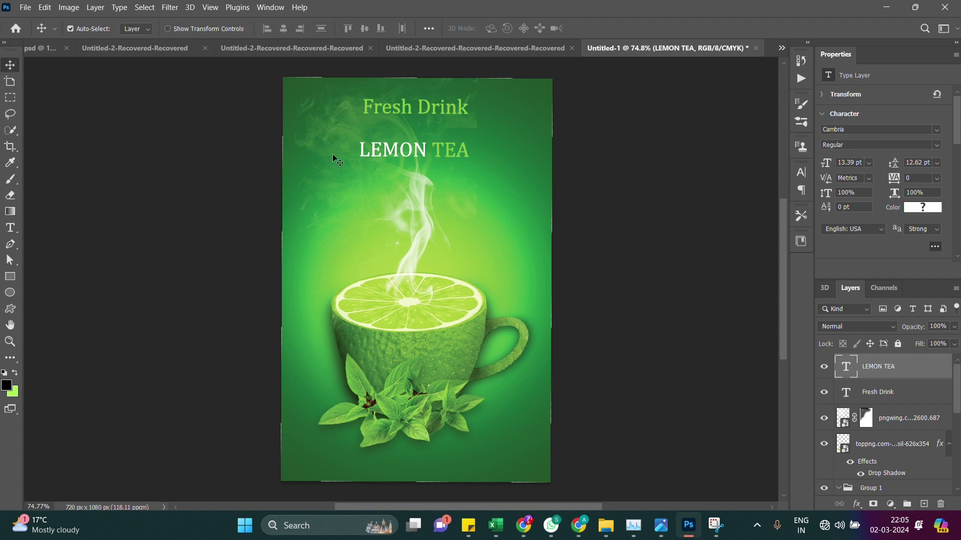
Set the LEMON TEA text to Cambria Bold Italic and commit it
{"action": "double_click", "coordinate": [412, 150]}
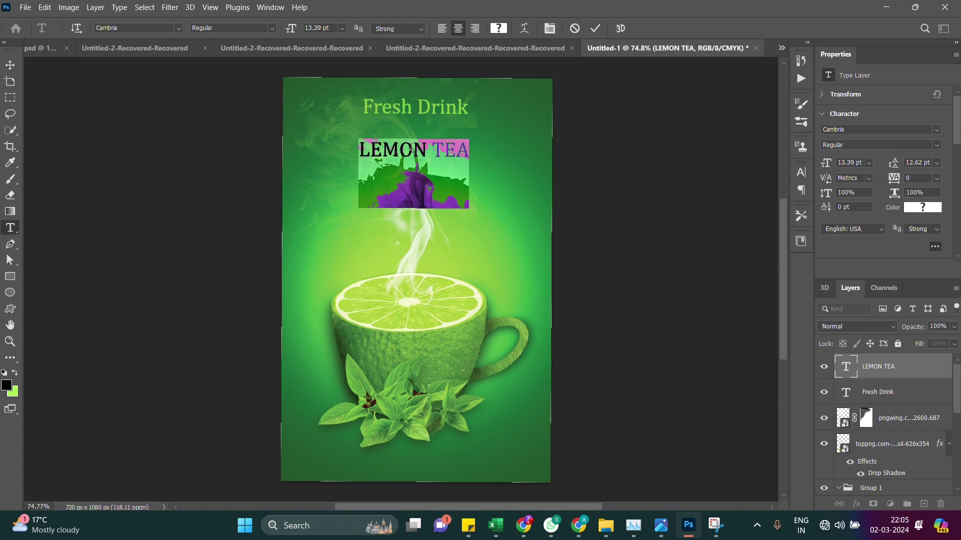
{"action": "left_click", "coordinate": [276, 29]}
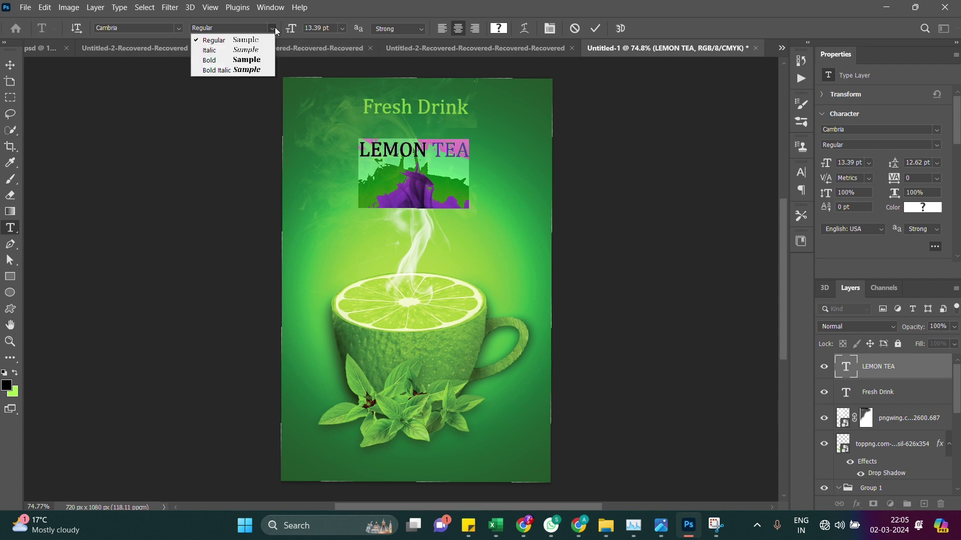
{"action": "left_click", "coordinate": [246, 70]}
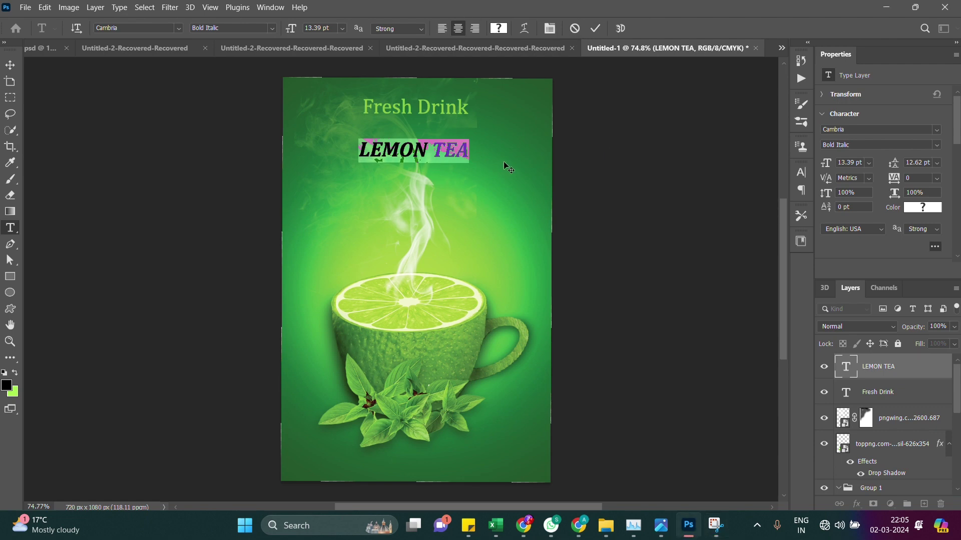
{"action": "left_click", "coordinate": [10, 65]}
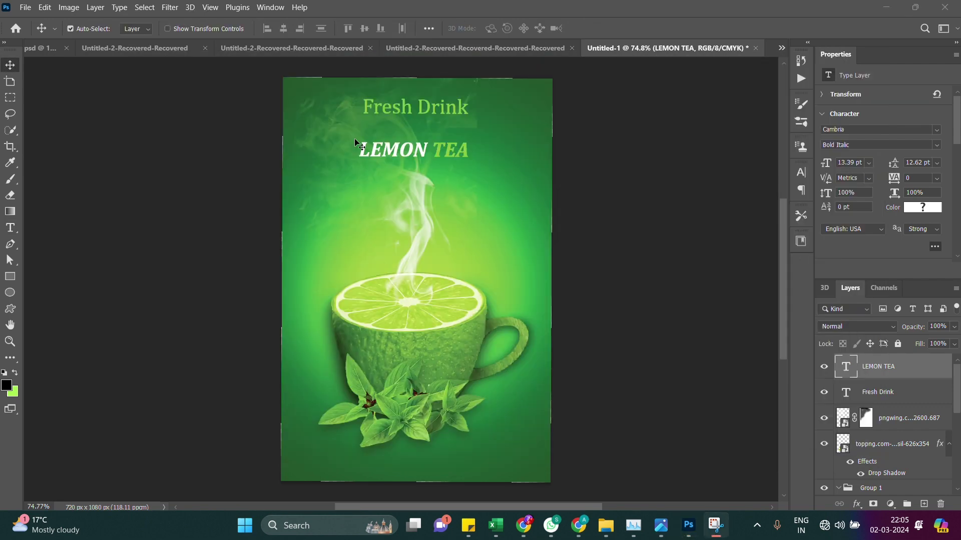
Scale LEMON TEA up to about 22.9 pt and shift it left to centre
{"action": "left_click", "coordinate": [406, 154], "text": "ctrl"}
{"action": "key", "text": "ctrl+t"}
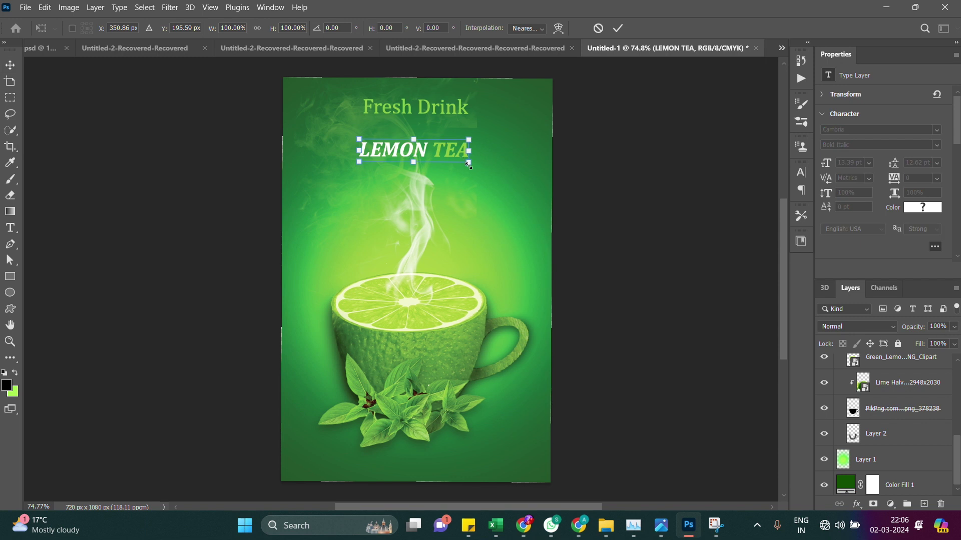
{"action": "left_click_drag", "start_coordinate": [469, 165], "coordinate": [547, 179]}
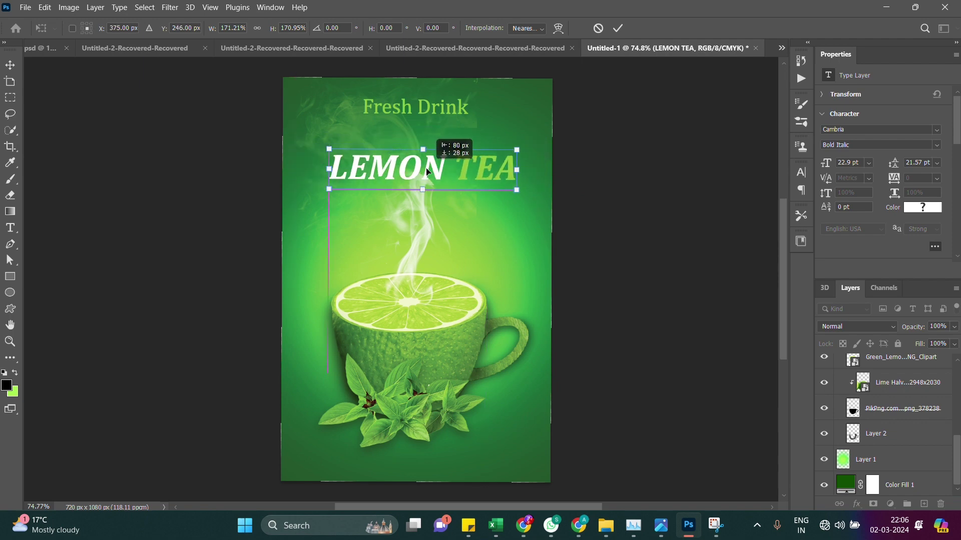
{"action": "left_click_drag", "start_coordinate": [456, 161], "coordinate": [426, 171]}
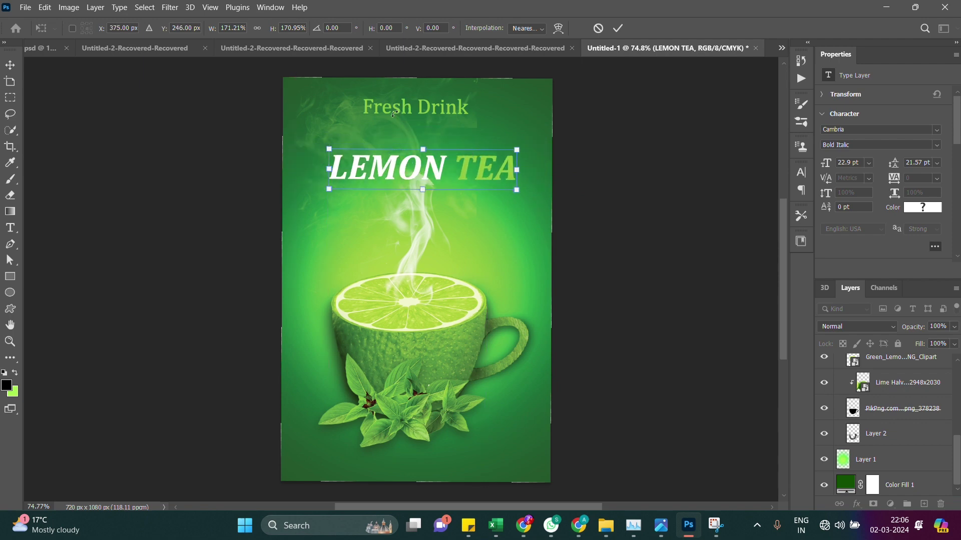
{"action": "key", "text": "Return"}
{"action": "left_click_drag", "start_coordinate": [416, 165], "coordinate": [406, 159]}
Reposition Fresh Drink and LEMON TEA as a tight pair near the poster top
{"action": "left_click_drag", "start_coordinate": [405, 110], "coordinate": [402, 124]}
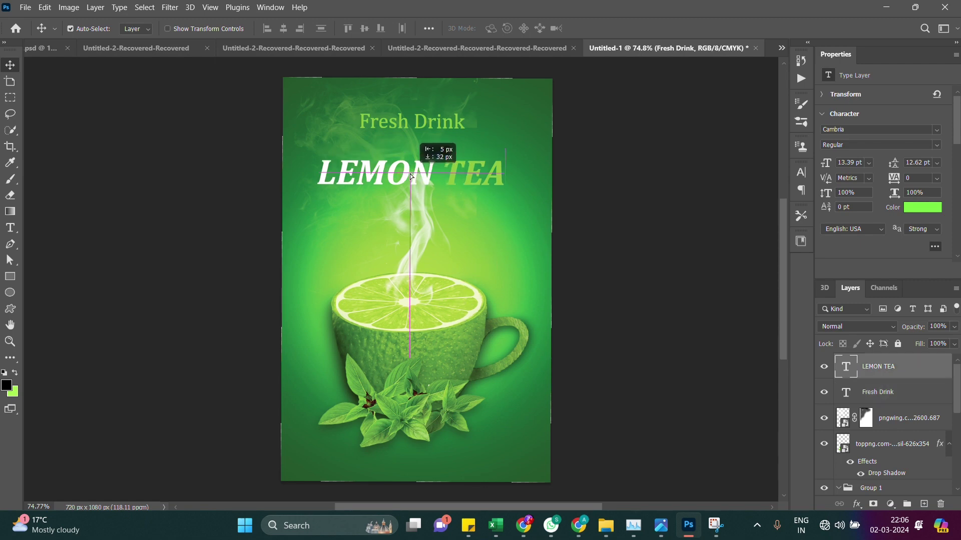
{"action": "left_click_drag", "start_coordinate": [415, 167], "coordinate": [415, 185]}
{"action": "left_click_drag", "start_coordinate": [399, 117], "coordinate": [401, 136]}
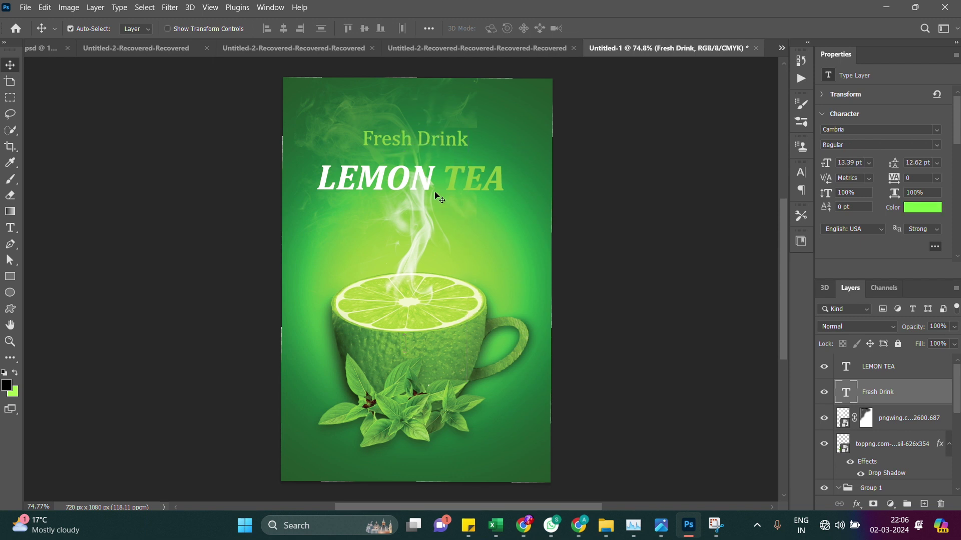
{"action": "left_click_drag", "start_coordinate": [416, 143], "coordinate": [415, 126]}
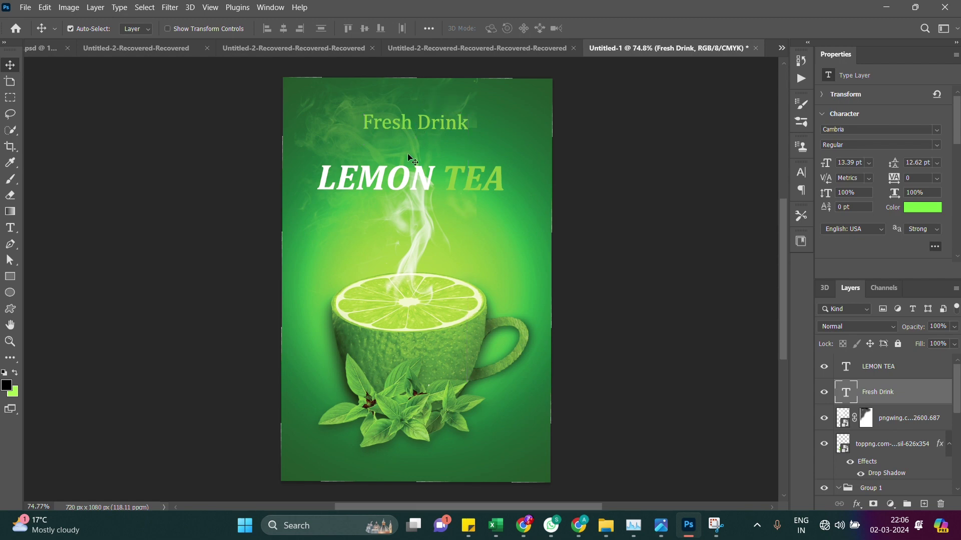
{"action": "left_click_drag", "start_coordinate": [397, 192], "coordinate": [398, 178]}
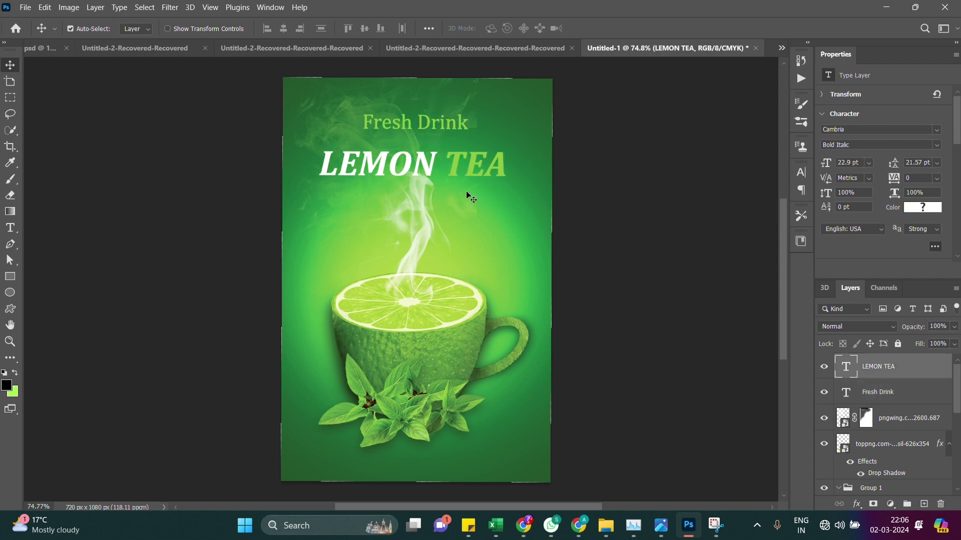
Draw a rectangle around TEA on a new layer above Fresh Drink
{"action": "left_click", "coordinate": [11, 279]}
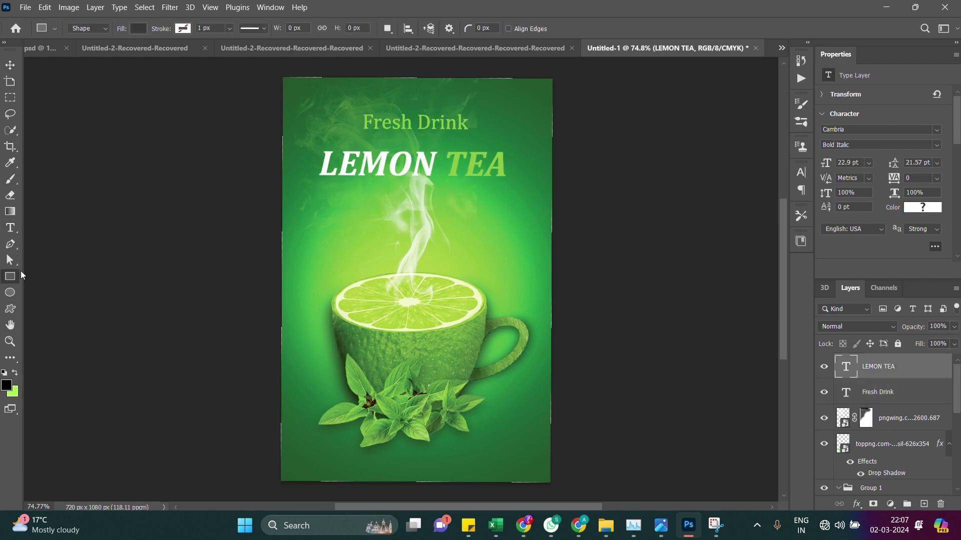
{"action": "left_click", "coordinate": [905, 405]}
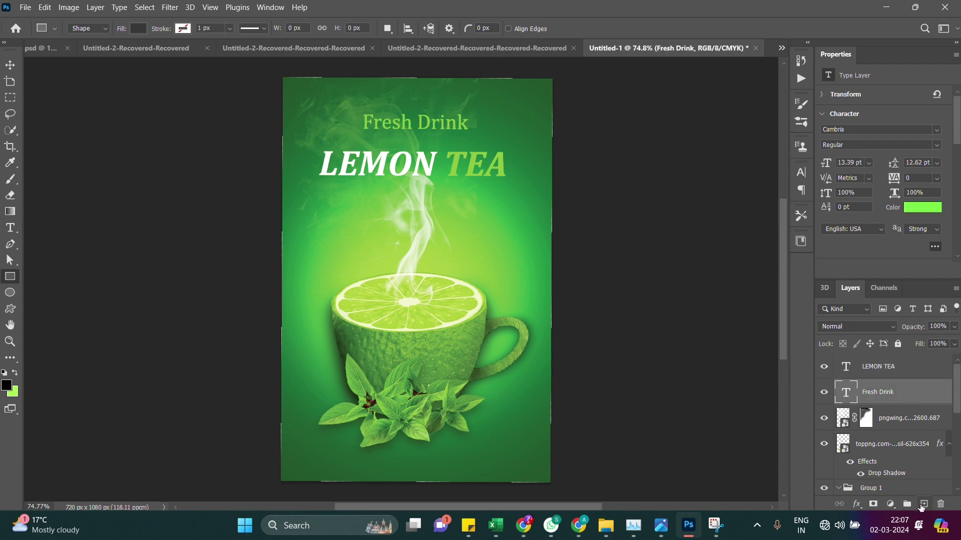
{"action": "left_click", "coordinate": [924, 504]}
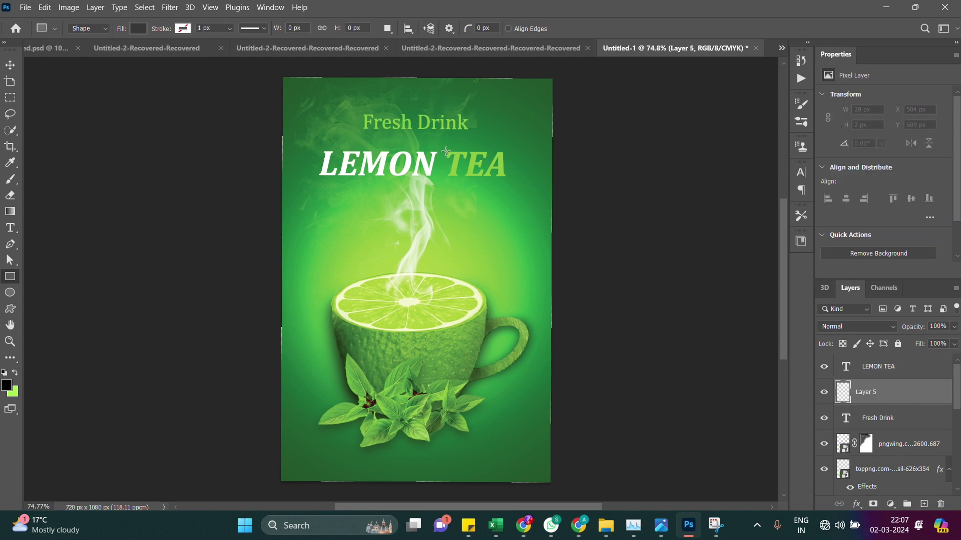
{"action": "left_click_drag", "start_coordinate": [446, 151], "coordinate": [518, 181]}
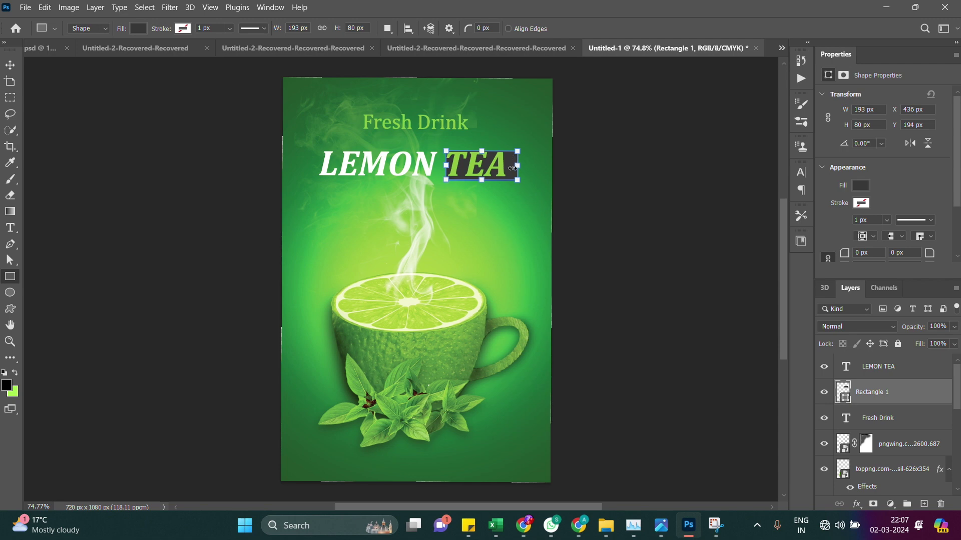
Give the rectangle a light-green outline and 40 px rounded corners
{"action": "left_click", "coordinate": [183, 28]}
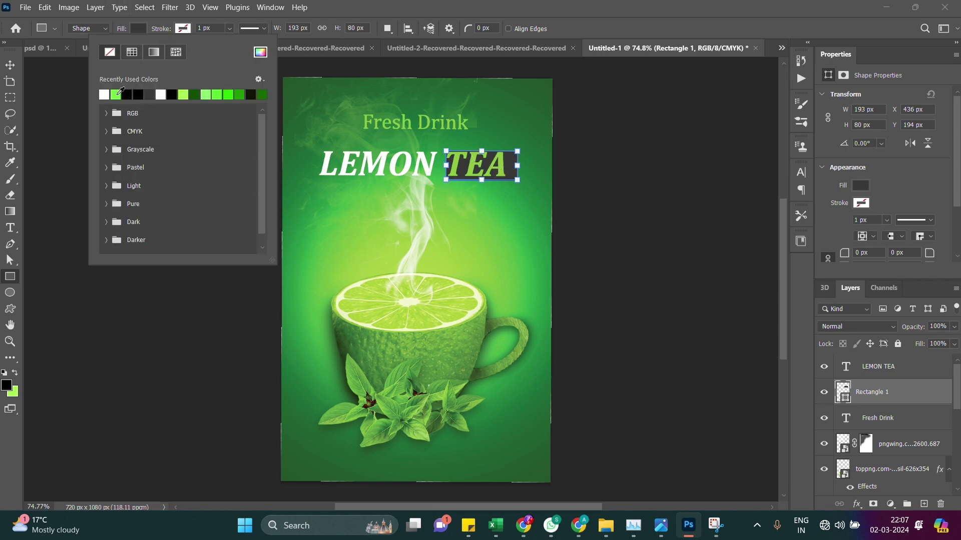
{"action": "left_click", "coordinate": [117, 95]}
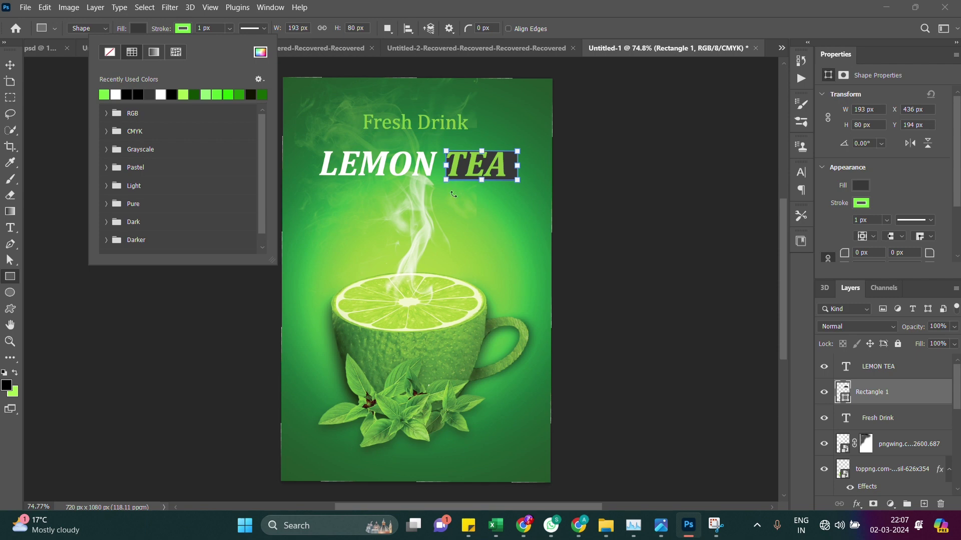
{"action": "left_click", "coordinate": [548, 241]}
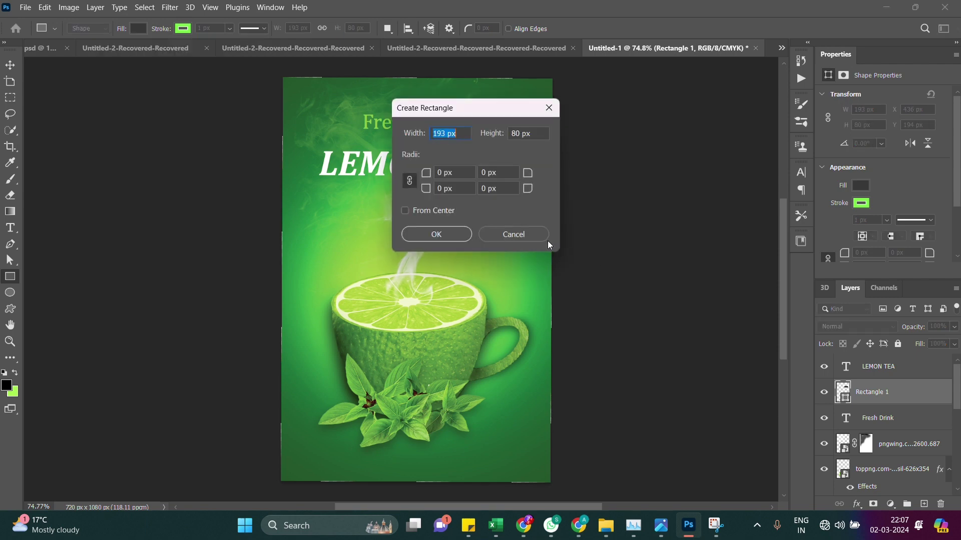
{"action": "left_click", "coordinate": [549, 109]}
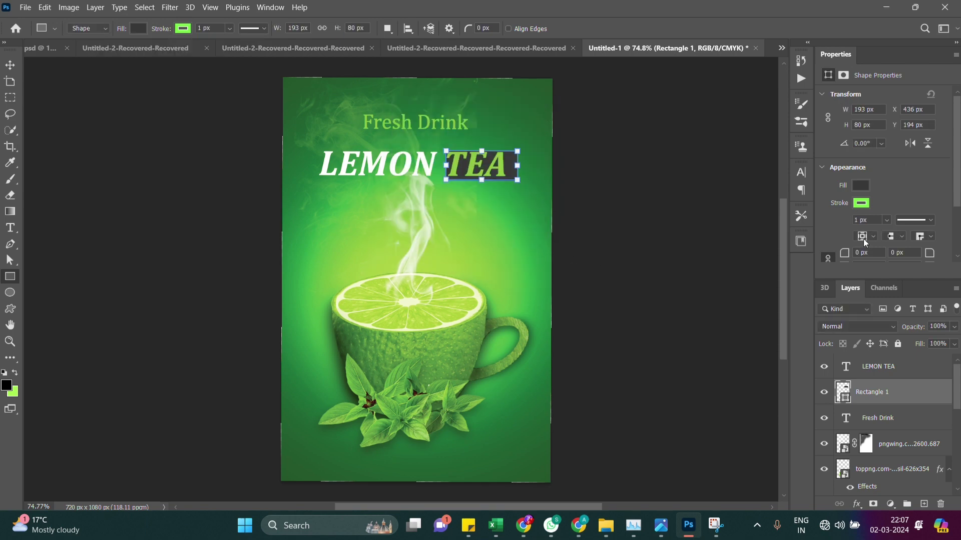
{"action": "left_click", "coordinate": [867, 252]}
{"action": "type", "text": "100"}
{"action": "left_click", "coordinate": [897, 253]}
{"action": "key", "text": "alt+Tab"}
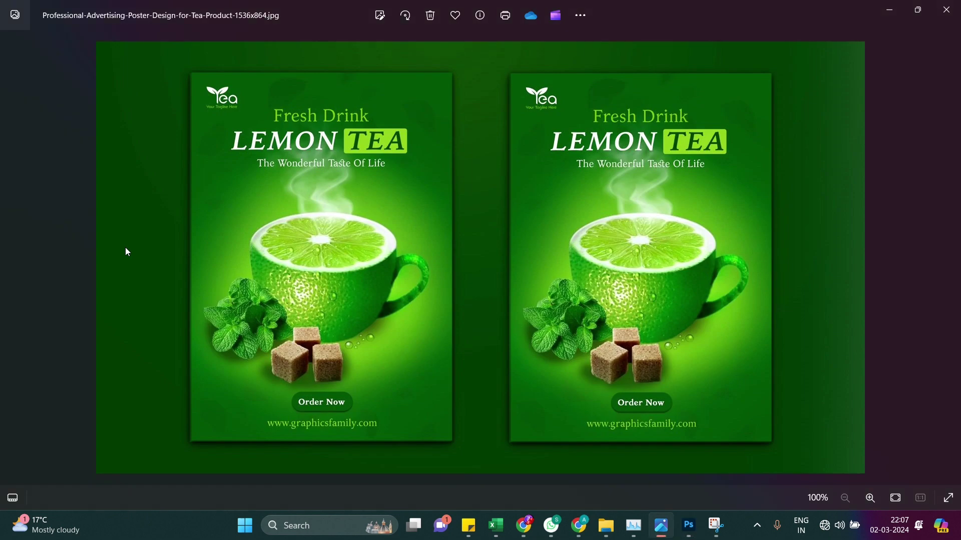
{"action": "key", "text": "alt+Tab"}
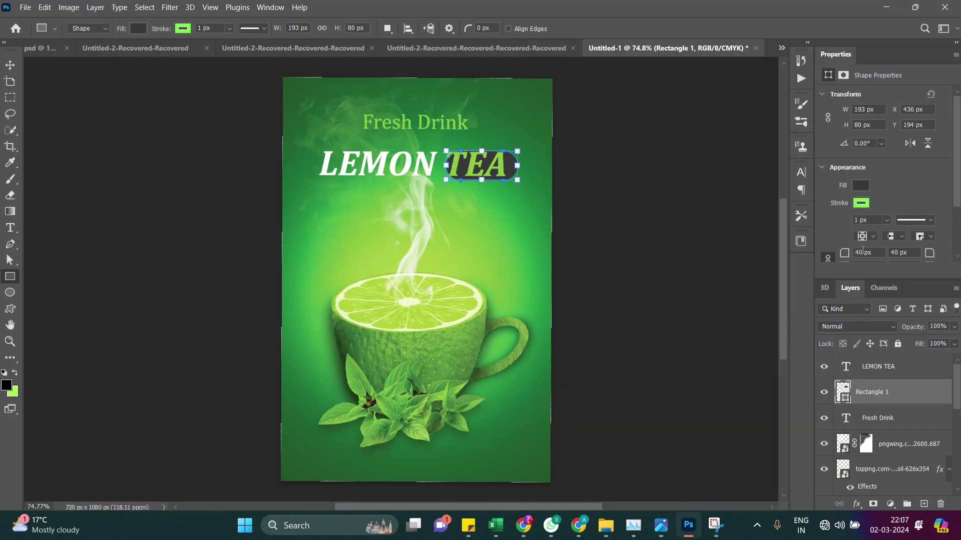
Set the box's corner radii to 20 px and widen it leftward to 205 px
{"action": "double_click", "coordinate": [859, 252]}
{"action": "type", "text": "0"}
{"action": "key", "text": "Tab"}
{"action": "type", "text": "10"}
{"action": "key", "text": "Tab"}
{"action": "left_click_drag", "start_coordinate": [447, 166], "coordinate": [441, 166]}
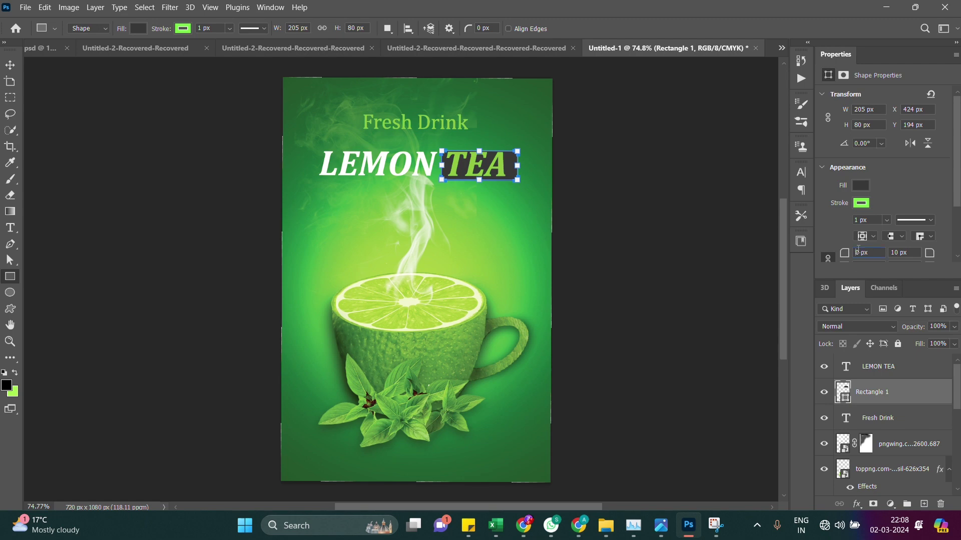
{"action": "type", "text": "2"}
Fill the box behind TEA with a dark green swatch
{"action": "left_click", "coordinate": [861, 186]}
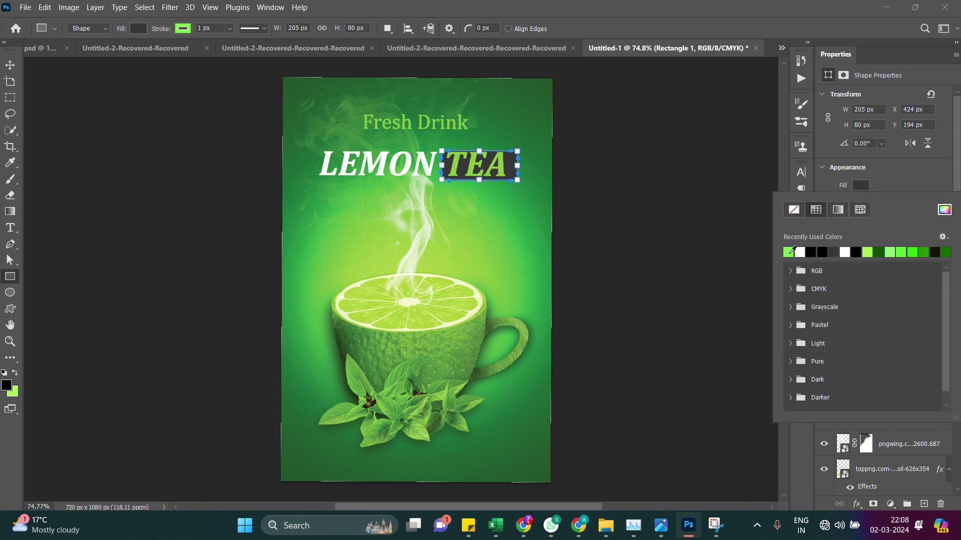
{"action": "left_click", "coordinate": [881, 251]}
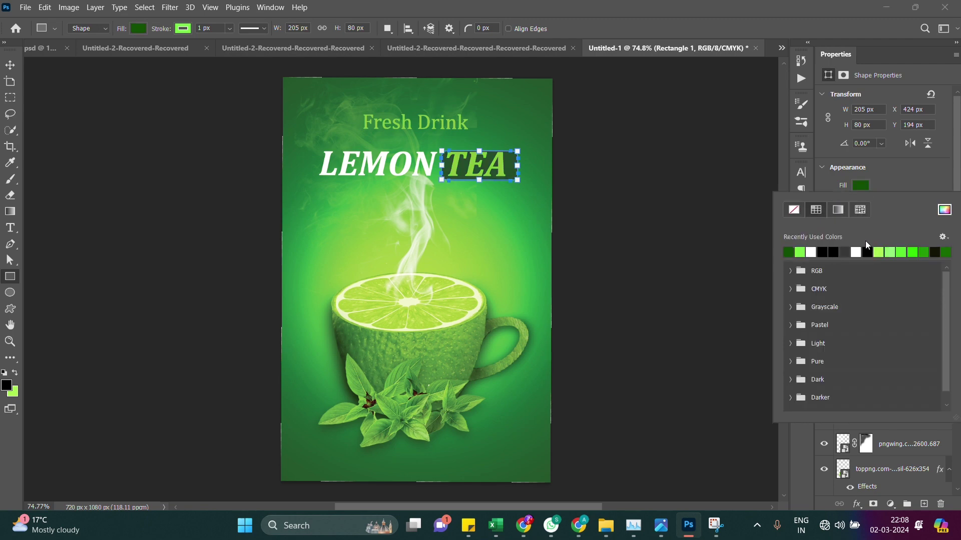
{"action": "left_click", "coordinate": [947, 251]}
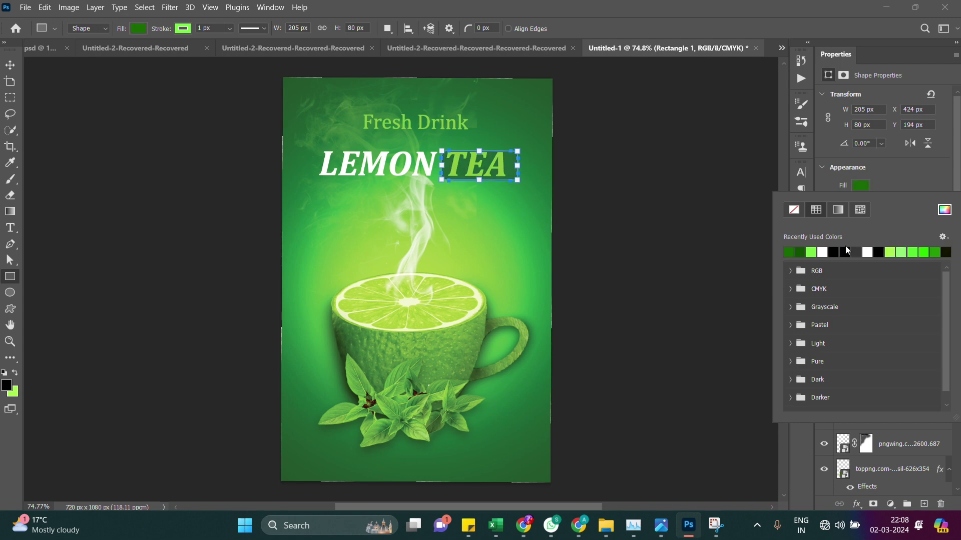
{"action": "left_click", "coordinate": [801, 250]}
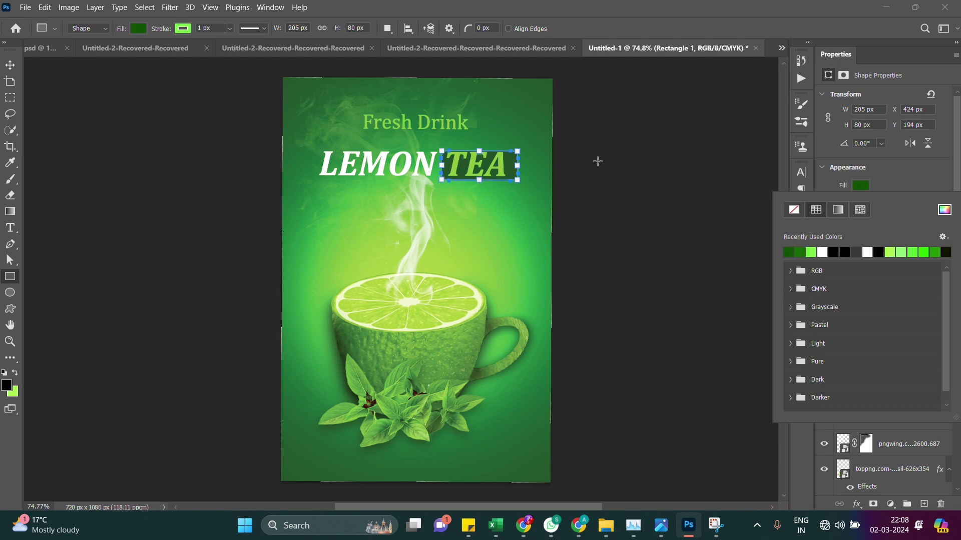
{"action": "left_click", "coordinate": [10, 65]}
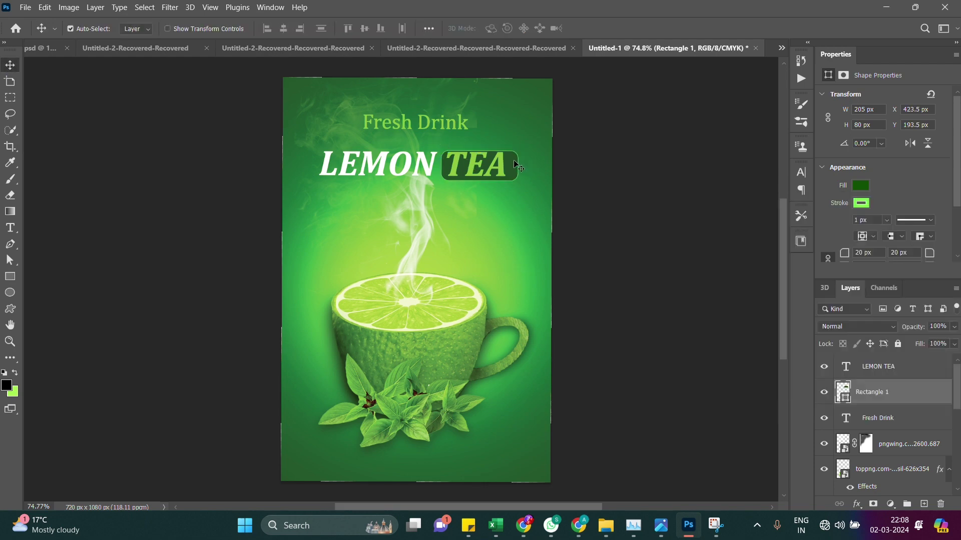
Nudge the rounded box left and LEMON TEA slightly right to align them
{"action": "left_click_drag", "start_coordinate": [517, 166], "coordinate": [510, 166]}
{"action": "left_click_drag", "start_coordinate": [443, 171], "coordinate": [447, 170]}
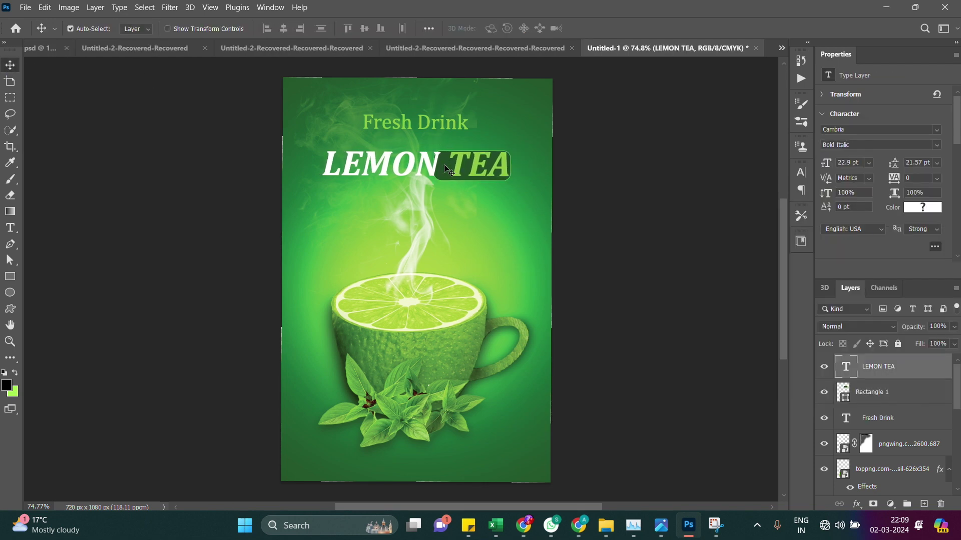
{"action": "key", "text": "Right"}
{"action": "key", "text": "Right"}
{"action": "key", "text": "Right"}
{"action": "key", "text": "Right"}
{"action": "key", "text": "Right"}
{"action": "key", "text": "Right"}
{"action": "key", "text": "Right"}
{"action": "key", "text": "Right"}
{"action": "key", "text": "Right"}
{"action": "key", "text": "Right"}
{"action": "key", "text": "Right"}
{"action": "key", "text": "Right"}
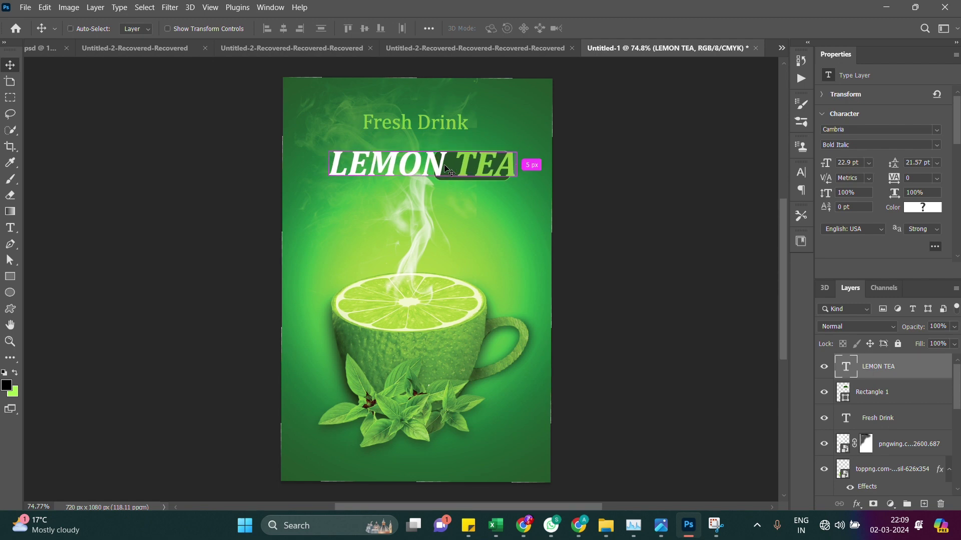
{"action": "key", "text": "shift+Left"}
{"action": "key", "text": "shift+Left"}
Select the box behind TEA and nudge it into position with arrow keys
{"action": "left_click", "coordinate": [459, 181], "text": "ctrl"}
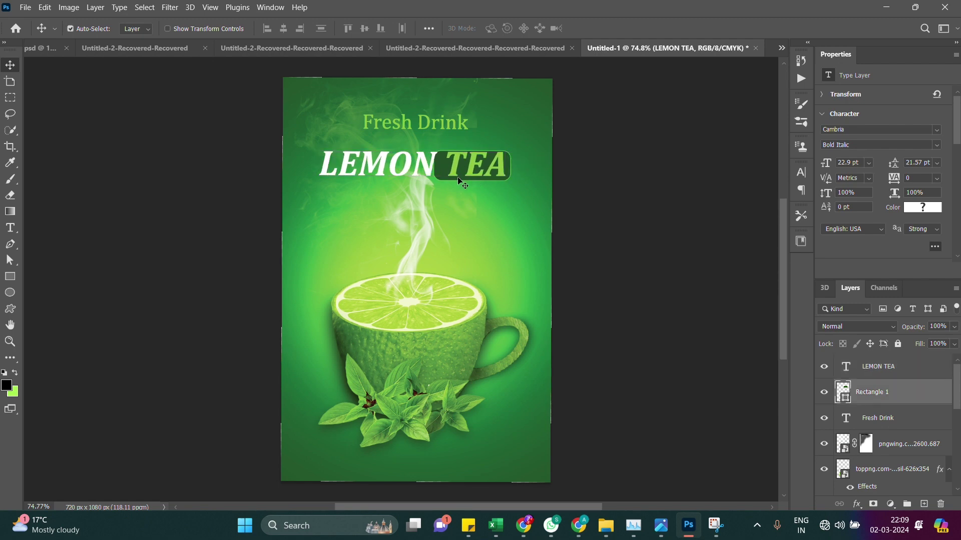
{"action": "key", "text": "Right"}
{"action": "key", "text": "Right"}
{"action": "key", "text": "Right"}
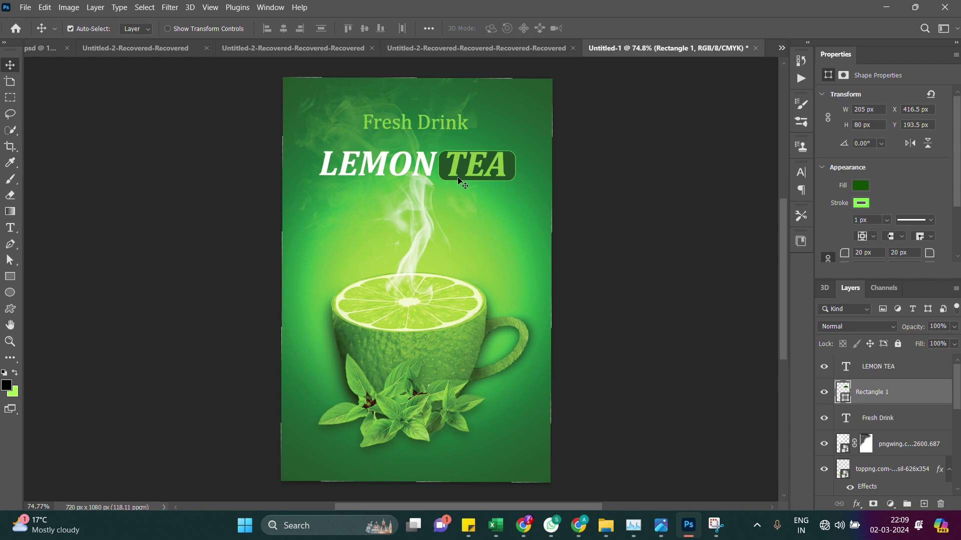
{"action": "key", "text": "Up"}
{"action": "key", "text": "Up"}
{"action": "key", "text": "Up"}
{"action": "key", "text": "Up"}
{"action": "key", "text": "Up"}
{"action": "key", "text": "Left"}
{"action": "key", "text": "Left"}
{"action": "key", "text": "Down"}
Set the rectangle's stroke to No Color, then select the LEMON TEA layer
{"action": "left_click", "coordinate": [862, 203]}
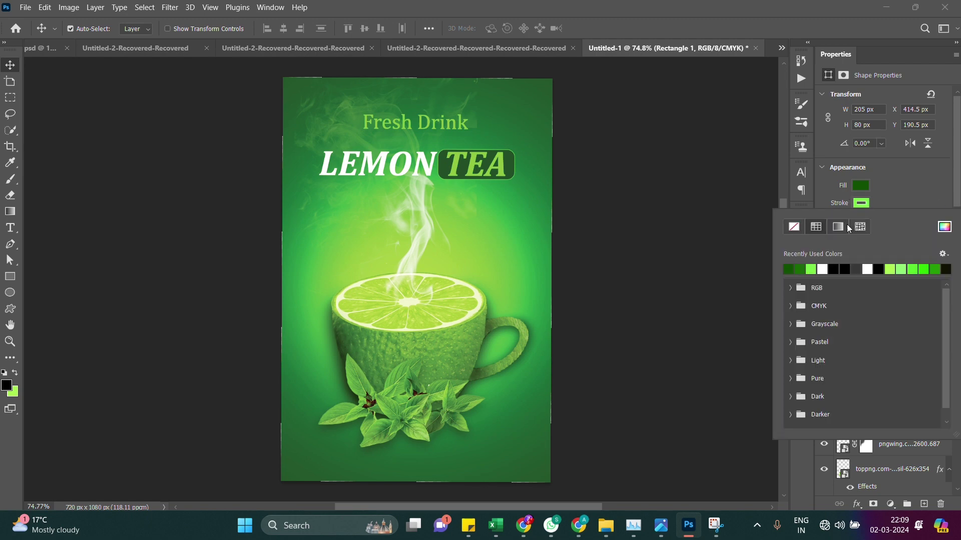
{"action": "left_click", "coordinate": [793, 227]}
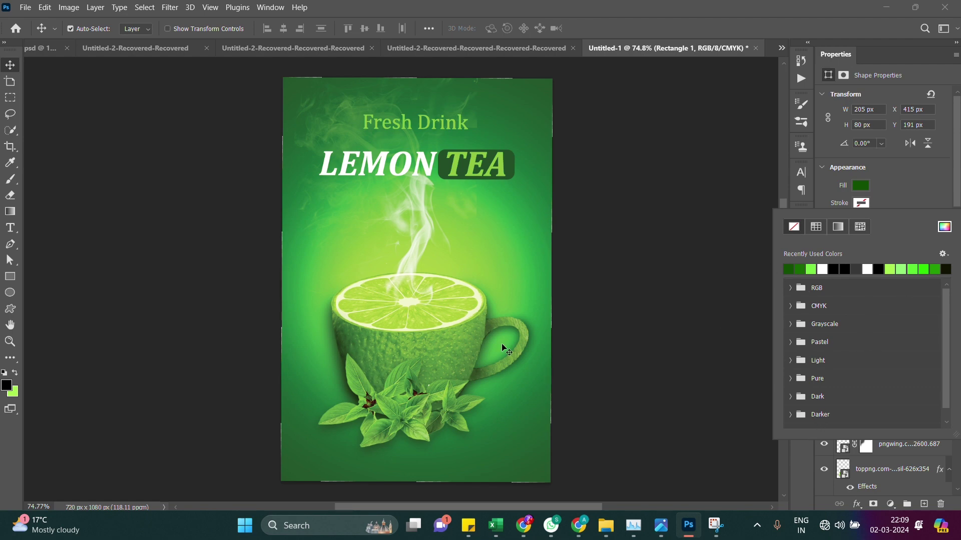
{"action": "left_click", "coordinate": [8, 64]}
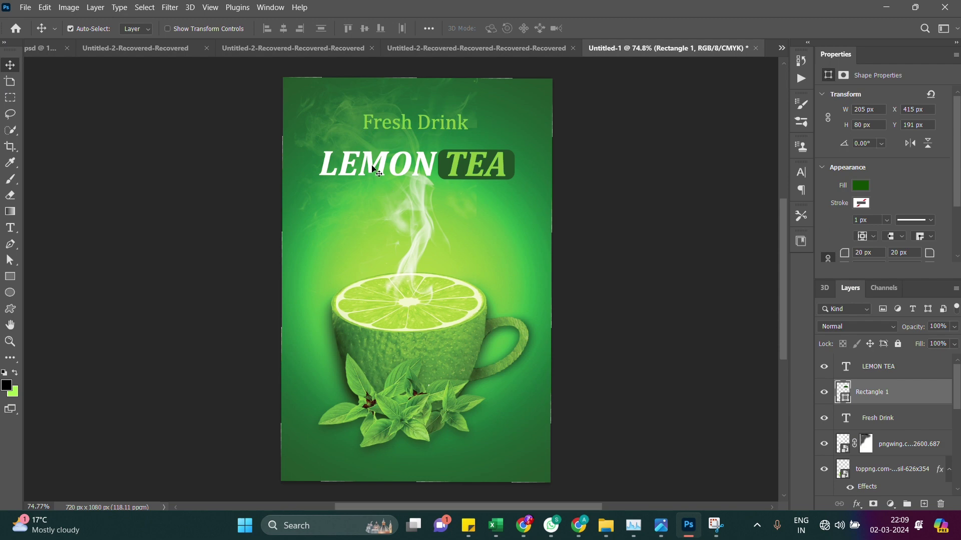
{"action": "left_click", "coordinate": [880, 366]}
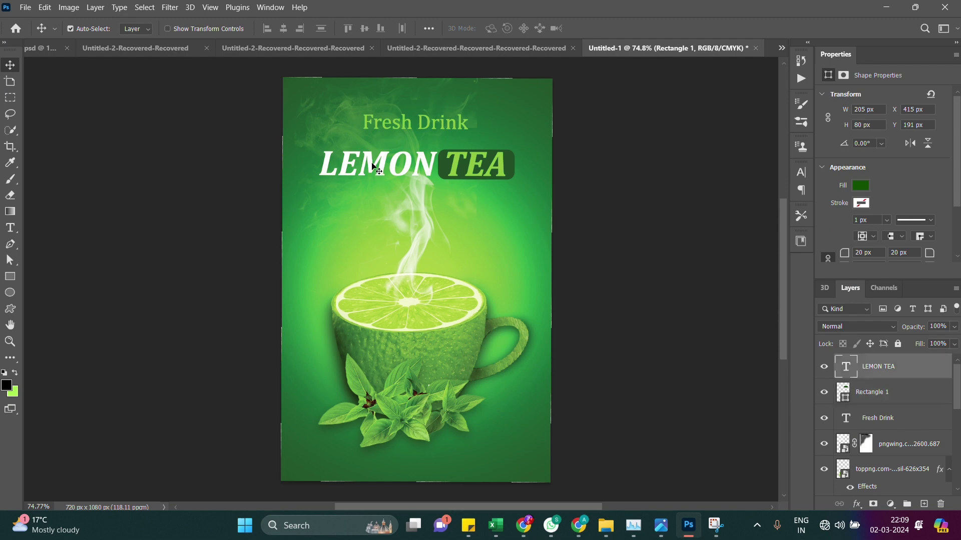
Add a Drop Shadow to the LEMON TEA layer, leaving Bevel & Emboss off
{"action": "right_click", "coordinate": [874, 370]}
{"action": "left_click", "coordinate": [773, 25]}
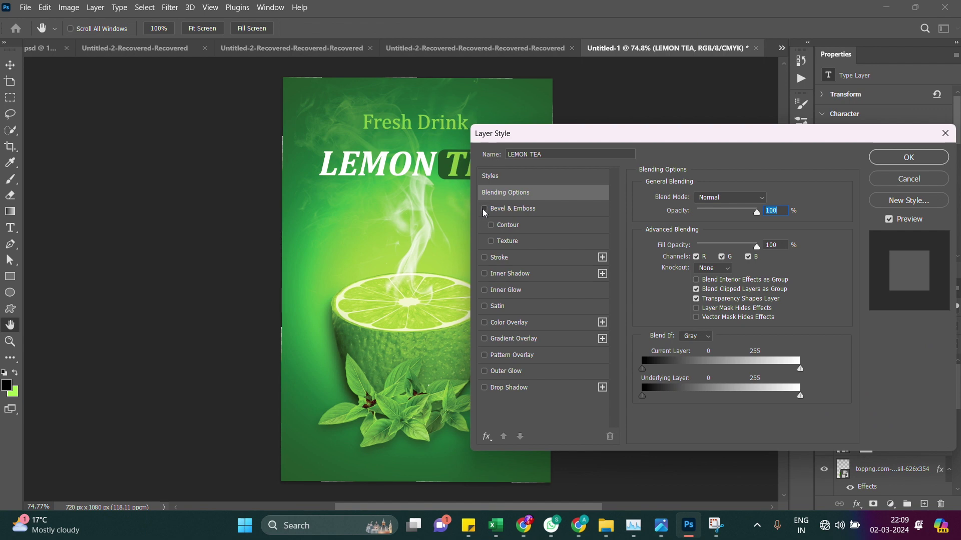
{"action": "left_click", "coordinate": [484, 210]}
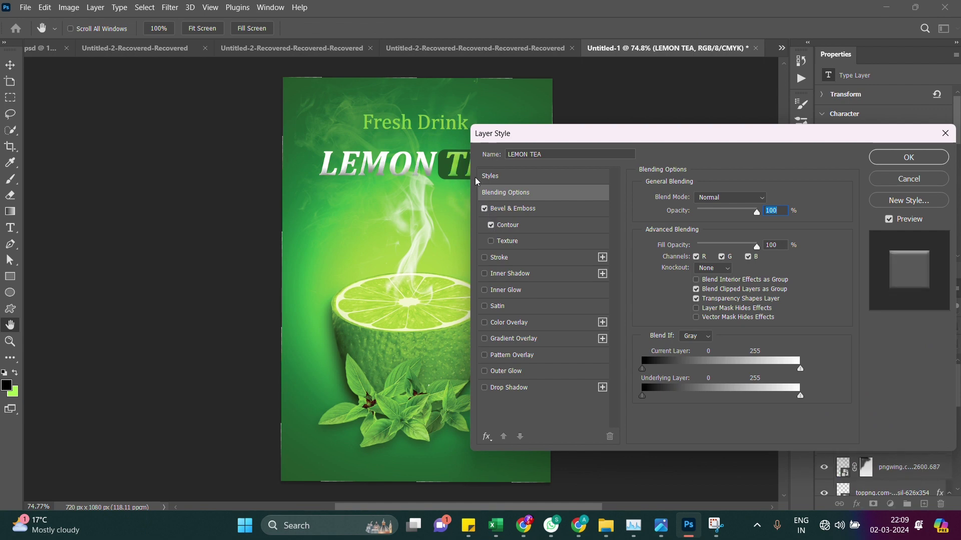
{"action": "left_click", "coordinate": [483, 209]}
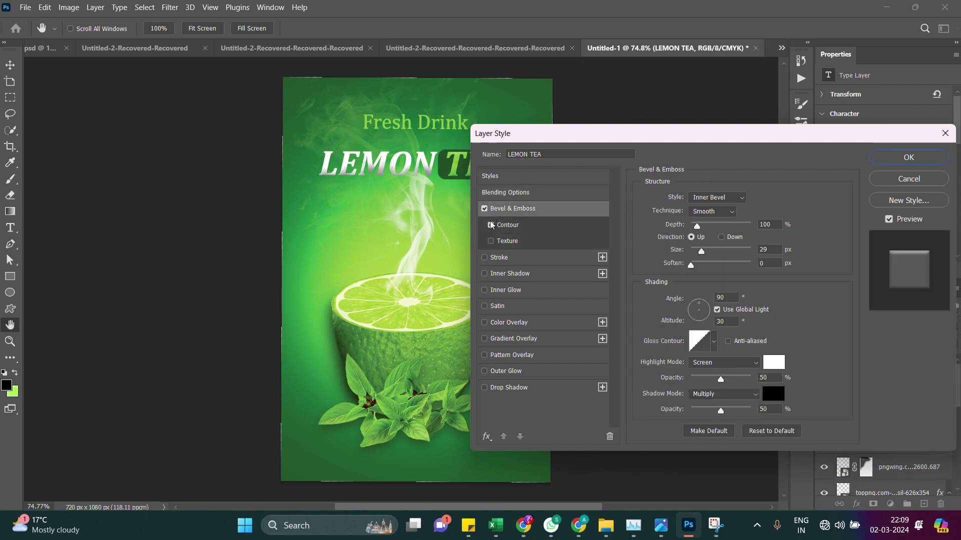
{"action": "left_click", "coordinate": [484, 208]}
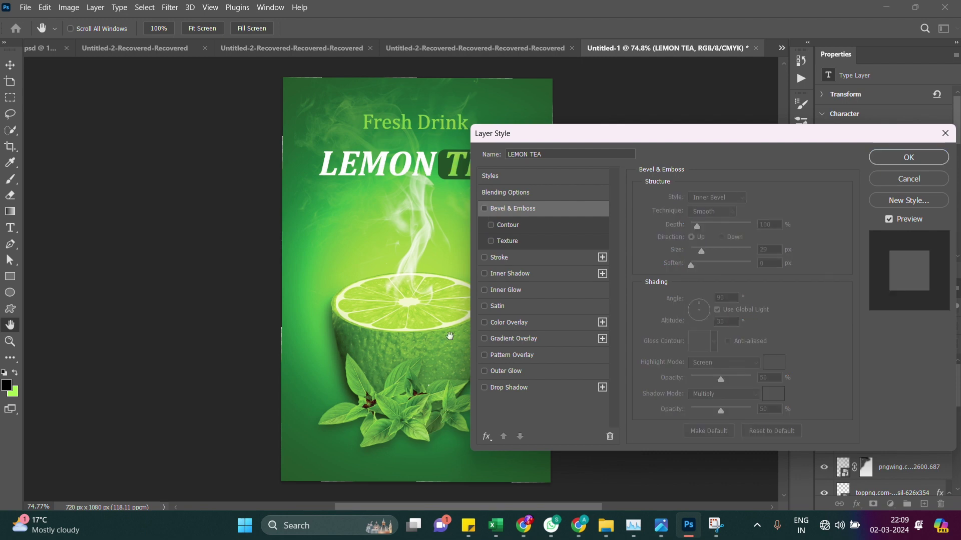
{"action": "left_click", "coordinate": [484, 388]}
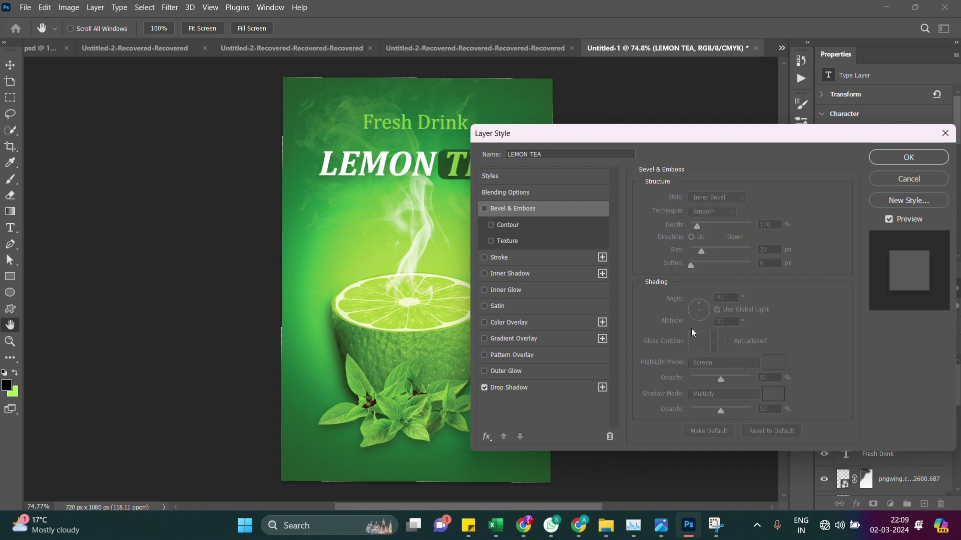
{"action": "left_click", "coordinate": [906, 159]}
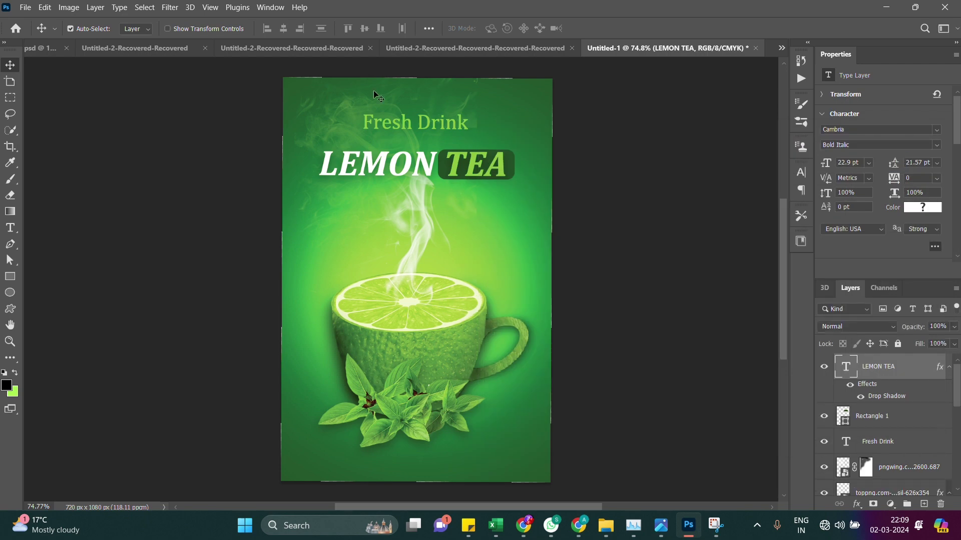
Select the pngwing layer and set the foreground colour to dark grey 404040
{"action": "left_click", "coordinate": [424, 233]}
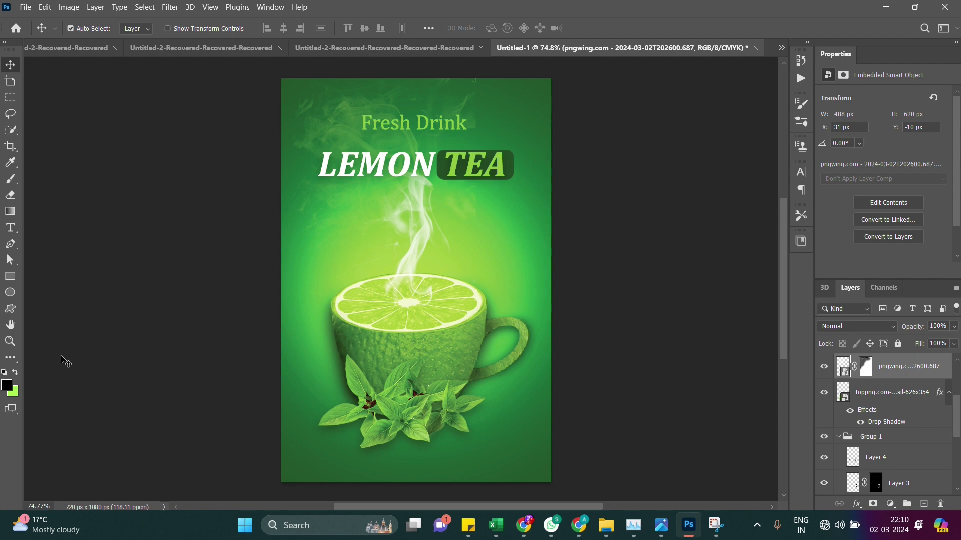
{"action": "left_click", "coordinate": [7, 385]}
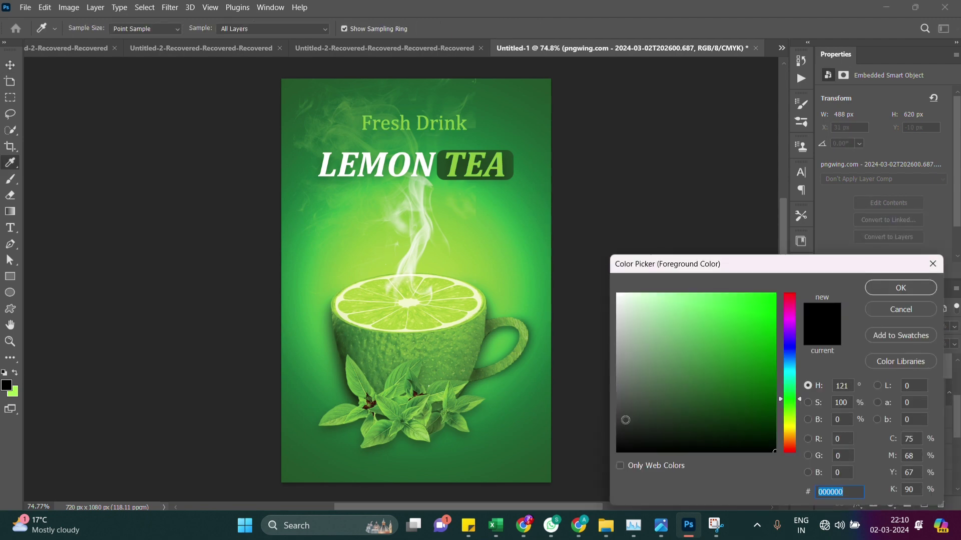
{"action": "left_click_drag", "start_coordinate": [621, 427], "coordinate": [618, 412]}
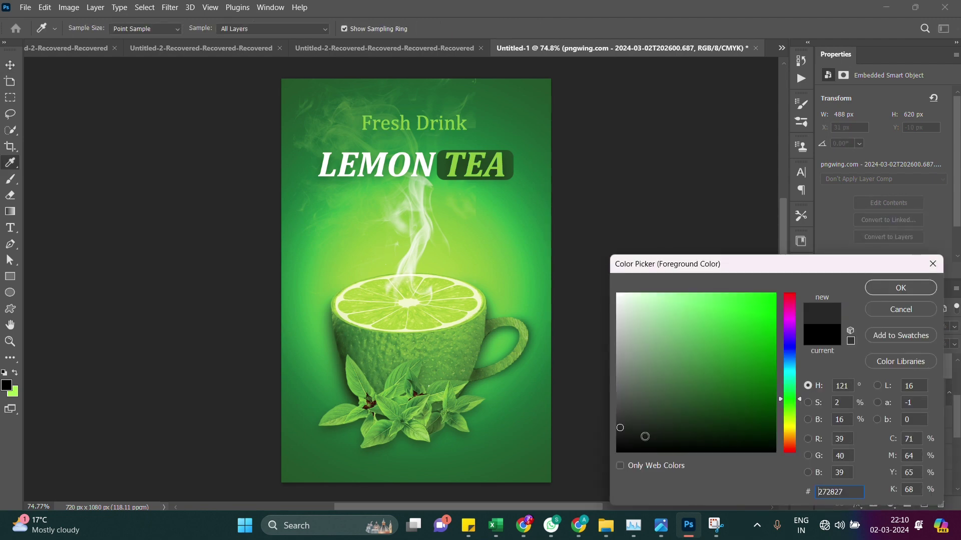
{"action": "left_click", "coordinate": [883, 287]}
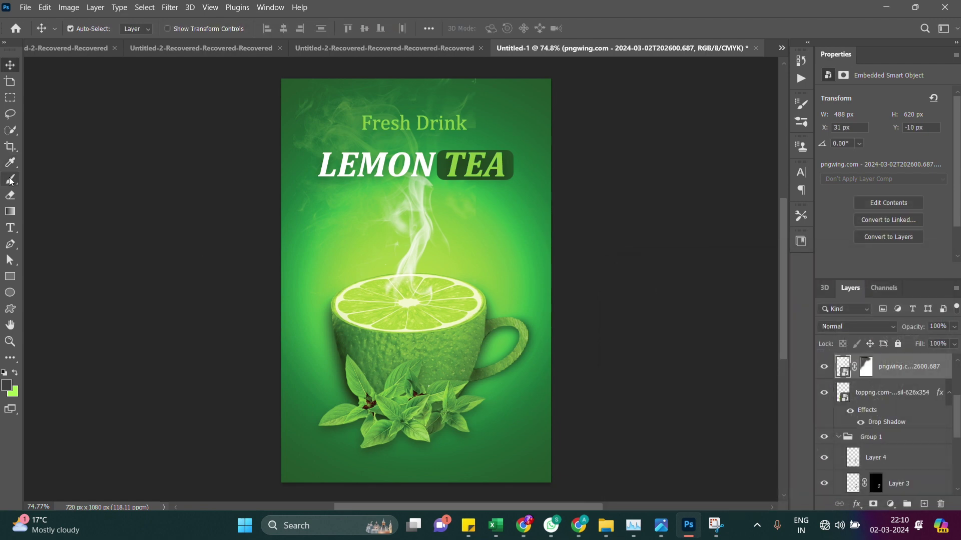
Rasterize the pngwing smart object and paint black on its layer mask
{"action": "left_click", "coordinate": [10, 180]}
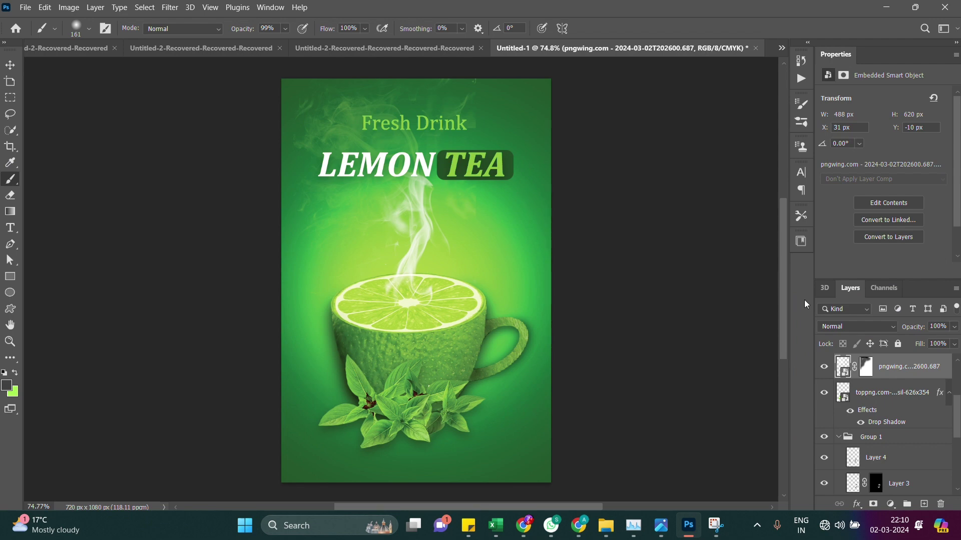
{"action": "left_click", "coordinate": [452, 246]}
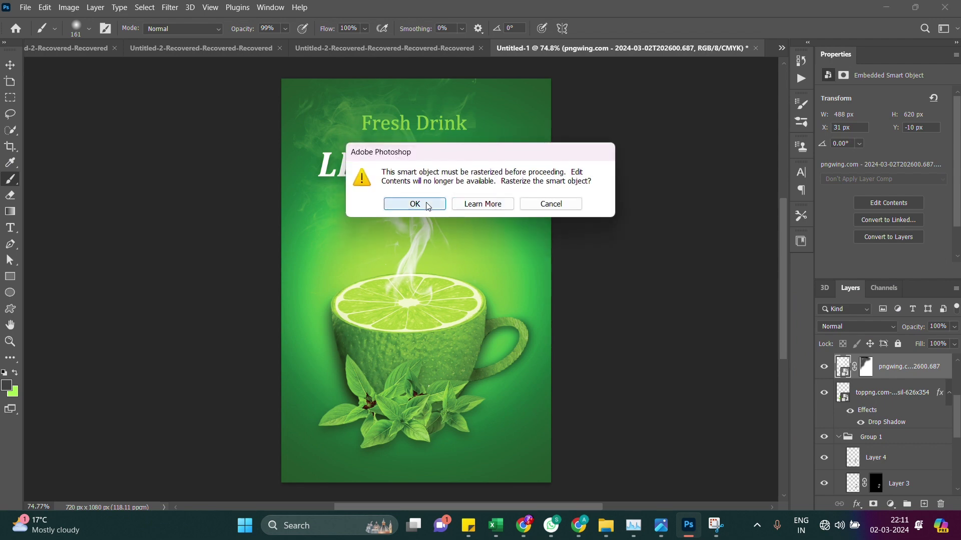
{"action": "left_click", "coordinate": [427, 206]}
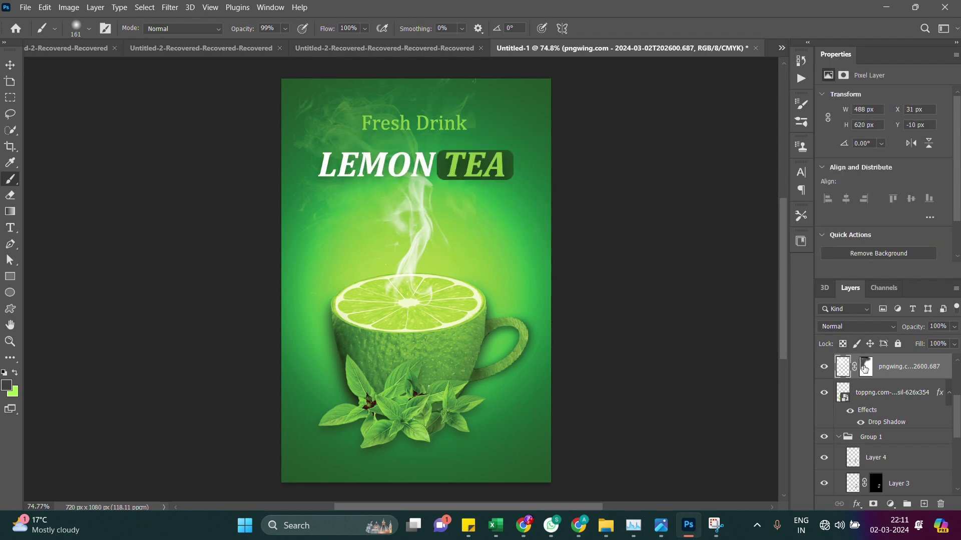
{"action": "left_click", "coordinate": [864, 369]}
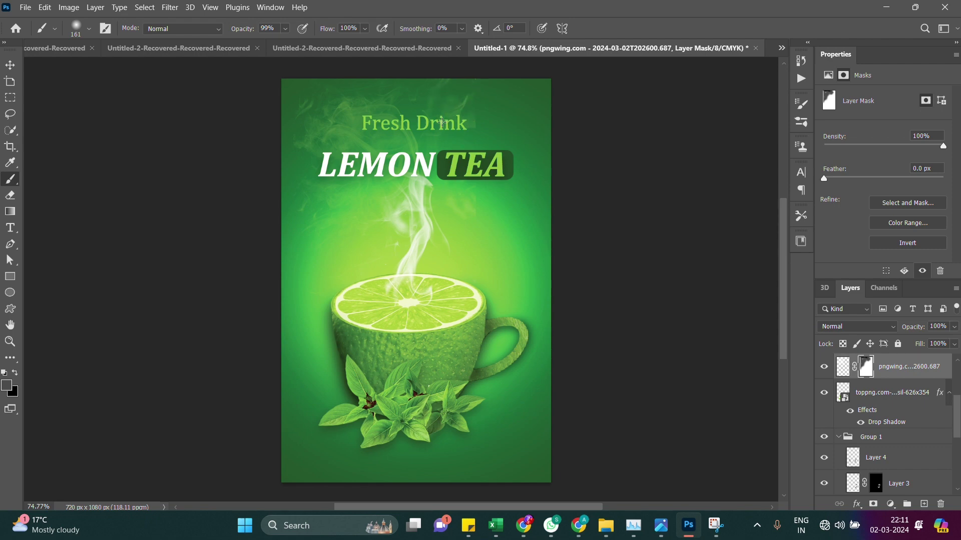
{"action": "left_click", "coordinate": [16, 375]}
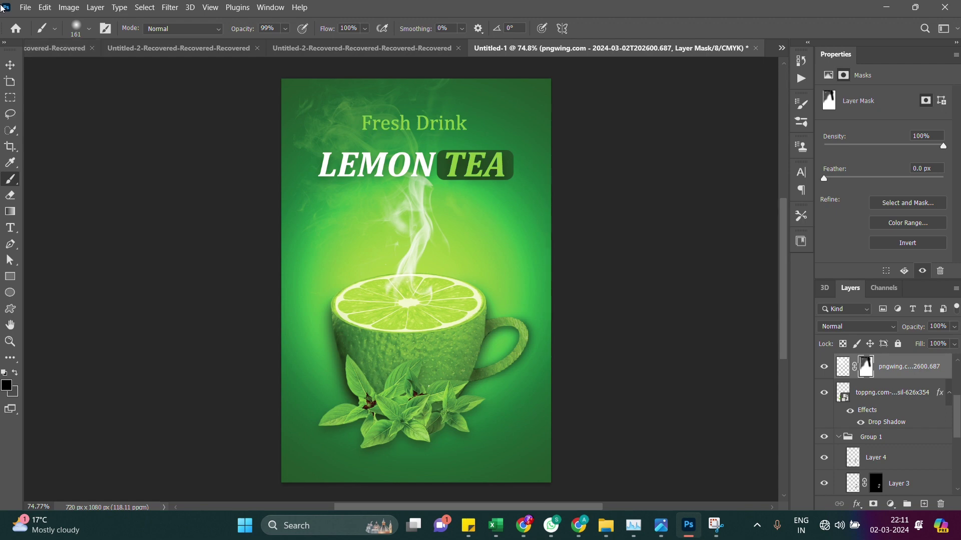
{"action": "left_click", "coordinate": [9, 67]}
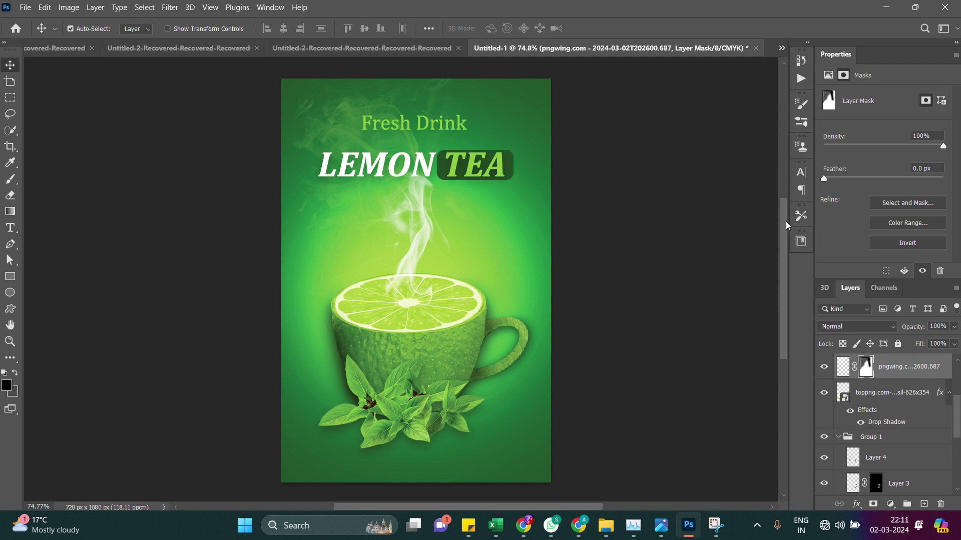
{"action": "scroll", "coordinate": [787, 226], "scroll_direction": "down", "scroll_amount": 1}
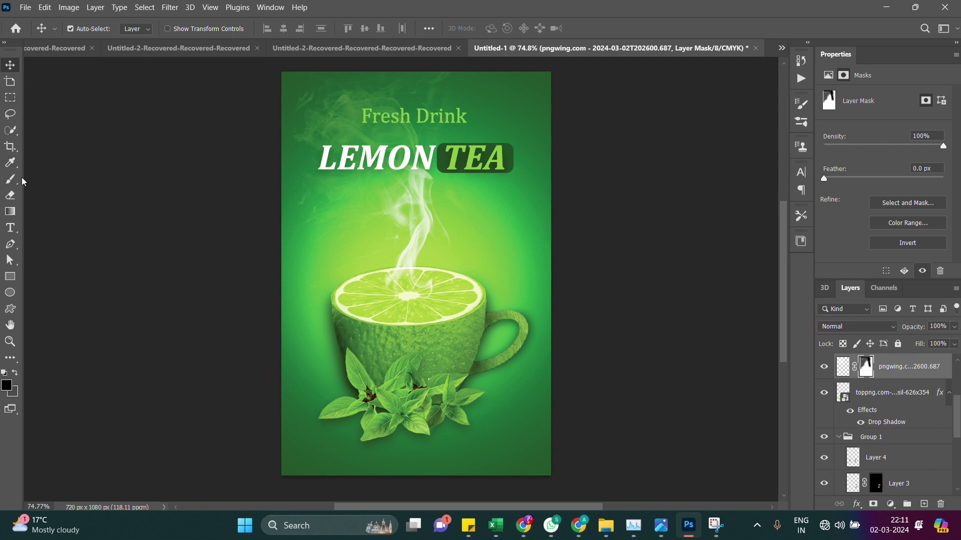
{"action": "left_click", "coordinate": [10, 228]}
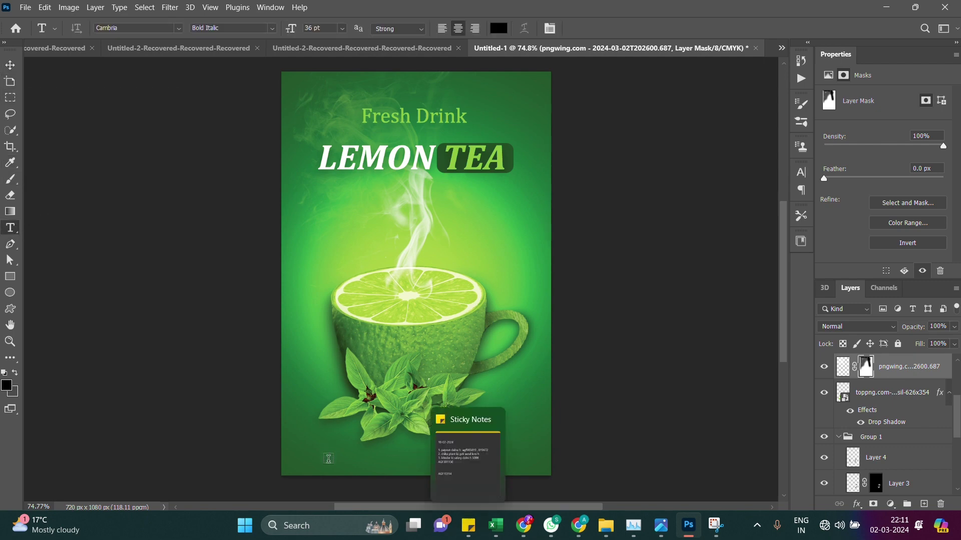
Type the tagline 'The Wonderful Taste Of Life' near the poster bottom and select it
{"action": "left_click", "coordinate": [328, 459]}
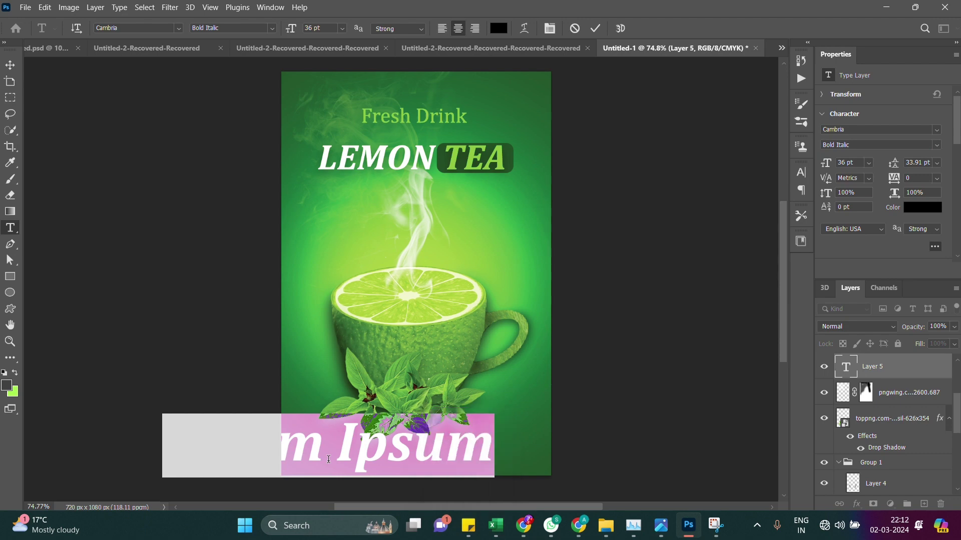
{"action": "type", "text": "T"}
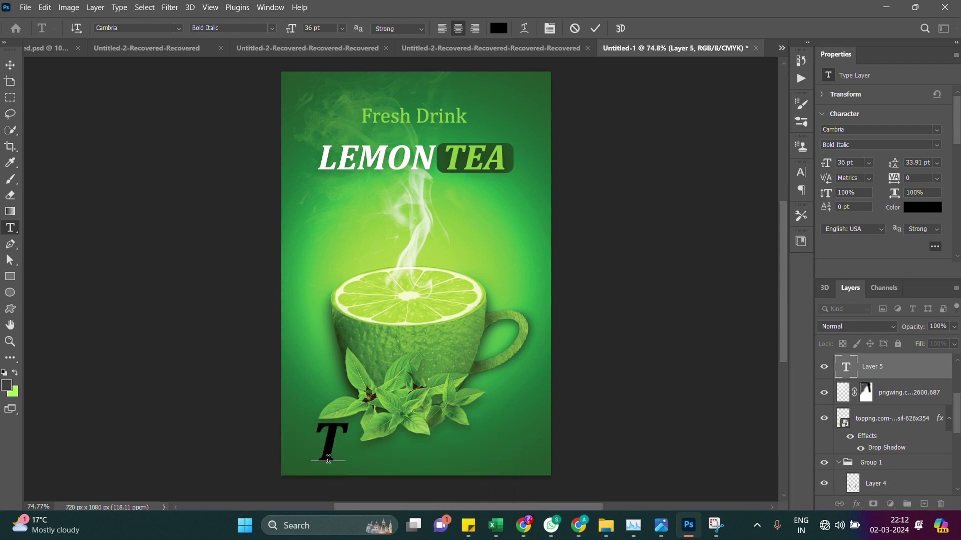
{"action": "type", "text": "he"}
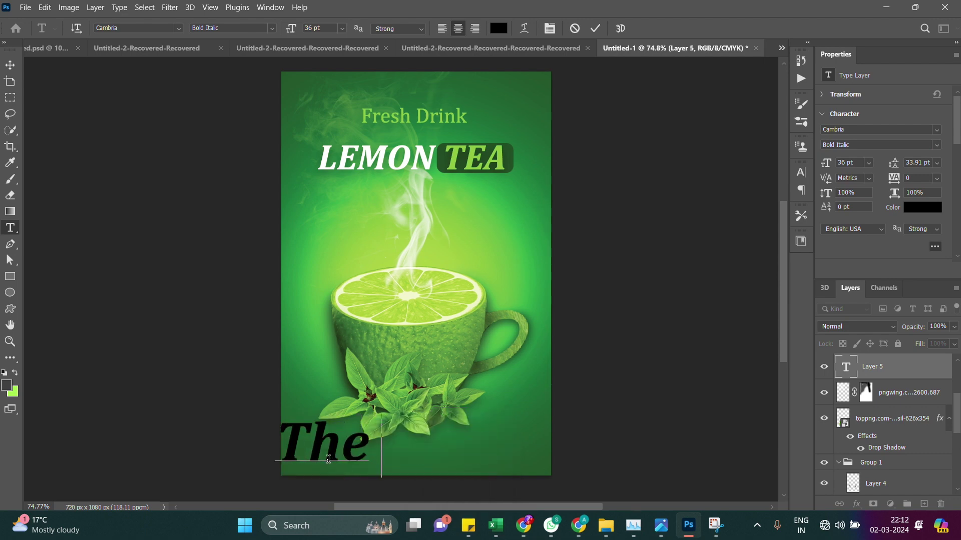
{"action": "type", "text": " W"}
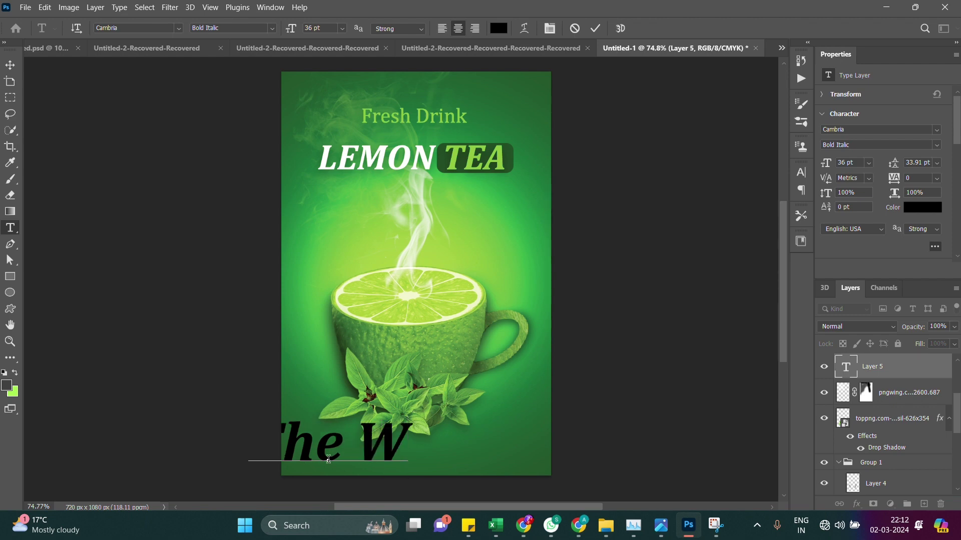
{"action": "type", "text": "onde"}
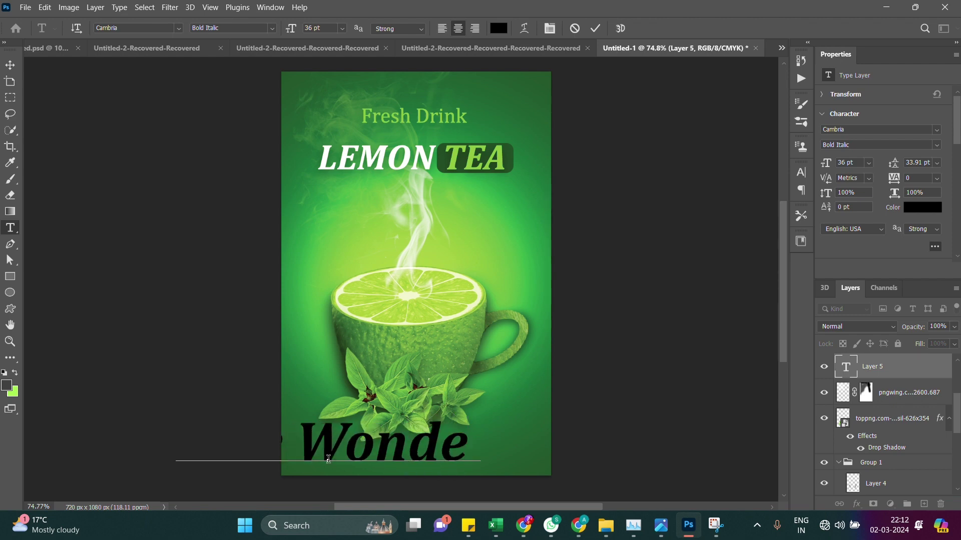
{"action": "type", "text": "rful T"}
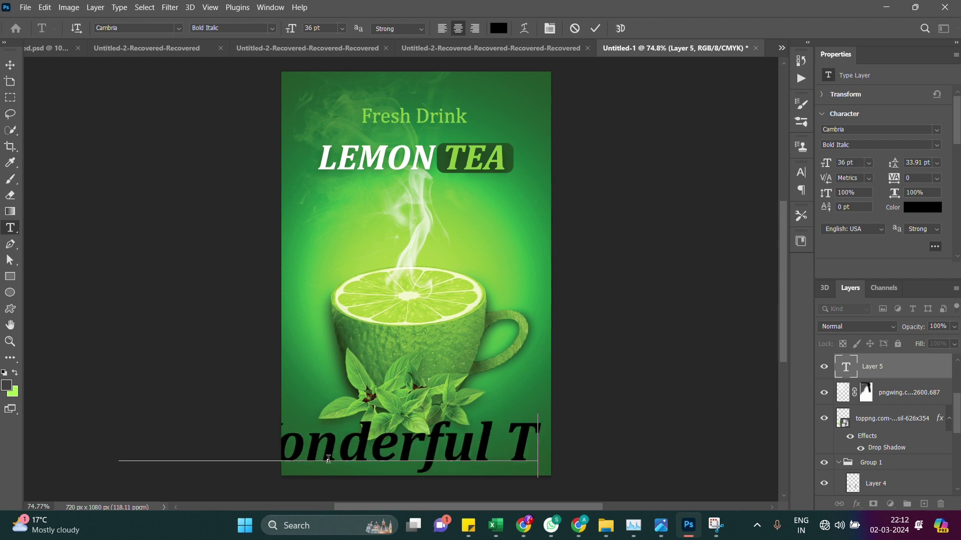
{"action": "type", "text": "ast"}
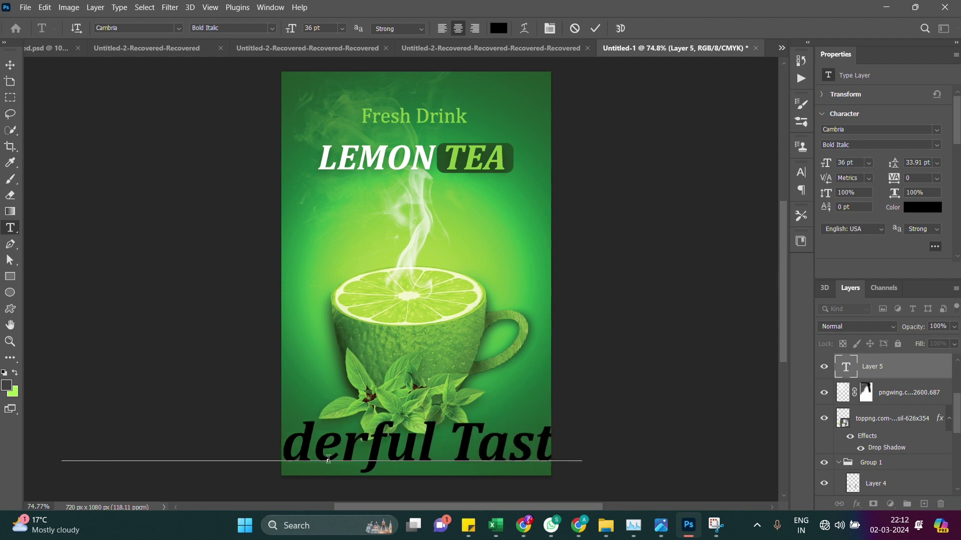
{"action": "type", "text": "e C"}
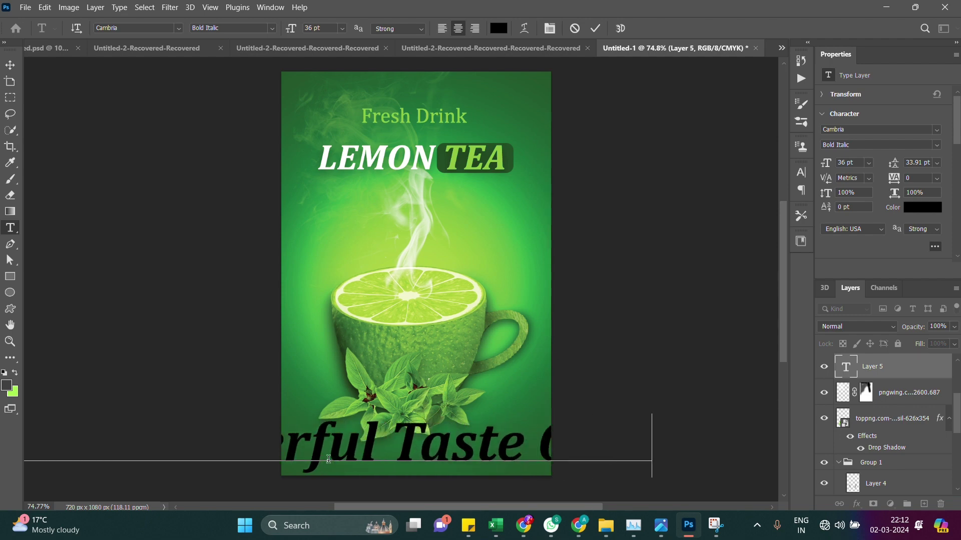
{"action": "type", "text": "f"}
{"action": "key", "text": "alt+Tab"}
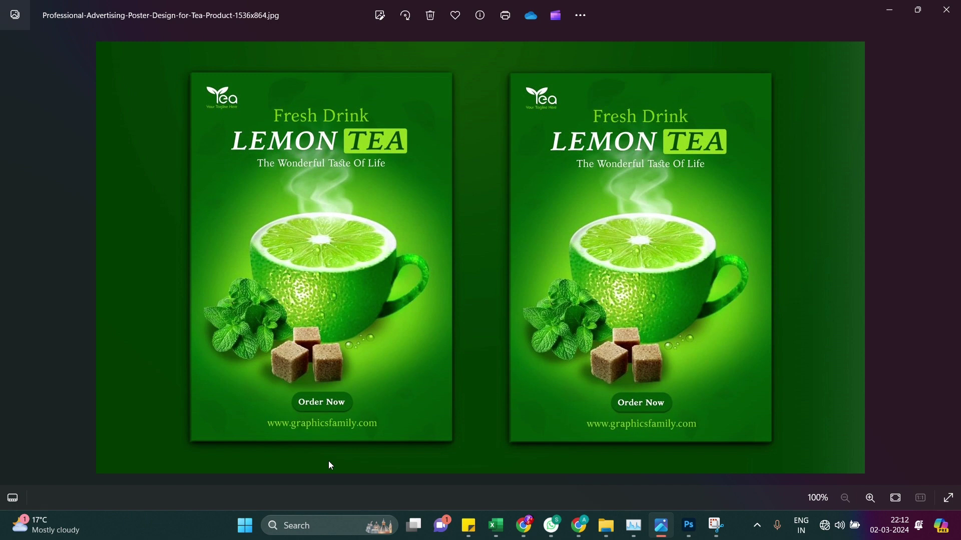
{"action": "key", "text": "alt+Tab"}
{"action": "key", "text": "ctrl"}
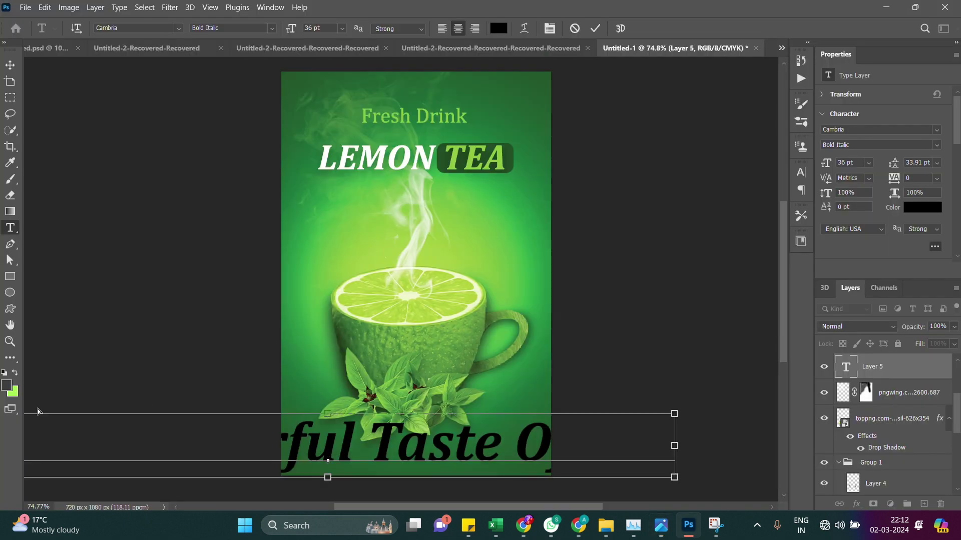
{"action": "key", "text": "ctrl+a"}
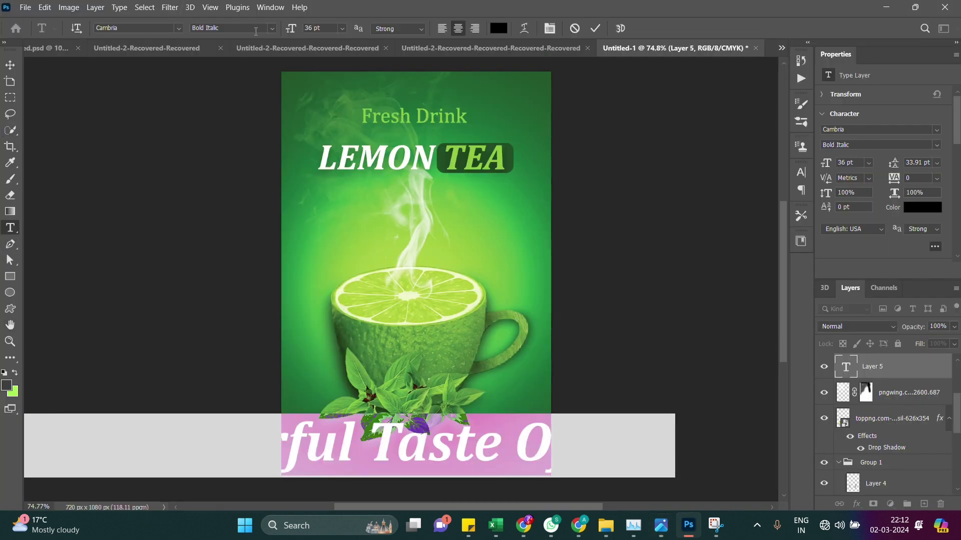
Make the tagline Regular Cambria in white ffffff and commit it
{"action": "left_click", "coordinate": [273, 27]}
{"action": "left_click", "coordinate": [205, 38]}
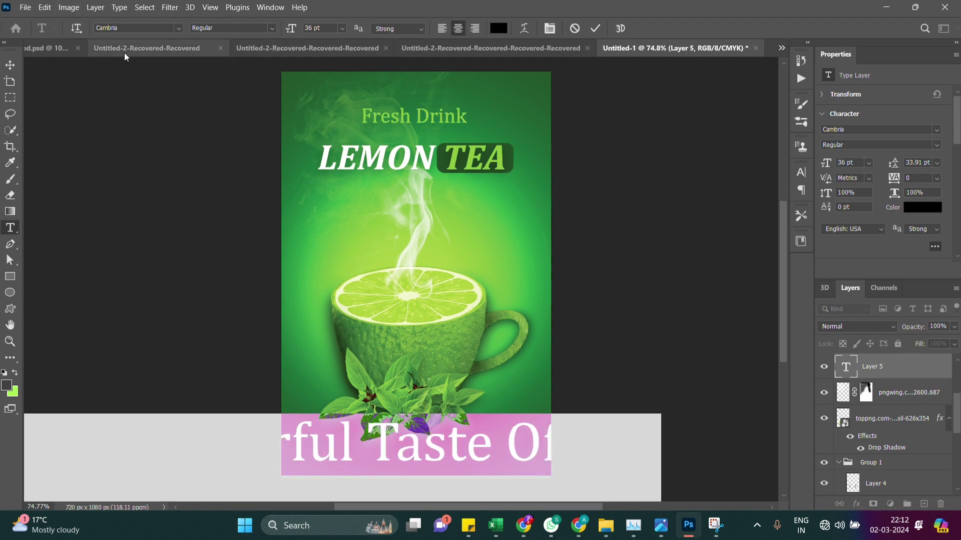
{"action": "left_click", "coordinate": [918, 209]}
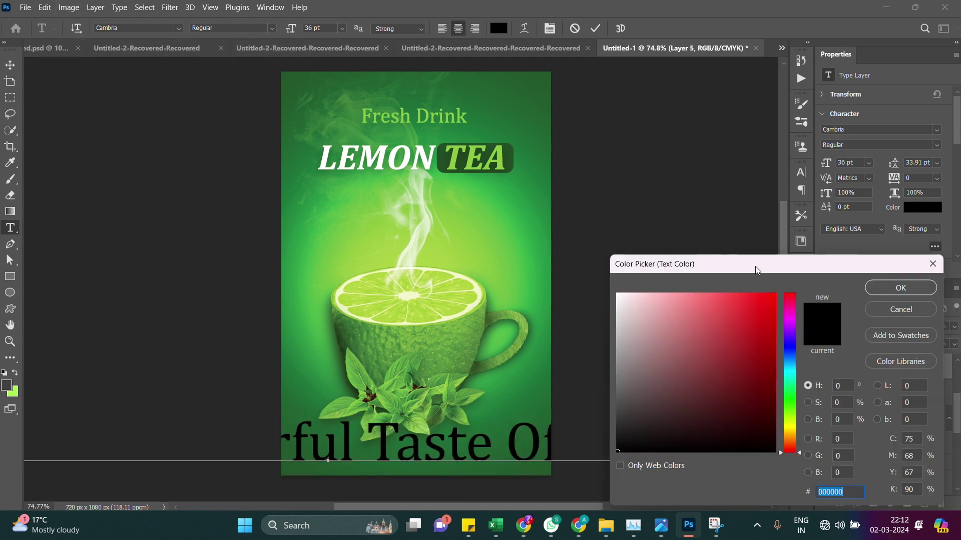
{"action": "left_click_drag", "start_coordinate": [625, 305], "coordinate": [592, 267]}
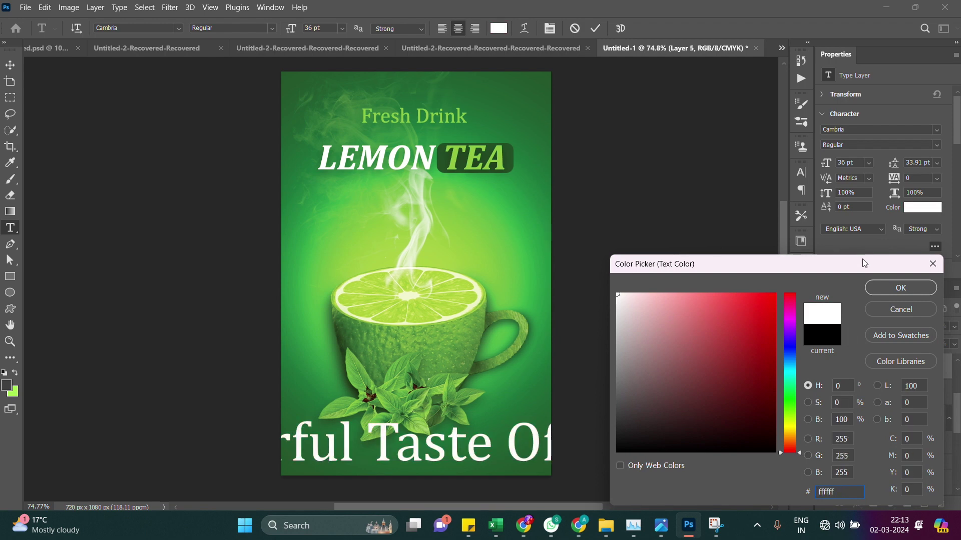
{"action": "left_click", "coordinate": [887, 294]}
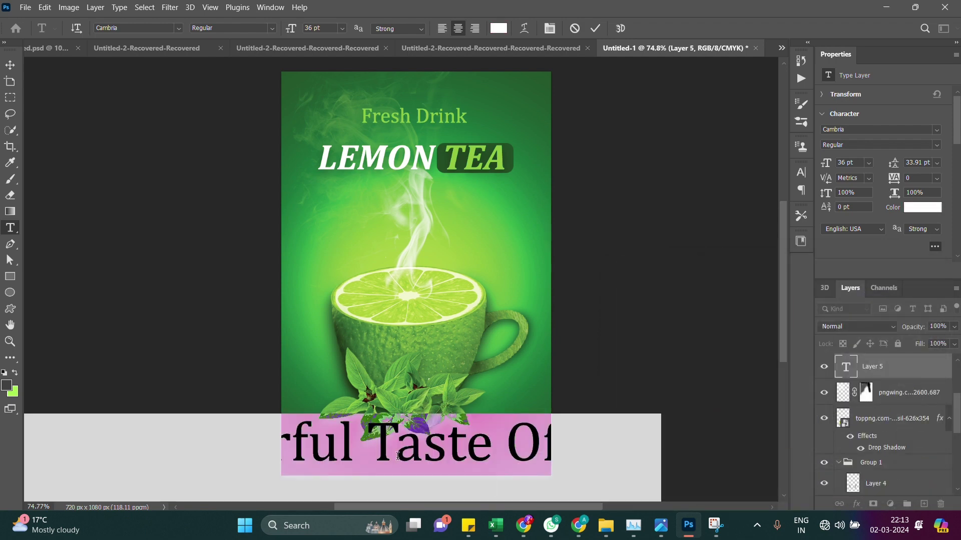
{"action": "left_click", "coordinate": [397, 456]}
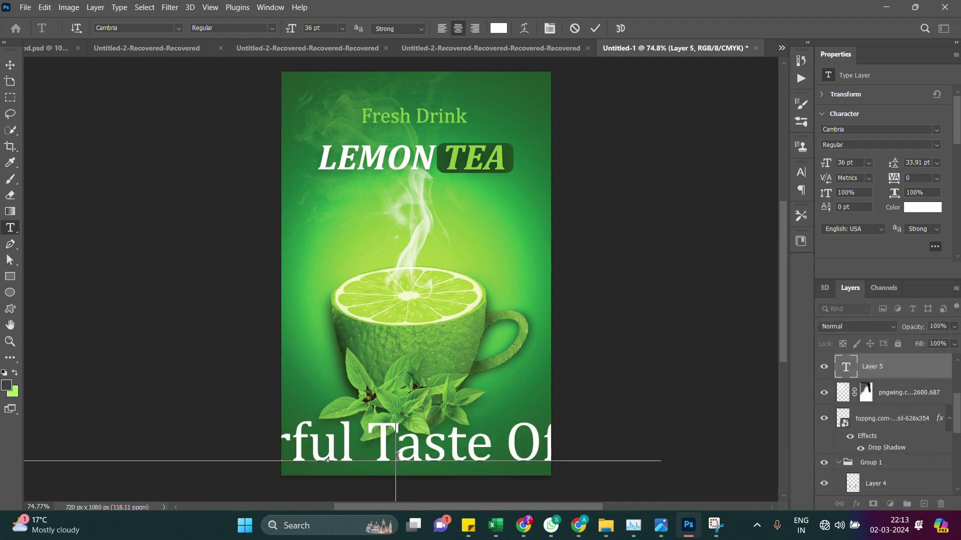
{"action": "left_click", "coordinate": [11, 65]}
Turn off proof colours, move the dark green box to the poster bottom and widen it
{"action": "key", "text": "ctrl+y"}
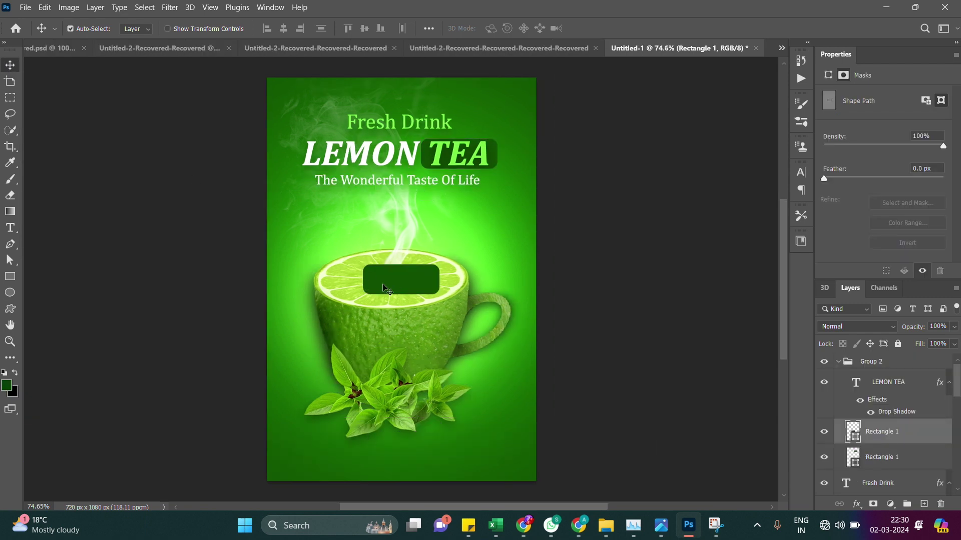
{"action": "left_click_drag", "start_coordinate": [389, 296], "coordinate": [392, 460]}
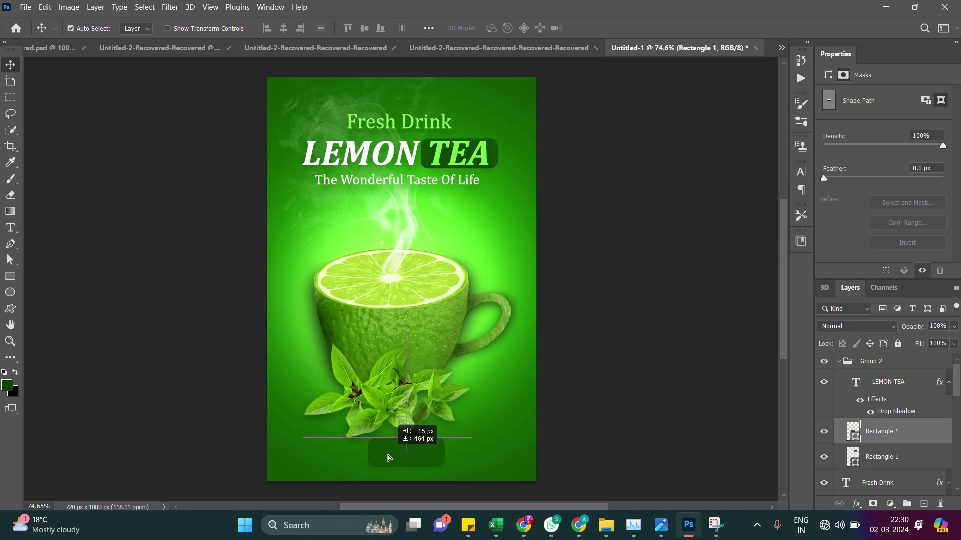
{"action": "key", "text": "ctrl+t"}
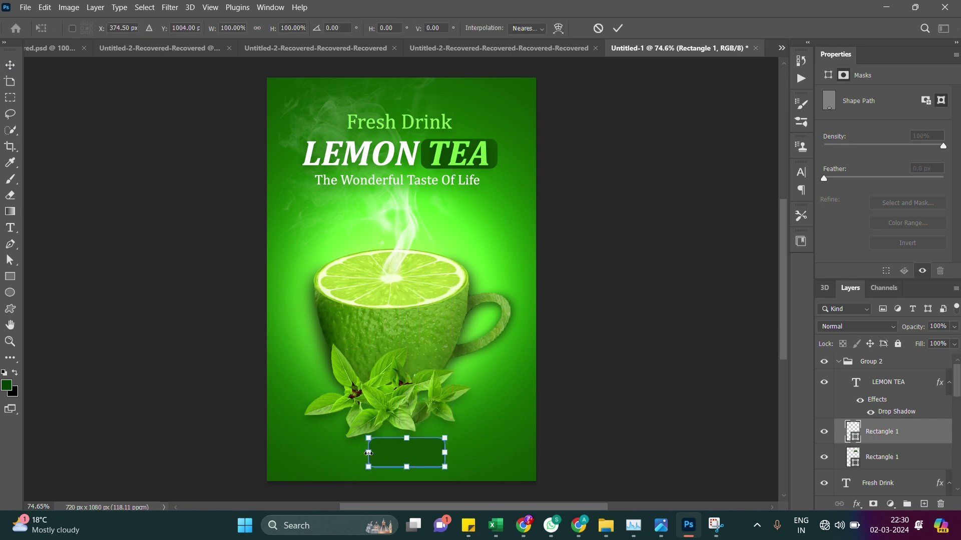
{"action": "mouse_move", "coordinate": [369, 454]}
{"action": "left_mouse_down"}
{"action": "mouse_move", "coordinate": [332, 454]}
{"action": "mouse_move", "coordinate": [399, 464]}
{"action": "left_mouse_up"}
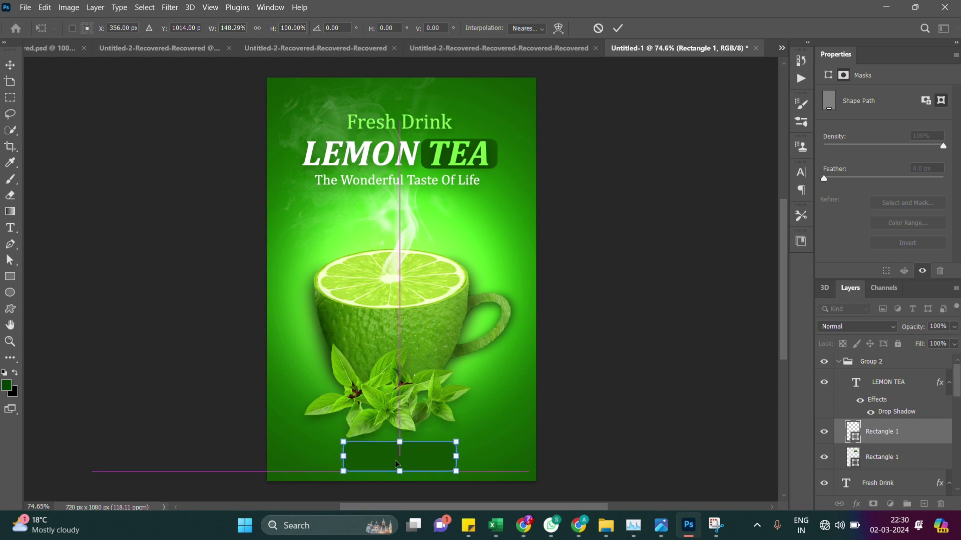
{"action": "left_click", "coordinate": [10, 65]}
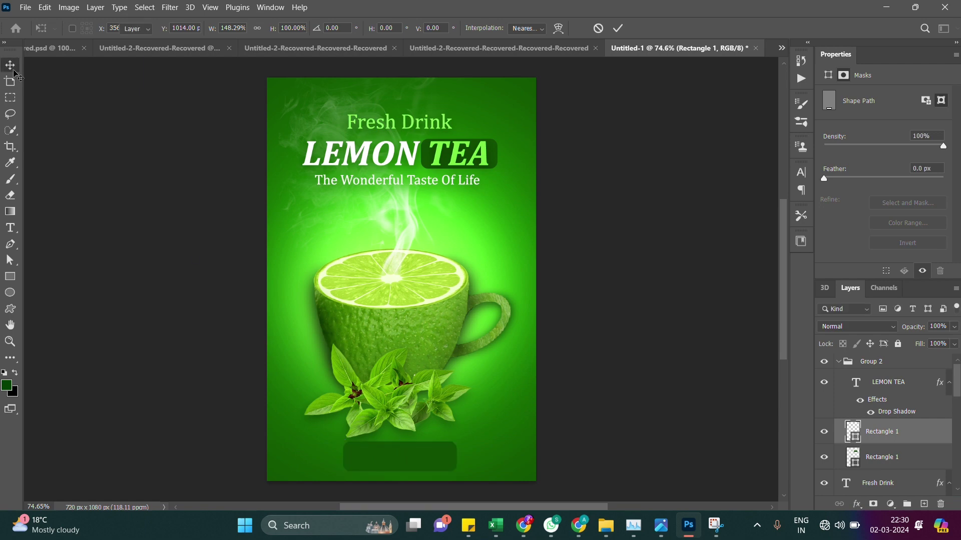
Shorten and narrow the box into a button bar, then centre it
{"action": "key", "text": "ctrl+t"}
{"action": "left_click_drag", "start_coordinate": [401, 469], "coordinate": [399, 464]}
{"action": "left_click_drag", "start_coordinate": [456, 452], "coordinate": [436, 452]}
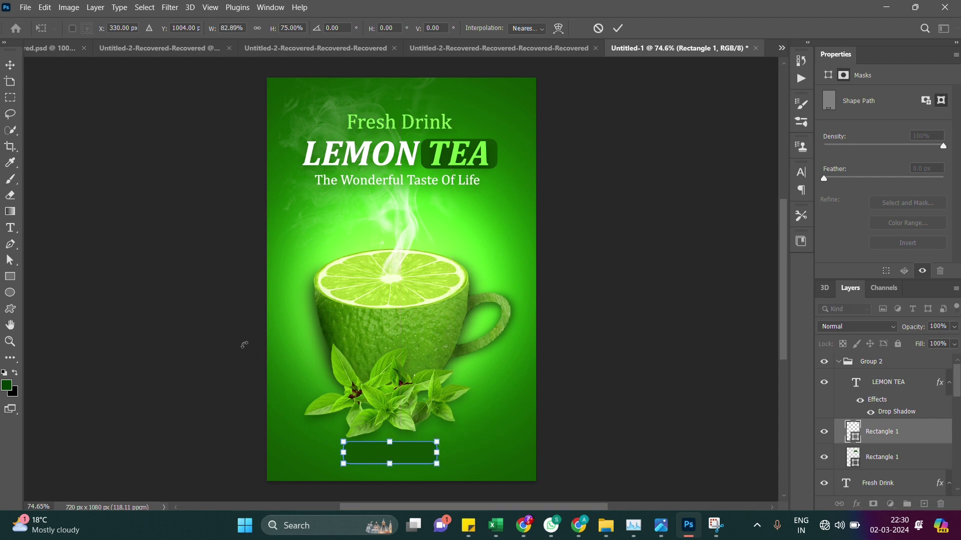
{"action": "key", "text": "Return"}
{"action": "left_click_drag", "start_coordinate": [387, 456], "coordinate": [391, 457]}
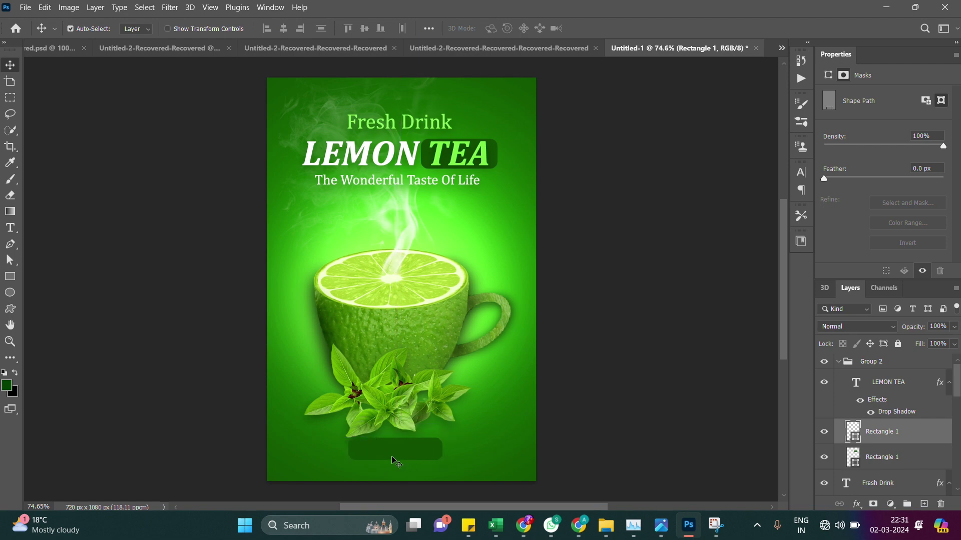
Give the rectangle layer a drop shadow and Alt-drag a copy of the bar up near the cup
{"action": "right_click", "coordinate": [395, 460]}
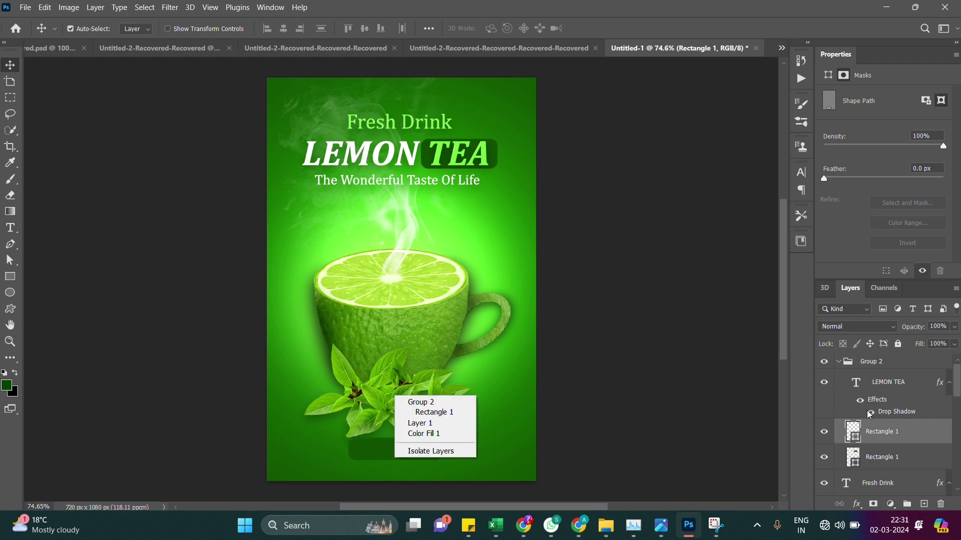
{"action": "right_click", "coordinate": [918, 436]}
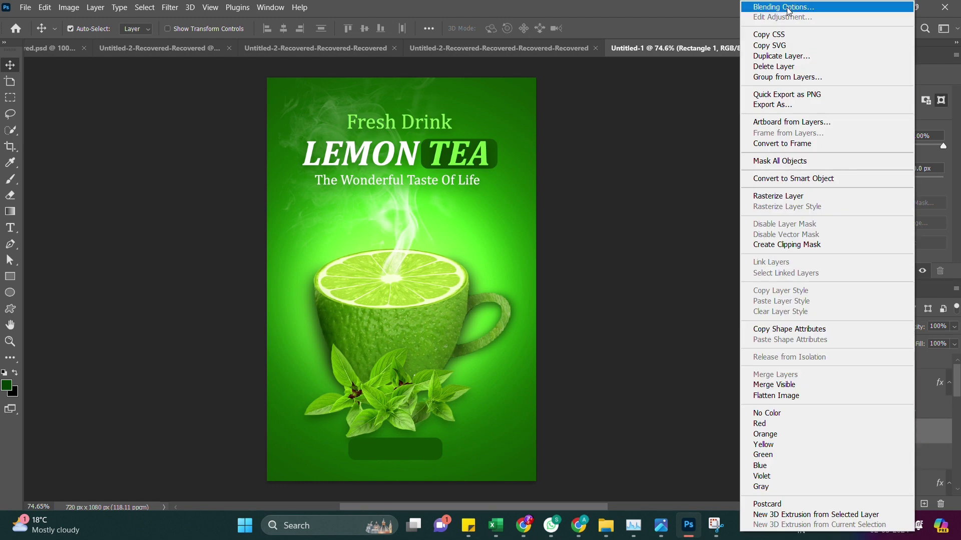
{"action": "key", "text": "Escape"}
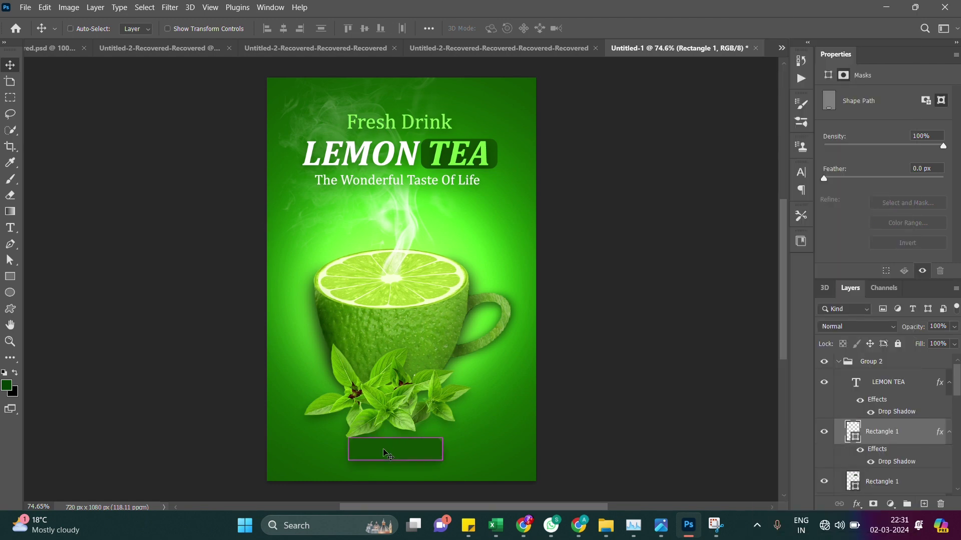
{"action": "mouse_move", "coordinate": [388, 454]}
{"action": "left_mouse_down"}
{"action": "mouse_move", "coordinate": [338, 456]}
{"action": "mouse_move", "coordinate": [338, 412]}
{"action": "left_mouse_up"}
{"action": "left_click", "coordinate": [397, 456]}
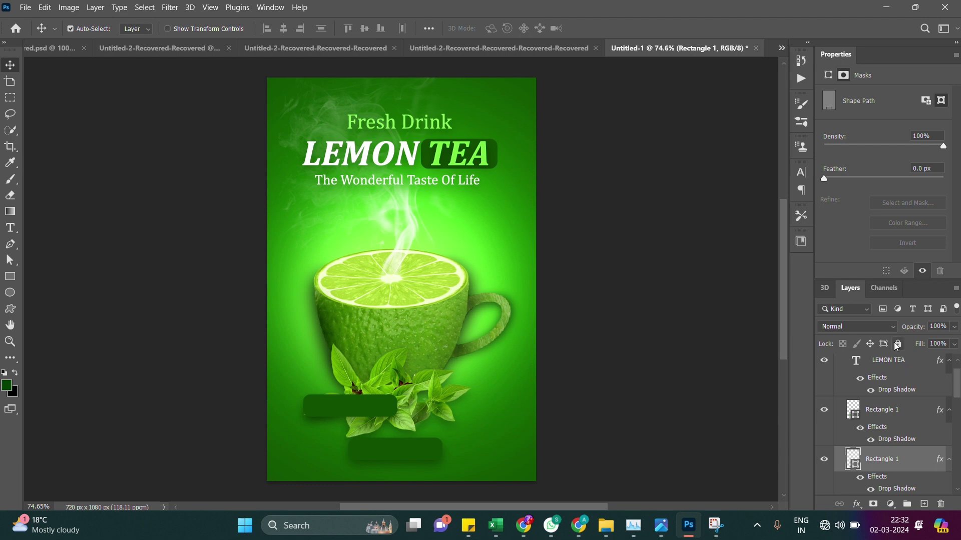
Set the lower rectangle's fill colour to black in Properties
{"action": "left_click", "coordinate": [828, 75]}
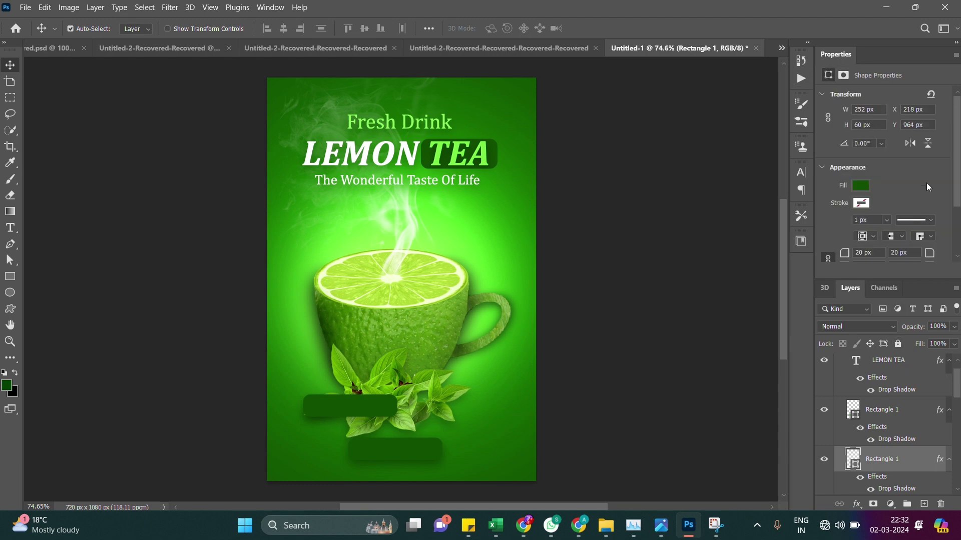
{"action": "left_click", "coordinate": [861, 186]}
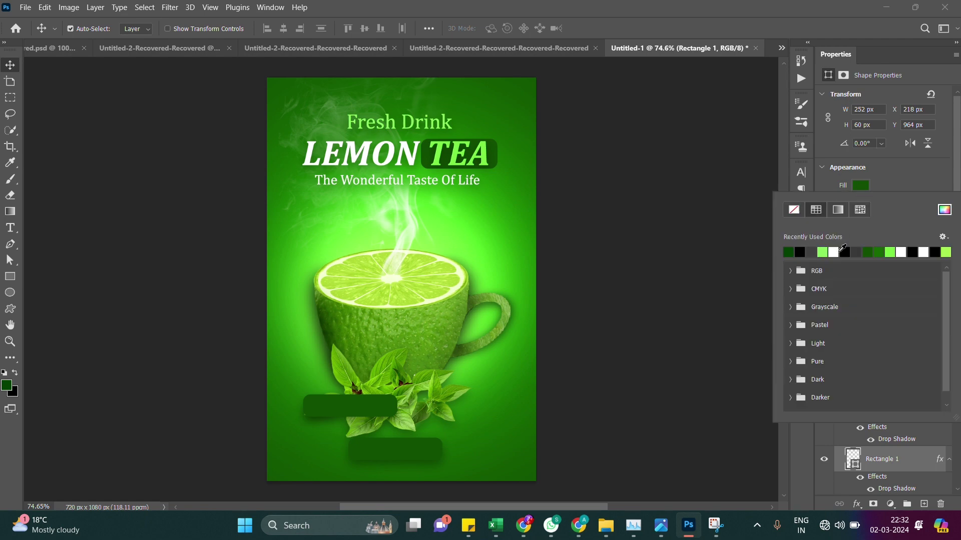
{"action": "left_click", "coordinate": [844, 251]}
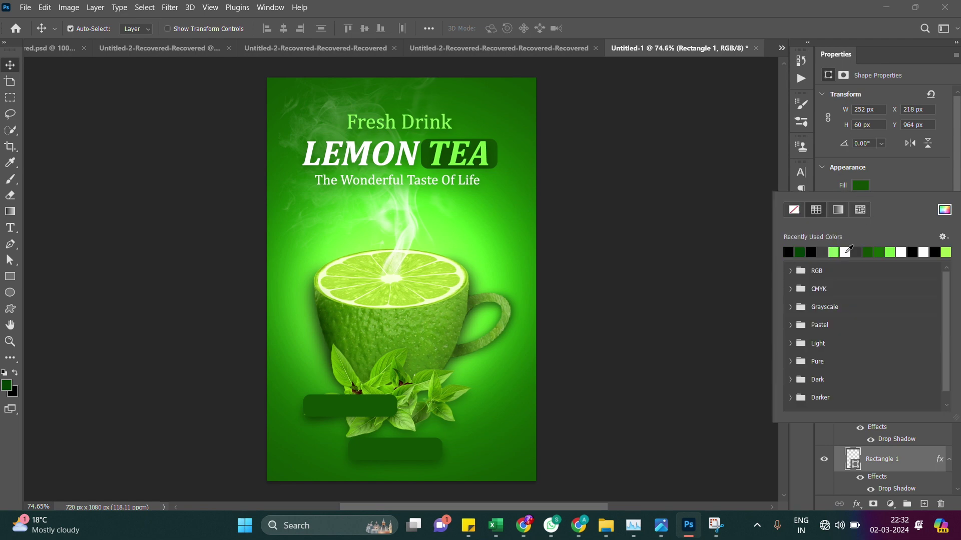
{"action": "left_click", "coordinate": [920, 184]}
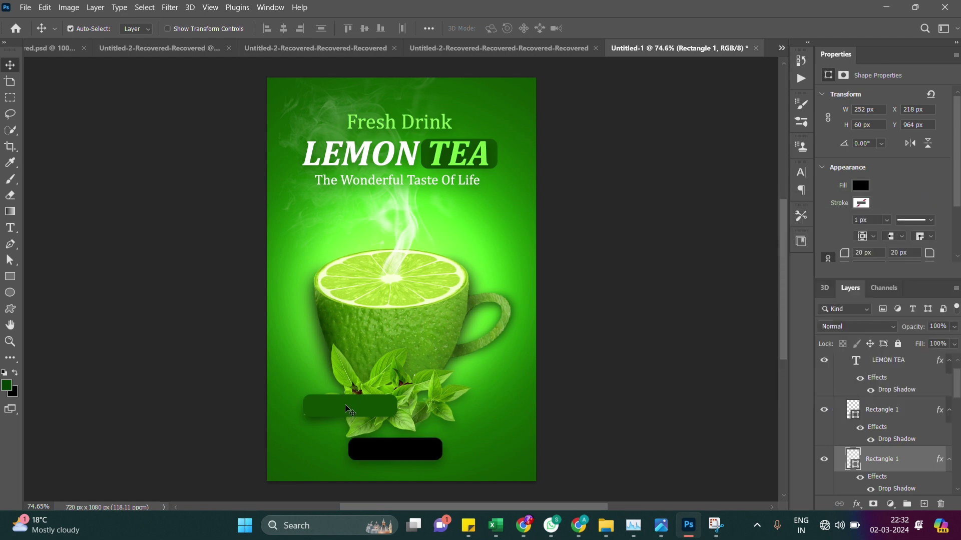
Move the green bar onto the black bar, offset slightly upward so a dark edge shows
{"action": "left_click_drag", "start_coordinate": [346, 399], "coordinate": [388, 449]}
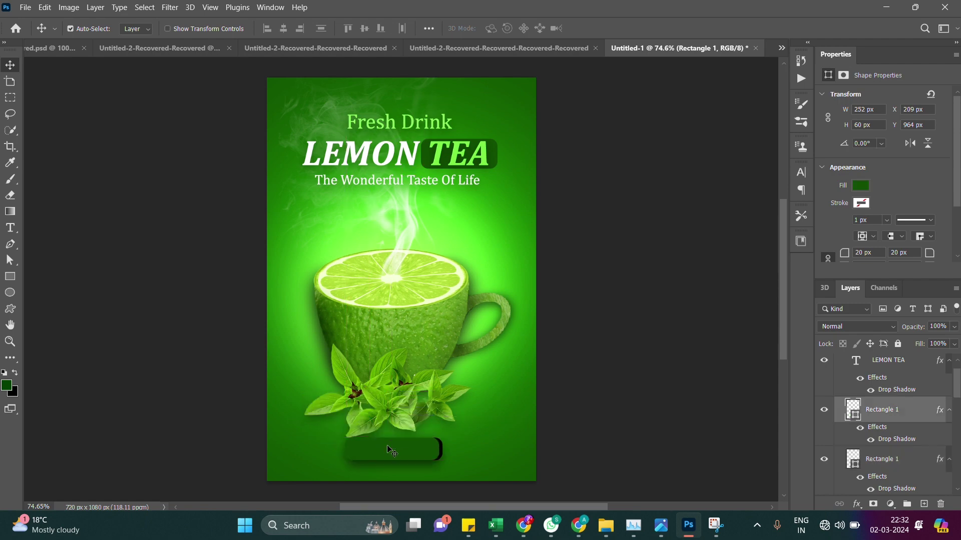
{"action": "key", "text": "Right"}
{"action": "key", "text": "Right"}
{"action": "key", "text": "Up"}
{"action": "key", "text": "Up"}
{"action": "key", "text": "Up"}
{"action": "key", "text": "Up"}
{"action": "key", "text": "Up"}
{"action": "key", "text": "Up"}
{"action": "key", "text": "Up"}
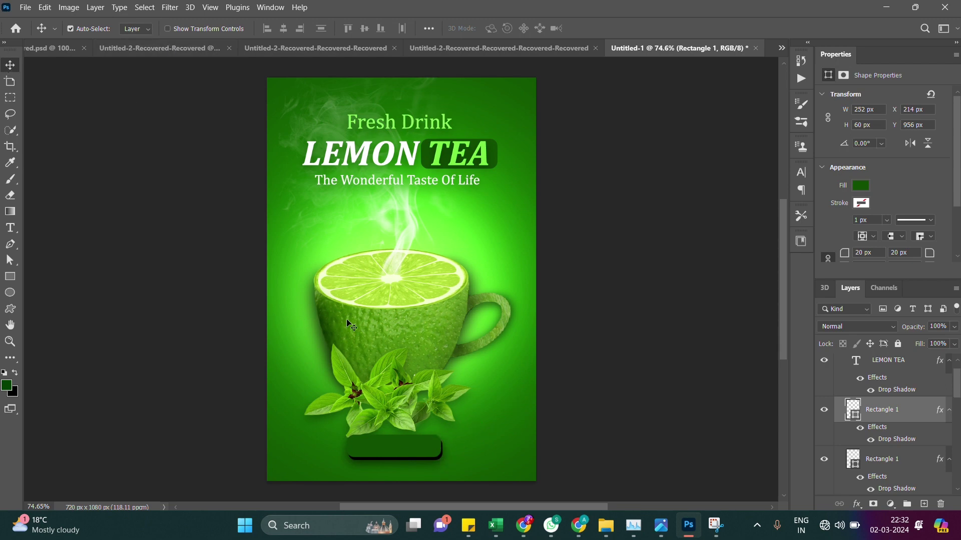
{"action": "key", "text": "Down"}
{"action": "left_click", "coordinate": [901, 469]}
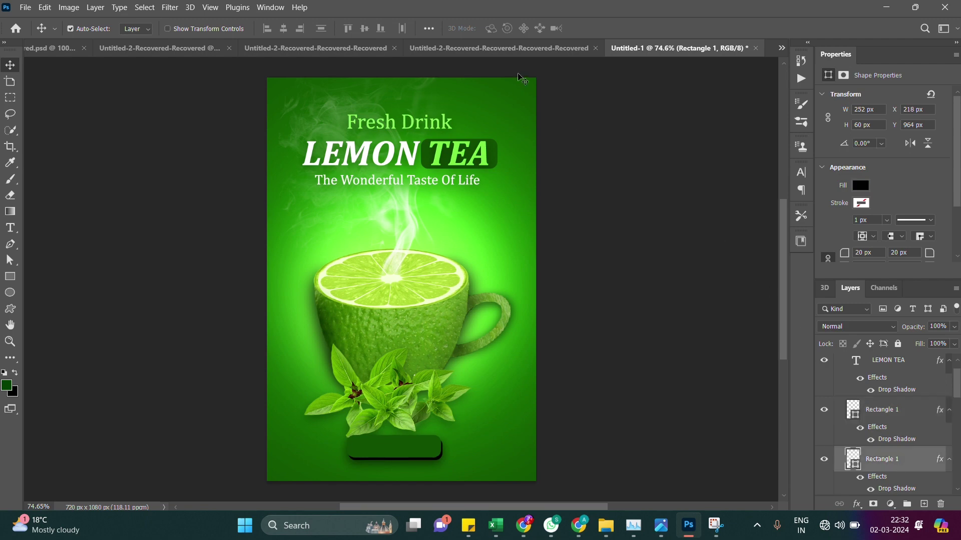
Convert the black bar to a smart object and apply a 10 px Gaussian Blur
{"action": "left_click", "coordinate": [169, 8]}
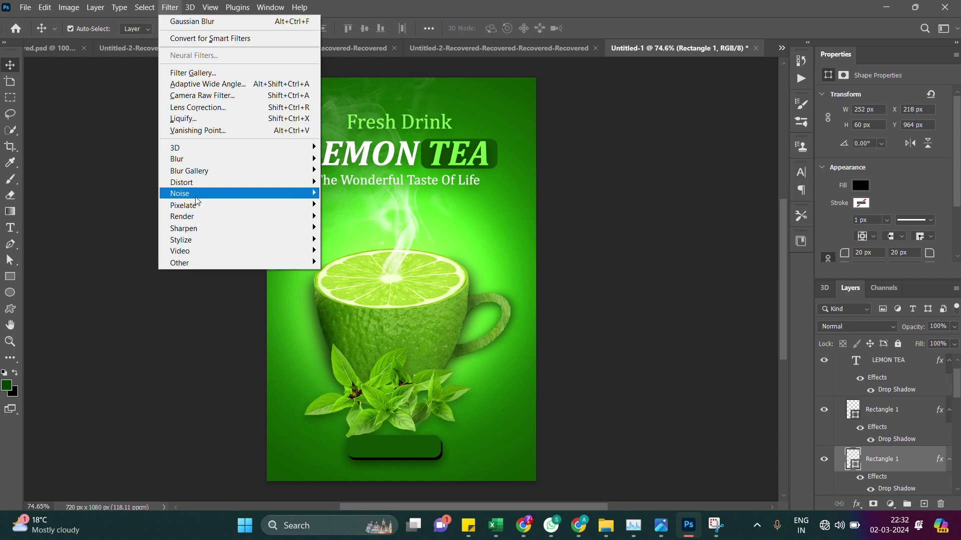
{"action": "mouse_move", "coordinate": [177, 159]}
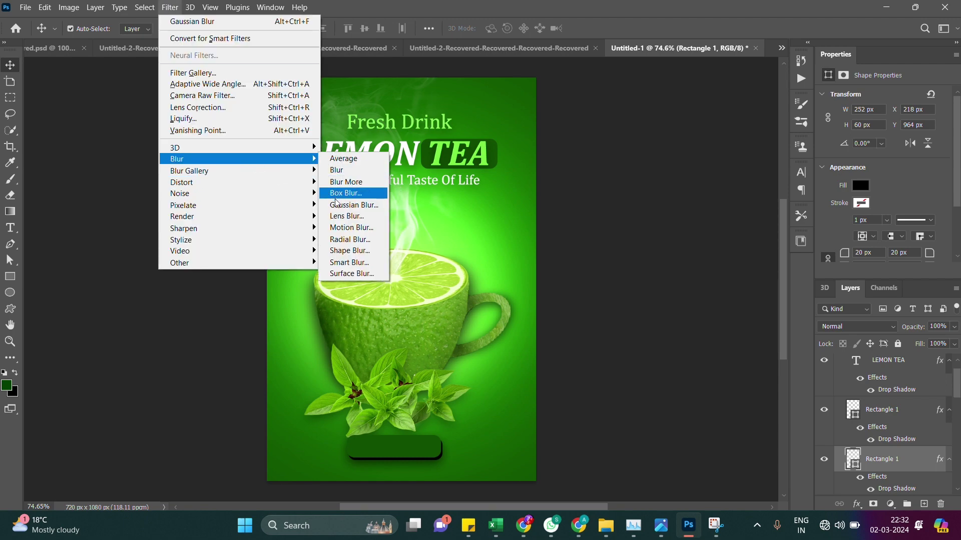
{"action": "left_click", "coordinate": [335, 207]}
{"action": "left_click", "coordinate": [439, 205]}
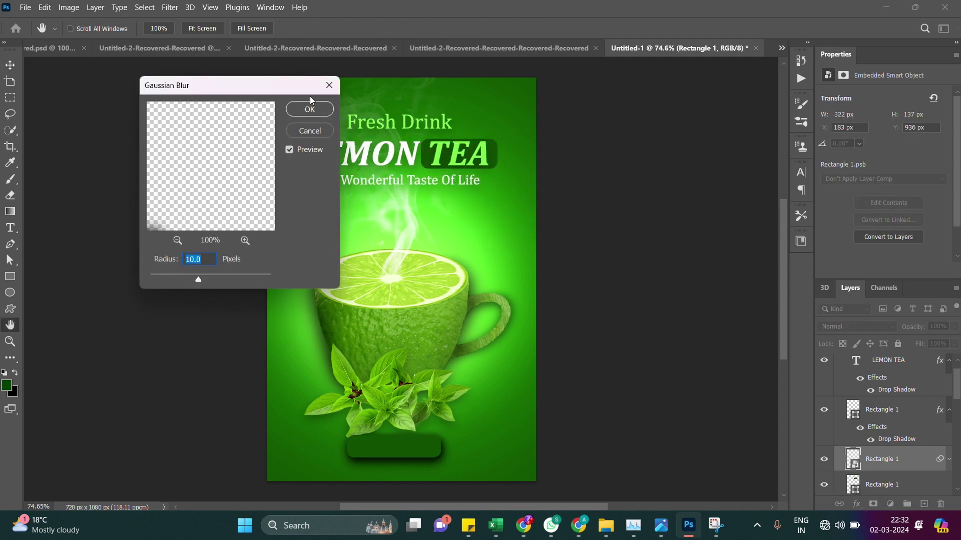
{"action": "left_click", "coordinate": [310, 113]}
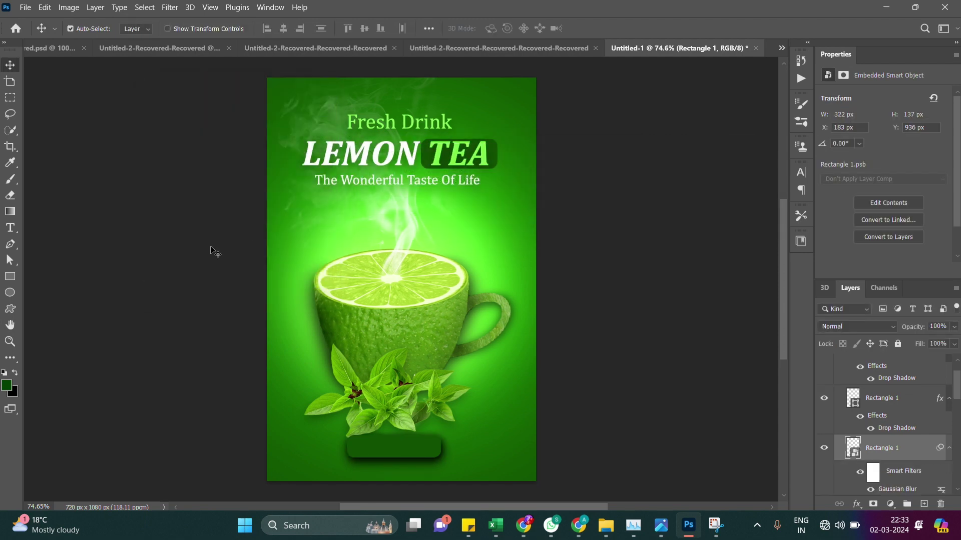
{"action": "left_click", "coordinate": [388, 451]}
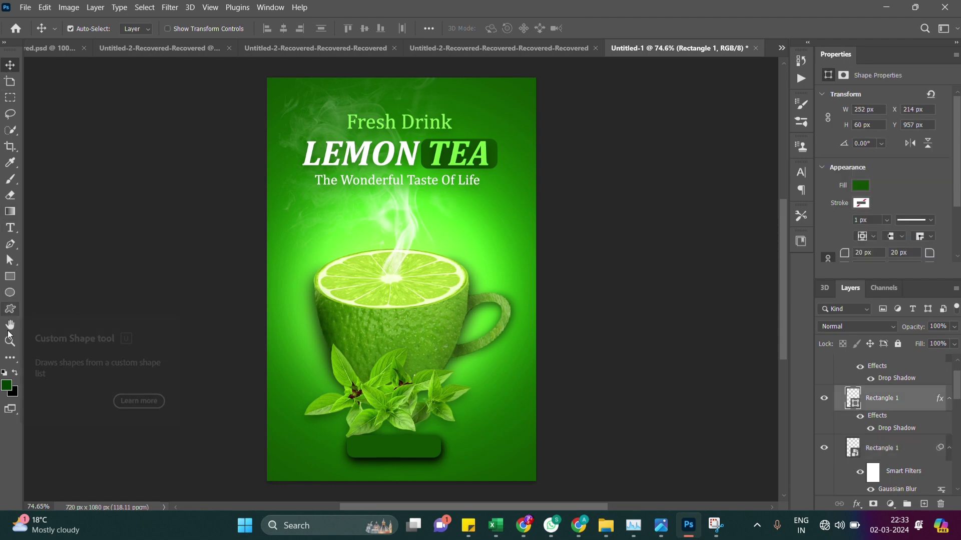
Copy 'The Wonderful Taste Of Life' tagline onto the button, stacking its layer above the button layers
{"action": "left_click", "coordinate": [350, 184]}
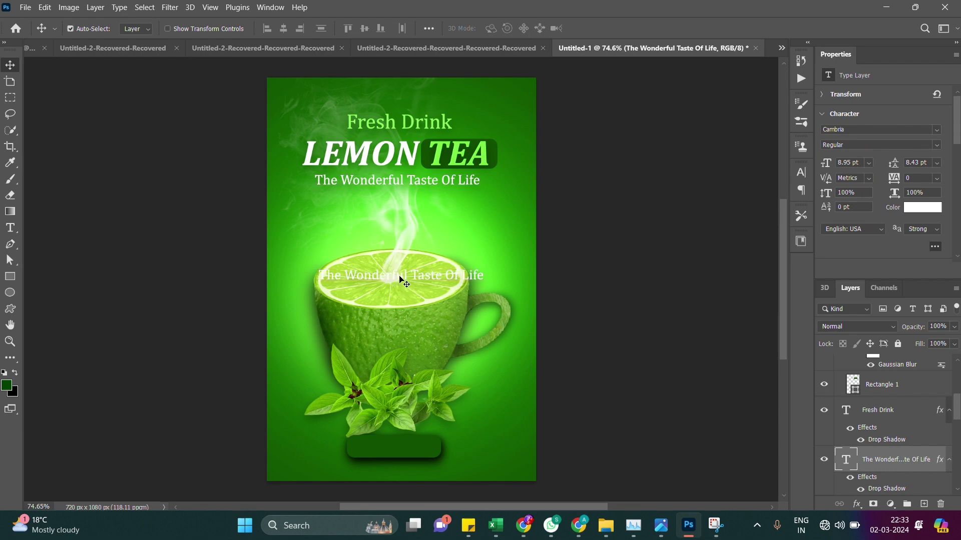
{"action": "left_click_drag", "start_coordinate": [400, 280], "coordinate": [404, 435]}
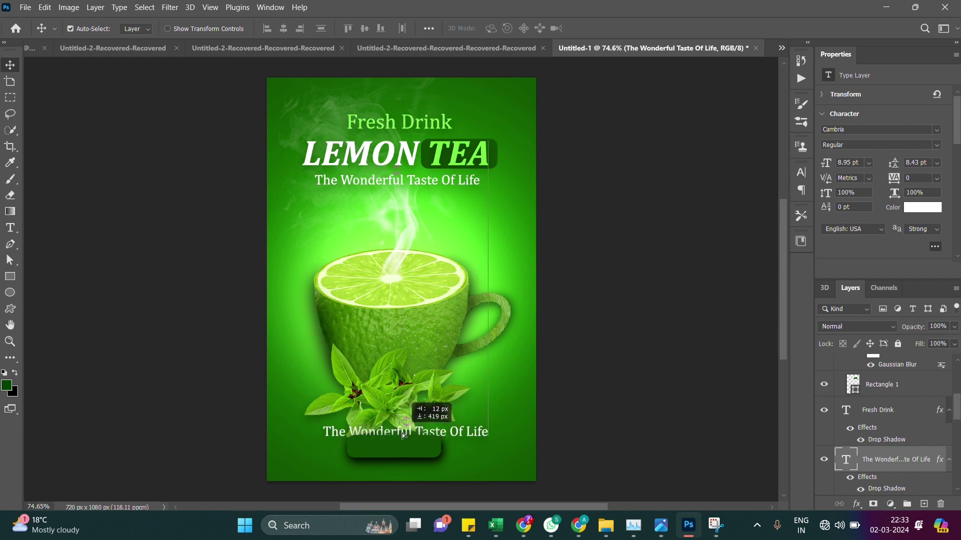
{"action": "left_click_drag", "start_coordinate": [913, 462], "coordinate": [919, 379]}
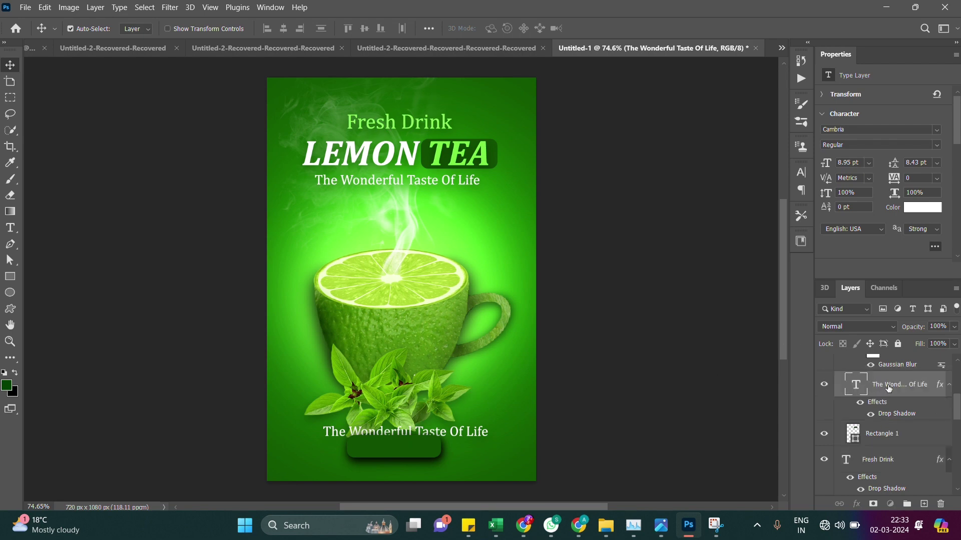
{"action": "left_click_drag", "start_coordinate": [888, 388], "coordinate": [872, 400]}
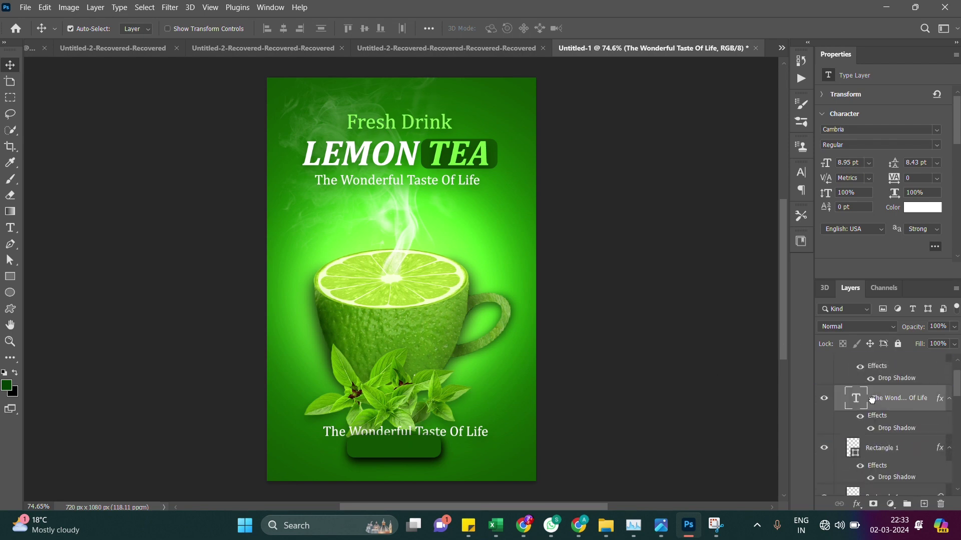
Retype the copied text as 'Order Now' and centre it on the green button
{"action": "double_click", "coordinate": [379, 436]}
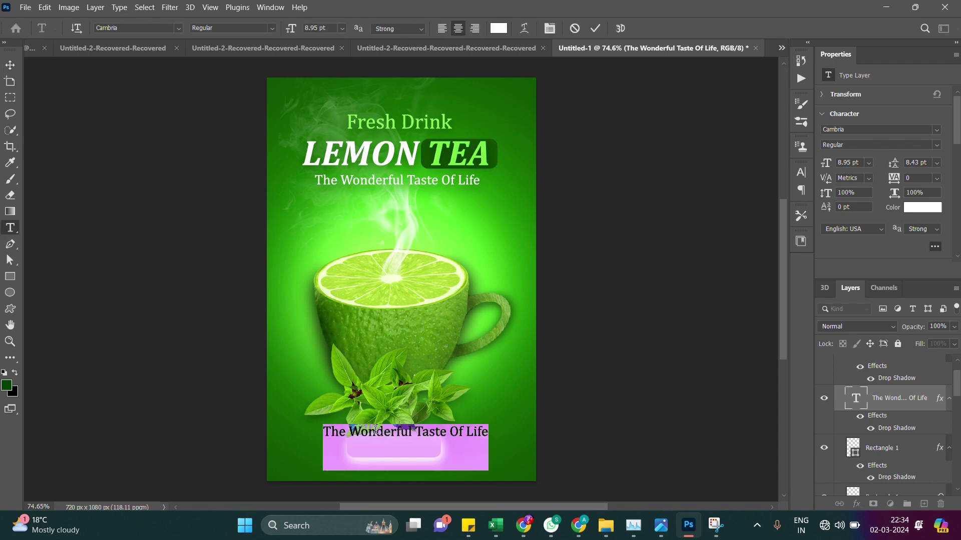
{"action": "type", "text": "Or"}
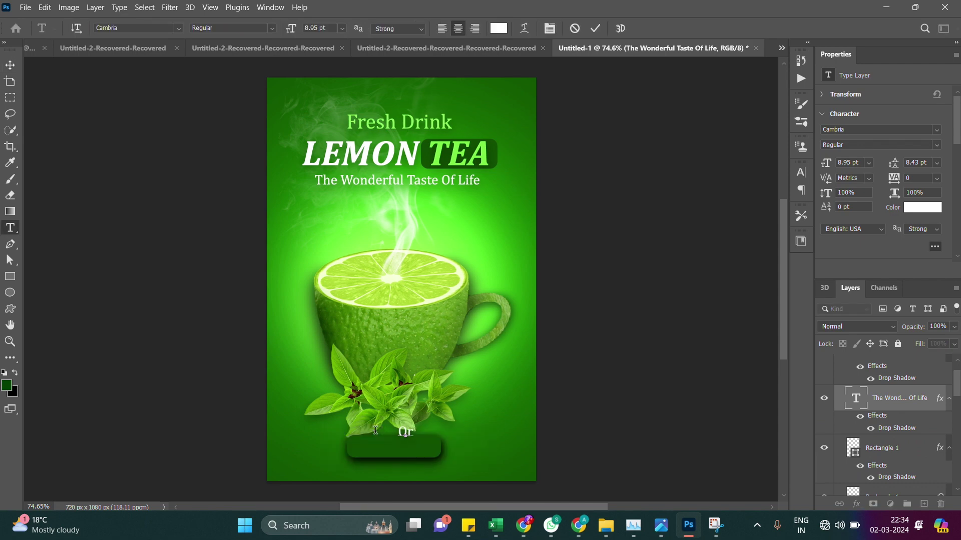
{"action": "type", "text": "der N"}
{"action": "type", "text": "ow"}
{"action": "left_click", "coordinate": [10, 65]}
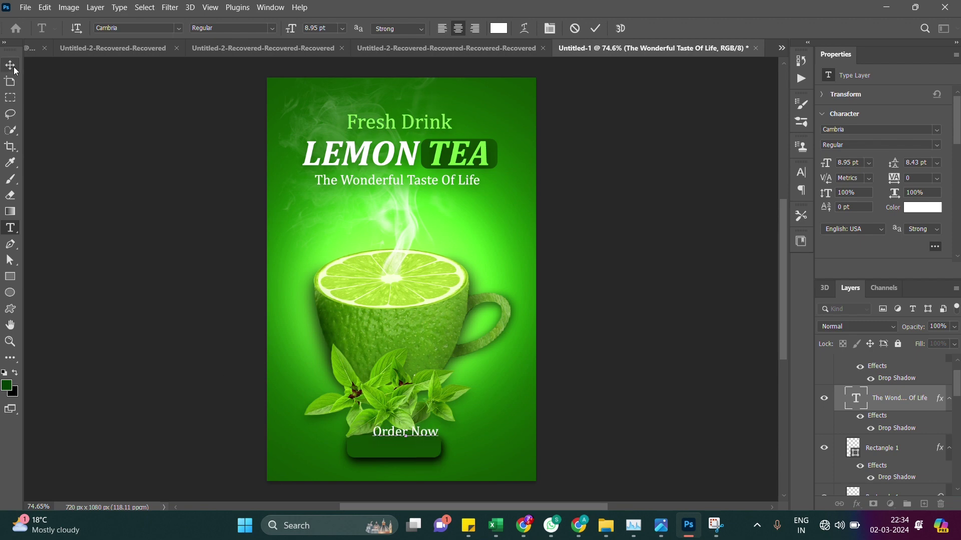
{"action": "left_click_drag", "start_coordinate": [400, 433], "coordinate": [390, 446]}
{"action": "key", "text": "Left"}
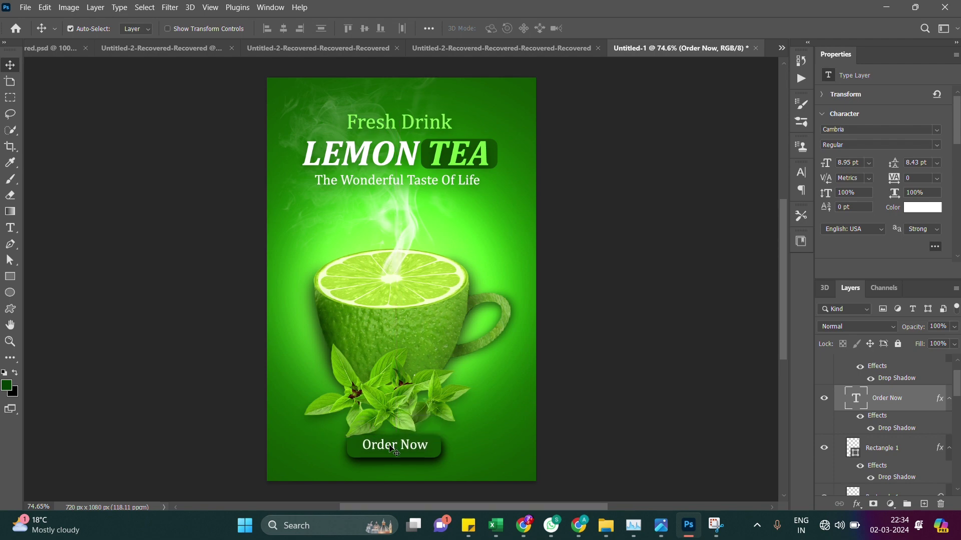
{"action": "key", "text": "Up"}
{"action": "key", "text": "Left"}
{"action": "key", "text": "Left"}
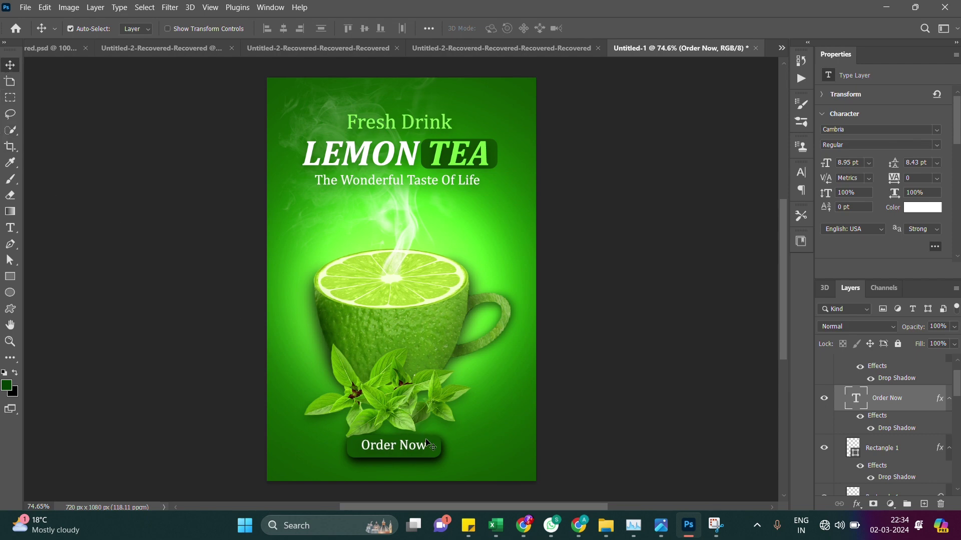
{"action": "left_click", "coordinate": [883, 448]}
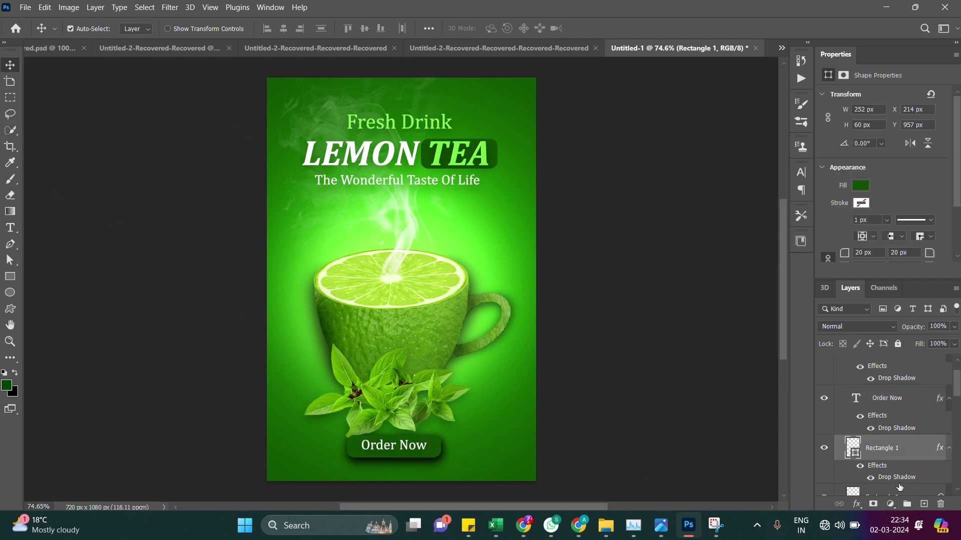
{"action": "key", "text": "ctrl+t"}
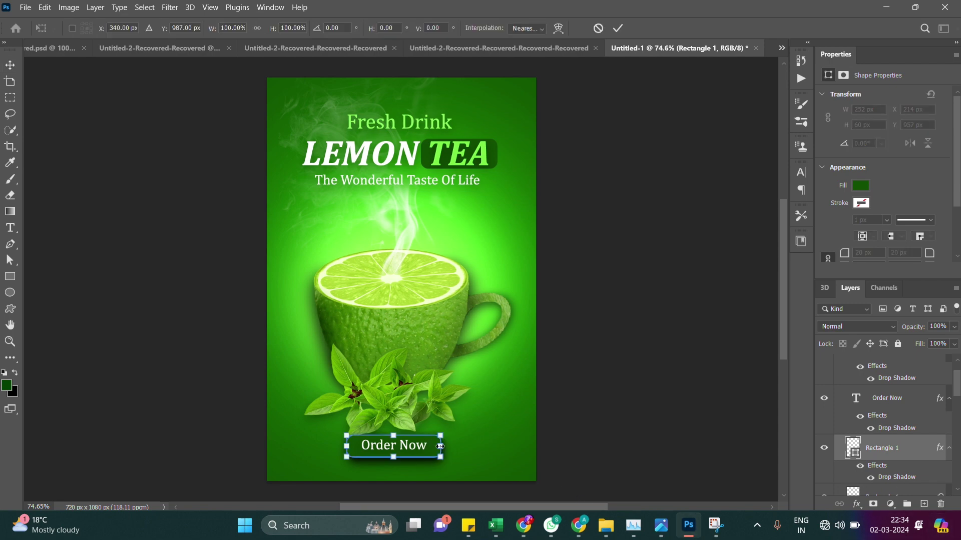
{"action": "mouse_move", "coordinate": [440, 446]}
{"action": "left_mouse_down"}
{"action": "mouse_move", "coordinate": [428, 447]}
{"action": "mouse_move", "coordinate": [440, 447]}
{"action": "left_mouse_up"}
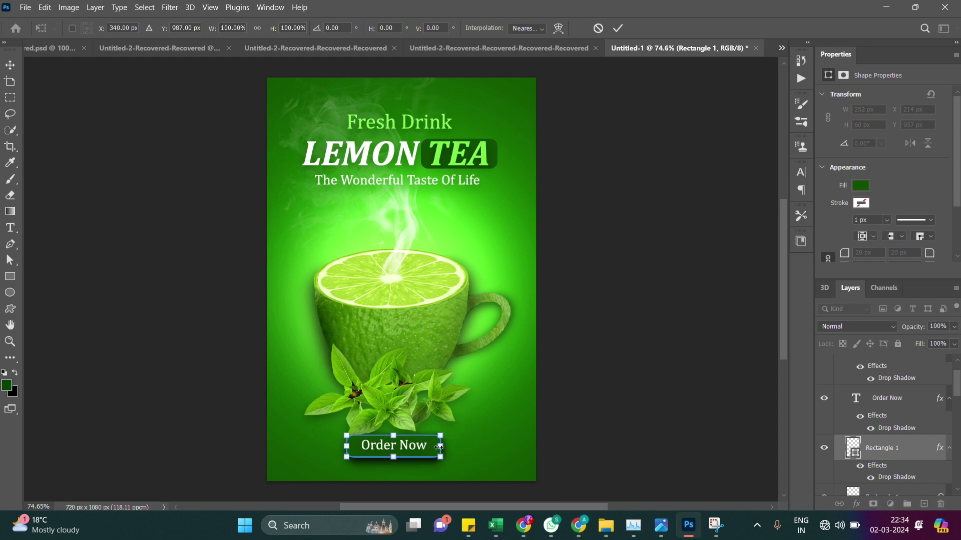
{"action": "key", "text": "Return"}
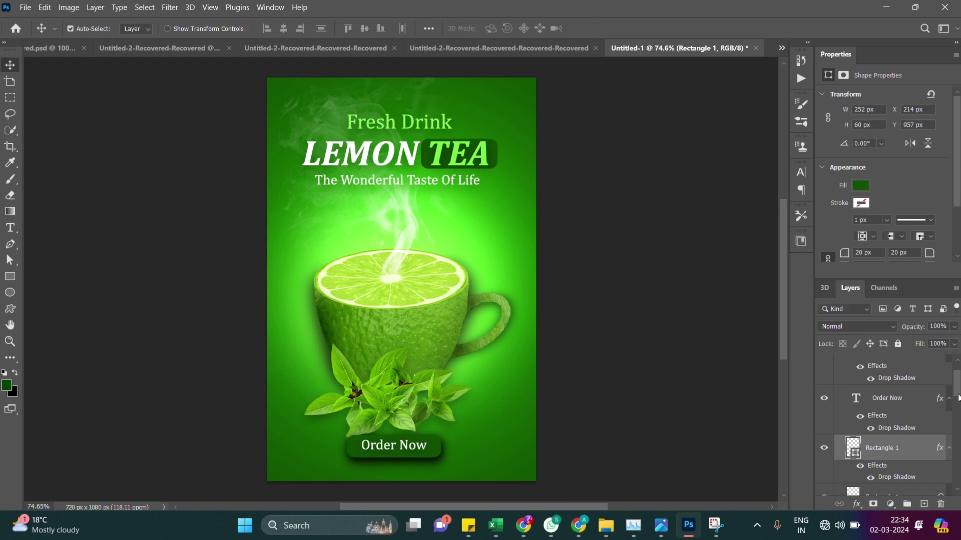
{"action": "scroll", "coordinate": [956, 394], "scroll_direction": "down", "scroll_amount": 2}
{"action": "scroll", "coordinate": [955, 393], "scroll_direction": "down", "scroll_amount": 2}
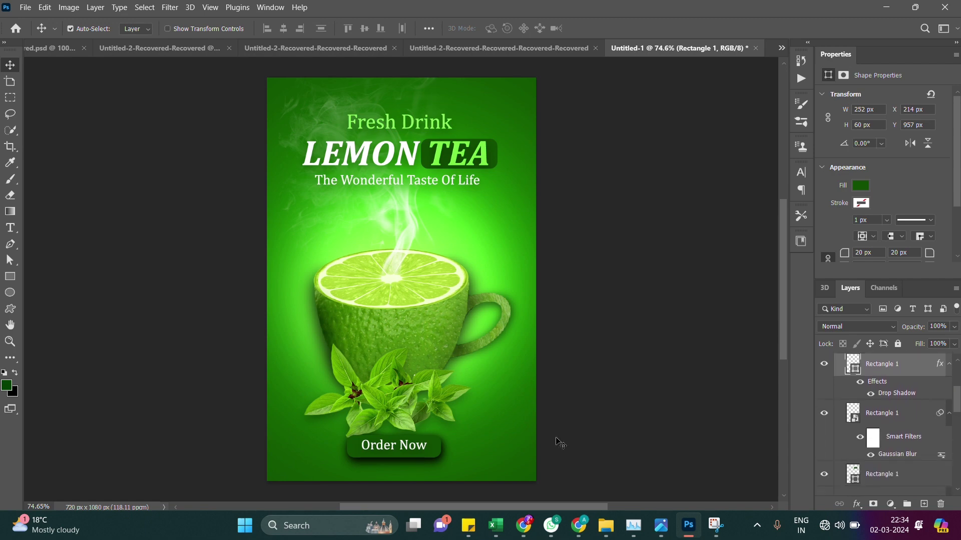
{"action": "left_click", "coordinate": [450, 459]}
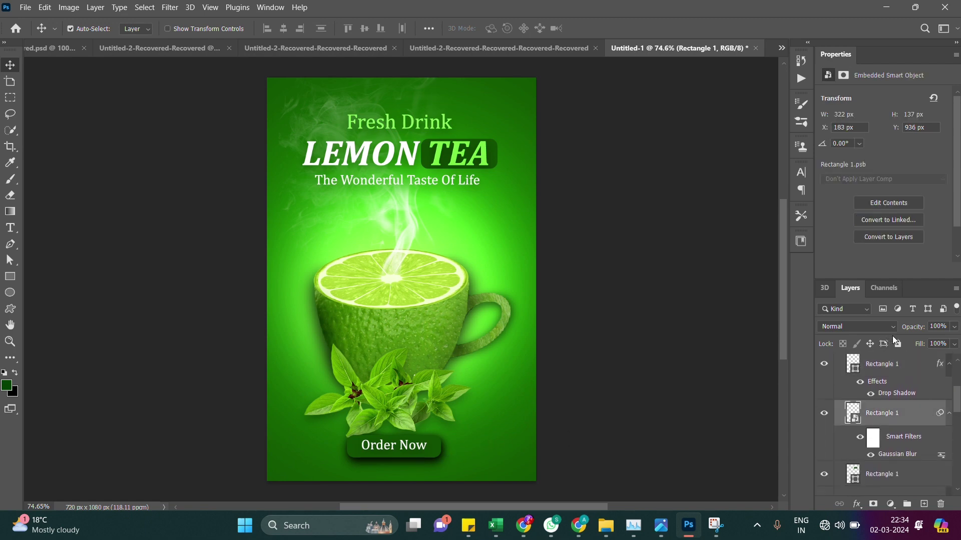
{"action": "left_click", "coordinate": [888, 374]}
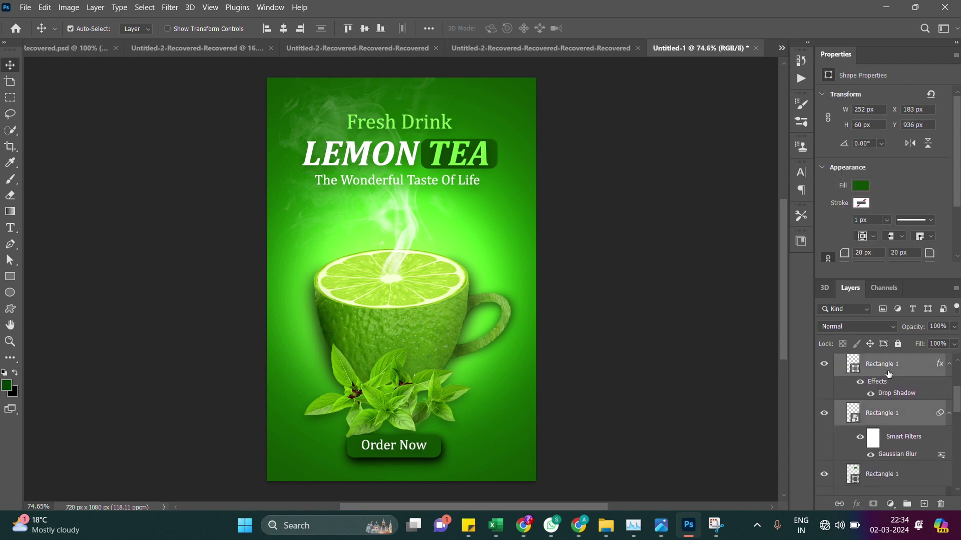
Group the button layers and narrow the group to about 88% width, re-centred
{"action": "key", "text": "ctrl+g"}
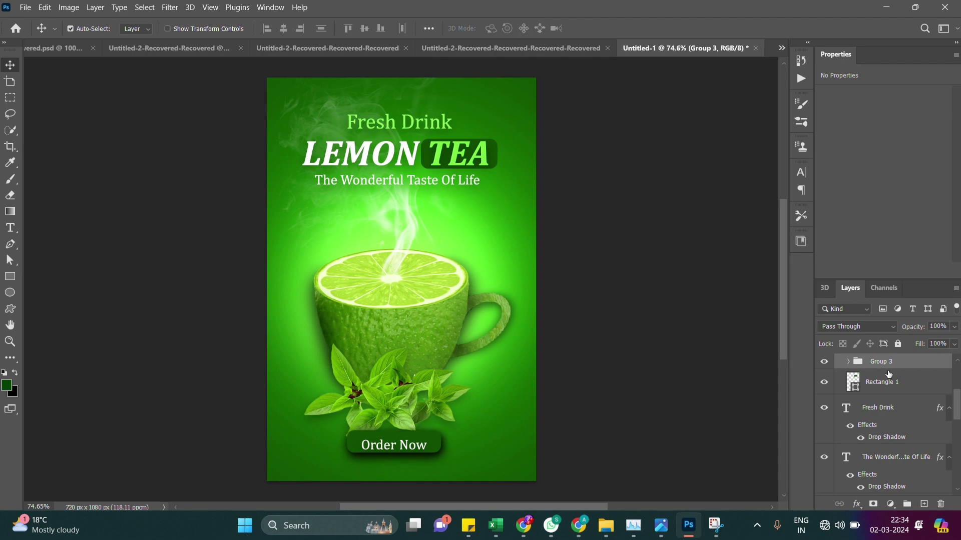
{"action": "key", "text": "ctrl+t"}
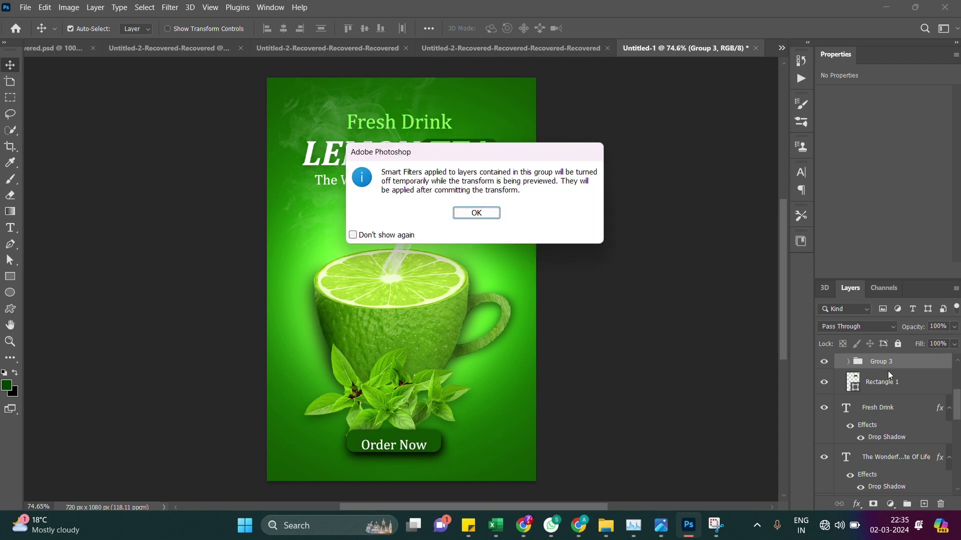
{"action": "key", "text": "Return"}
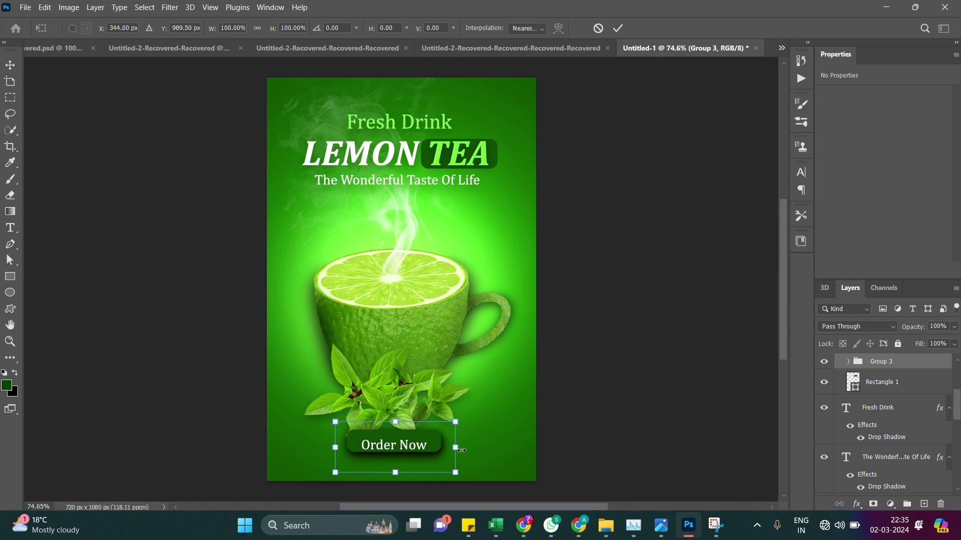
{"action": "left_click_drag", "start_coordinate": [461, 450], "coordinate": [447, 449]}
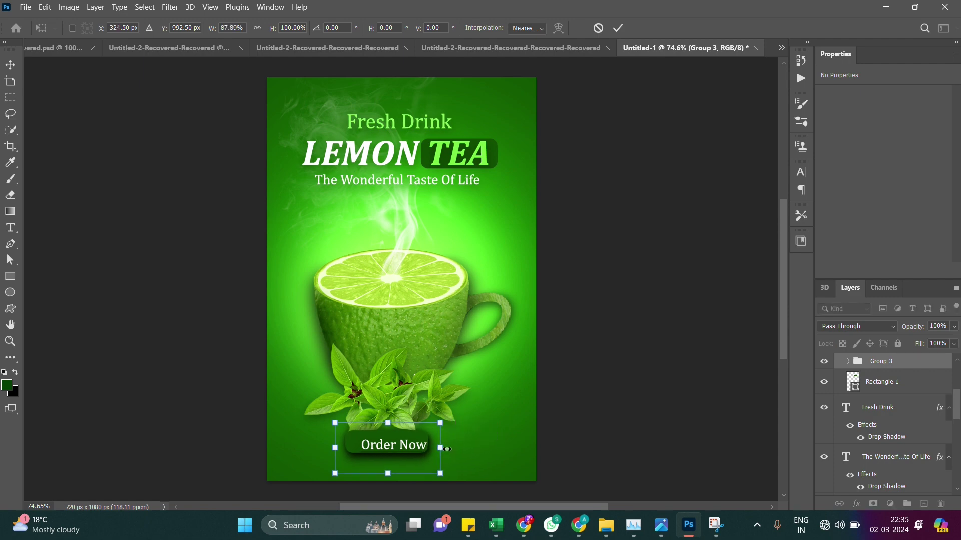
{"action": "key", "text": "Right"}
{"action": "key", "text": "Right"}
{"action": "key", "text": "Right"}
{"action": "key", "text": "Down"}
{"action": "key", "text": "Down"}
{"action": "key", "text": "Down"}
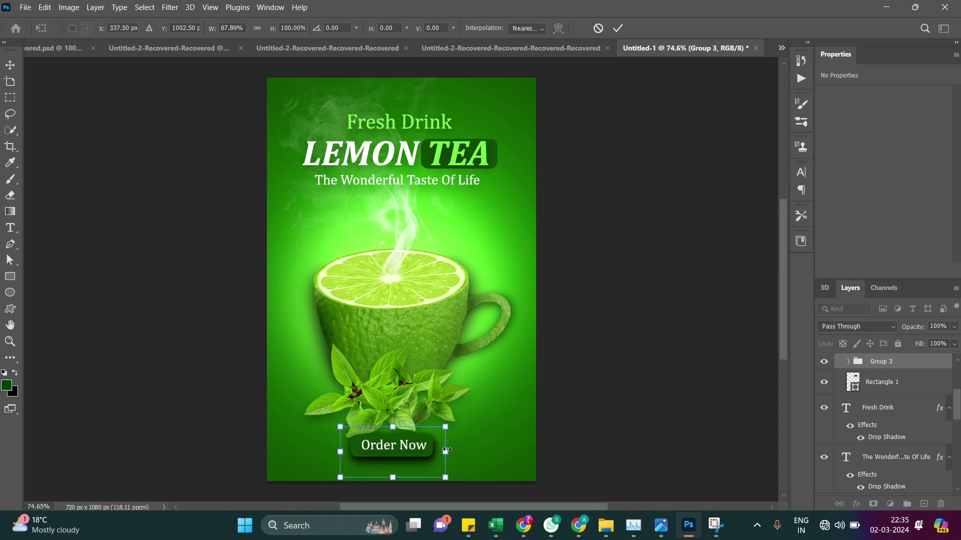
{"action": "key", "text": "Up"}
{"action": "key", "text": "Up"}
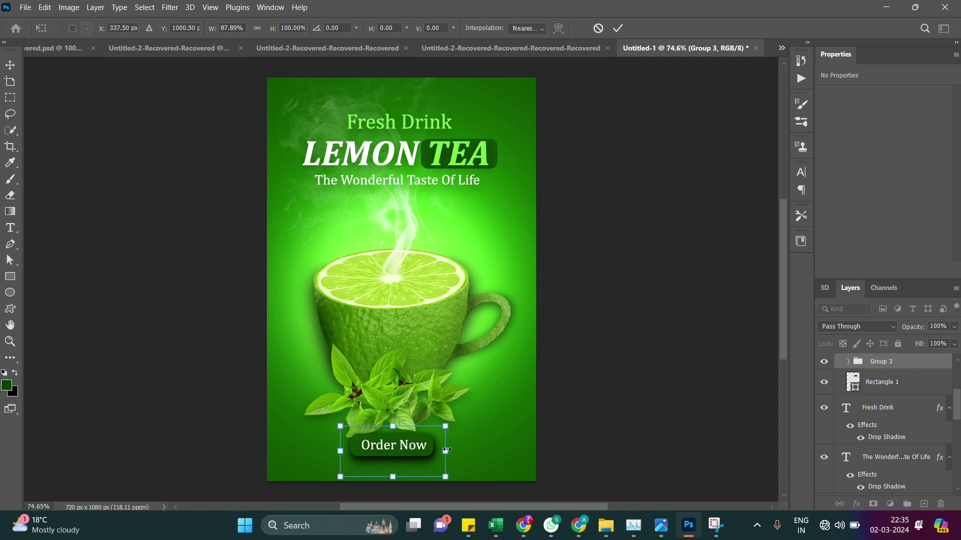
{"action": "key", "text": "Return"}
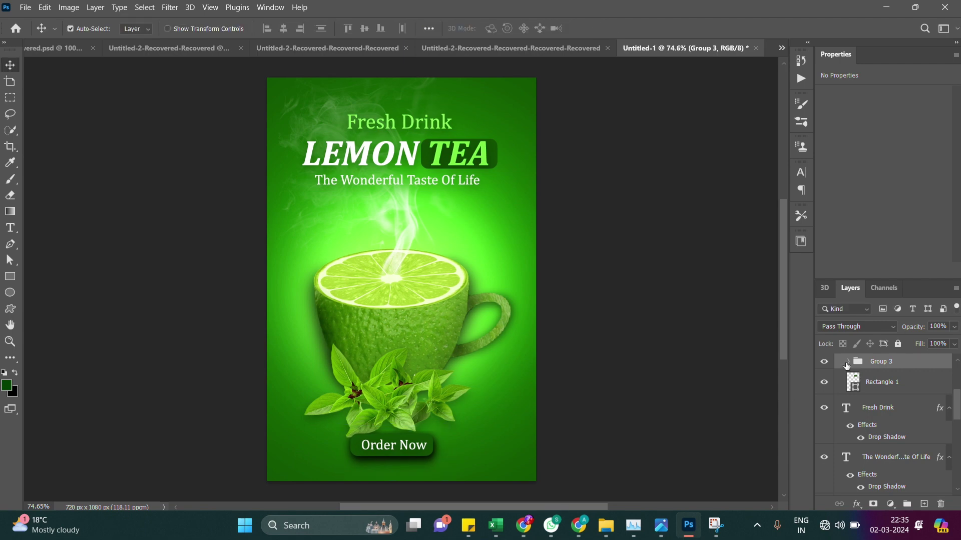
Set the blurred Rectangle 1 shadow layer in Group 3 to 50% opacity
{"action": "left_click", "coordinate": [850, 362]}
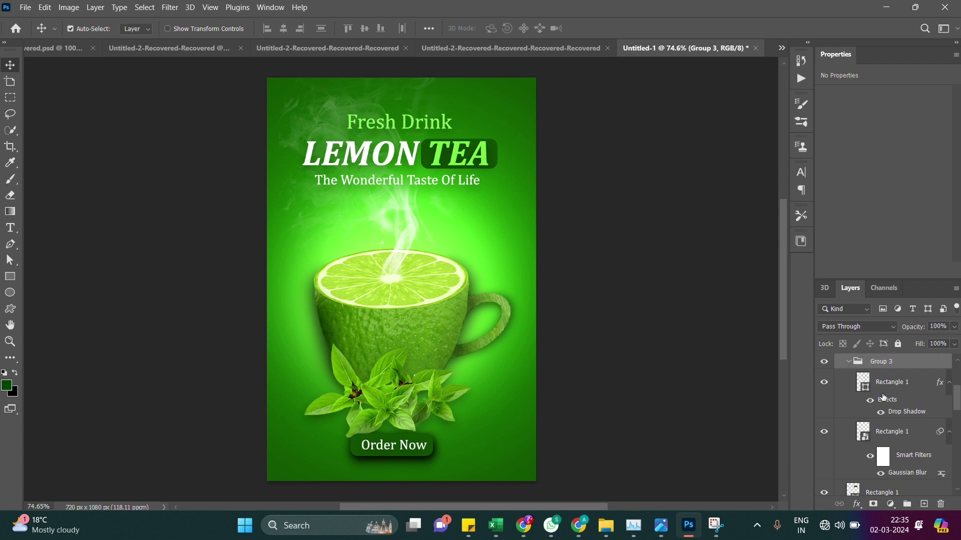
{"action": "left_click", "coordinate": [892, 441]}
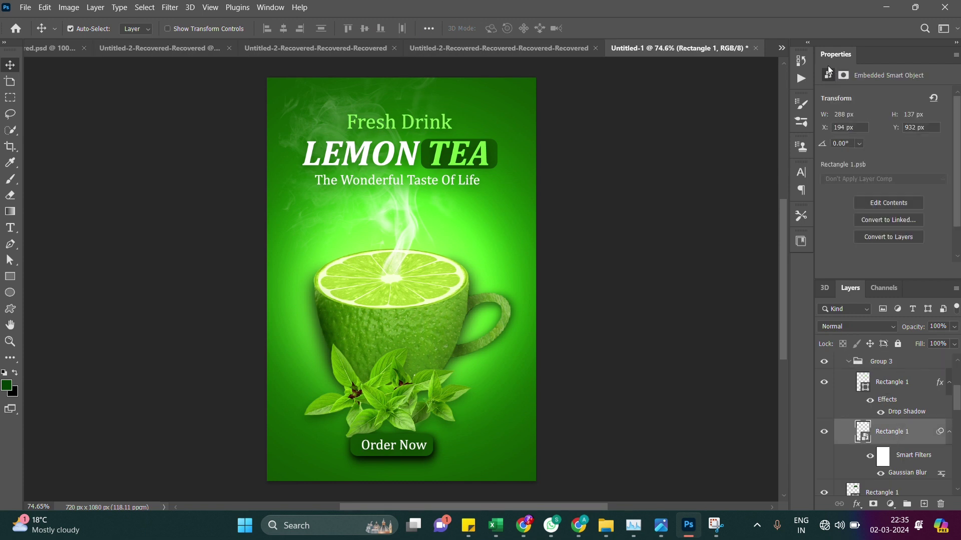
{"action": "left_click", "coordinate": [881, 398]}
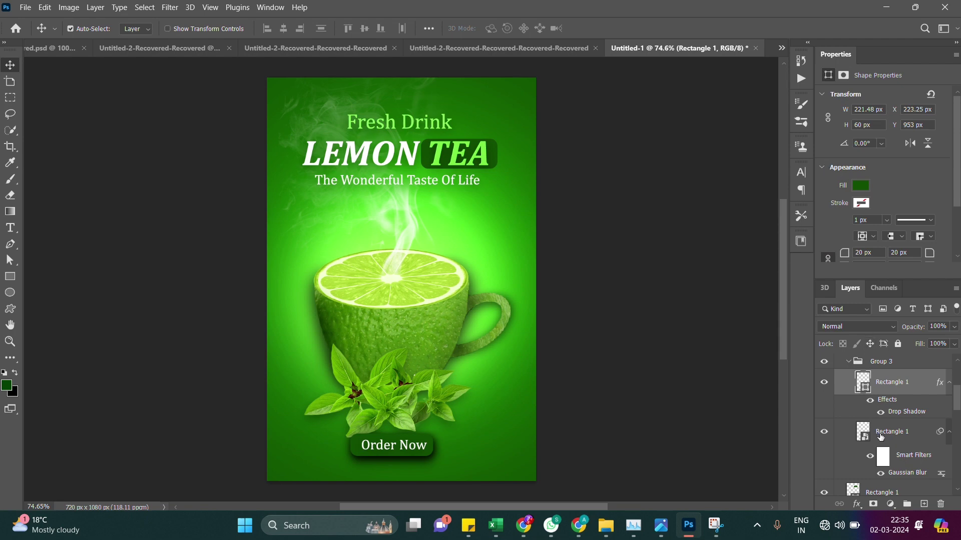
{"action": "left_click", "coordinate": [880, 437]}
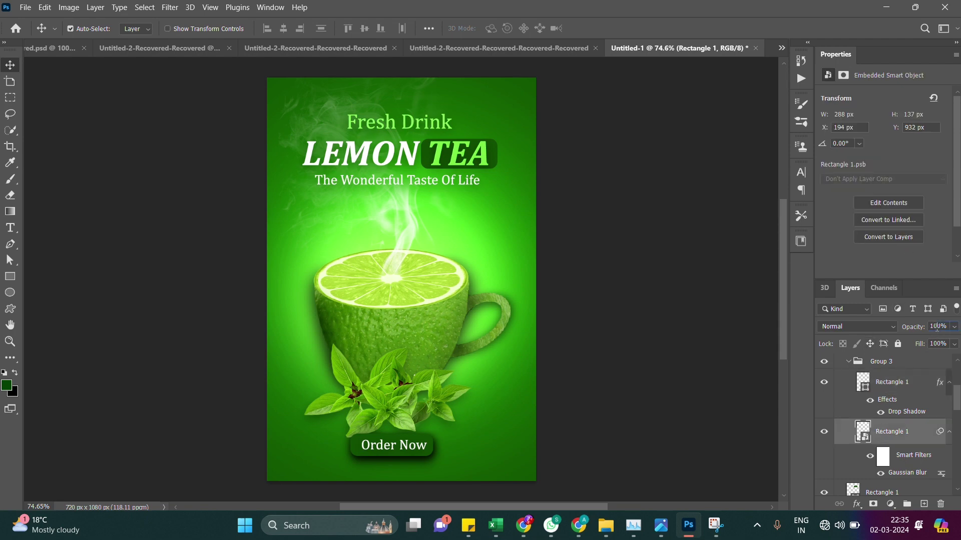
{"action": "key", "text": "BackSpace"}
{"action": "type", "text": "5"}
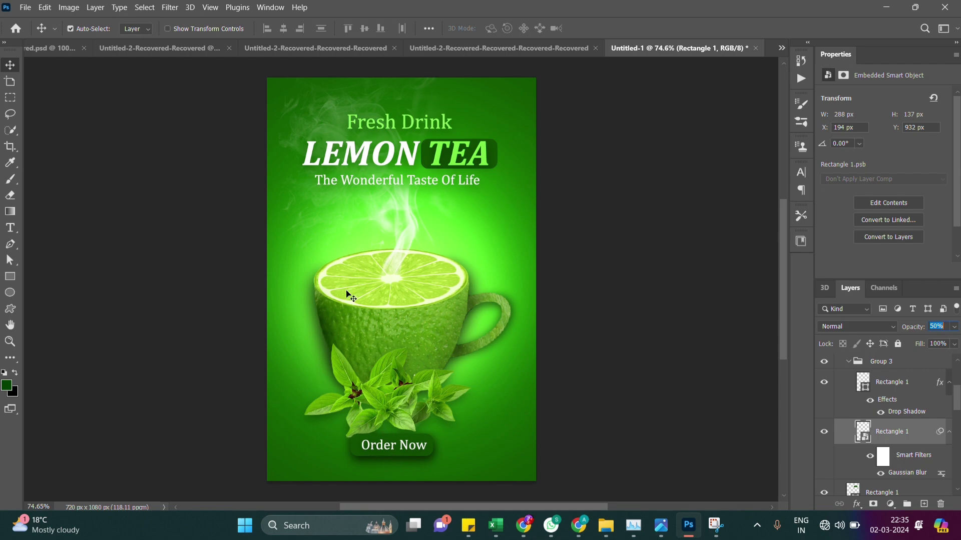
Select the whole button group (Group 3) and shift it lower on the poster
{"action": "left_click", "coordinate": [385, 445]}
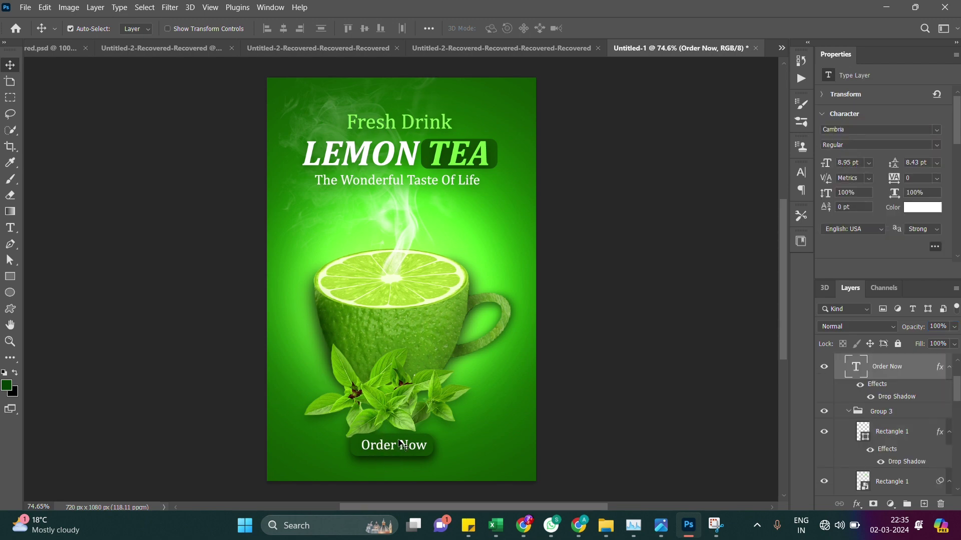
{"action": "left_click", "coordinate": [361, 453]}
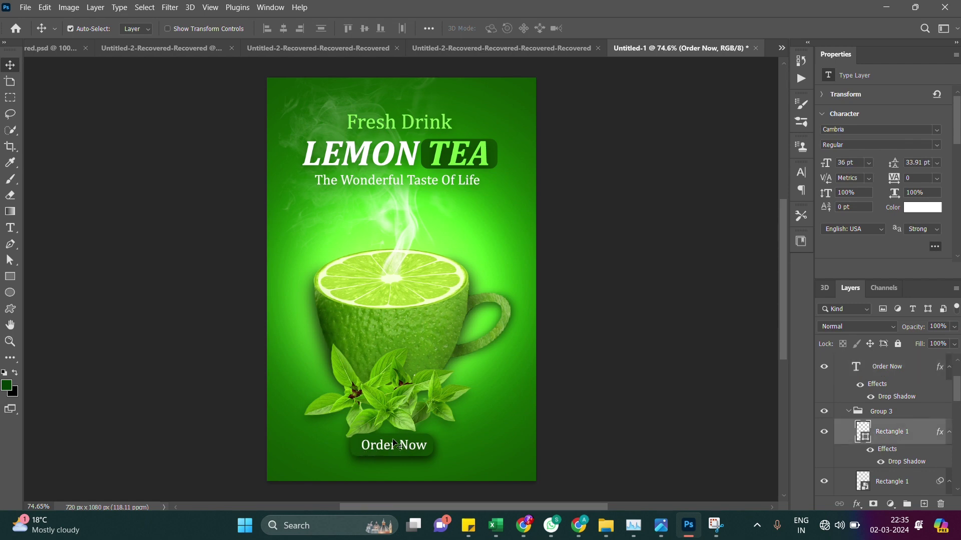
{"action": "left_click", "coordinate": [849, 412]}
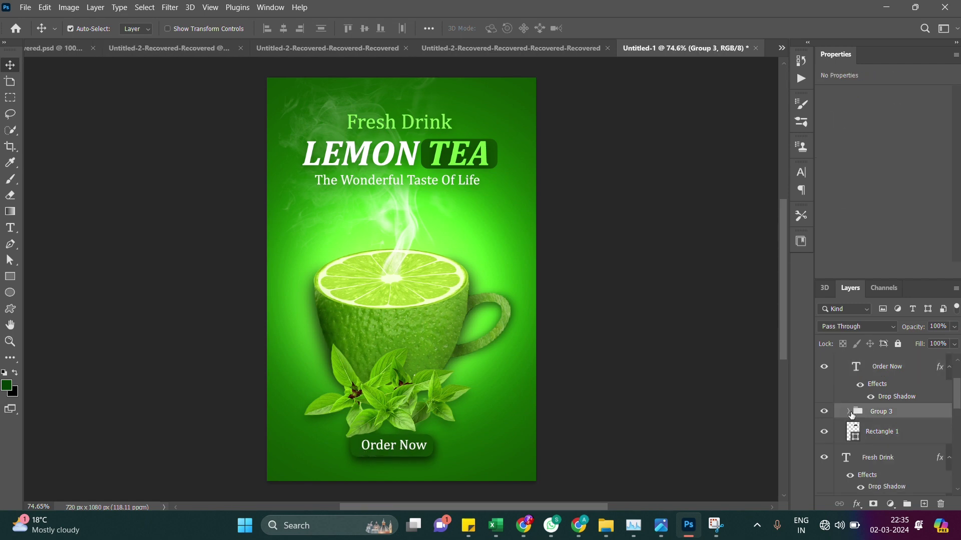
{"action": "key", "text": "shift+Down"}
{"action": "key", "text": "shift+Down"}
{"action": "key", "text": "shift+Down"}
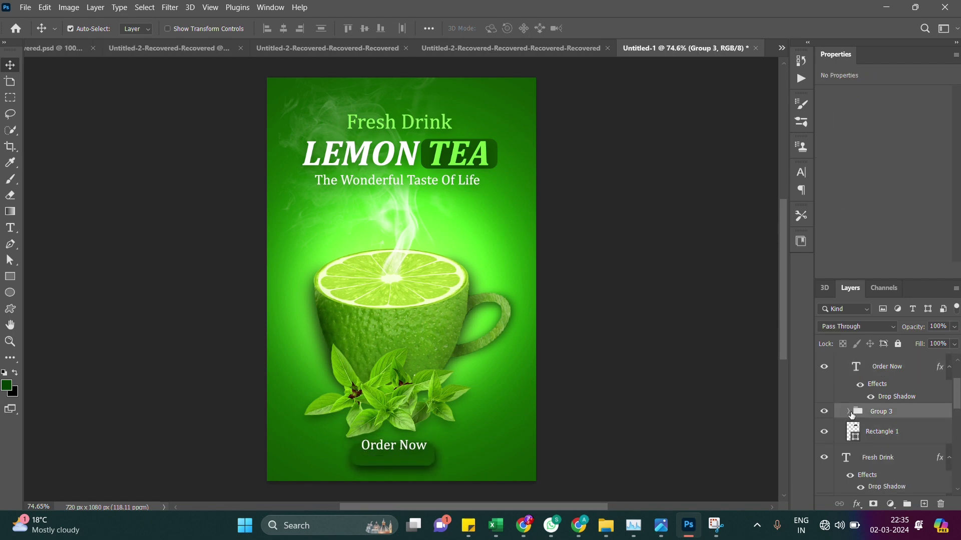
Nudge the Order Now label down and slightly left to re-centre it on the button
{"action": "left_click", "coordinate": [383, 448]}
{"action": "key", "text": "Down"}
{"action": "key", "text": "Down"}
{"action": "key", "text": "Down"}
{"action": "key", "text": "Down"}
{"action": "key", "text": "Down"}
{"action": "key", "text": "Down"}
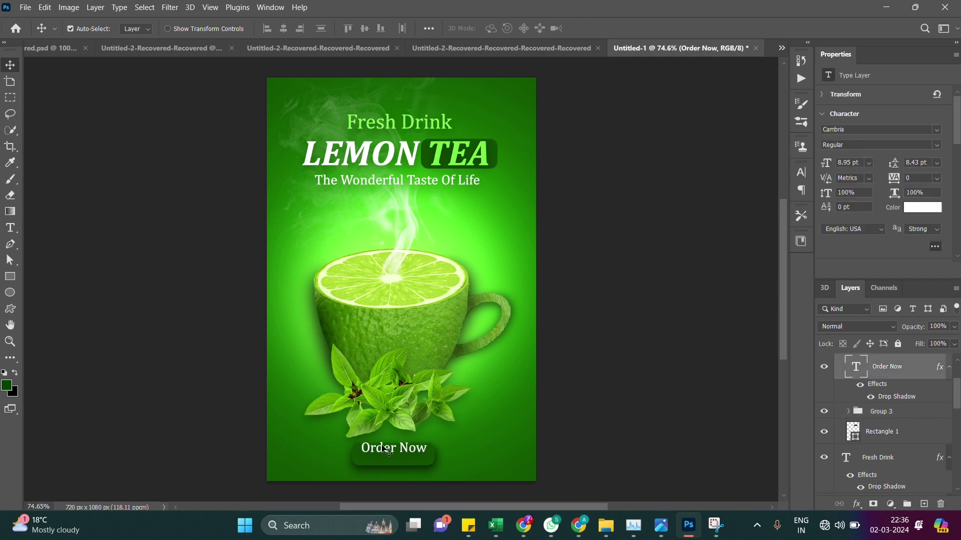
{"action": "key", "text": "Down"}
{"action": "key", "text": "Down"}
{"action": "key", "text": "Down"}
{"action": "key", "text": "Down"}
{"action": "key", "text": "Down"}
{"action": "key", "text": "Down"}
{"action": "key", "text": "Down"}
{"action": "key", "text": "Down"}
{"action": "key", "text": "Down"}
{"action": "key", "text": "Down"}
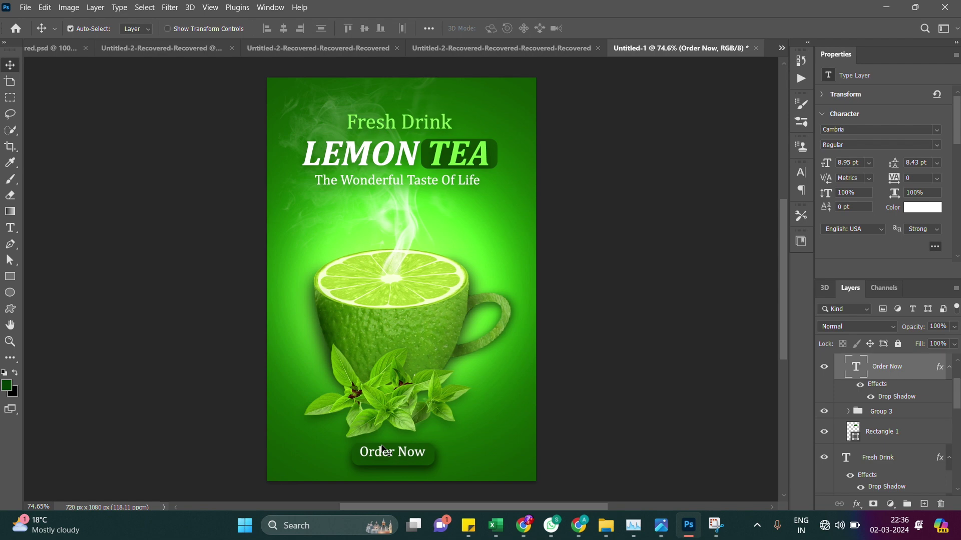
{"action": "key", "text": "Down"}
{"action": "key", "text": "Down"}
{"action": "key", "text": "Down"}
{"action": "key", "text": "Down"}
{"action": "key", "text": "Left"}
{"action": "key", "text": "Left"}
{"action": "key", "text": "Left"}
{"action": "key", "text": "Left"}
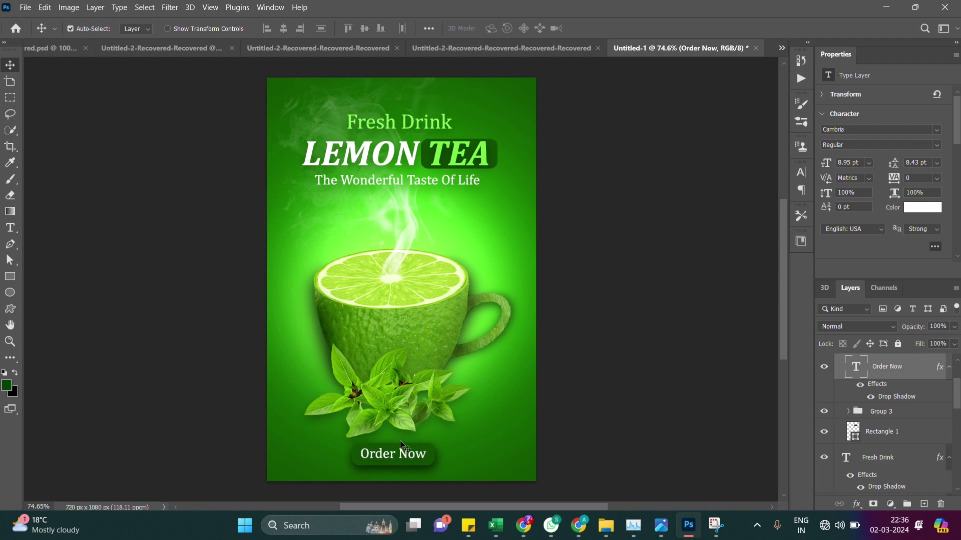
Duplicate the basil leaves and place the copy at the poster's bottom-right corner
{"action": "left_click", "coordinate": [386, 407], "text": "ctrl"}
{"action": "mouse_move", "coordinate": [386, 406]}
{"action": "left_mouse_down"}
{"action": "mouse_move", "coordinate": [550, 118]}
{"action": "mouse_move", "coordinate": [601, 83]}
{"action": "left_mouse_up"}
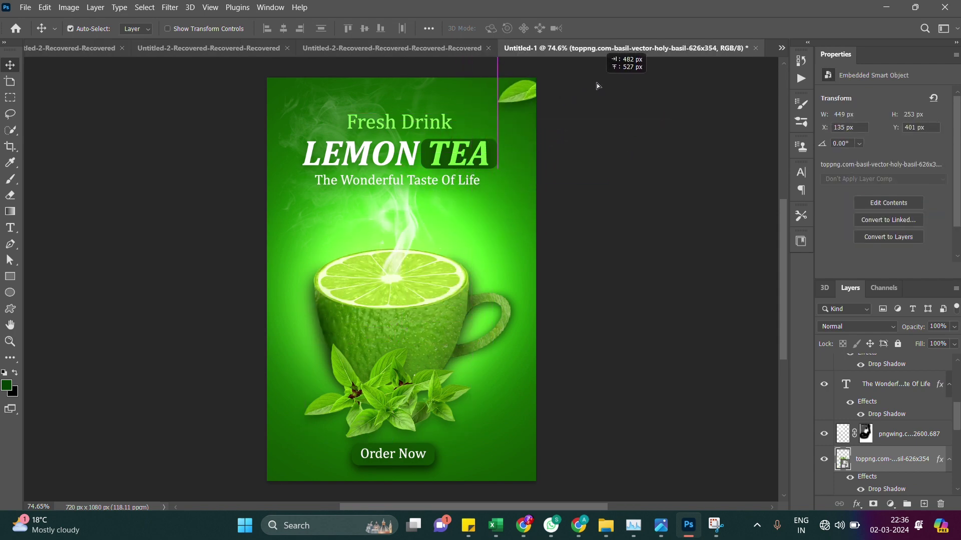
{"action": "mouse_move", "coordinate": [600, 81]}
{"action": "left_mouse_down"}
{"action": "mouse_move", "coordinate": [547, 178]}
{"action": "mouse_move", "coordinate": [551, 125]}
{"action": "mouse_move", "coordinate": [580, 453]}
{"action": "mouse_move", "coordinate": [593, 485]}
{"action": "mouse_move", "coordinate": [575, 496]}
{"action": "mouse_move", "coordinate": [580, 488]}
{"action": "left_mouse_up"}
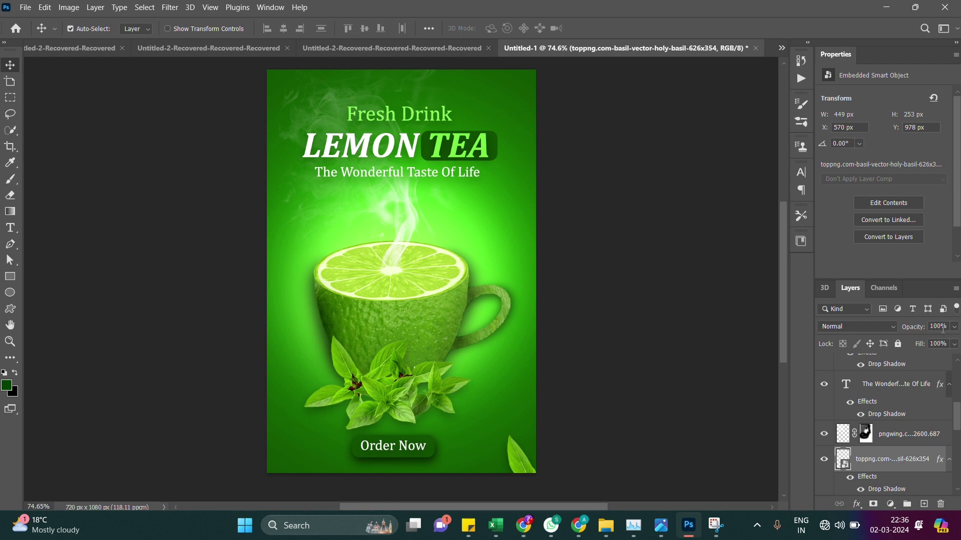
Fade the basil leaves to 30% opacity and enable auto-select for canvas clicks
{"action": "key", "text": "BackSpace"}
{"action": "type", "text": "5"}
{"action": "key", "text": "BackSpace"}
{"action": "type", "text": "3"}
{"action": "key", "text": "ctrl+z"}
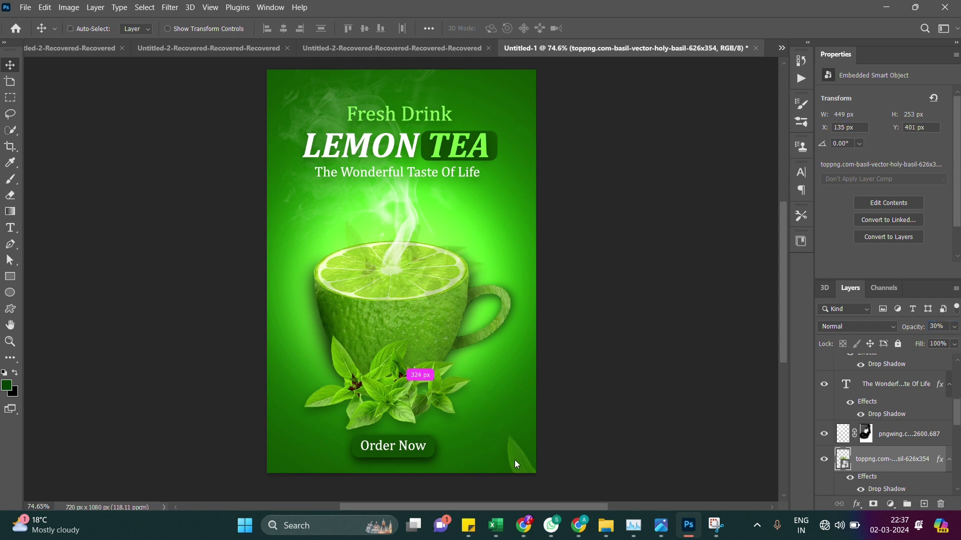
{"action": "key", "text": "ctrl"}
Try basil copies beside the TEA title and left edge, settling a third copy at bottom-right
{"action": "key", "text": "Up"}
{"action": "key", "text": "Up"}
{"action": "key", "text": "Up"}
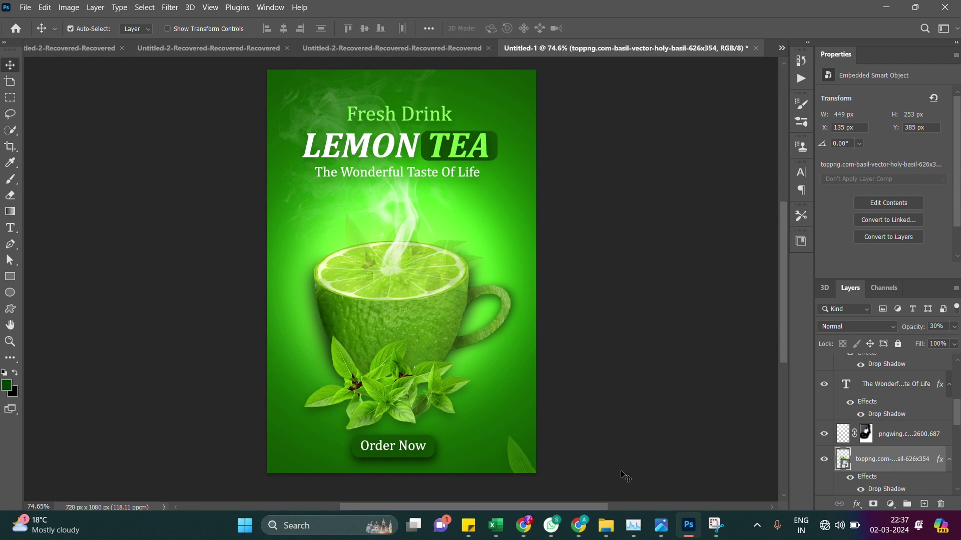
{"action": "key", "text": "Up"}
{"action": "key", "text": "Up"}
{"action": "key", "text": "Up"}
{"action": "key", "text": "Up"}
{"action": "key", "text": "Up"}
{"action": "key", "text": "Up"}
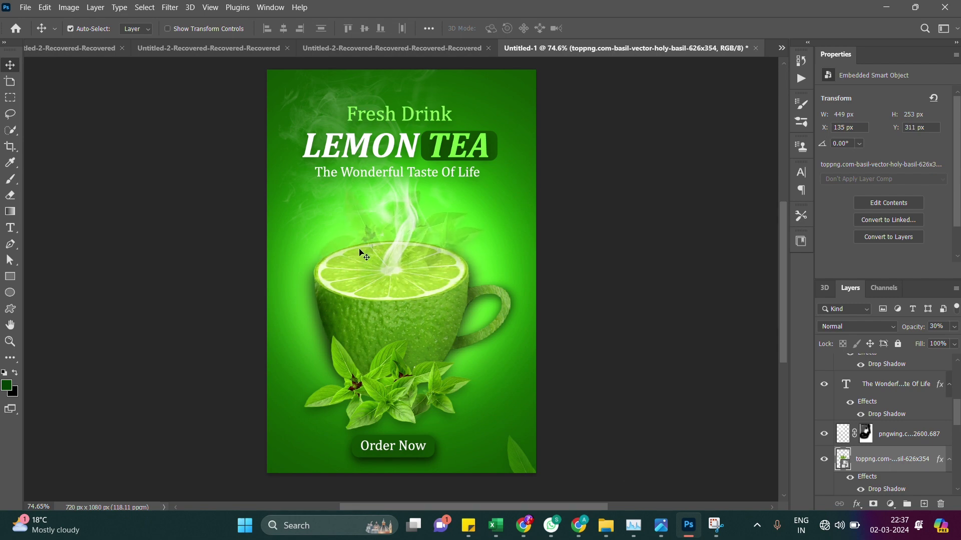
{"action": "left_click_drag", "start_coordinate": [360, 250], "coordinate": [409, 153]}
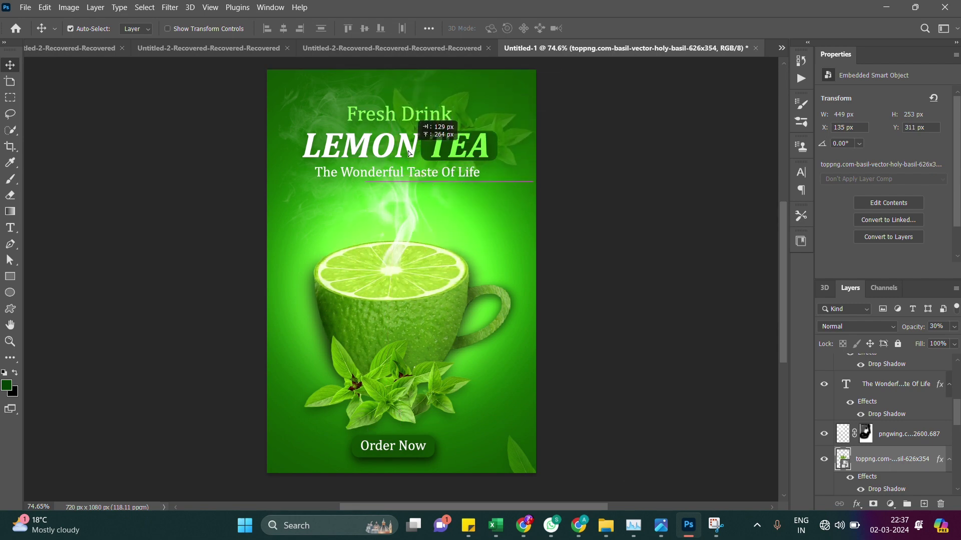
{"action": "left_click_drag", "start_coordinate": [410, 153], "coordinate": [403, 157]}
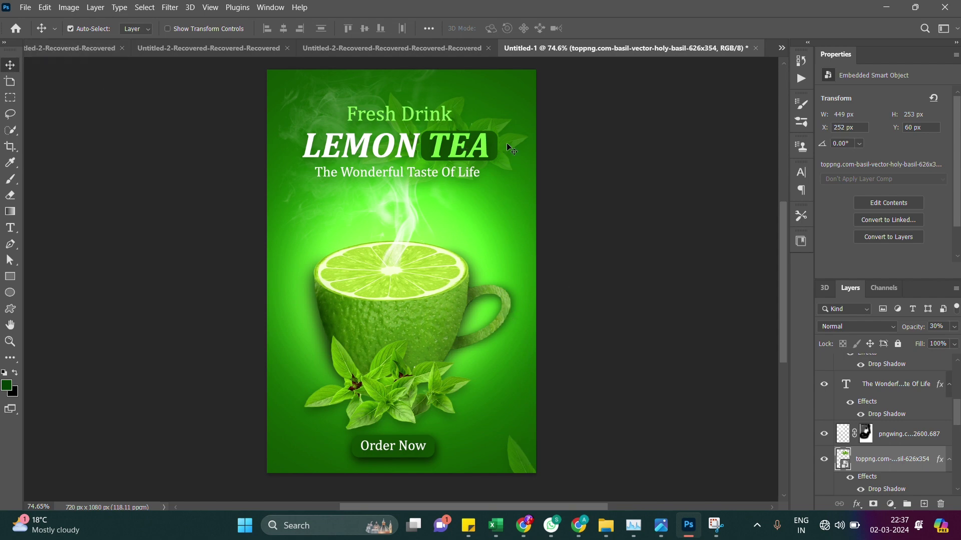
{"action": "left_click_drag", "start_coordinate": [368, 103], "coordinate": [325, 230]}
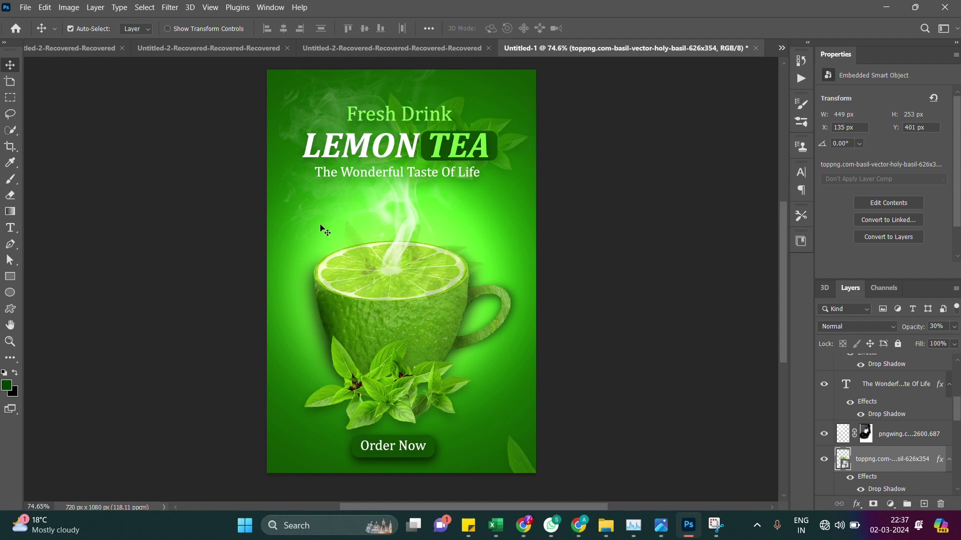
{"action": "mouse_move", "coordinate": [358, 259]}
{"action": "left_mouse_down"}
{"action": "mouse_move", "coordinate": [189, 375]}
{"action": "mouse_move", "coordinate": [184, 479]}
{"action": "mouse_move", "coordinate": [184, 335]}
{"action": "mouse_move", "coordinate": [314, 313]}
{"action": "mouse_move", "coordinate": [302, 302]}
{"action": "mouse_move", "coordinate": [274, 311]}
{"action": "mouse_move", "coordinate": [216, 264]}
{"action": "mouse_move", "coordinate": [187, 295]}
{"action": "left_mouse_up"}
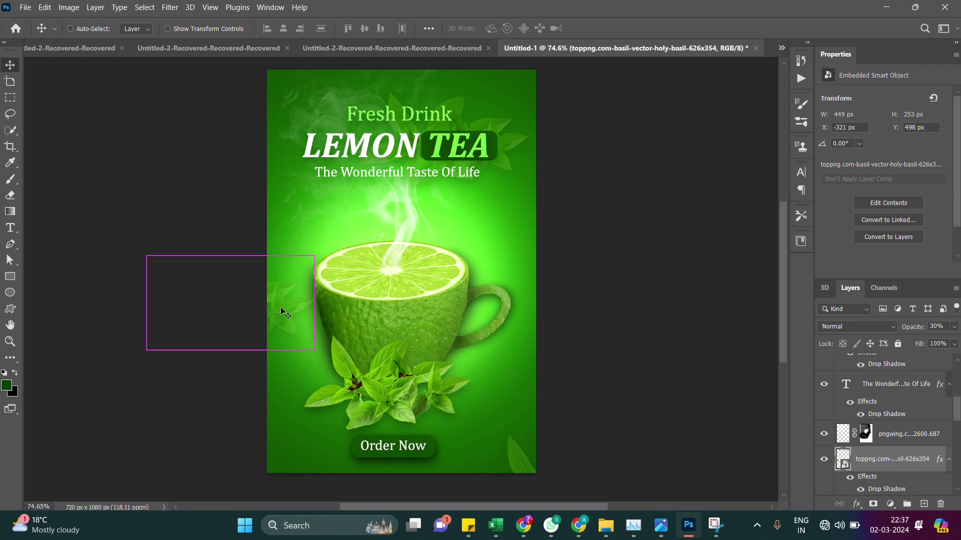
{"action": "key", "text": "ctrl+z"}
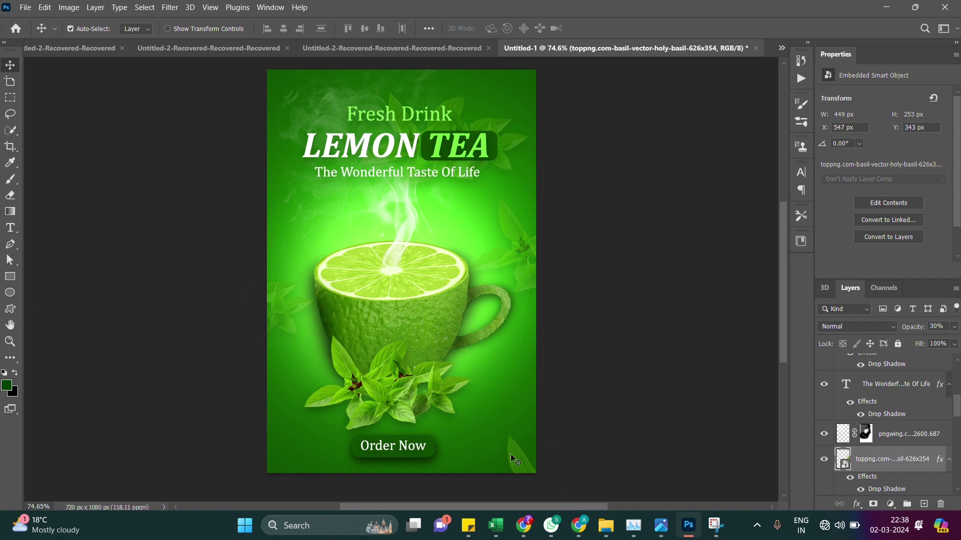
{"action": "mouse_move", "coordinate": [517, 452]}
{"action": "left_mouse_down"}
{"action": "mouse_move", "coordinate": [479, 433]}
{"action": "mouse_move", "coordinate": [517, 418]}
{"action": "mouse_move", "coordinate": [483, 419]}
{"action": "mouse_move", "coordinate": [480, 433]}
{"action": "left_mouse_up"}
Fade the newest basil copy to 10% opacity and move it to the bottom-left corner
{"action": "left_click", "coordinate": [935, 327]}
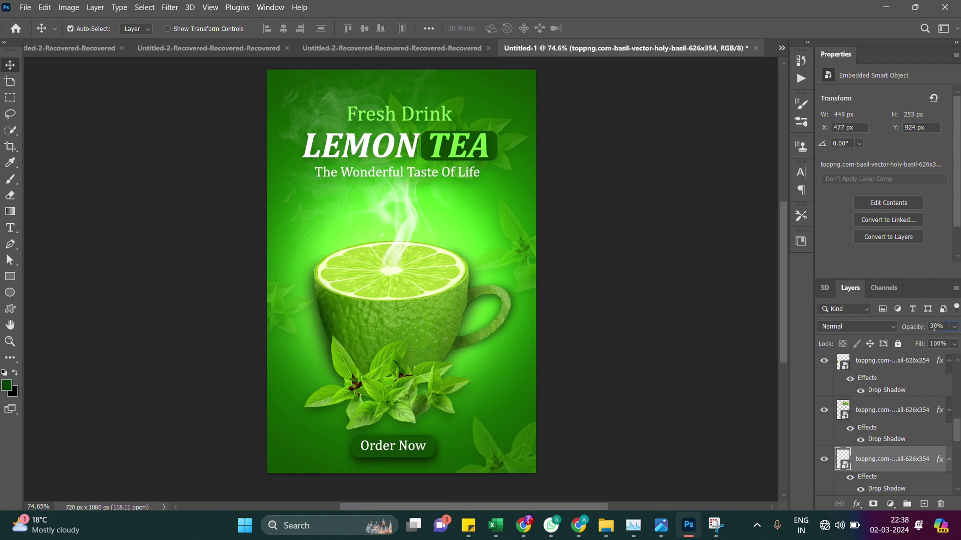
{"action": "type", "text": "10"}
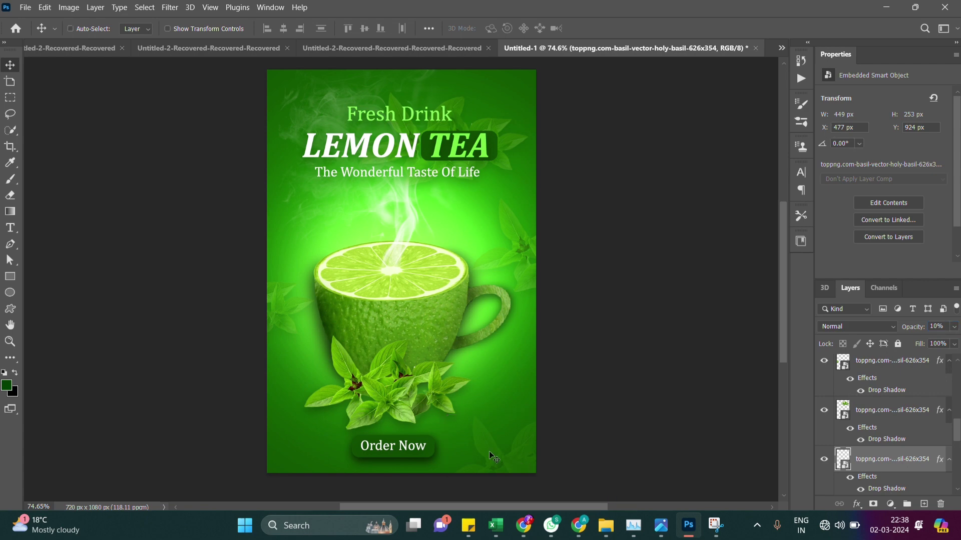
{"action": "mouse_move", "coordinate": [405, 279]}
{"action": "left_mouse_down"}
{"action": "mouse_move", "coordinate": [313, 415]}
{"action": "mouse_move", "coordinate": [335, 457]}
{"action": "mouse_move", "coordinate": [307, 458]}
{"action": "mouse_move", "coordinate": [346, 485]}
{"action": "left_mouse_up"}
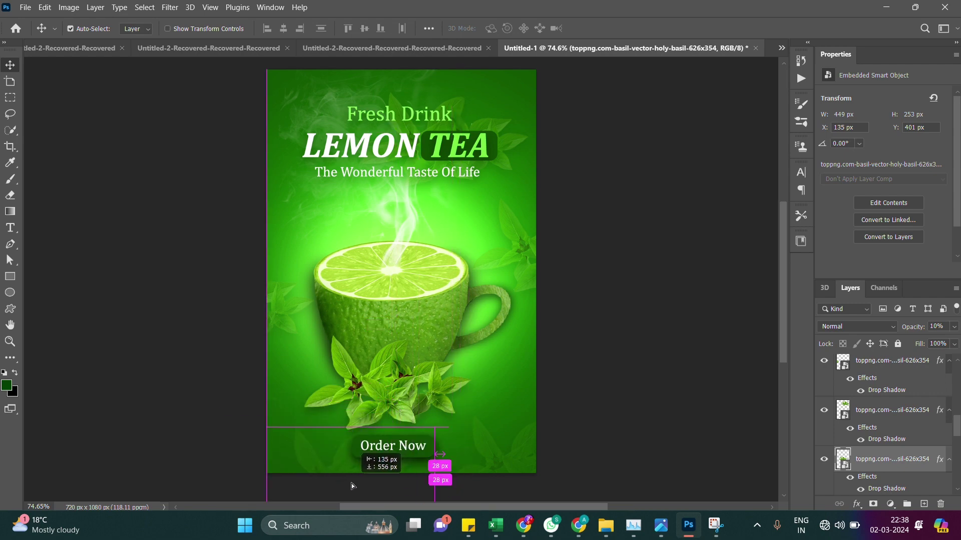
{"action": "mouse_move", "coordinate": [346, 485]}
{"action": "left_mouse_down"}
{"action": "mouse_move", "coordinate": [307, 495]}
{"action": "mouse_move", "coordinate": [301, 472]}
{"action": "left_mouse_up"}
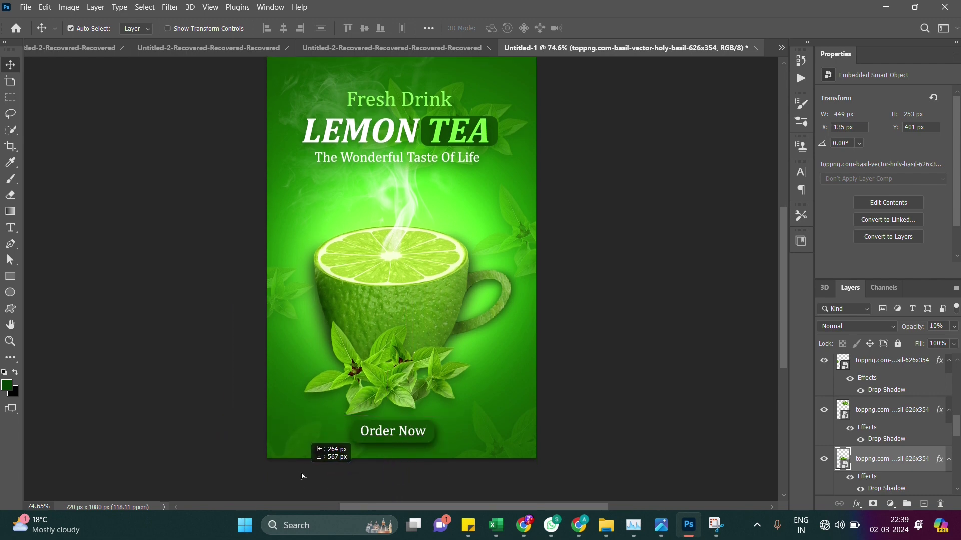
{"action": "left_click_drag", "start_coordinate": [301, 473], "coordinate": [297, 475]}
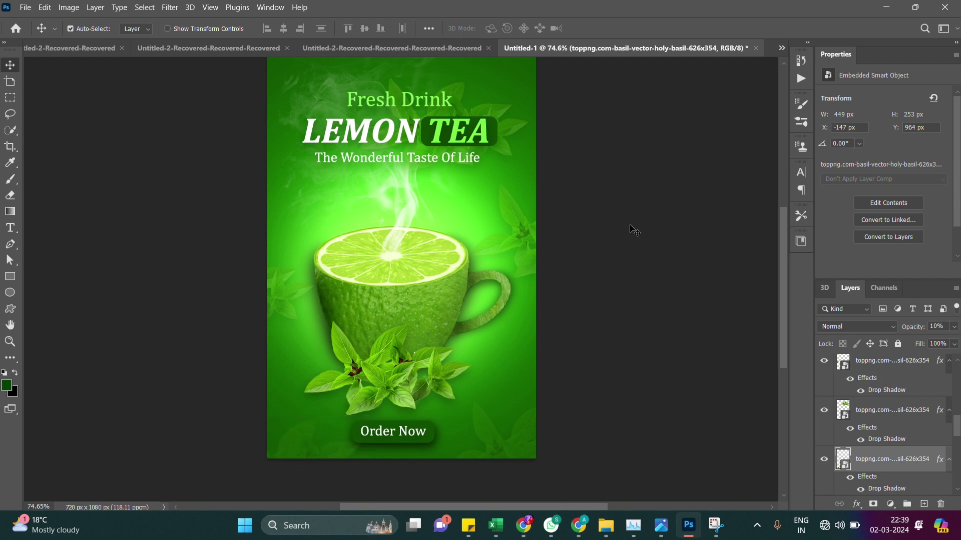
{"action": "mouse_move", "coordinate": [784, 311]}
{"action": "left_mouse_down"}
{"action": "mouse_move", "coordinate": [785, 284]}
{"action": "mouse_move", "coordinate": [783, 306]}
{"action": "left_mouse_up"}
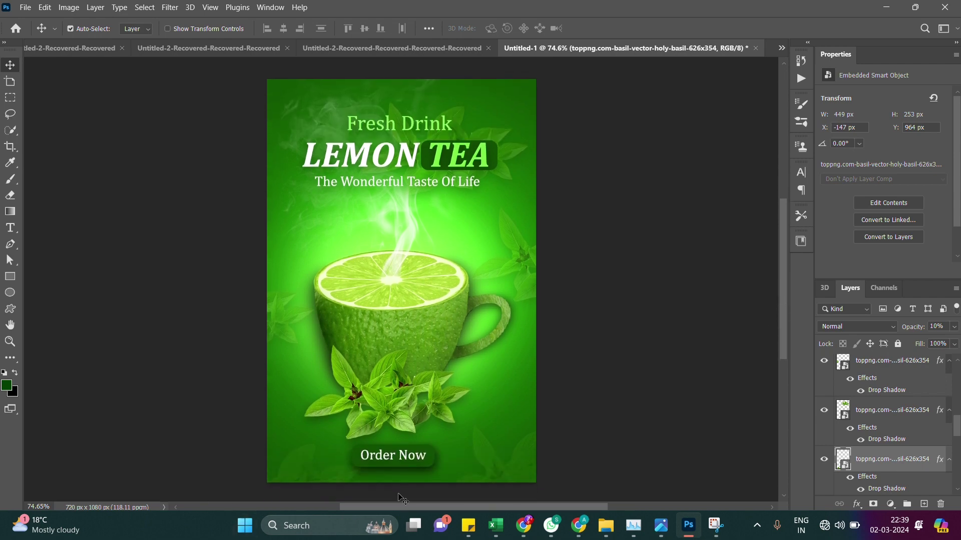
{"action": "left_click", "coordinate": [385, 469]}
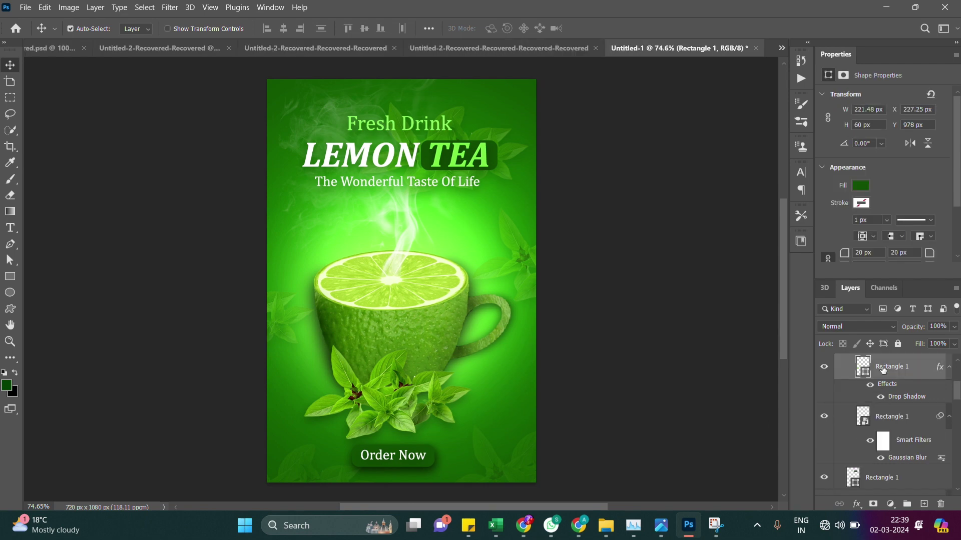
{"action": "left_click", "coordinate": [866, 187]}
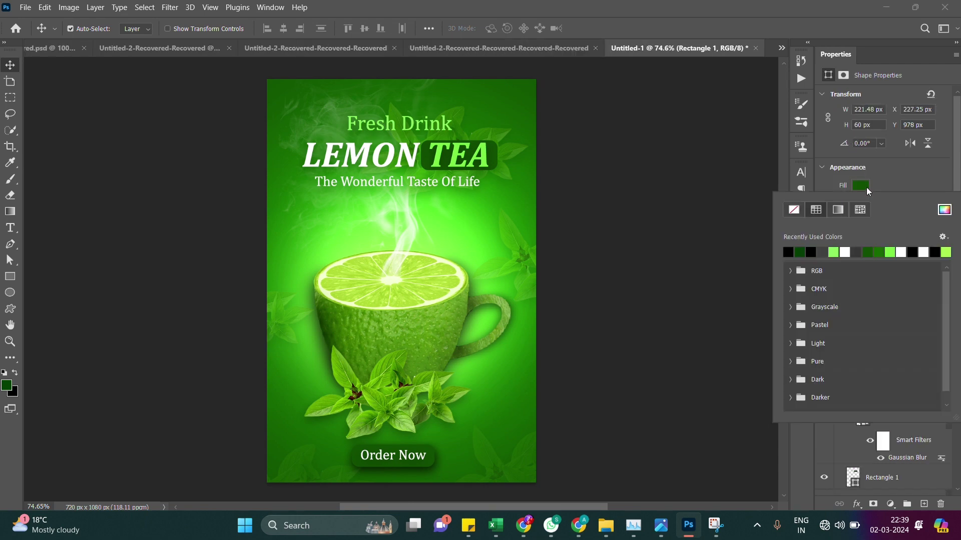
{"action": "left_click", "coordinate": [835, 251]}
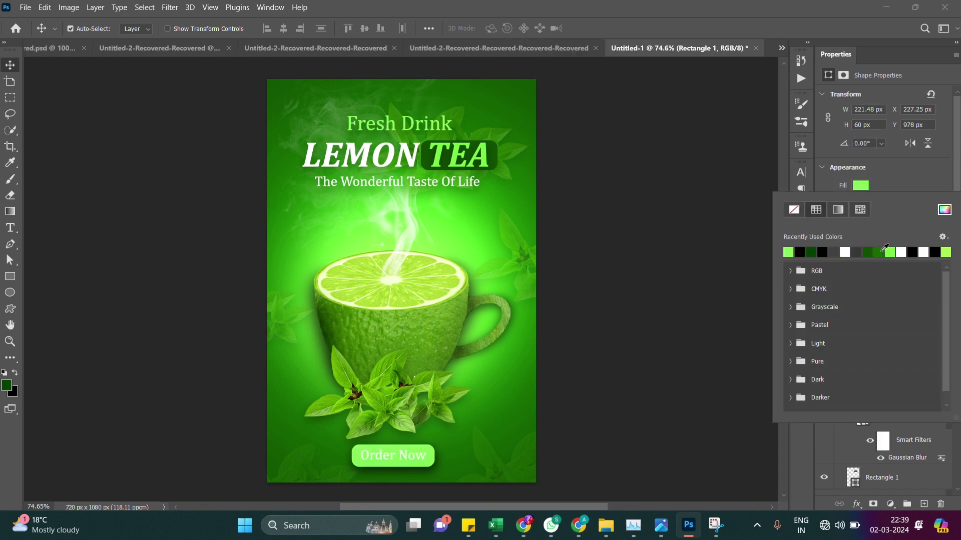
{"action": "left_click", "coordinate": [882, 250]}
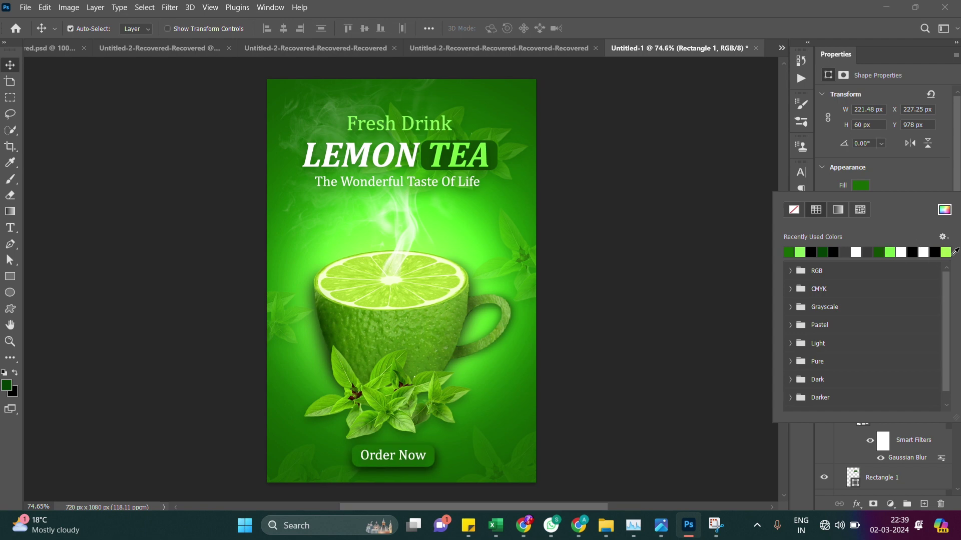
{"action": "left_click", "coordinate": [947, 253]}
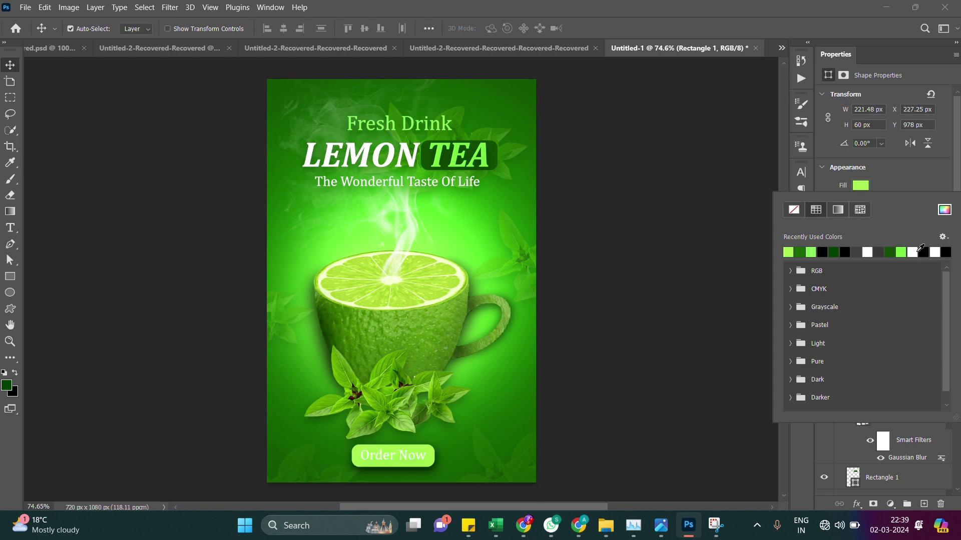
{"action": "left_click", "coordinate": [905, 252]}
{"action": "left_click", "coordinate": [855, 251]}
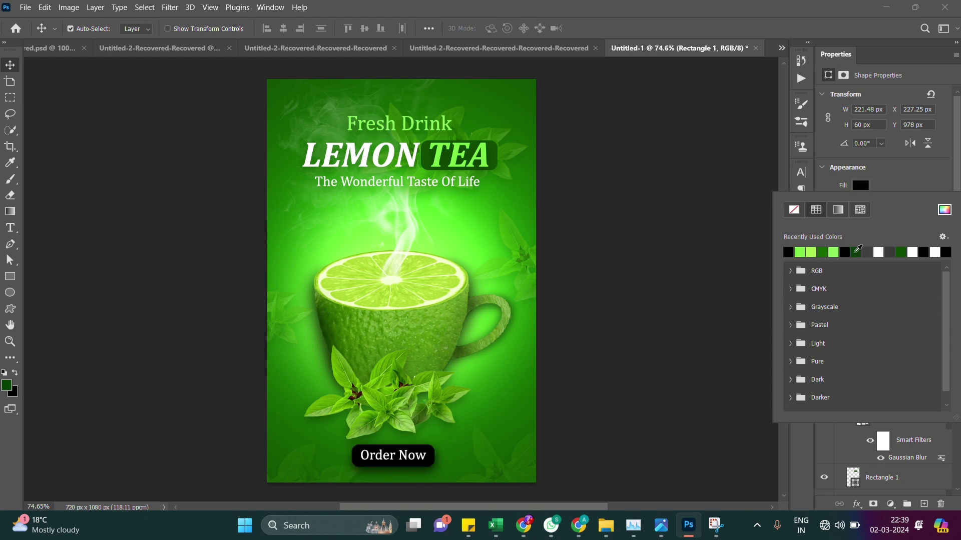
{"action": "left_click", "coordinate": [823, 251]}
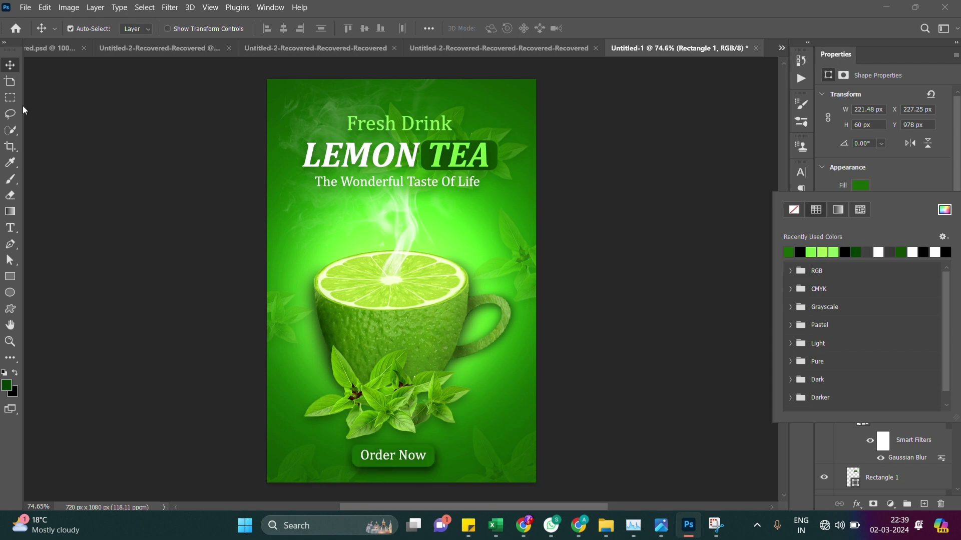
{"action": "left_click", "coordinate": [11, 68]}
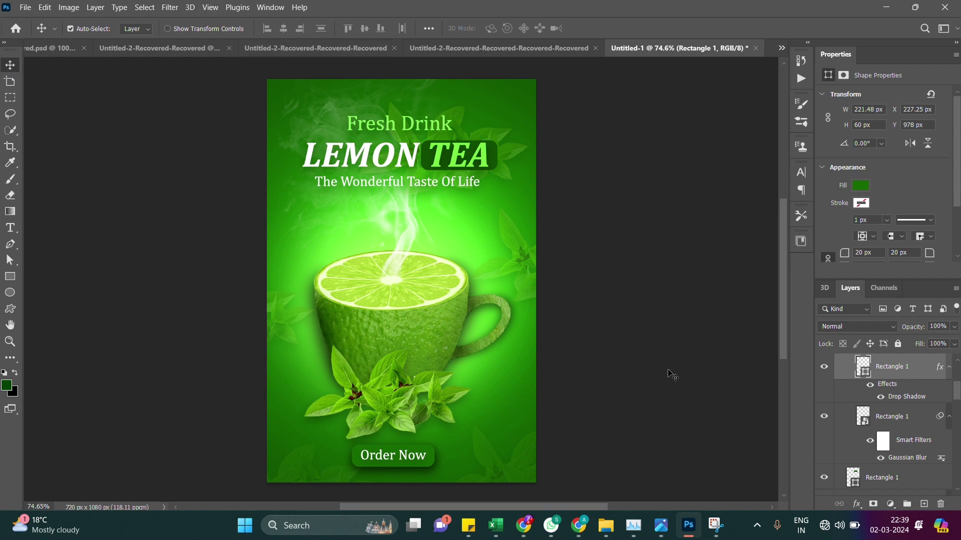
Add a second 50-pixel Gaussian Blur smart filter to the Rectangle 1 button shadow
{"action": "left_click", "coordinate": [921, 426]}
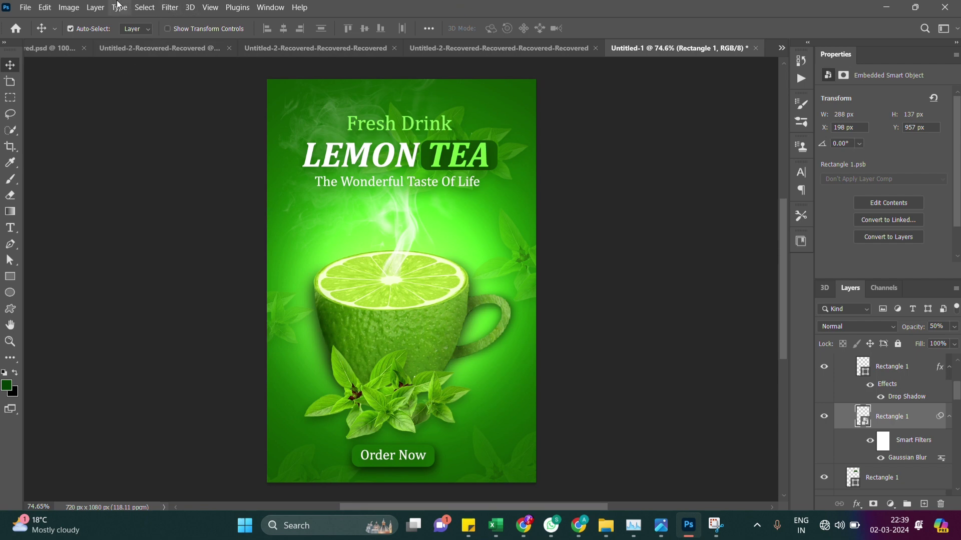
{"action": "left_click", "coordinate": [165, 8]}
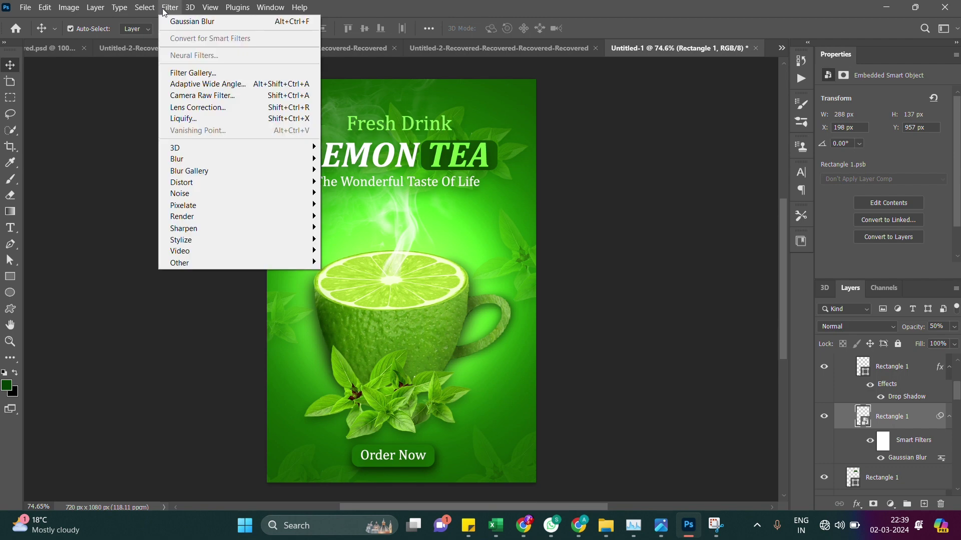
{"action": "mouse_move", "coordinate": [177, 159]}
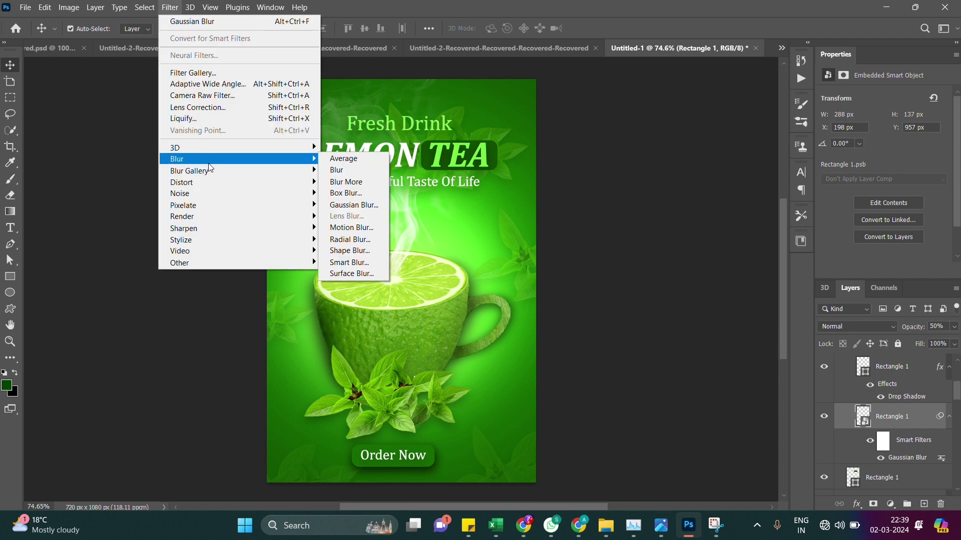
{"action": "left_click", "coordinate": [354, 205]}
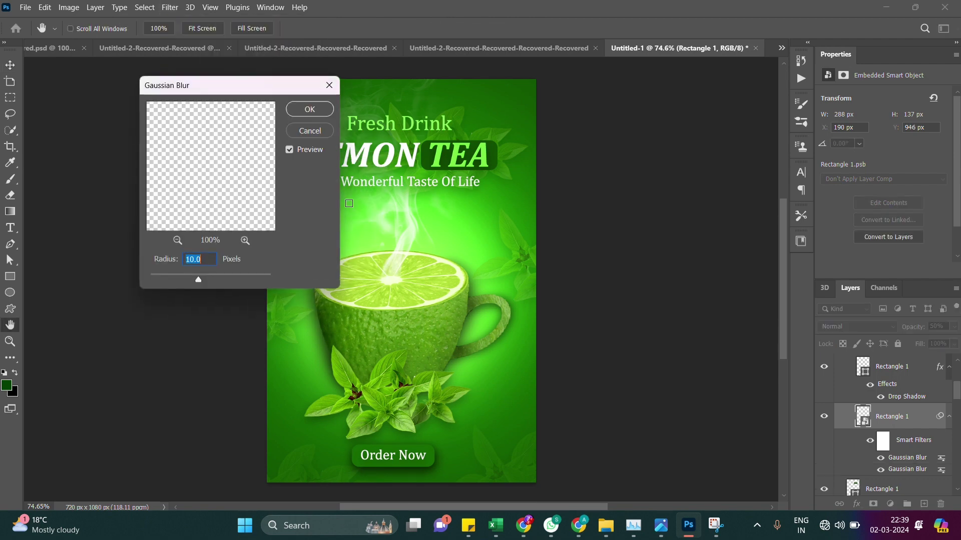
{"action": "left_click", "coordinate": [194, 260]}
{"action": "key", "text": "BackSpace"}
{"action": "key", "text": "BackSpace"}
{"action": "type", "text": "5"}
{"action": "type", "text": "0"}
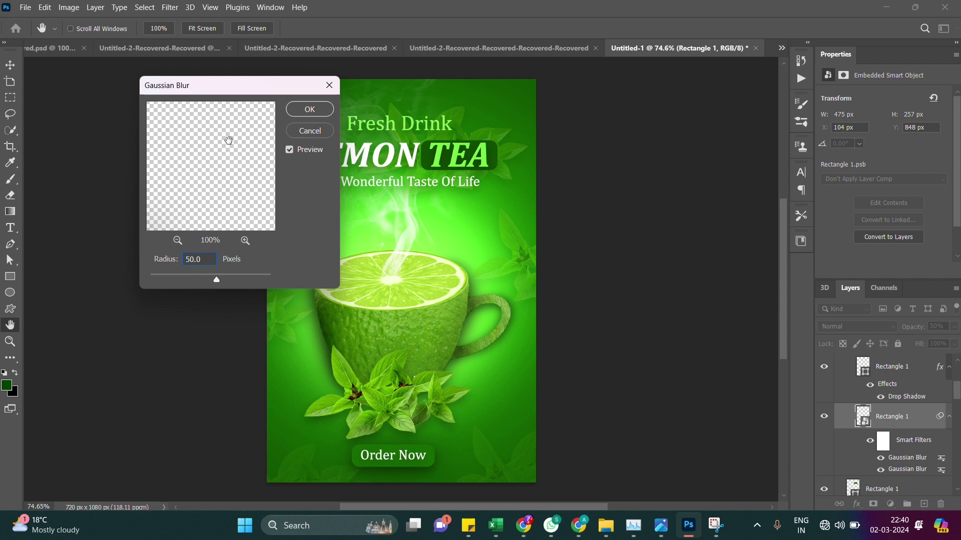
{"action": "left_click", "coordinate": [311, 110]}
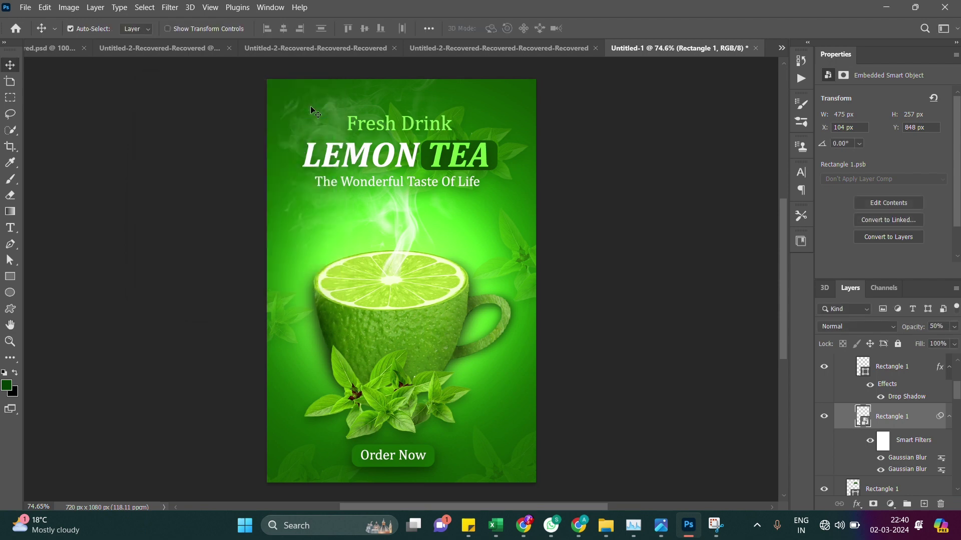